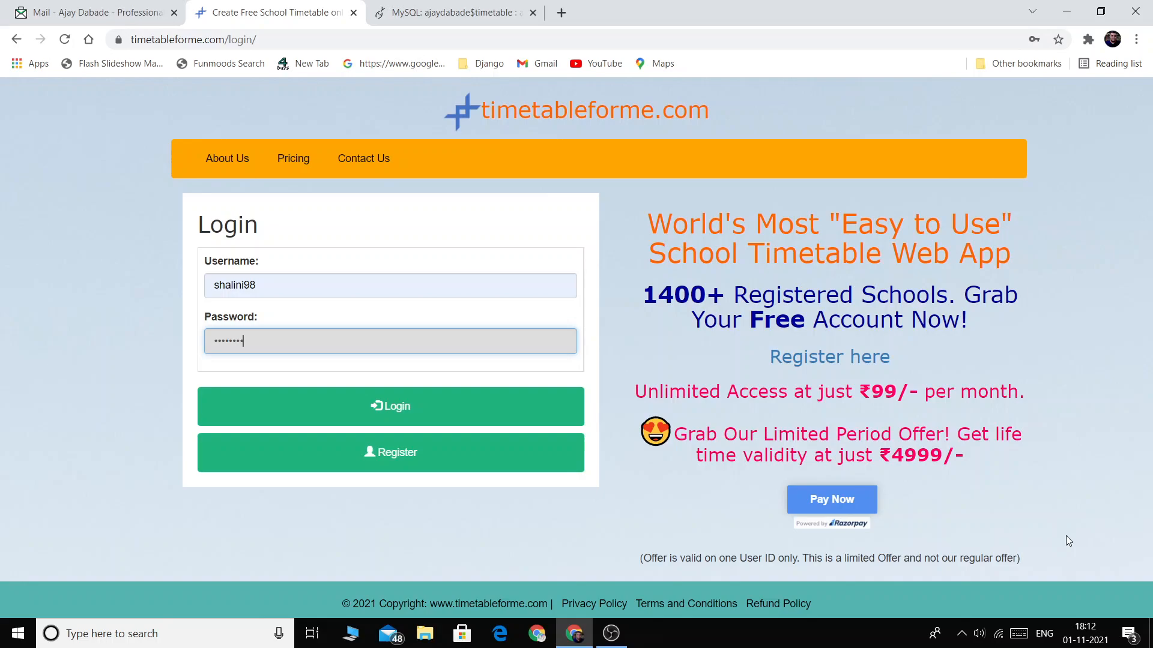
Step: Log in to the account and review the seven timetable setup steps on the dashboard
{"action": "left_click", "coordinate": [439, 416]}
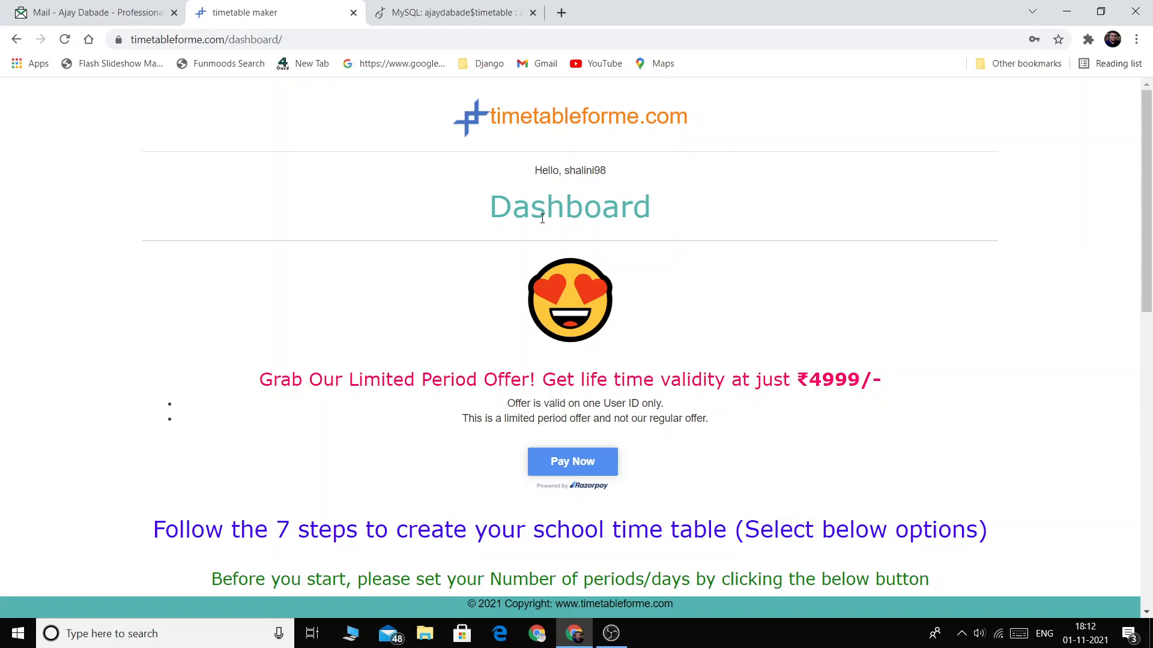
{"action": "scroll", "coordinate": [542, 218], "scroll_direction": "down", "scroll_amount": 4}
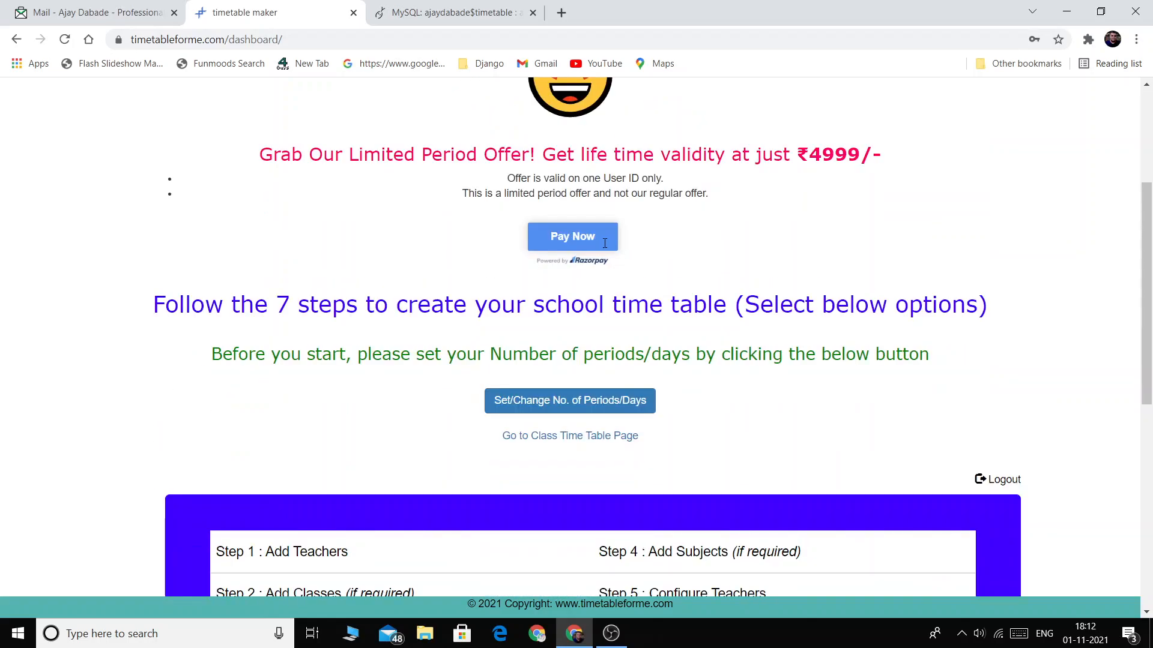
{"action": "scroll", "coordinate": [604, 243], "scroll_direction": "down", "scroll_amount": 3}
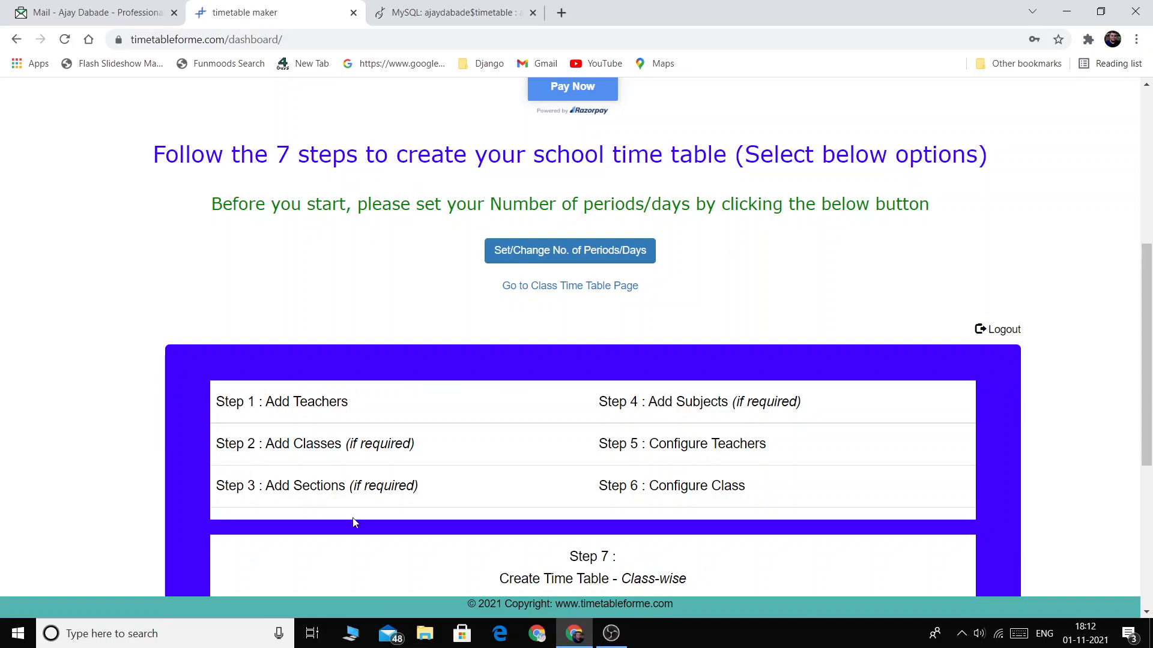
{"action": "scroll", "coordinate": [638, 408], "scroll_direction": "down", "scroll_amount": 2}
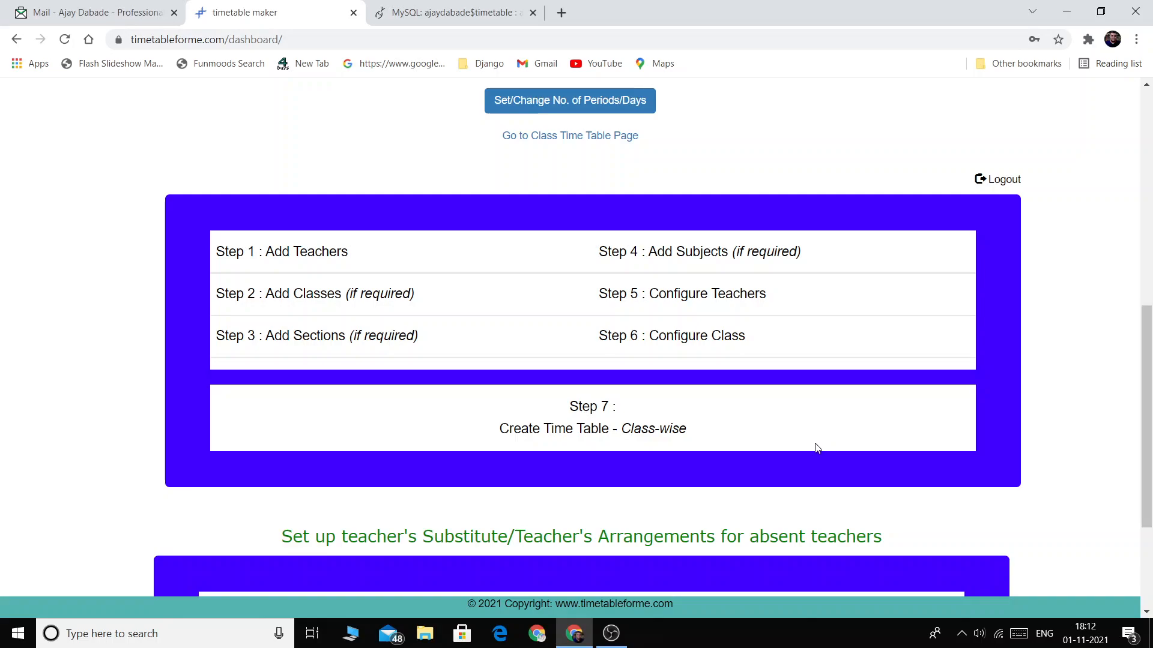
{"action": "scroll", "coordinate": [816, 449], "scroll_direction": "up", "scroll_amount": 3}
{"action": "scroll", "coordinate": [815, 450], "scroll_direction": "up", "scroll_amount": 3}
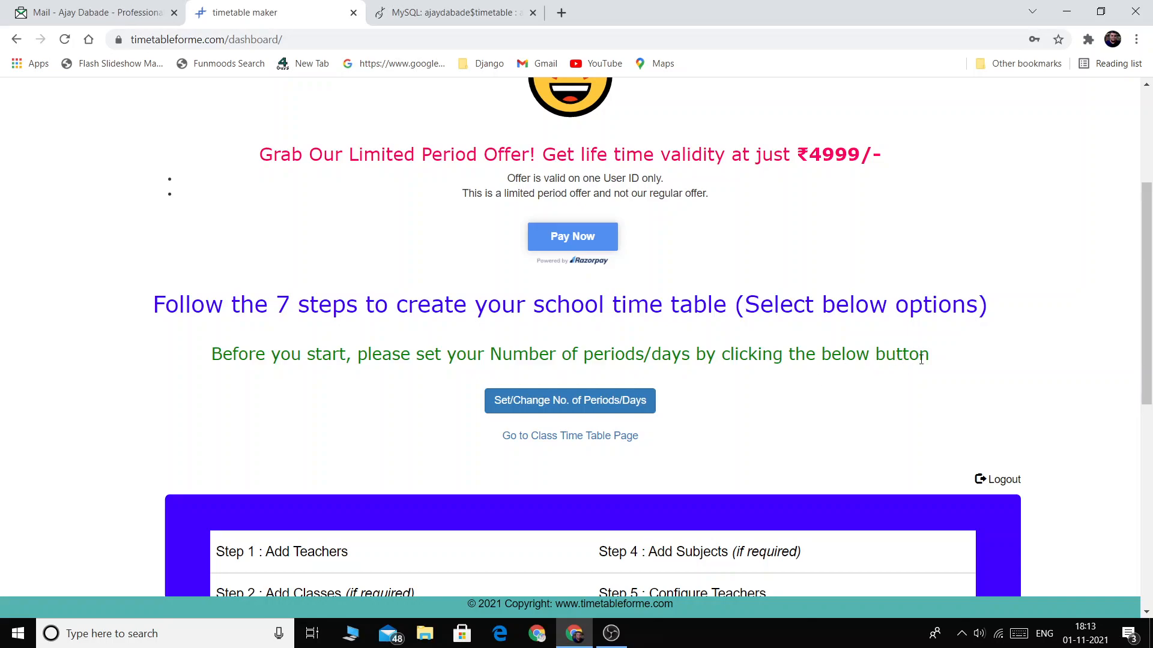
Step: Open the Time Table Reset page for changing the number of periods and days
{"action": "left_click", "coordinate": [592, 403]}
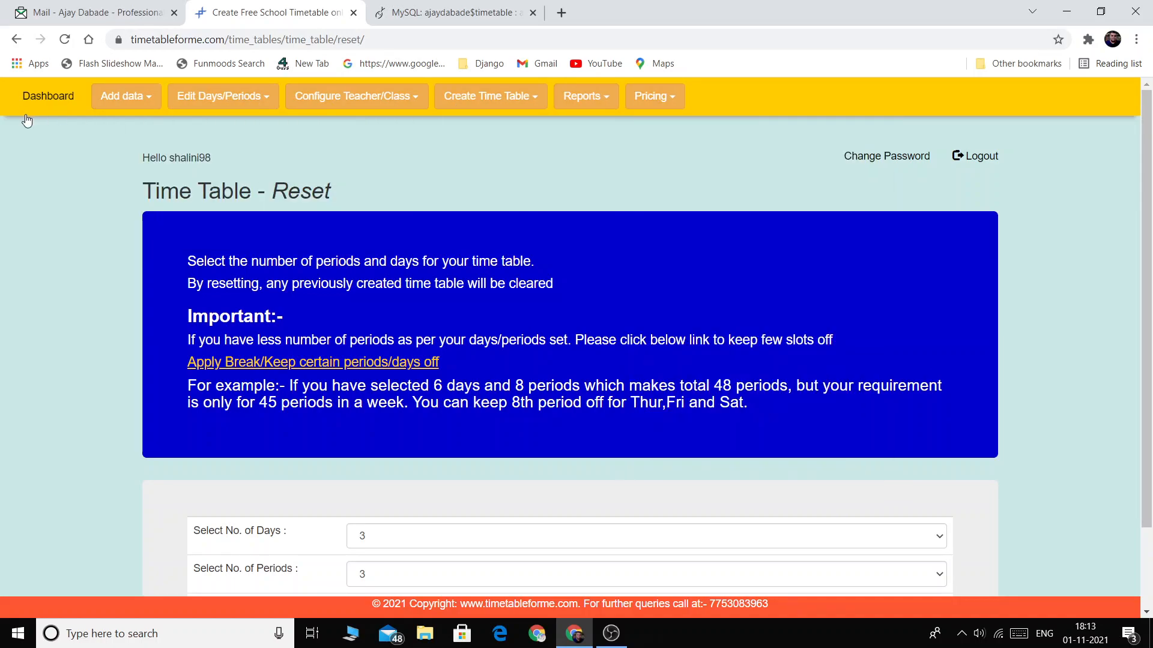
{"action": "mouse_move", "coordinate": [117, 105]}
{"action": "scroll", "coordinate": [338, 402], "scroll_direction": "down", "scroll_amount": 2}
{"action": "scroll", "coordinate": [338, 405], "scroll_direction": "up", "scroll_amount": 2}
{"action": "mouse_move", "coordinate": [227, 103]}
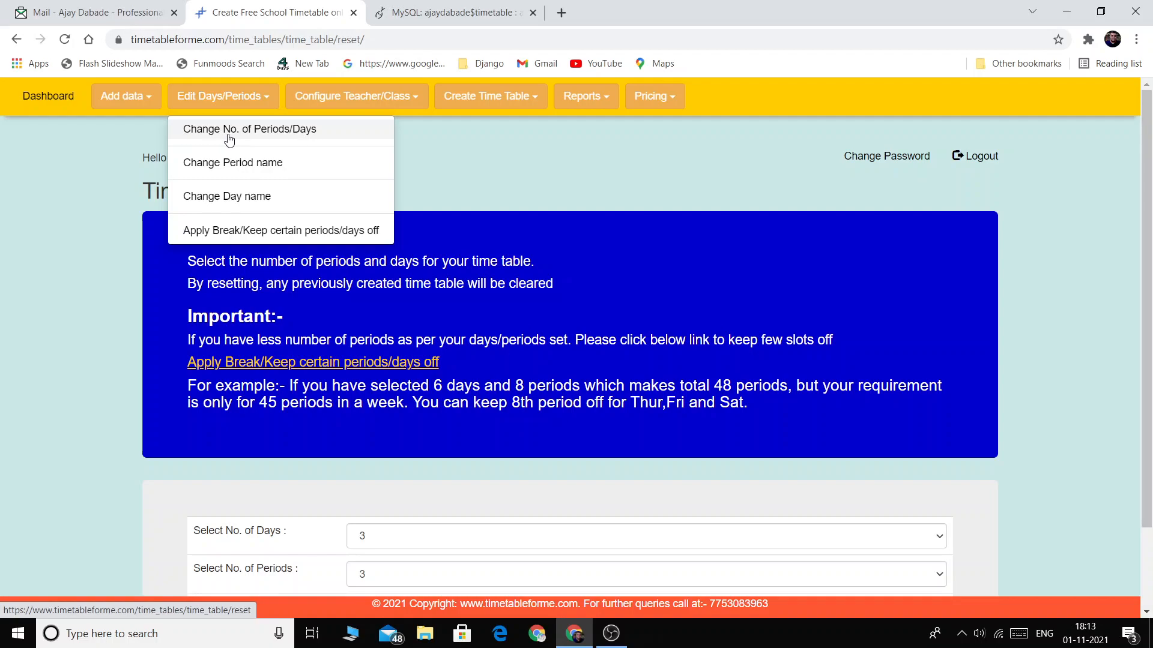
{"action": "left_click", "coordinate": [292, 137]}
Step: Select 6 days and 8 periods for the timetable and start the reset, but cancel it at the warning
{"action": "scroll", "coordinate": [946, 241], "scroll_direction": "down", "scroll_amount": 2}
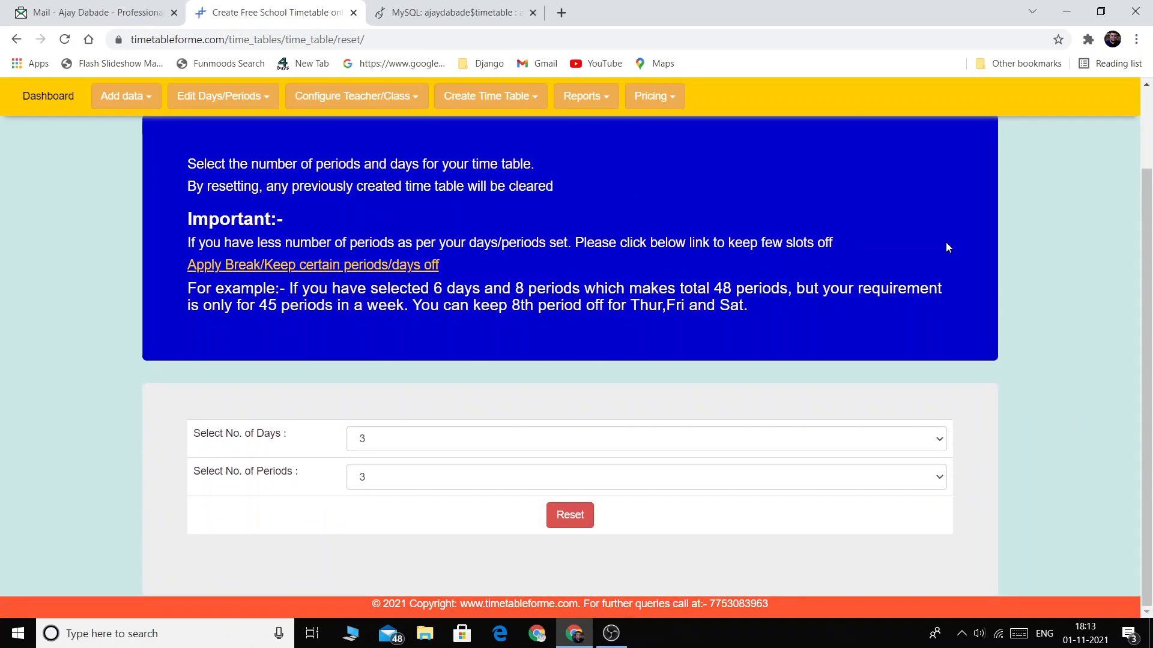
{"action": "left_click", "coordinate": [402, 446]}
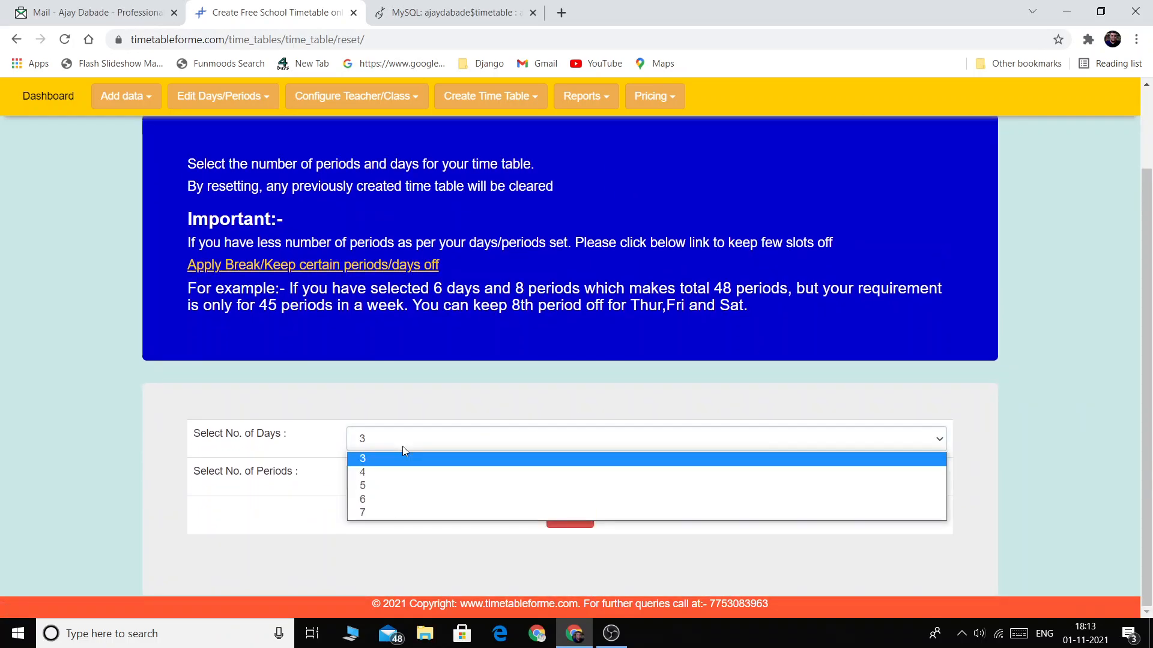
{"action": "left_click", "coordinate": [399, 499]}
{"action": "left_click", "coordinate": [400, 480]}
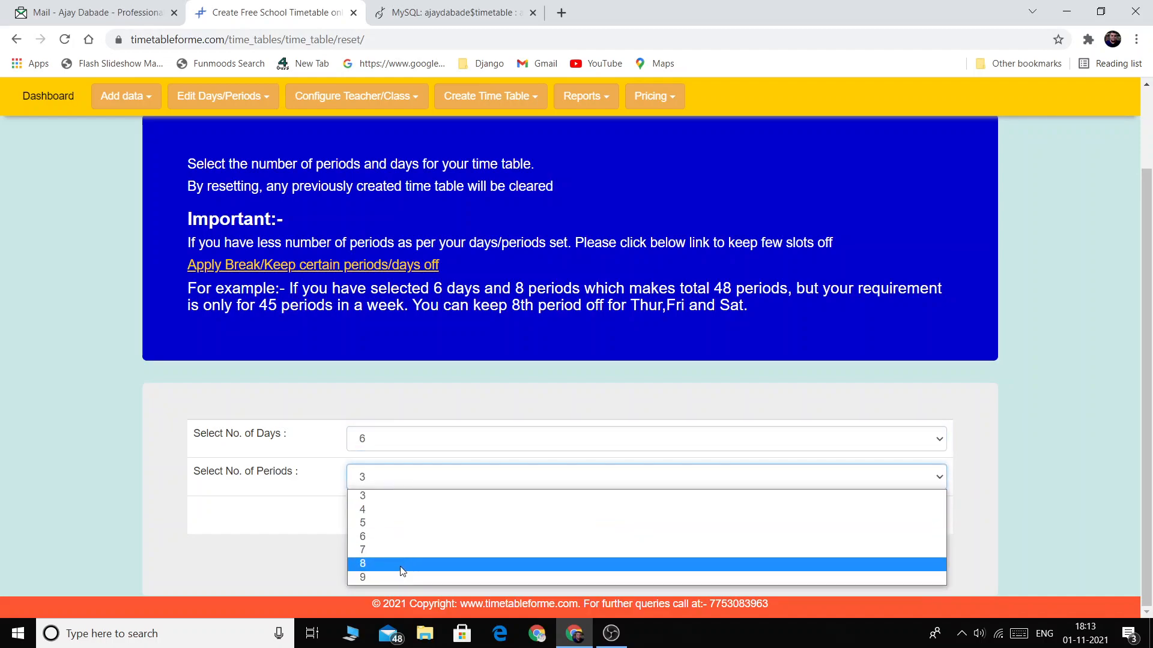
{"action": "left_click", "coordinate": [401, 565]}
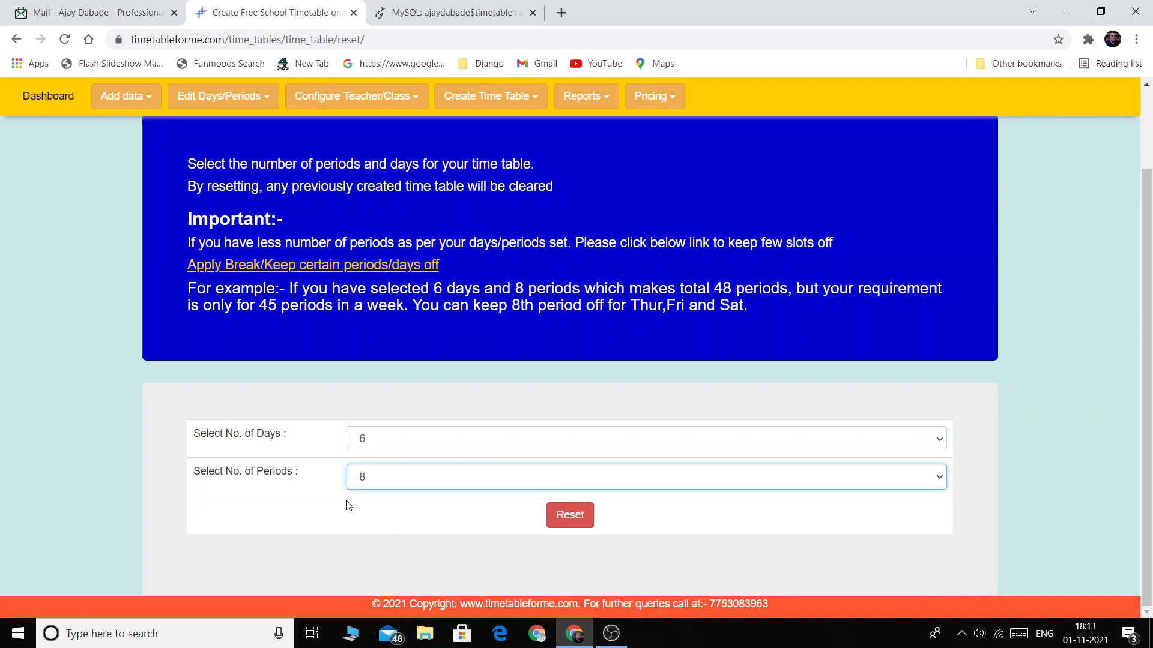
{"action": "left_click", "coordinate": [568, 515]}
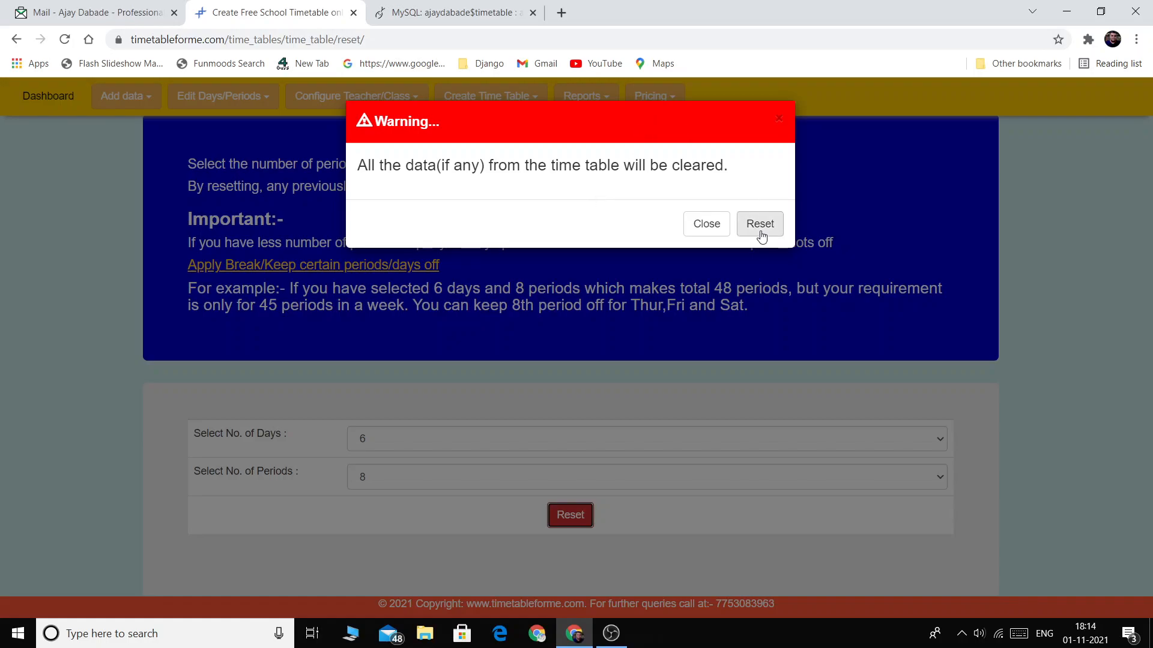
{"action": "left_click", "coordinate": [686, 228]}
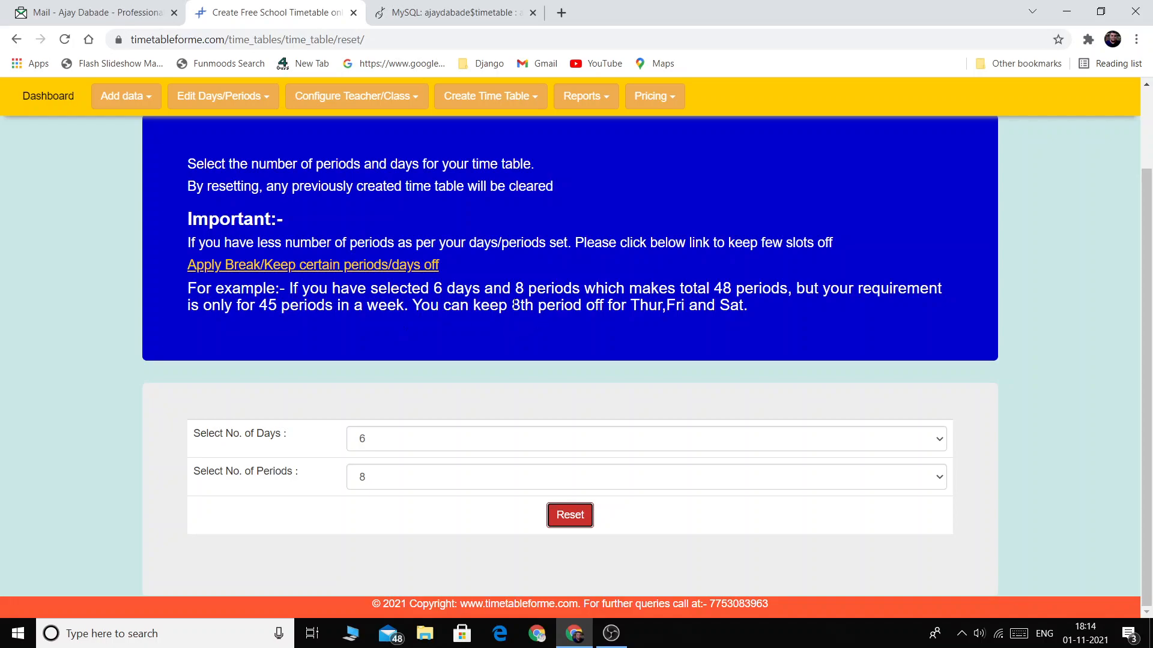
Step: Open the page for keeping certain periods or days off and delete all its existing entries
{"action": "left_click_drag", "start_coordinate": [514, 305], "coordinate": [550, 308]}
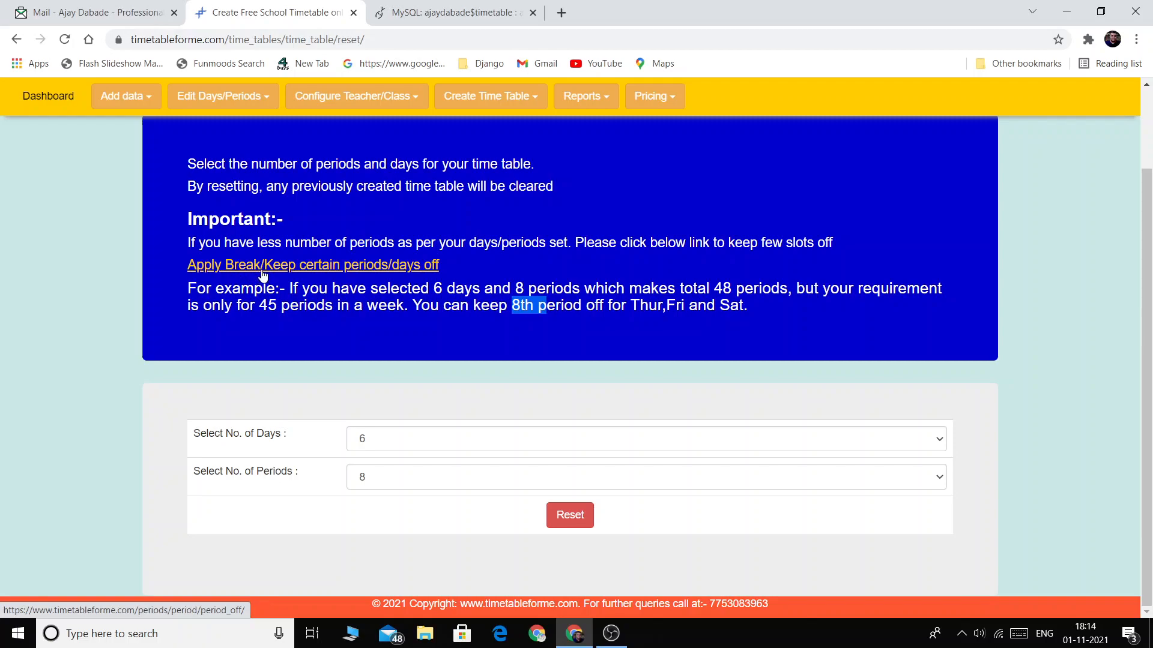
{"action": "left_click", "coordinate": [243, 101]}
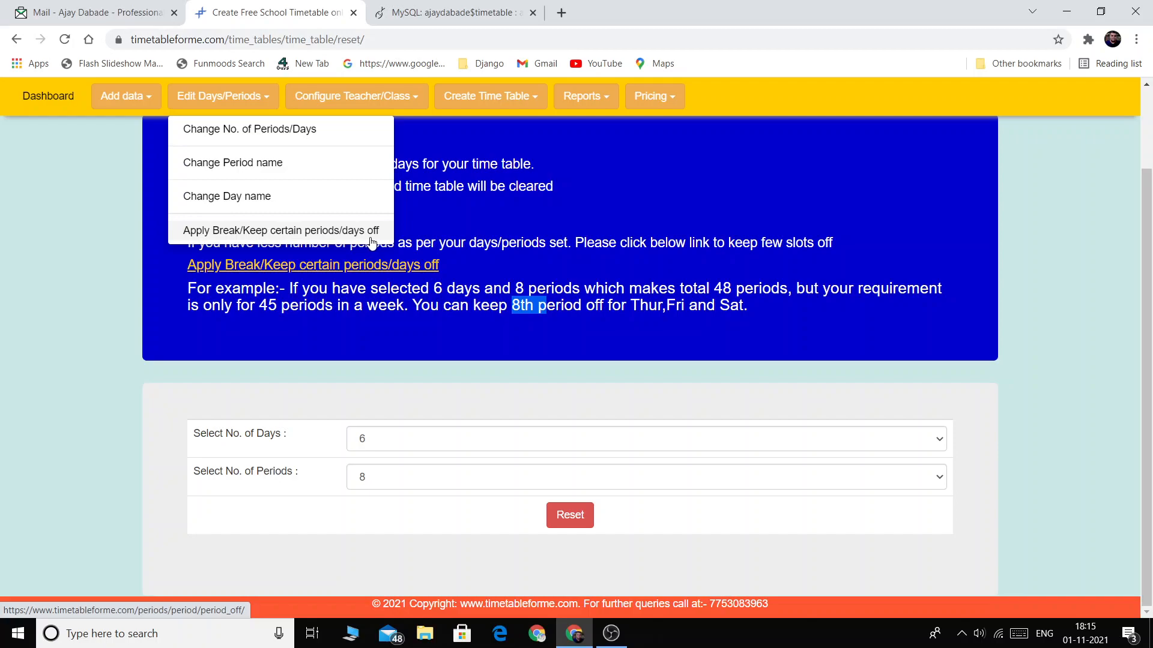
{"action": "left_click", "coordinate": [351, 235]}
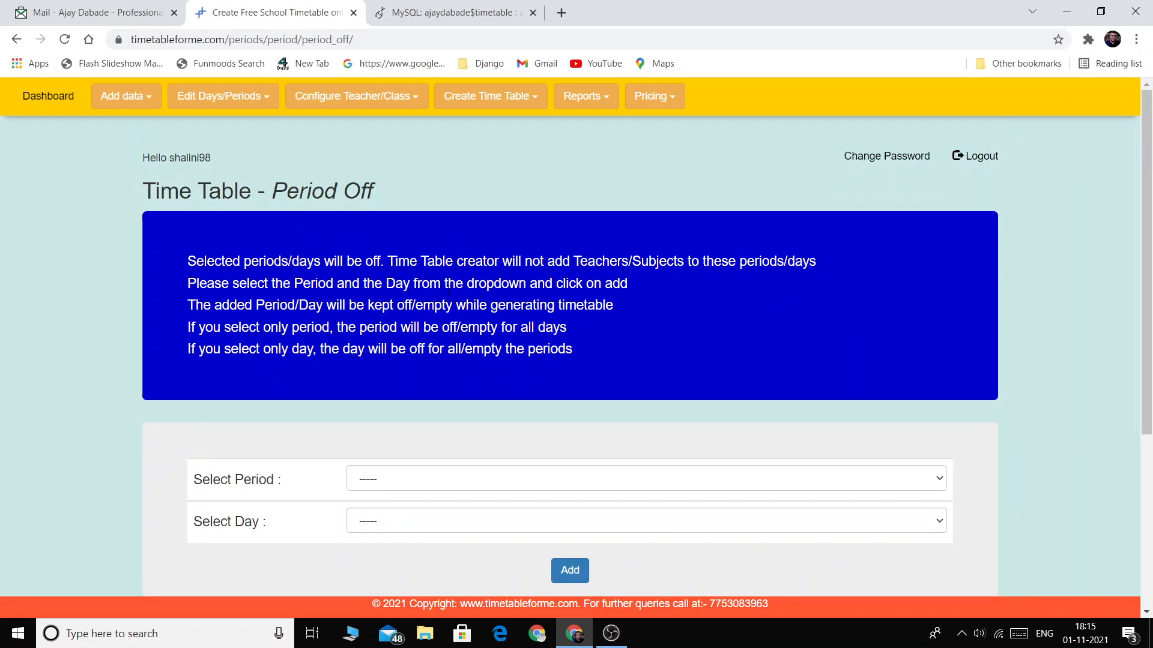
{"action": "scroll", "coordinate": [449, 287], "scroll_direction": "down", "scroll_amount": 3}
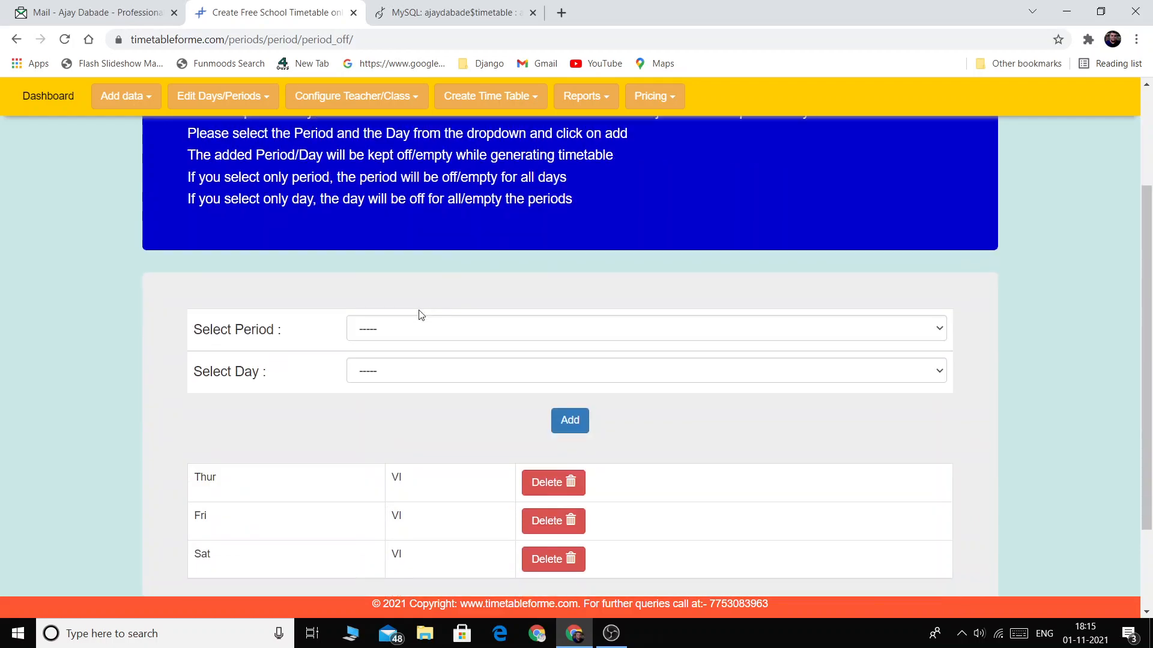
{"action": "scroll", "coordinate": [442, 465], "scroll_direction": "down", "scroll_amount": 2}
{"action": "left_click", "coordinate": [245, 525]}
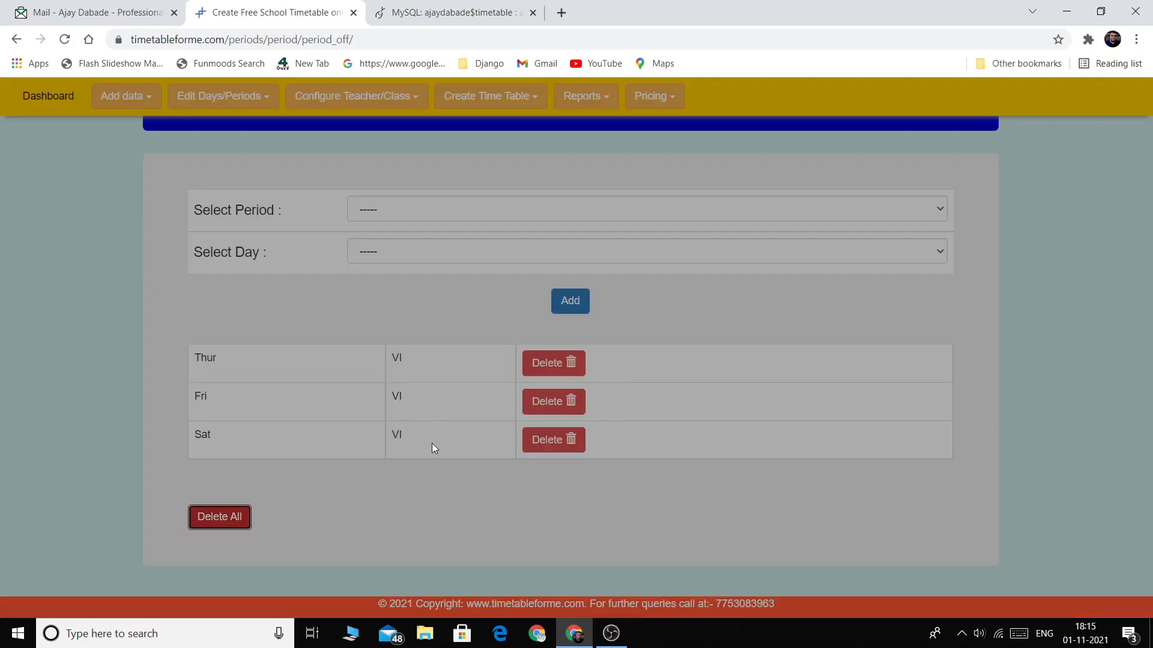
{"action": "left_click", "coordinate": [751, 246]}
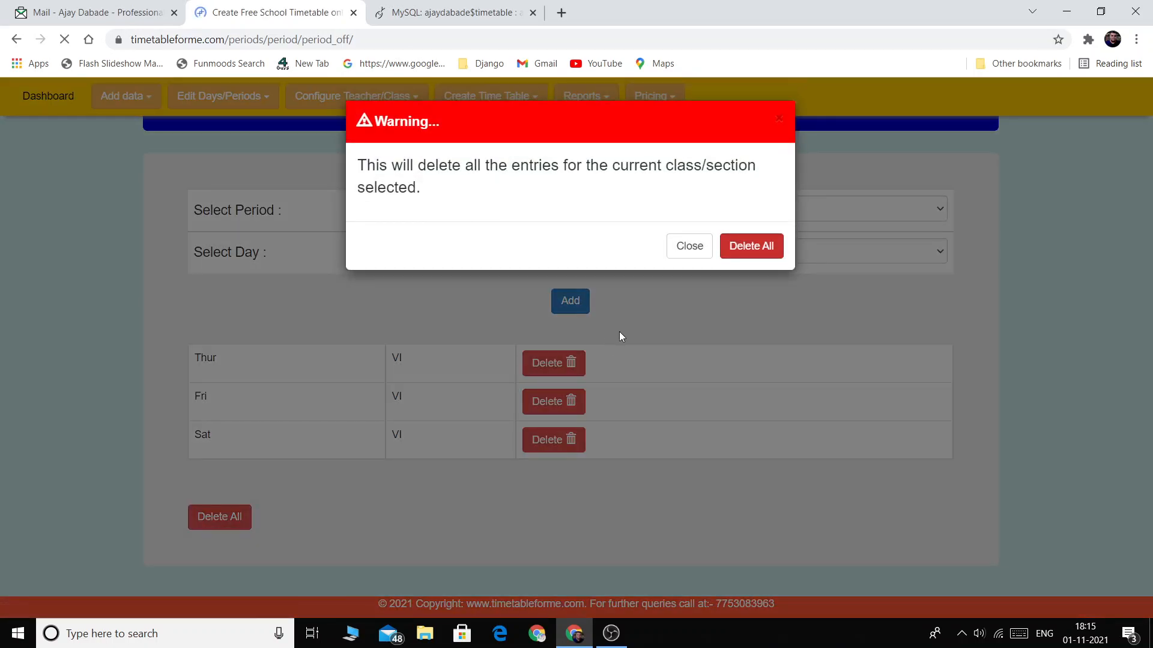
Step: Add a period-off entry for period VI on Thursday
{"action": "scroll", "coordinate": [672, 294], "scroll_direction": "down", "scroll_amount": 3}
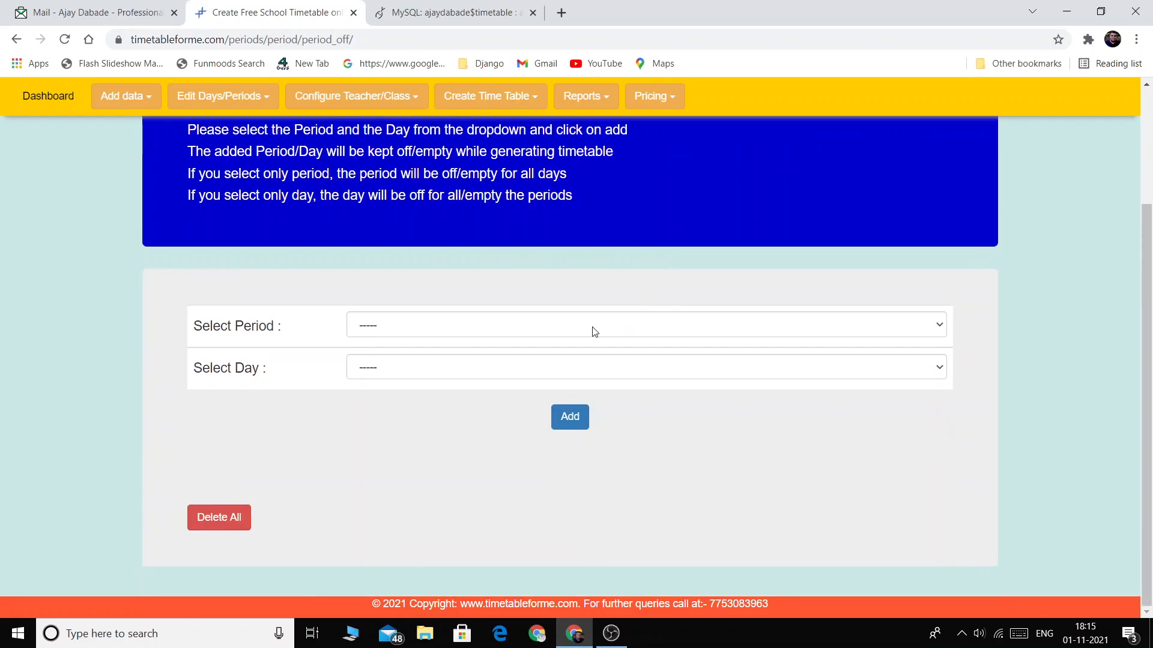
{"action": "left_click", "coordinate": [473, 337]}
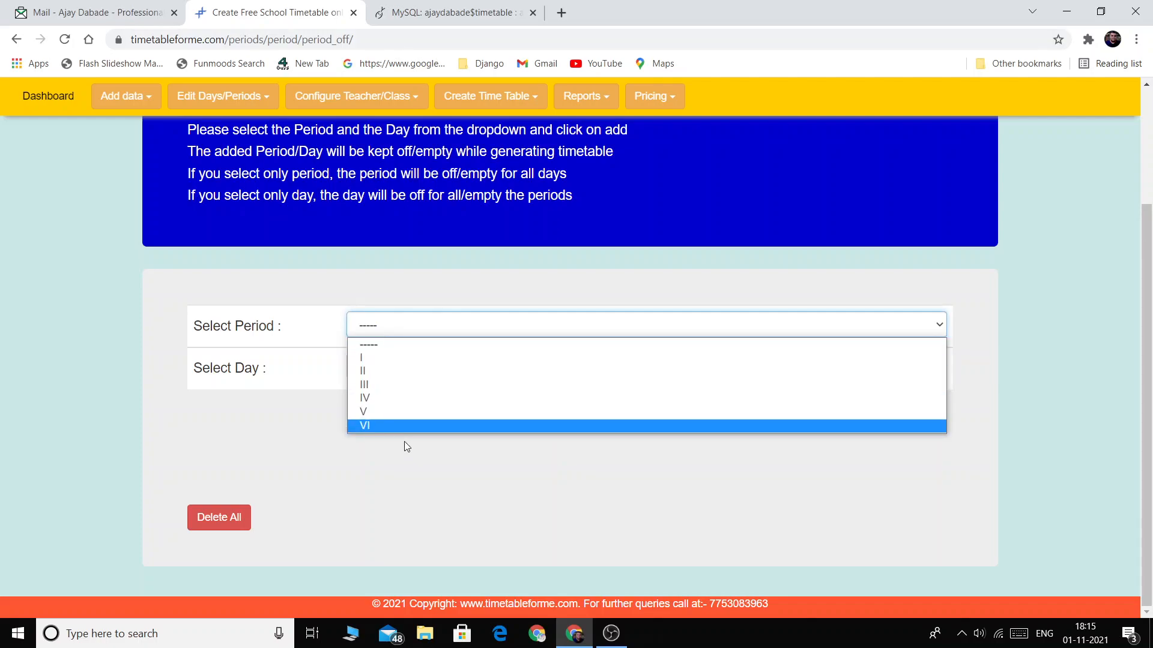
{"action": "left_click", "coordinate": [387, 426]}
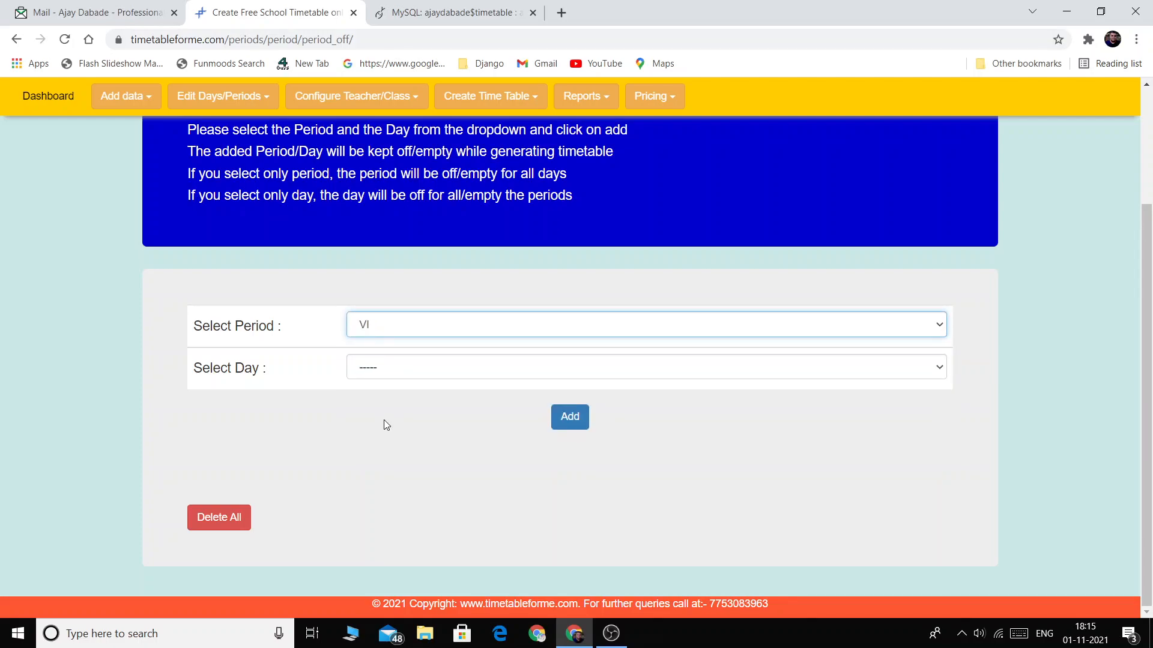
{"action": "left_click", "coordinate": [398, 375]}
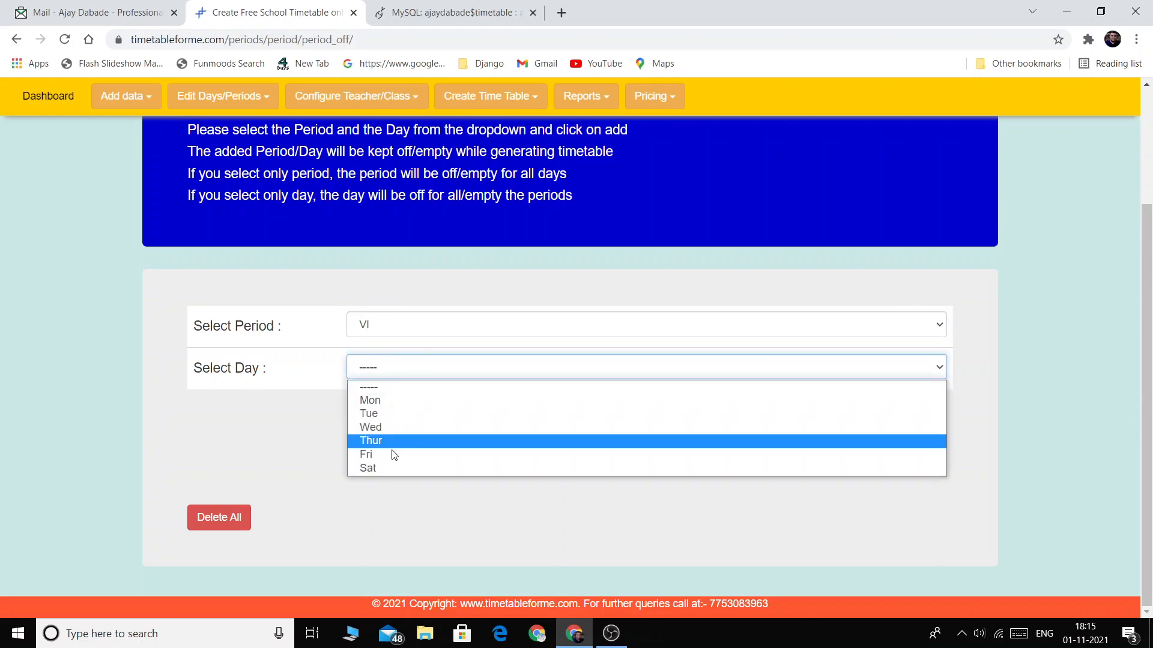
{"action": "left_click", "coordinate": [391, 444]}
{"action": "left_click", "coordinate": [553, 421]}
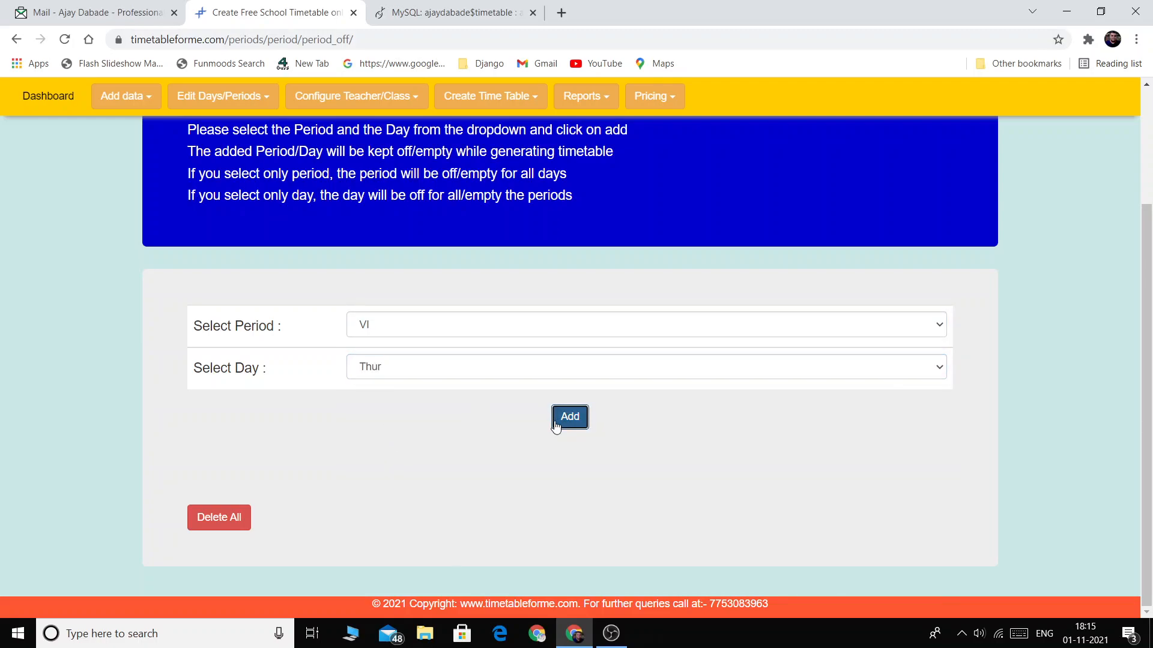
{"action": "scroll", "coordinate": [599, 388], "scroll_direction": "down", "scroll_amount": 1}
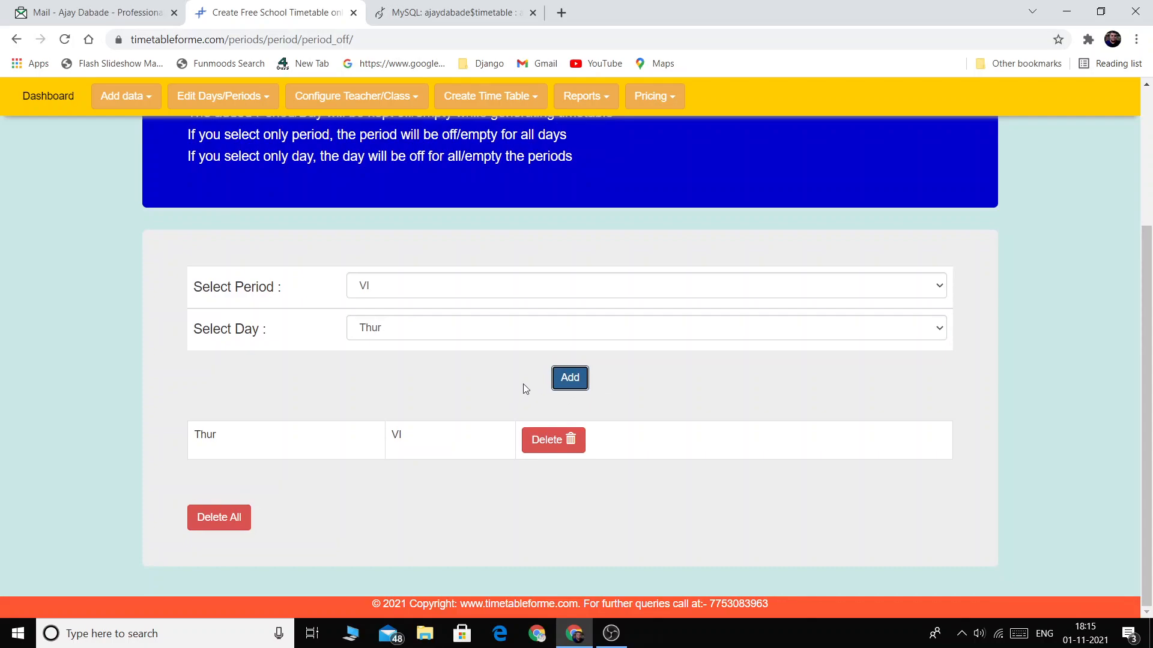
Step: Add two more period-off entries for period VI, one on Friday and one on Saturday
{"action": "left_click", "coordinate": [450, 336]}
{"action": "left_click", "coordinate": [432, 413]}
{"action": "left_click", "coordinate": [572, 378]}
{"action": "left_click", "coordinate": [462, 330]}
{"action": "left_click", "coordinate": [430, 428]}
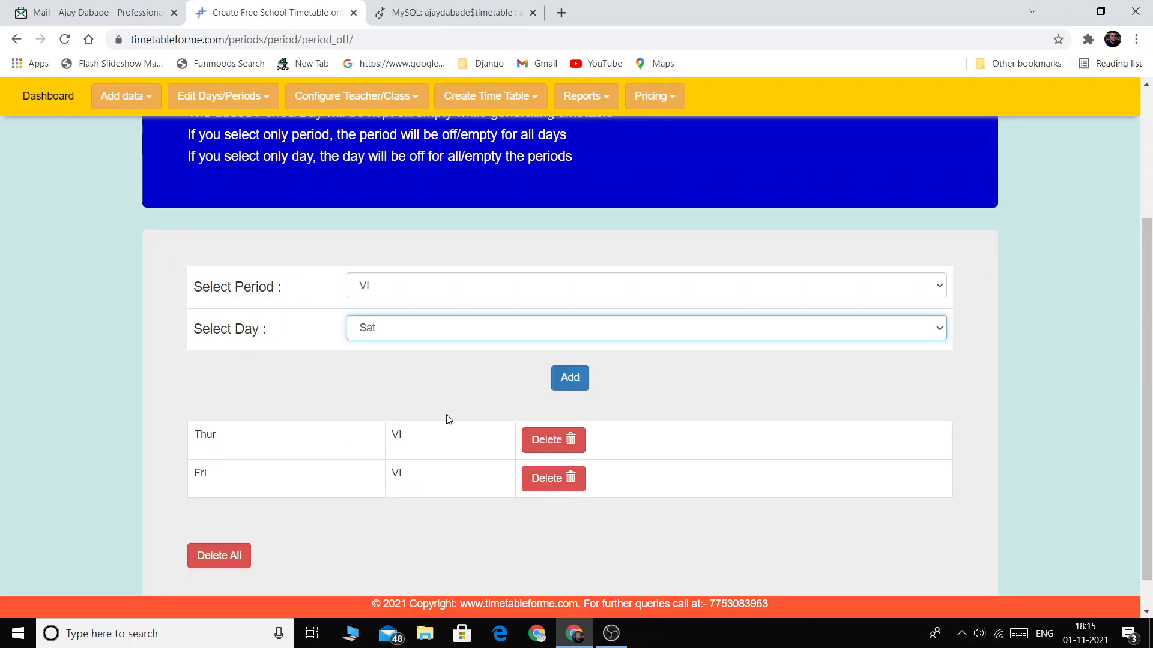
{"action": "left_click", "coordinate": [569, 378]}
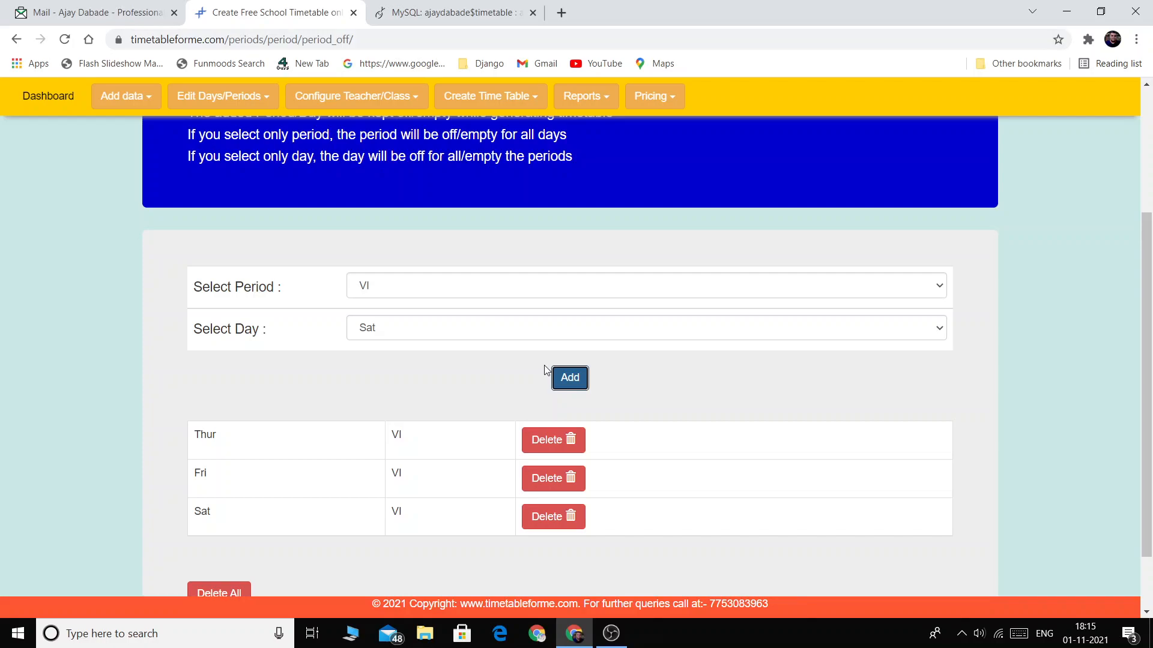
{"action": "scroll", "coordinate": [512, 365], "scroll_direction": "down", "scroll_amount": 2}
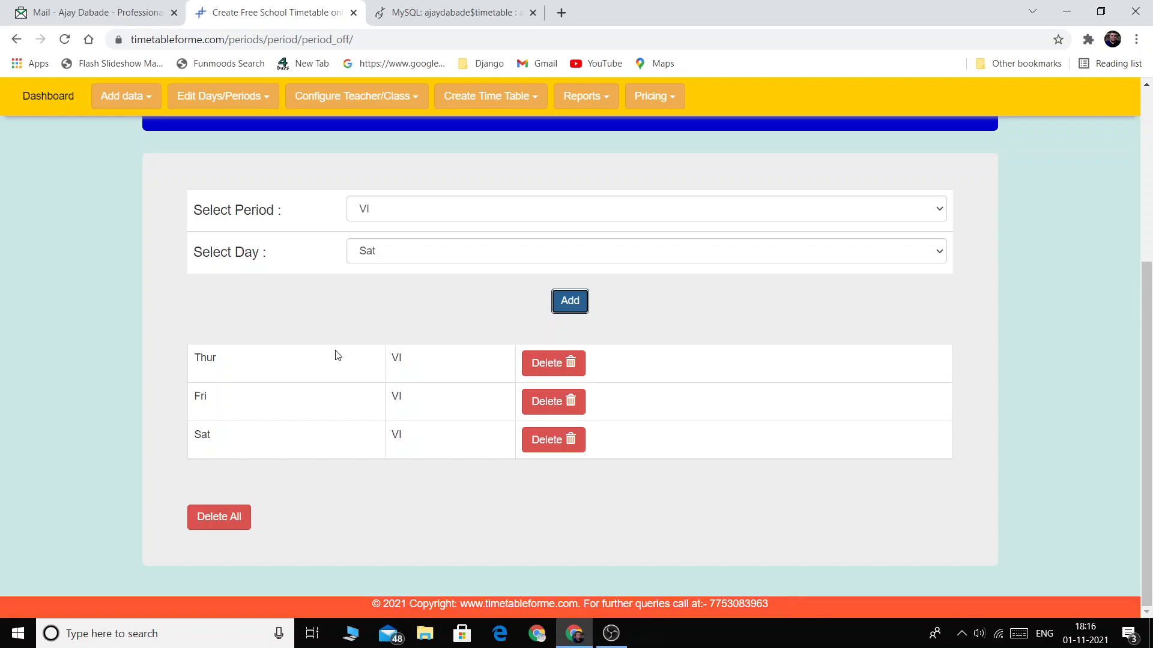
Step: Delete all the newly added period-off entries for Thursday, Friday and Saturday
{"action": "left_click", "coordinate": [231, 515]}
{"action": "left_click", "coordinate": [734, 250]}
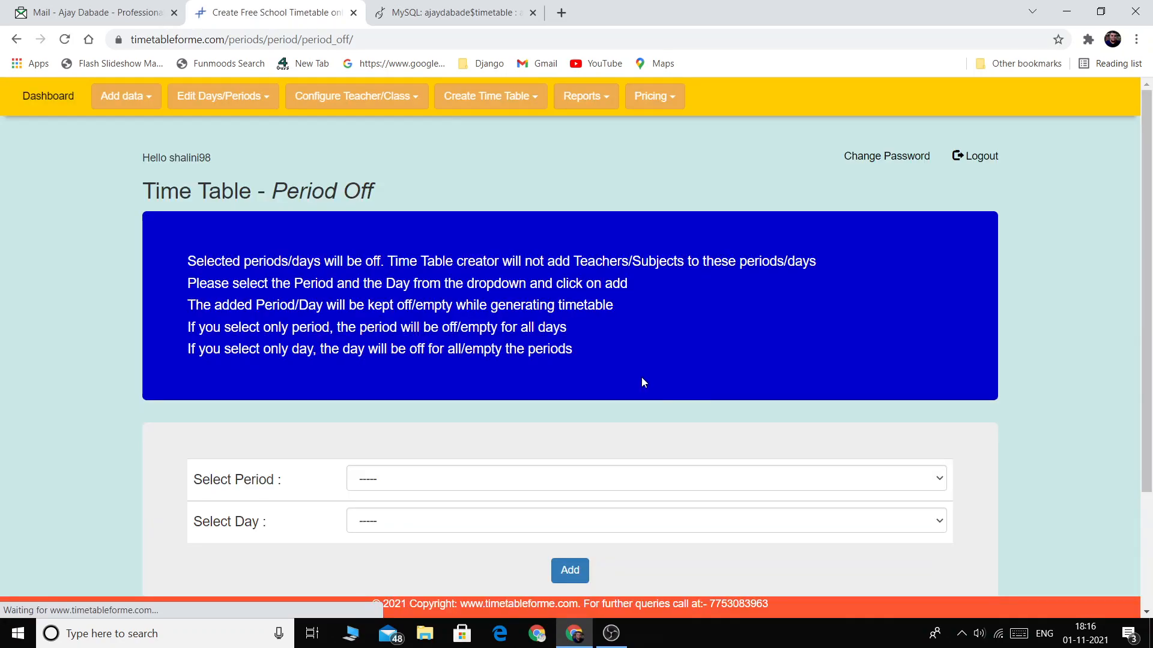
{"action": "scroll", "coordinate": [634, 376], "scroll_direction": "down", "scroll_amount": 1}
{"action": "scroll", "coordinate": [629, 377], "scroll_direction": "up", "scroll_amount": 1}
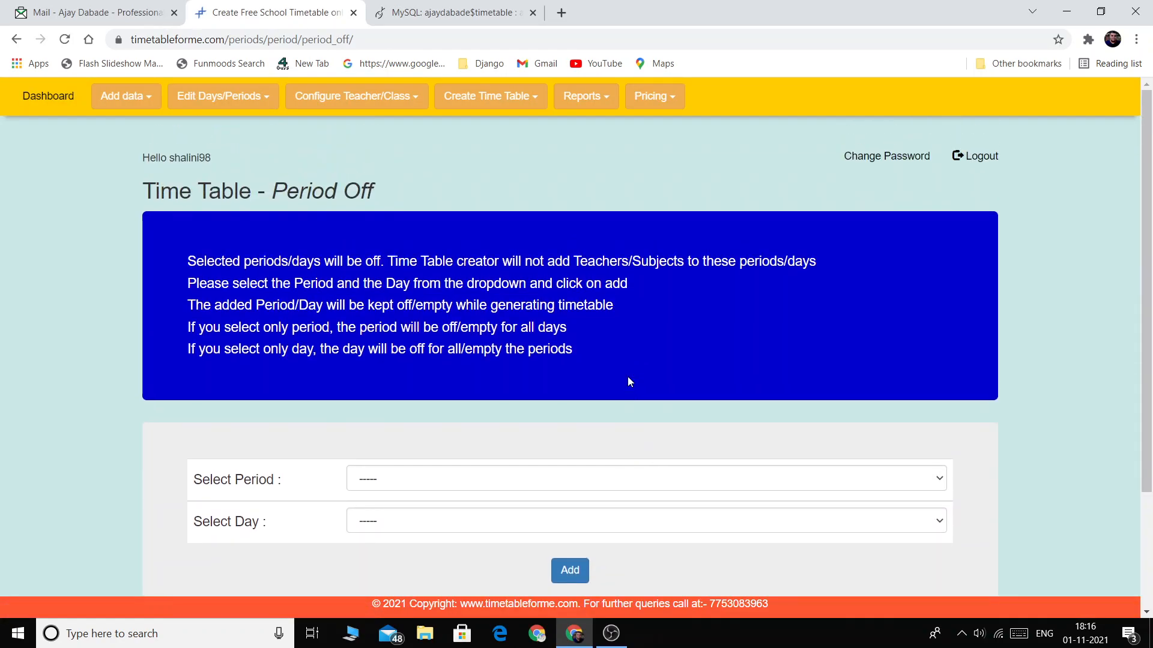
Step: Open the page for adding teachers and look through the existing teacher list
{"action": "left_click", "coordinate": [124, 98]}
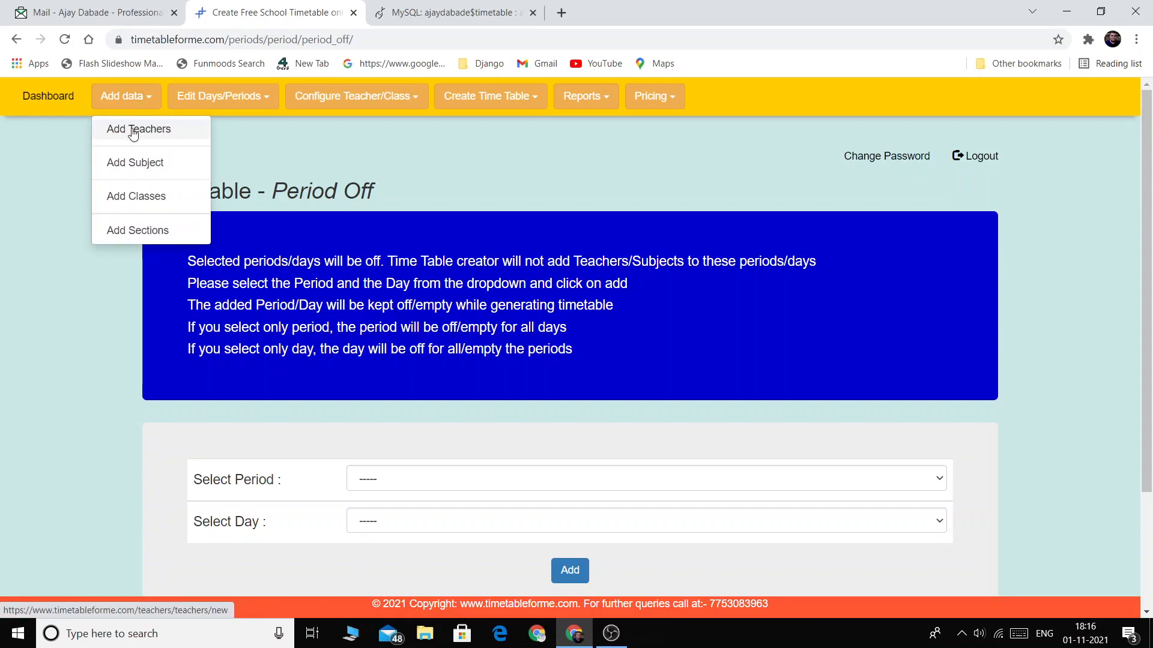
{"action": "mouse_move", "coordinate": [140, 104]}
{"action": "left_click", "coordinate": [107, 130]}
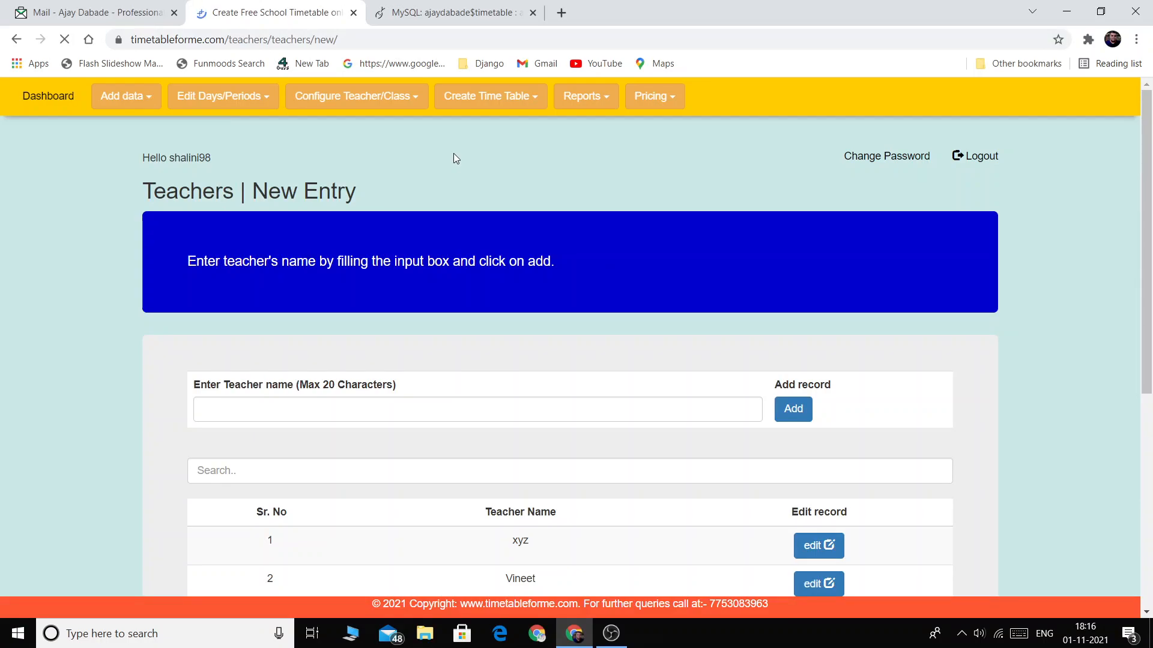
{"action": "scroll", "coordinate": [452, 156], "scroll_direction": "down", "scroll_amount": 6}
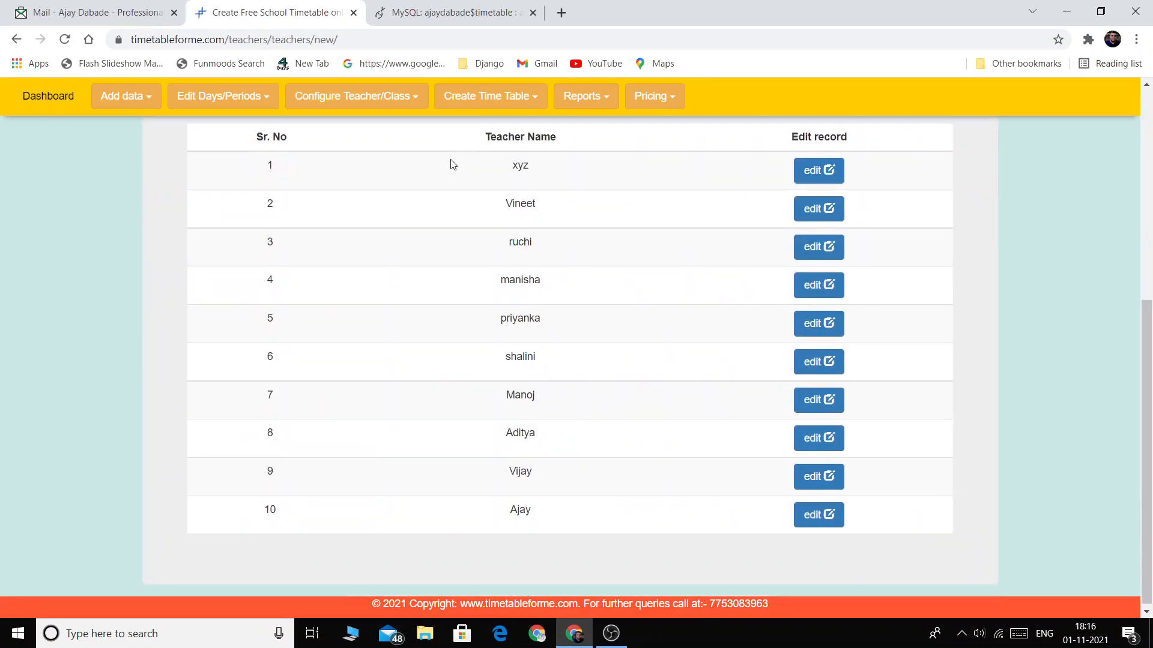
{"action": "scroll", "coordinate": [448, 213], "scroll_direction": "up", "scroll_amount": 3}
Step: Enter the new teacher's name and add it as a record to the teacher list
{"action": "left_click", "coordinate": [402, 185]}
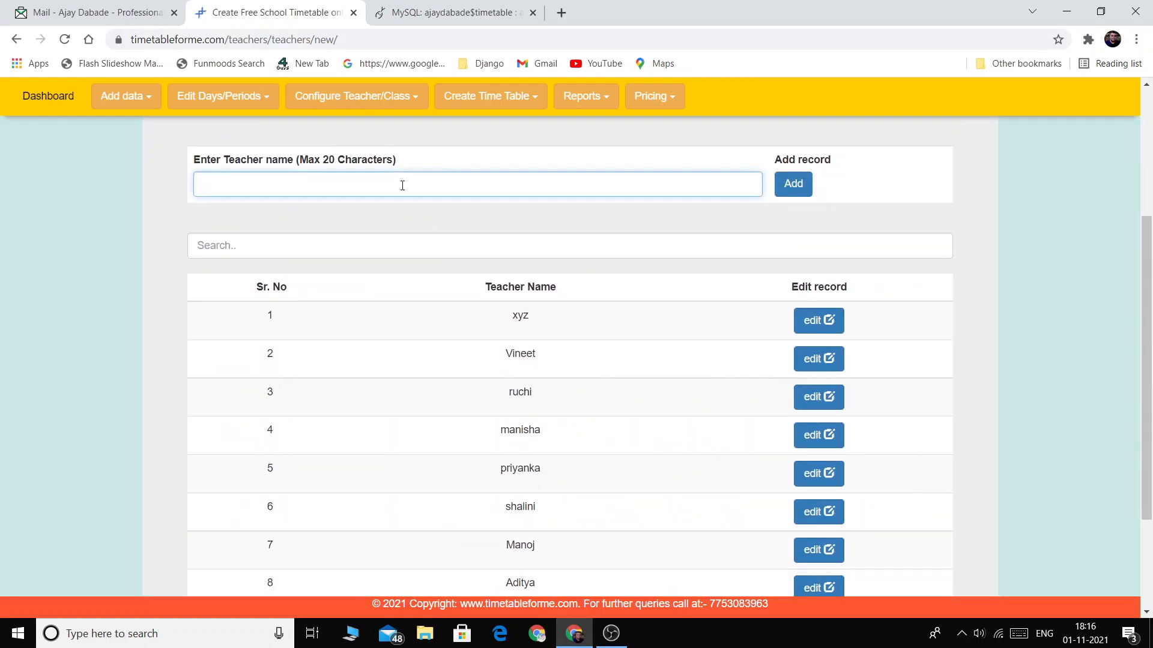
{"action": "type", "text": "abc"}
{"action": "key", "text": "BackSpace"}
{"action": "key", "text": "BackSpace"}
{"action": "key", "text": "BackSpace"}
{"action": "type", "text": "mukesh"}
{"action": "scroll", "coordinate": [466, 453], "scroll_direction": "down", "scroll_amount": 3}
{"action": "scroll", "coordinate": [540, 399], "scroll_direction": "up", "scroll_amount": 3}
{"action": "left_click", "coordinate": [800, 180]}
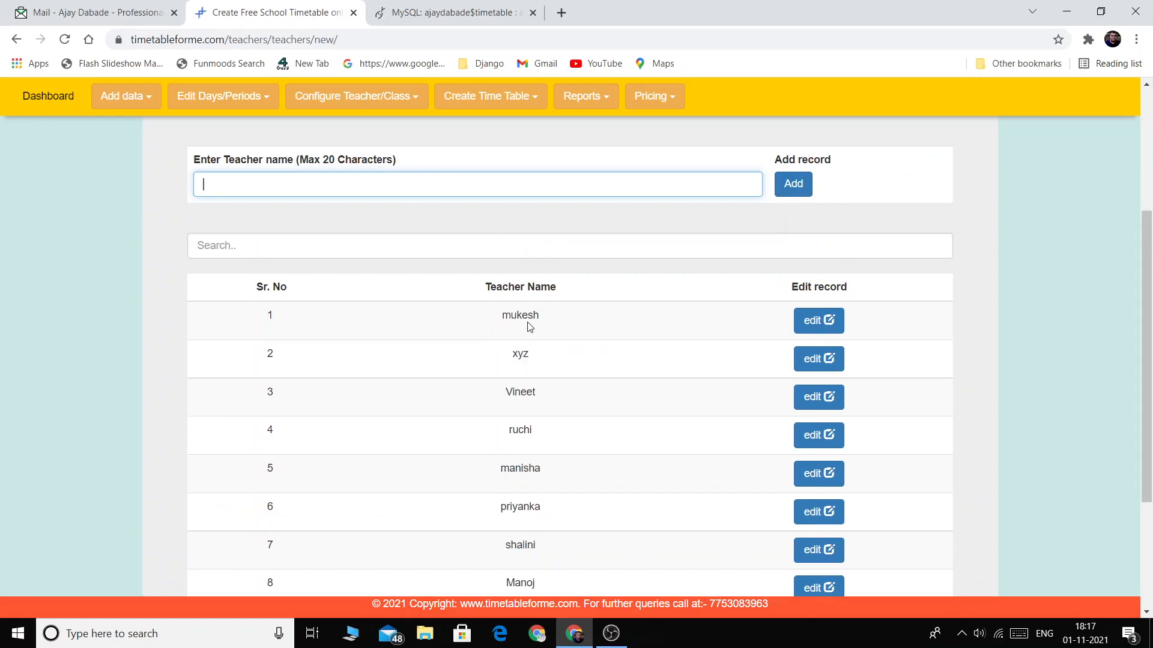
Step: Open the first teacher's record for editing, submit it, and return to the new teacher name entry
{"action": "left_click", "coordinate": [808, 334]}
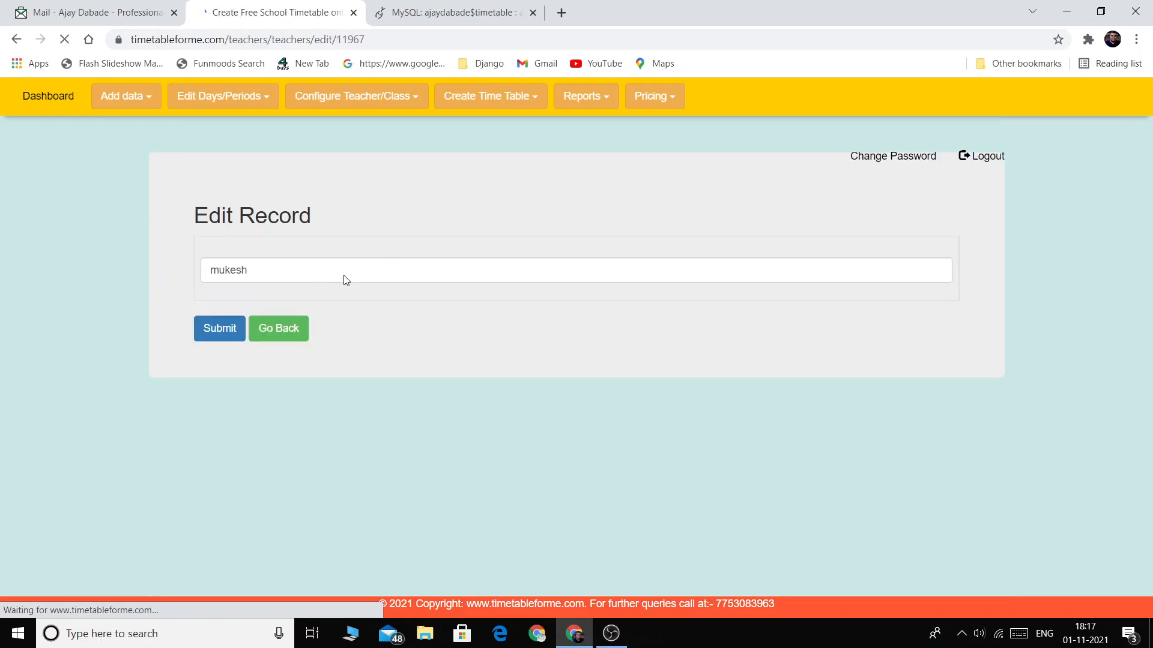
{"action": "left_click_drag", "start_coordinate": [276, 278], "coordinate": [133, 273]}
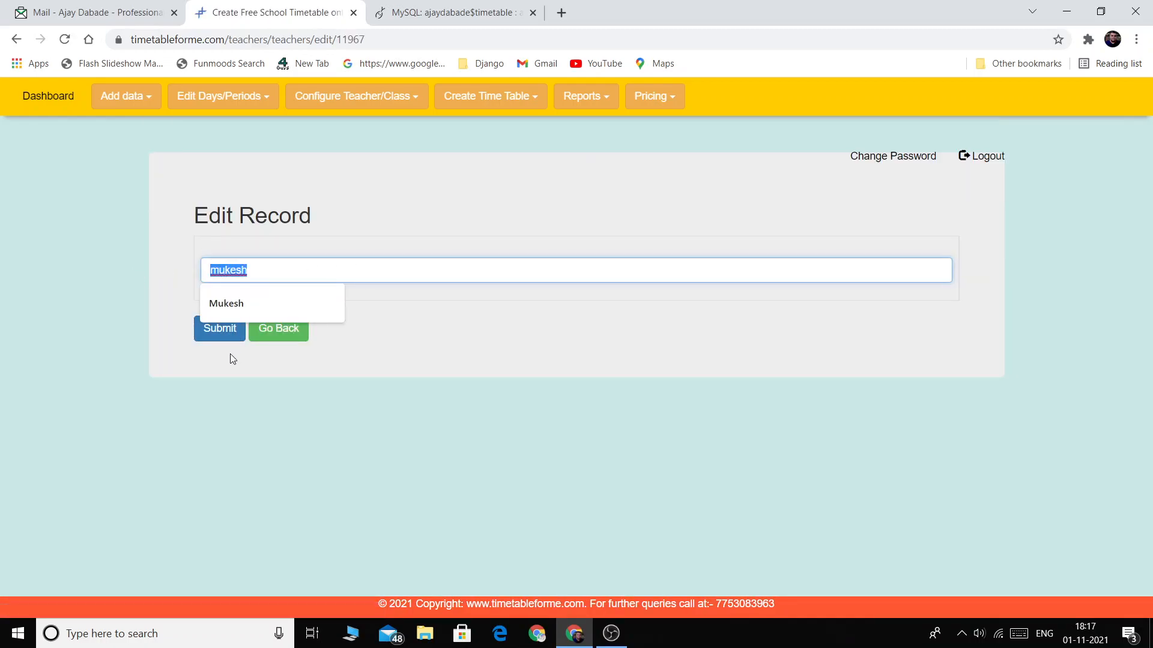
{"action": "left_click", "coordinate": [224, 336]}
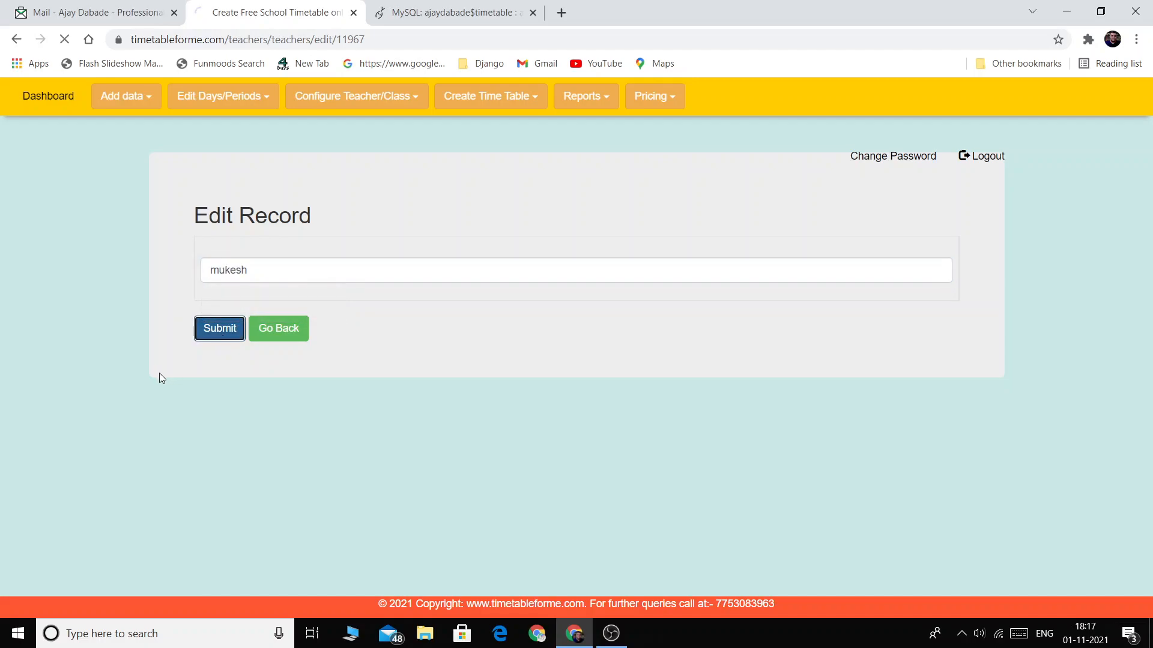
{"action": "scroll", "coordinate": [342, 388], "scroll_direction": "down", "scroll_amount": 4}
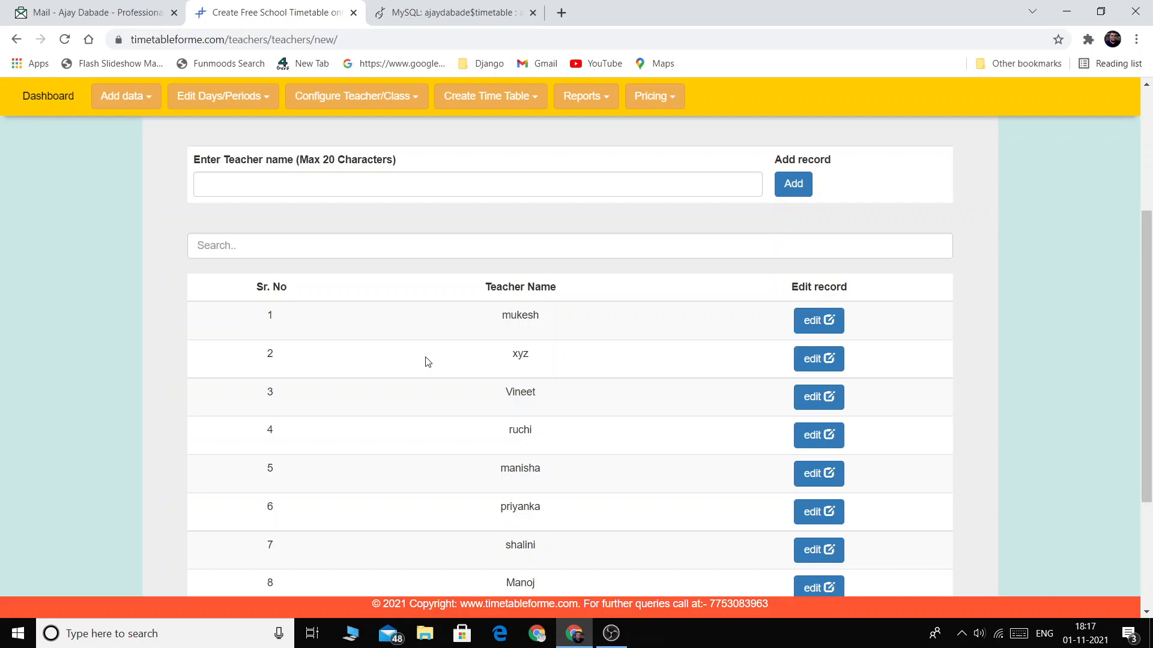
{"action": "left_click", "coordinate": [252, 188]}
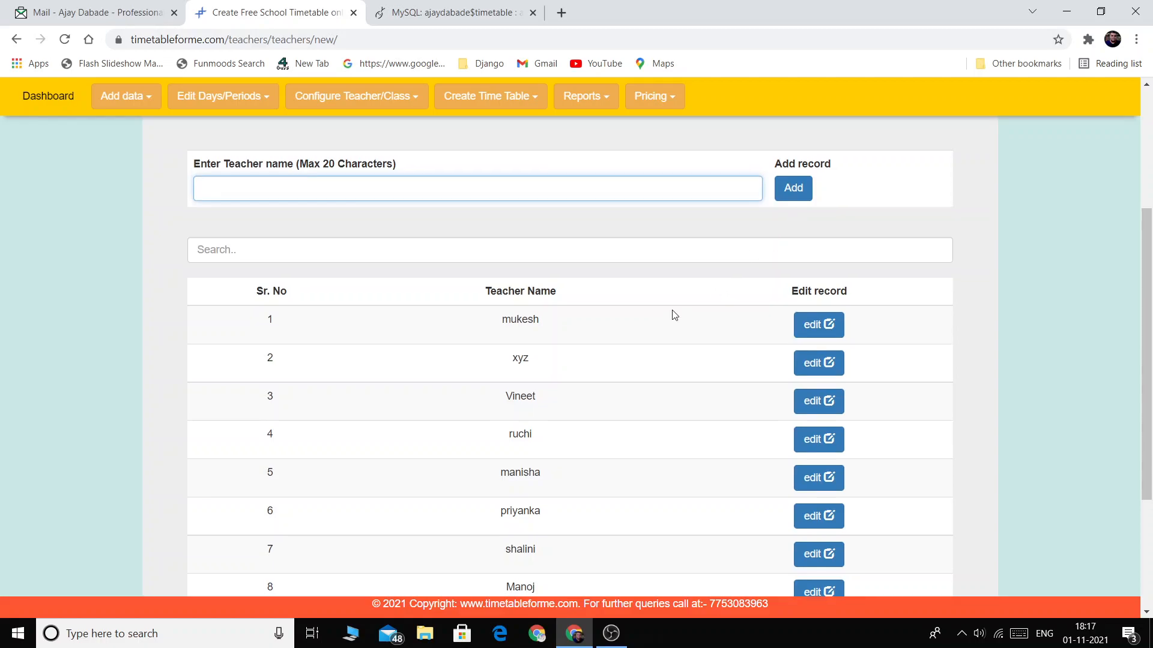
Step: Open the page for adding subjects and look through the existing subject list and the subject name entry
{"action": "scroll", "coordinate": [661, 319], "scroll_direction": "up", "scroll_amount": 4}
{"action": "left_click", "coordinate": [123, 98]}
{"action": "left_click", "coordinate": [141, 167]}
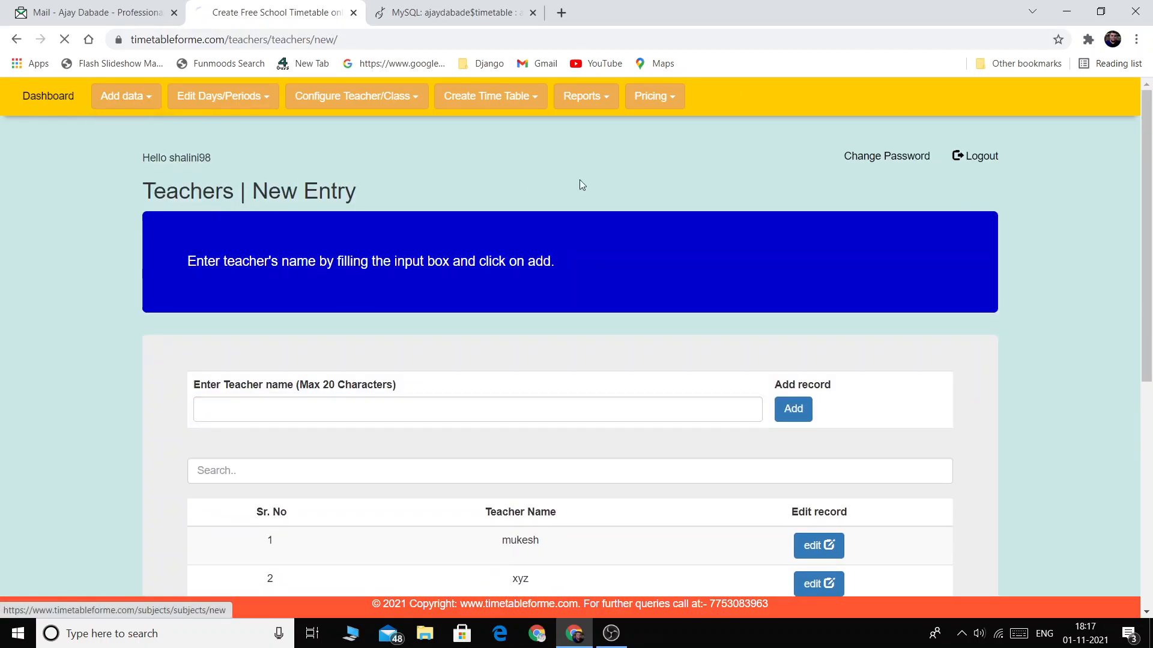
{"action": "scroll", "coordinate": [572, 187], "scroll_direction": "down", "scroll_amount": 5}
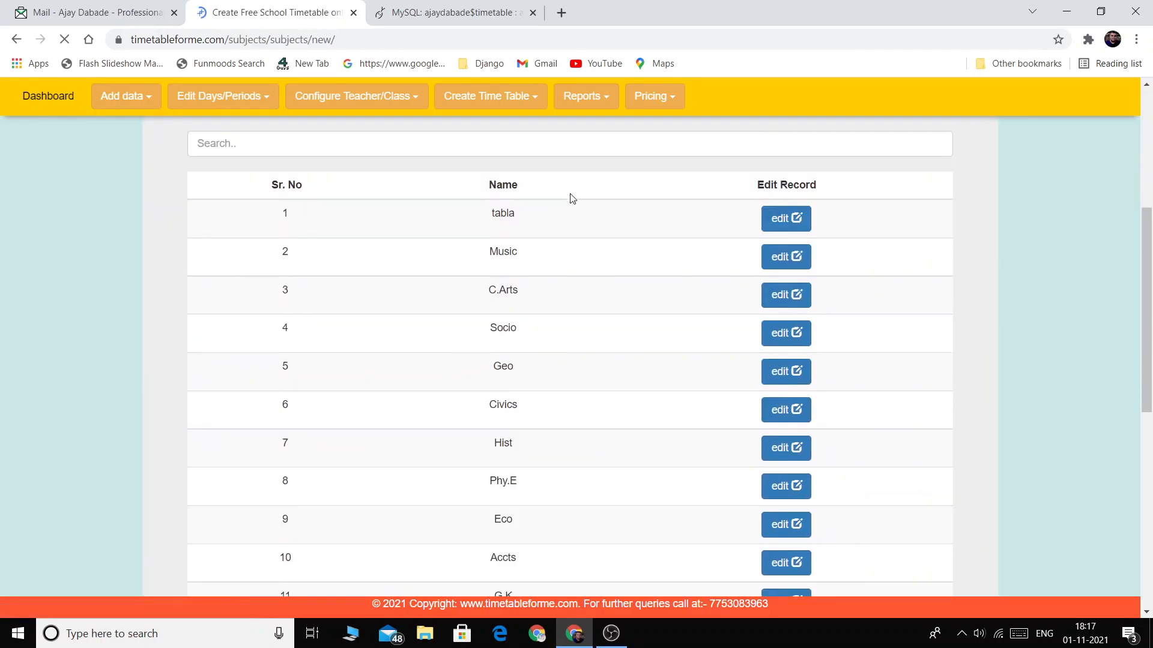
{"action": "scroll", "coordinate": [571, 207], "scroll_direction": "down", "scroll_amount": 4}
{"action": "scroll", "coordinate": [569, 214], "scroll_direction": "up", "scroll_amount": 6}
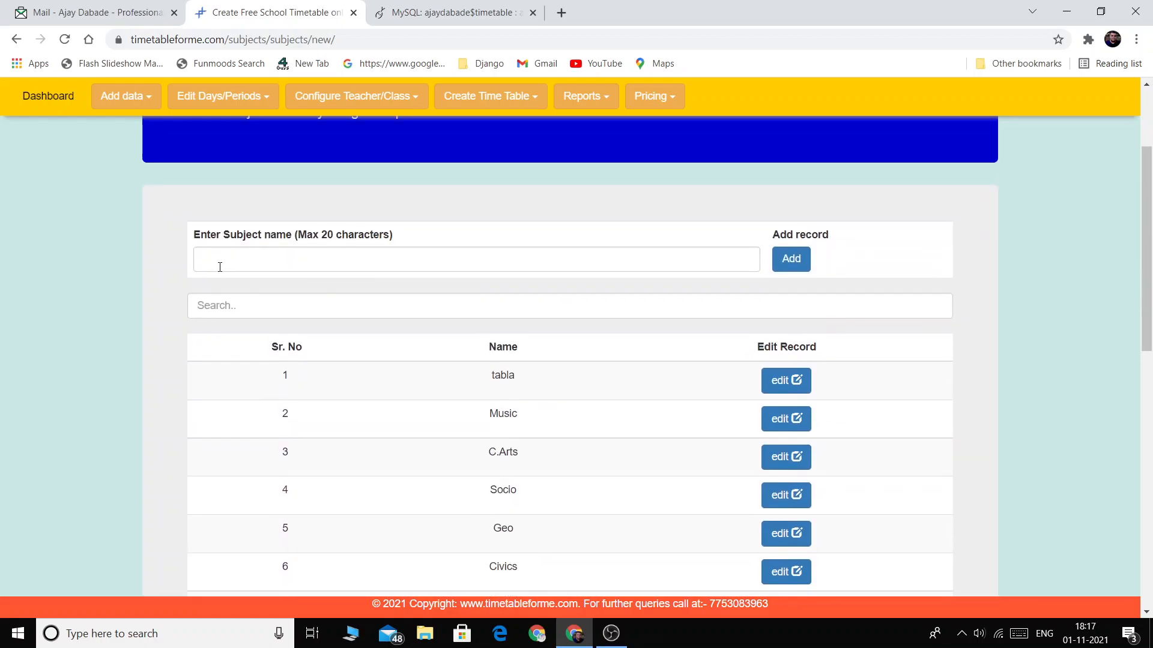
{"action": "left_click", "coordinate": [224, 260]}
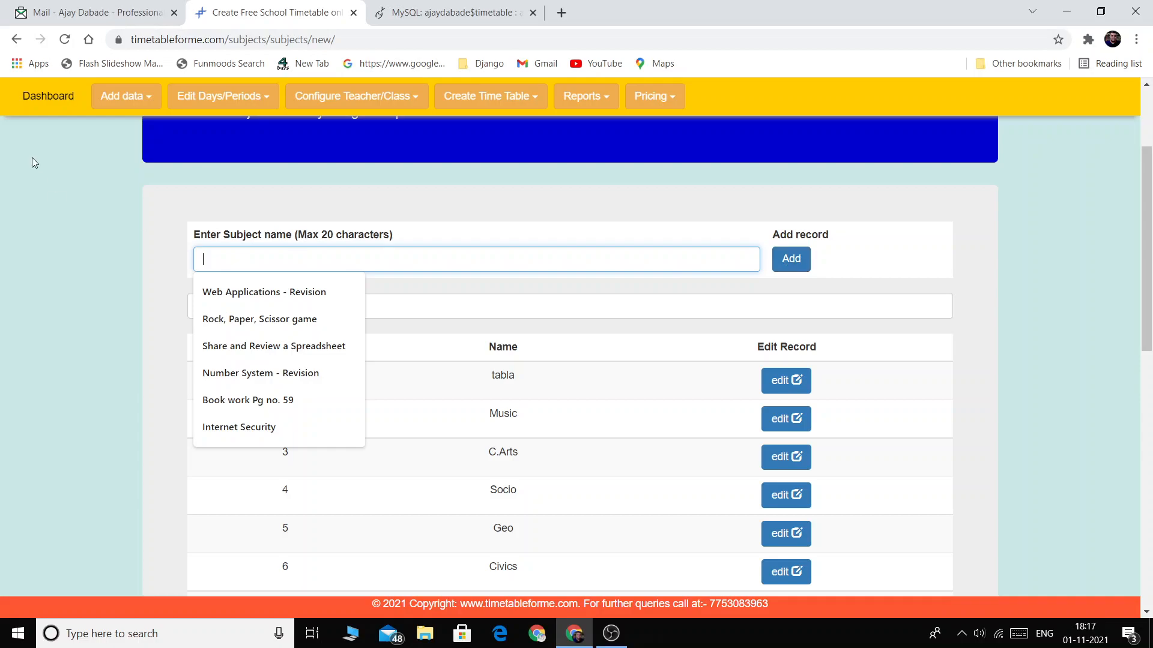
Step: Look through the class list on the page for adding classes, and open the page for adding sections
{"action": "mouse_move", "coordinate": [121, 97]}
{"action": "left_click", "coordinate": [137, 199]}
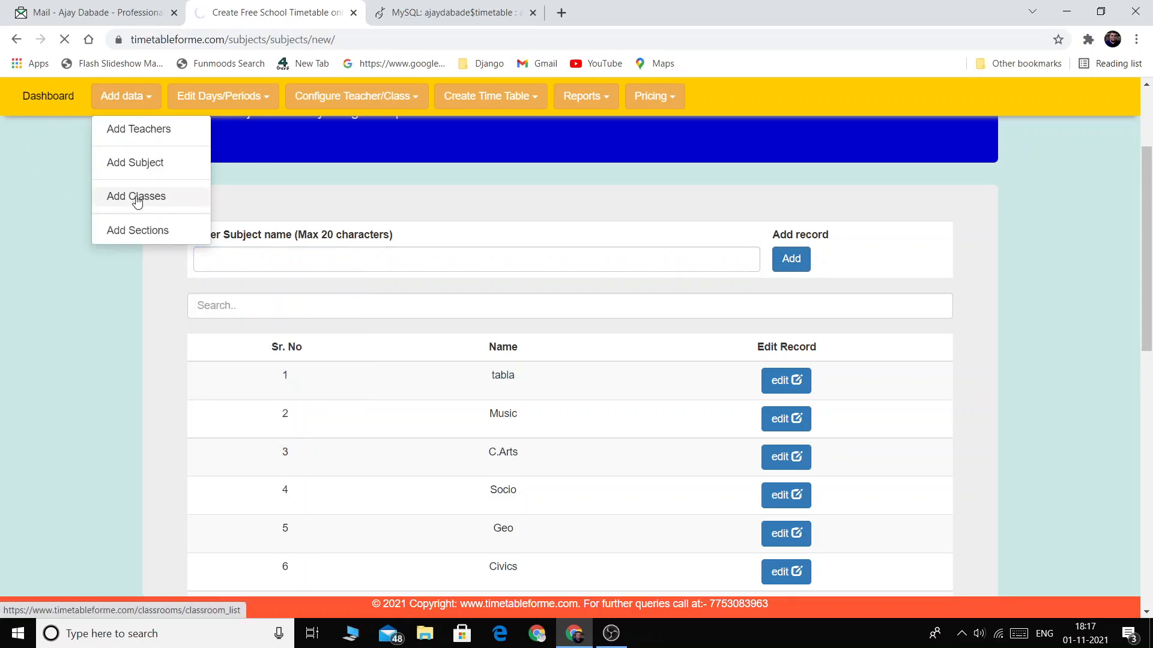
{"action": "scroll", "coordinate": [132, 198], "scroll_direction": "down", "scroll_amount": 6}
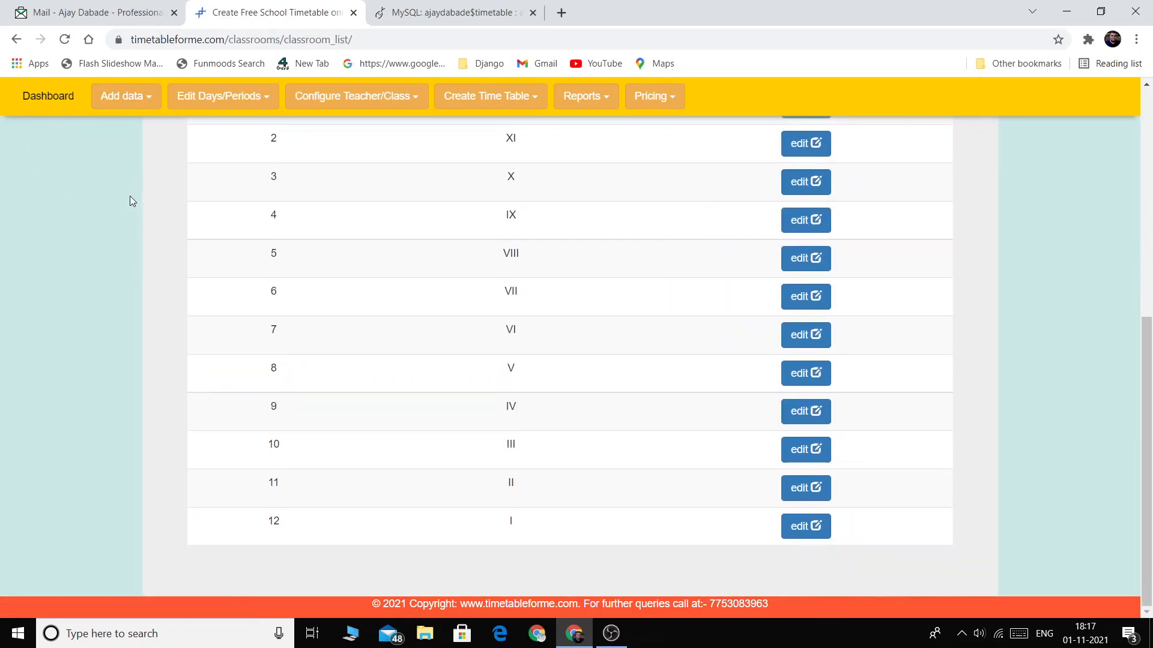
{"action": "scroll", "coordinate": [132, 200], "scroll_direction": "up", "scroll_amount": 5}
{"action": "mouse_move", "coordinate": [120, 96]}
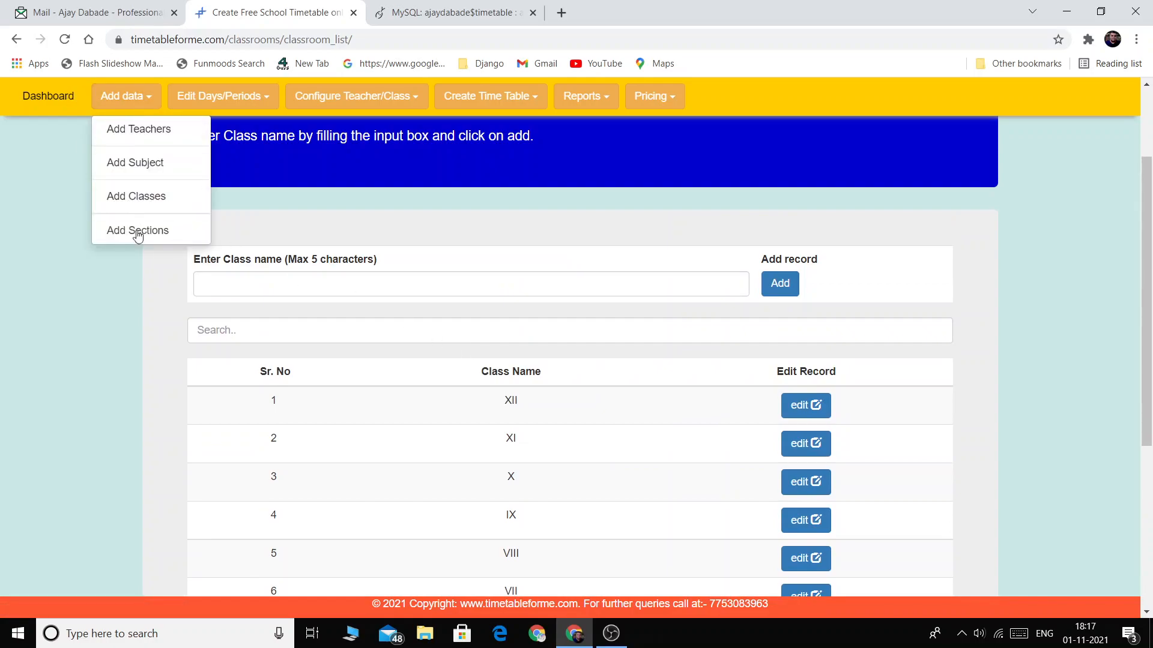
{"action": "left_click", "coordinate": [137, 230]}
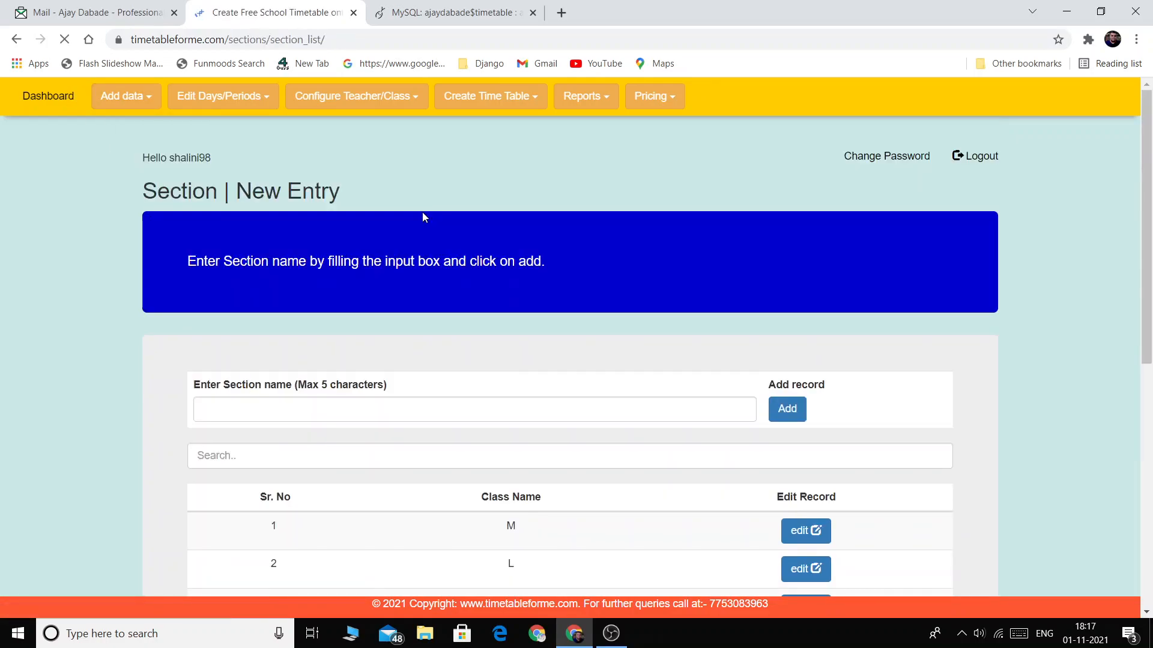
Step: Open the teacher configuration page and look through the existing teacher and subject records
{"action": "mouse_move", "coordinate": [149, 98]}
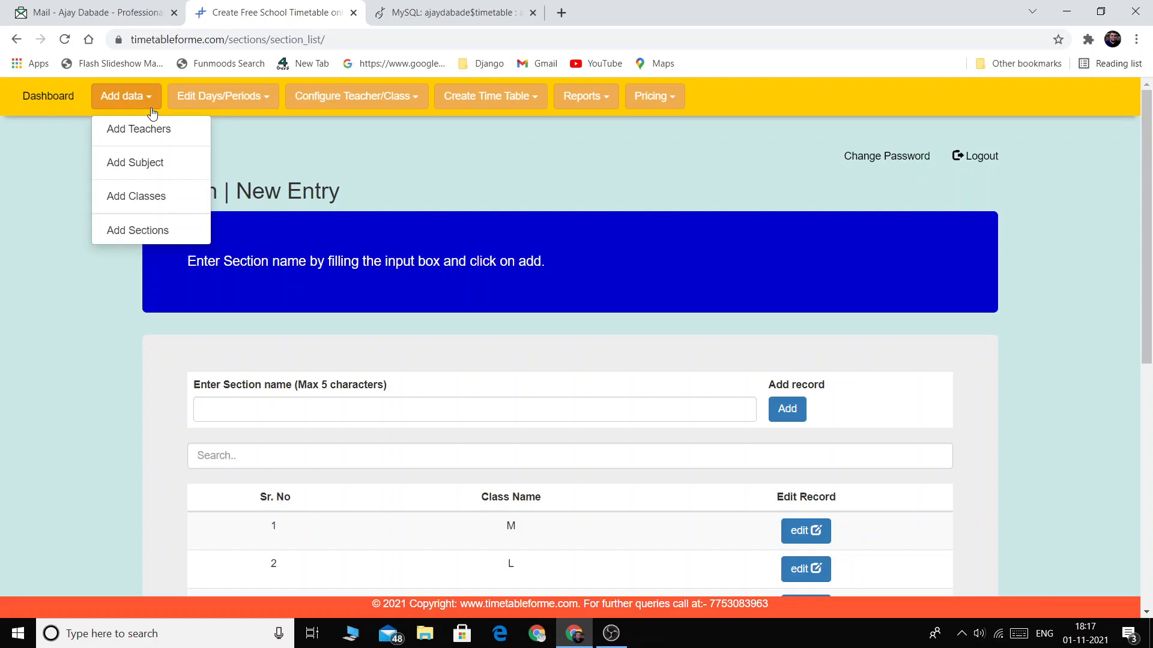
{"action": "mouse_move", "coordinate": [322, 98]}
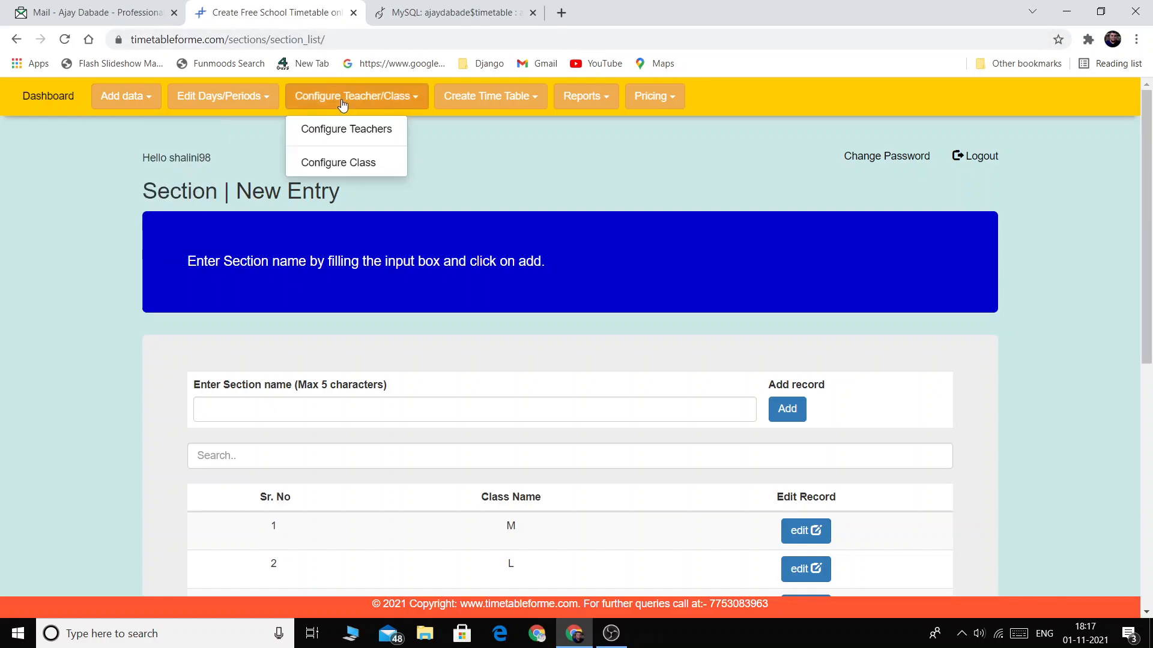
{"action": "left_click", "coordinate": [360, 131]}
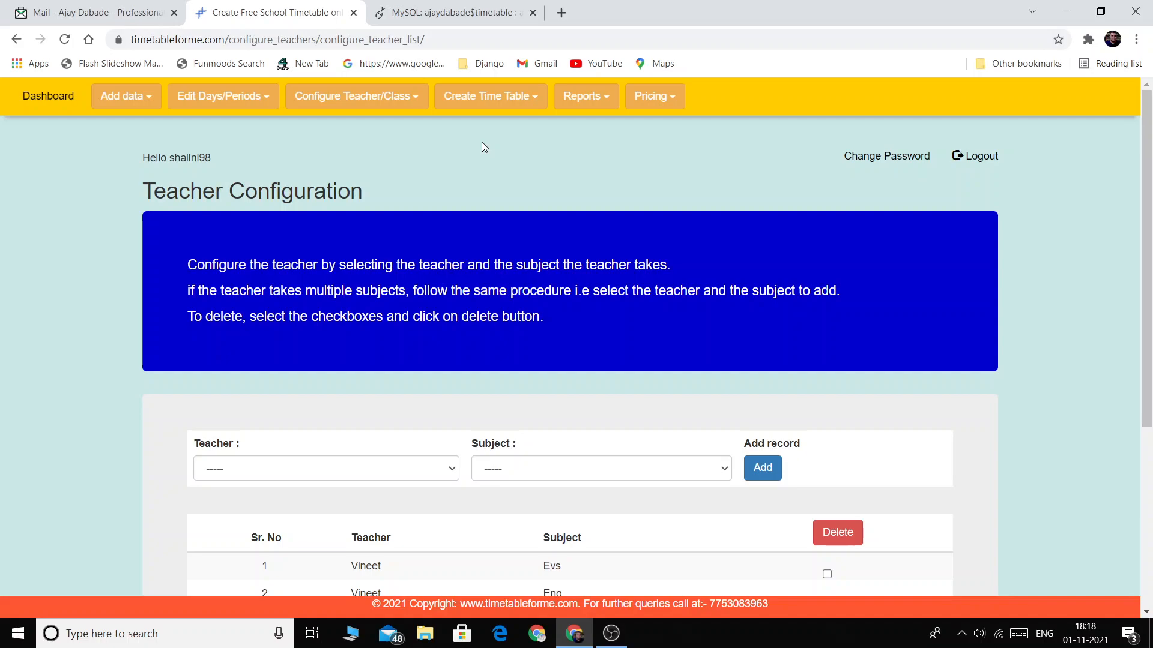
{"action": "scroll", "coordinate": [404, 242], "scroll_direction": "down", "scroll_amount": 4}
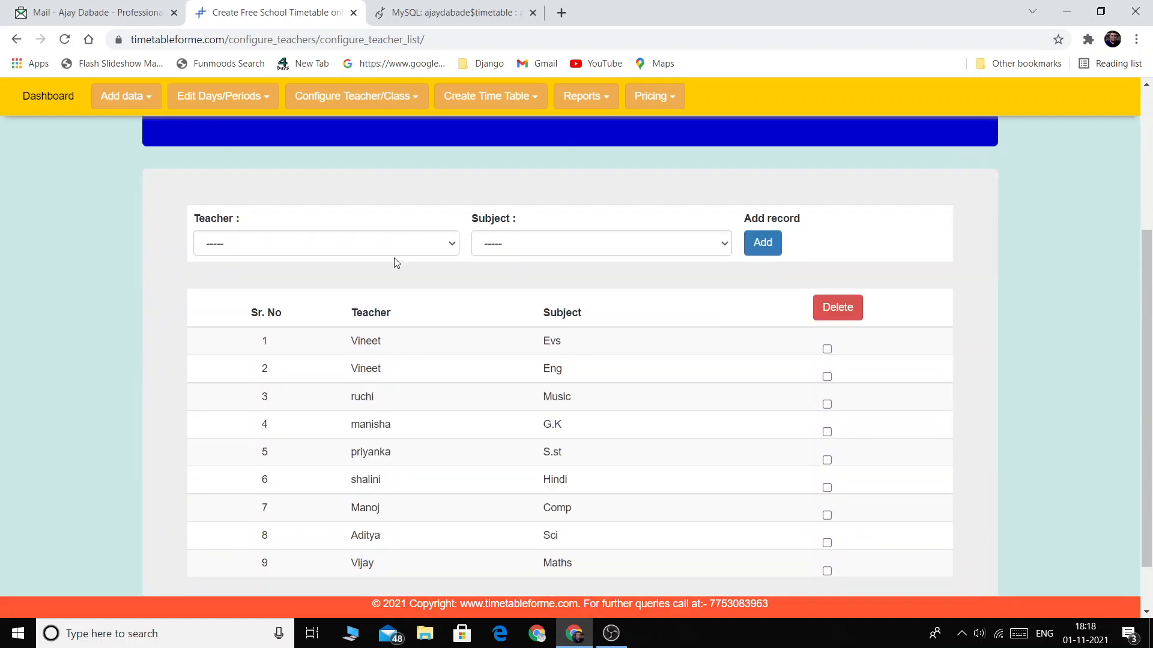
{"action": "scroll", "coordinate": [395, 257], "scroll_direction": "down", "scroll_amount": 1}
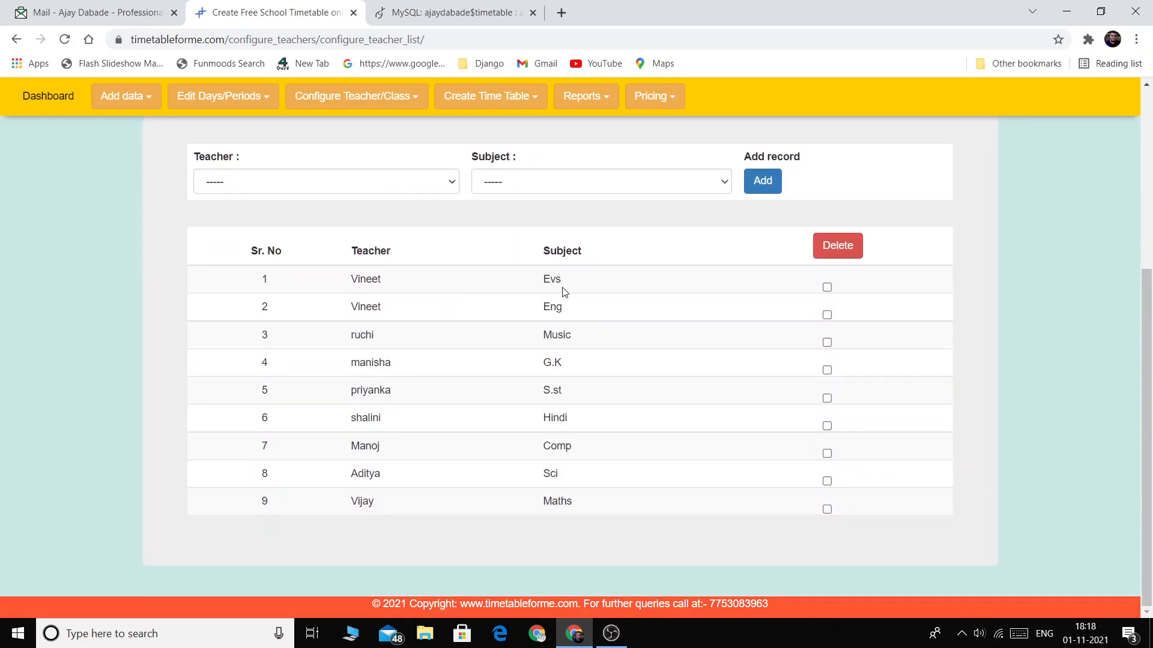
Step: Delete the first two teacher configuration records, which assign Evs and Eng to the same teacher
{"action": "left_click", "coordinate": [827, 288]}
{"action": "left_click", "coordinate": [828, 315]}
{"action": "left_click", "coordinate": [840, 258]}
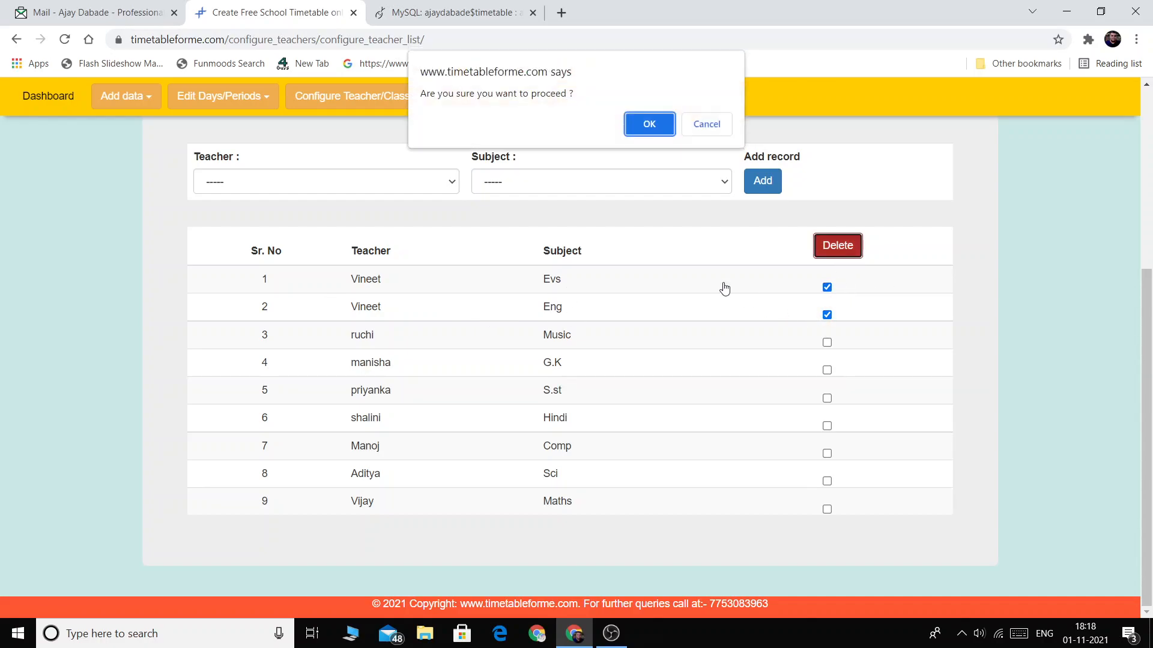
{"action": "left_click", "coordinate": [631, 128]}
Step: Assign the subject Eng to the teacher whose two records were deleted and add it as a record
{"action": "left_click", "coordinate": [360, 237]}
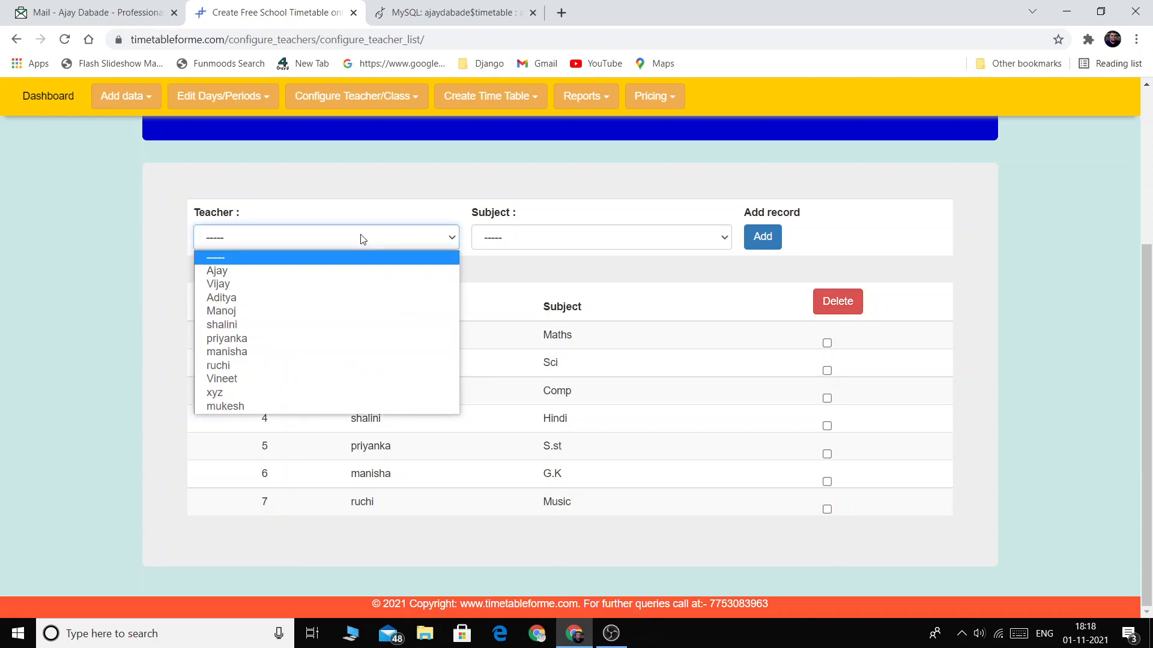
{"action": "left_click", "coordinate": [310, 379]}
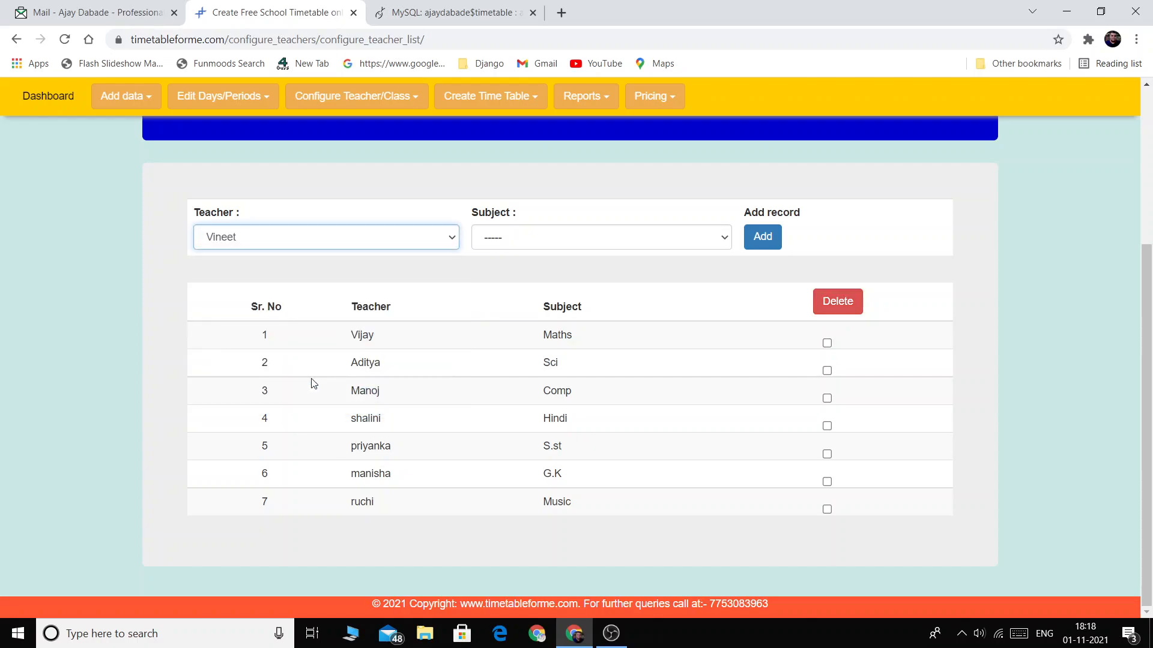
{"action": "left_click", "coordinate": [580, 241]}
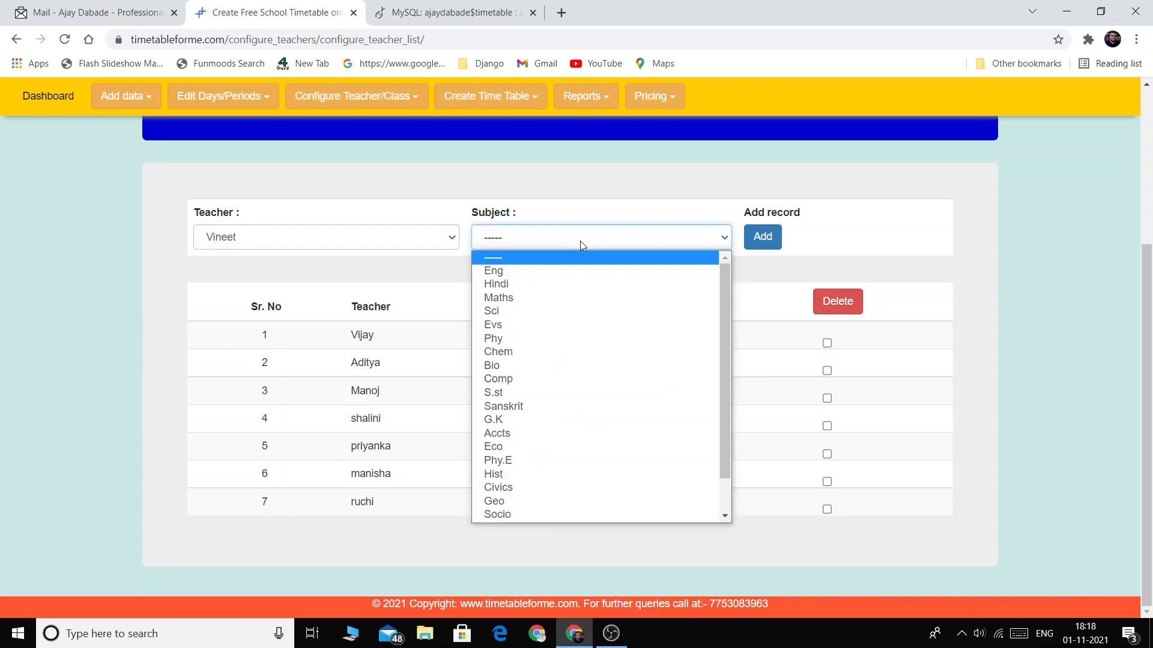
{"action": "left_click", "coordinate": [574, 271]}
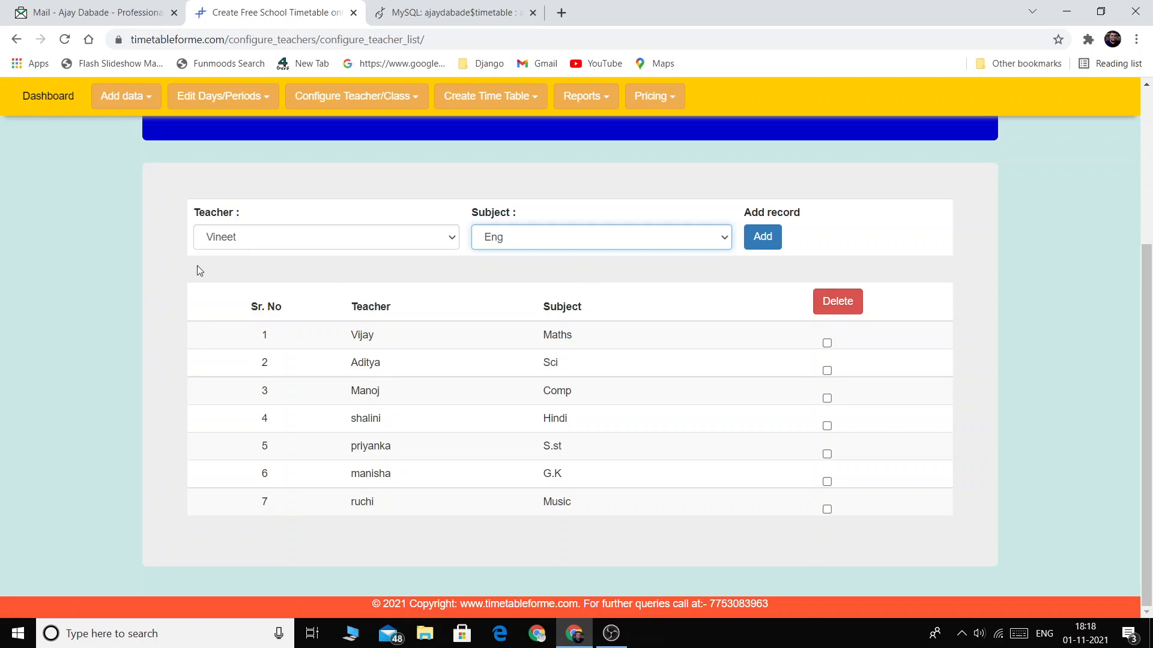
{"action": "left_click", "coordinate": [123, 96]}
{"action": "left_click", "coordinate": [764, 240]}
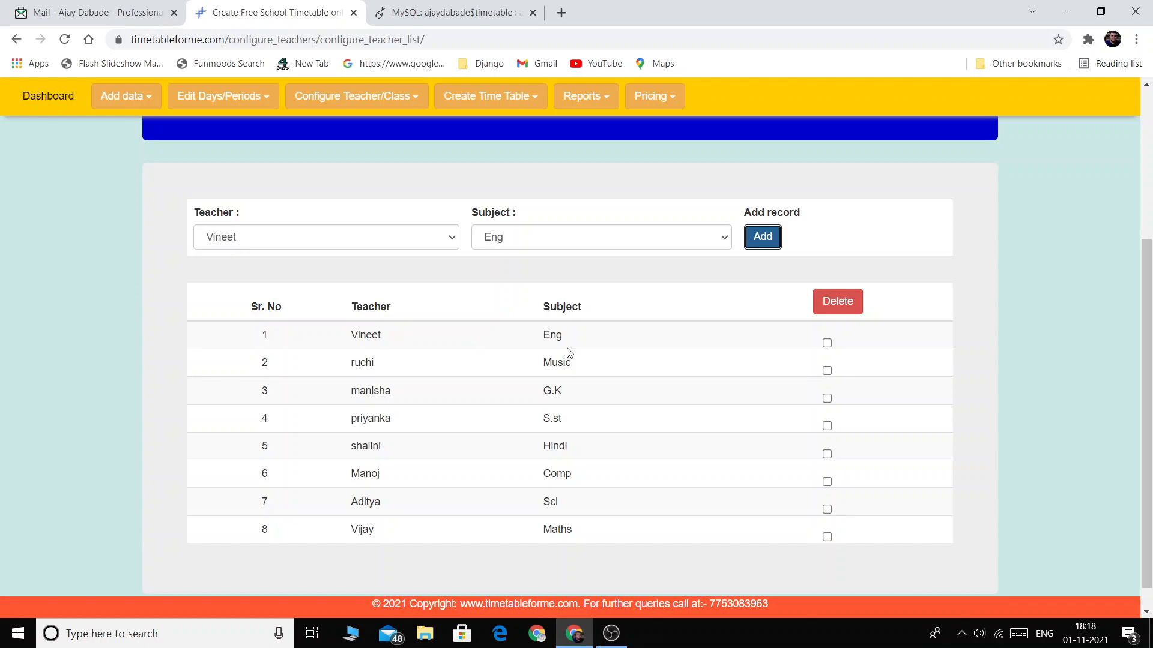
{"action": "left_click", "coordinate": [827, 481]}
{"action": "left_click", "coordinate": [827, 370]}
{"action": "left_click", "coordinate": [827, 398]}
{"action": "left_click", "coordinate": [827, 426]}
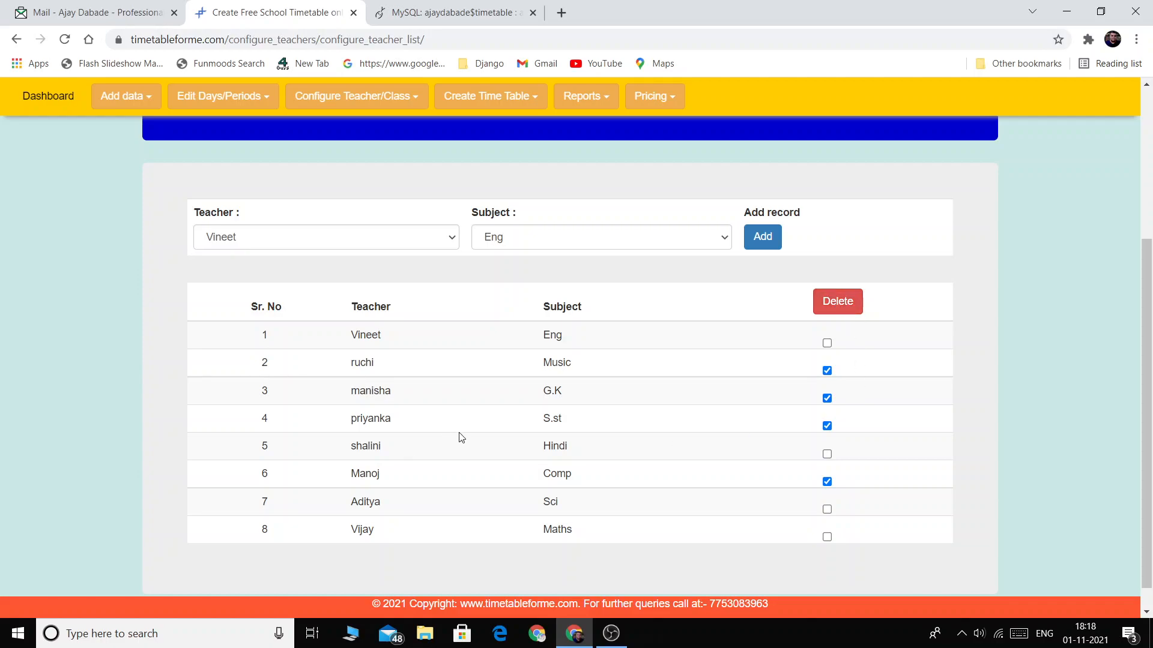
{"action": "left_click", "coordinate": [827, 371]}
{"action": "left_click", "coordinate": [828, 343]}
{"action": "left_click", "coordinate": [828, 482]}
{"action": "left_click", "coordinate": [827, 426]}
{"action": "left_click", "coordinate": [828, 399]}
{"action": "left_click", "coordinate": [826, 342]}
Step: Add a second record assigning the subject Evs to the same teacher, and review the configuration list
{"action": "left_click", "coordinate": [526, 240]}
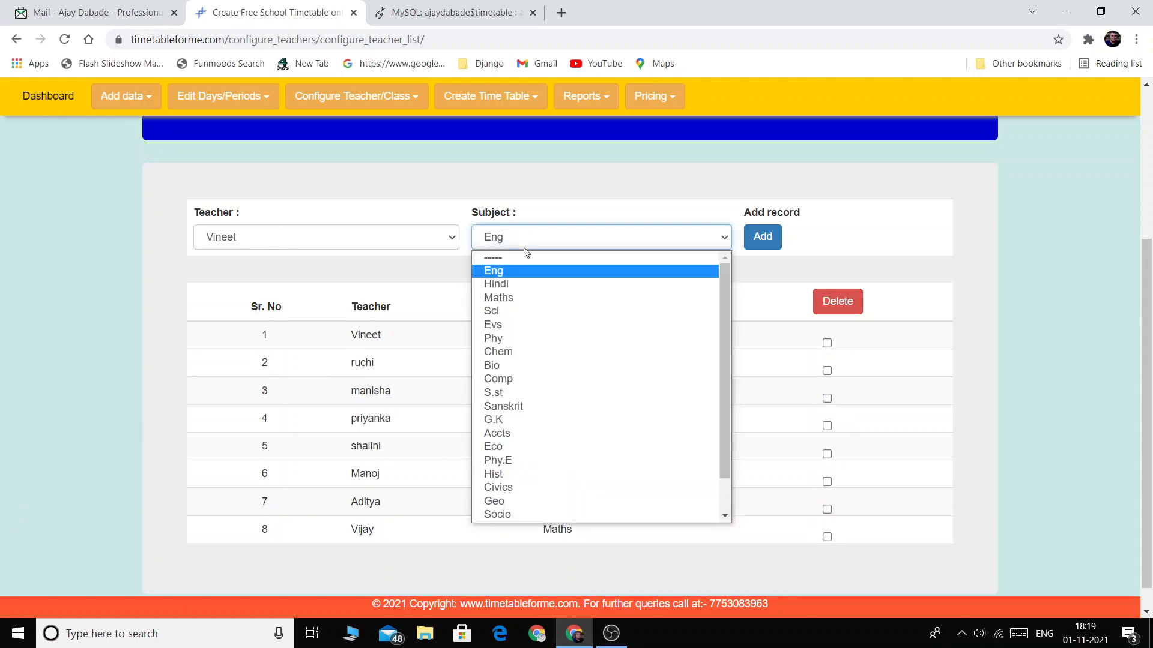
{"action": "left_click", "coordinate": [510, 324]}
{"action": "left_click", "coordinate": [773, 235]}
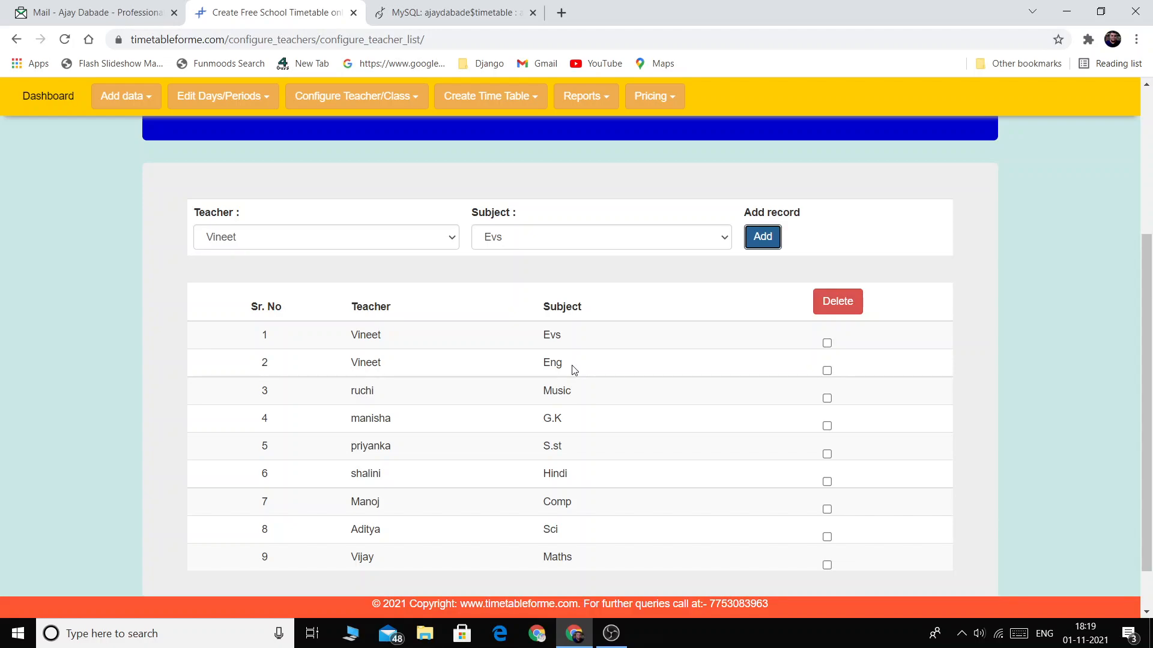
{"action": "scroll", "coordinate": [502, 376], "scroll_direction": "down", "scroll_amount": 2}
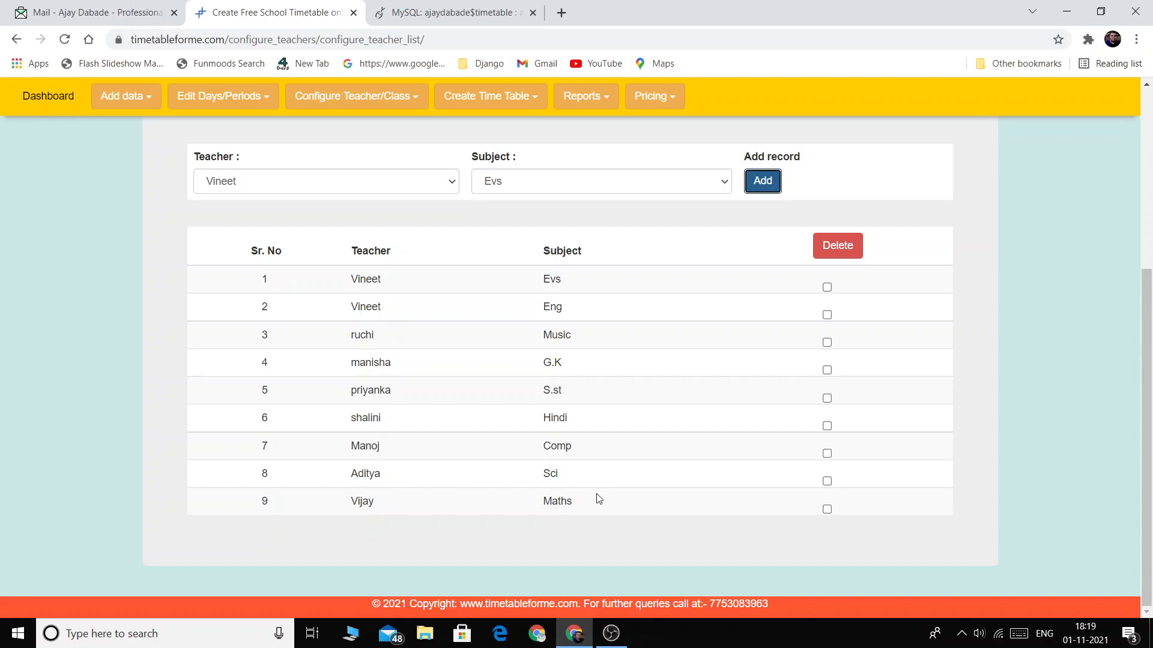
{"action": "scroll", "coordinate": [588, 499], "scroll_direction": "up", "scroll_amount": 4}
{"action": "scroll", "coordinate": [582, 495], "scroll_direction": "down", "scroll_amount": 2}
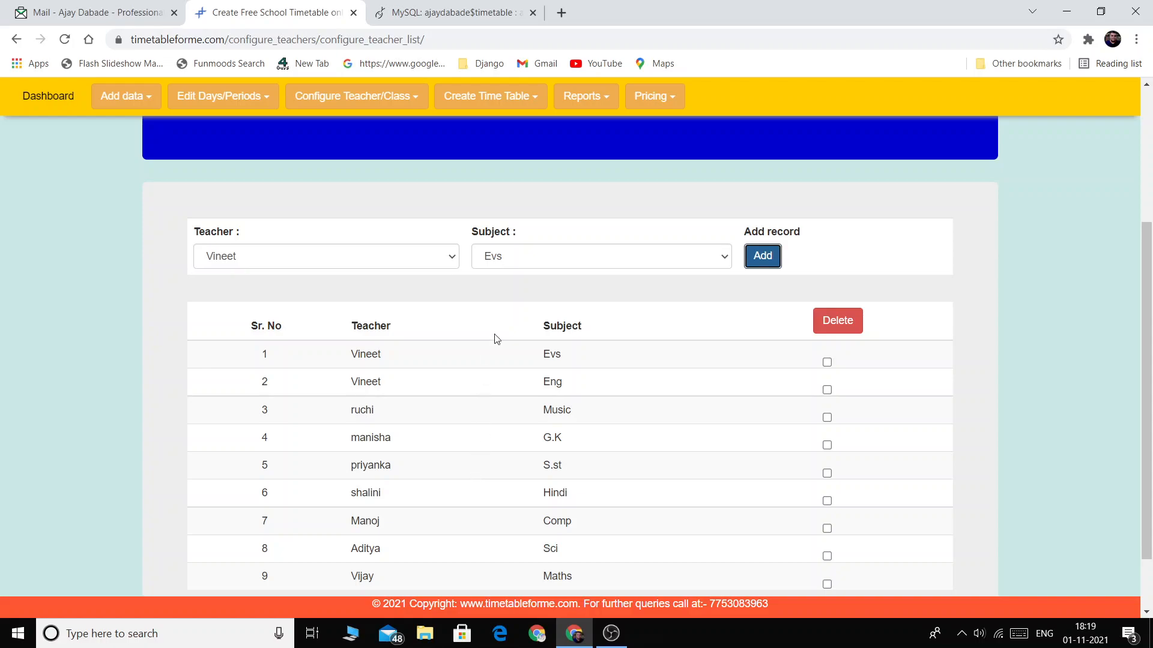
Step: Open the class configuration page and load the teacher and period records of class VIII, section A
{"action": "left_click", "coordinate": [374, 107]}
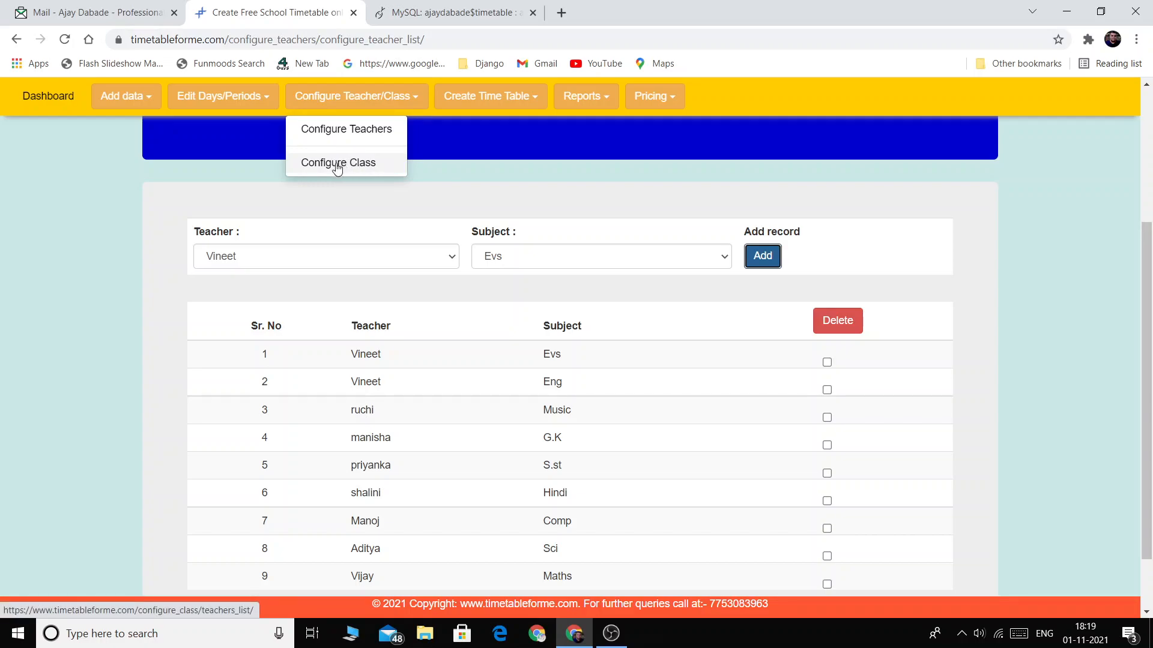
{"action": "left_click", "coordinate": [337, 168]}
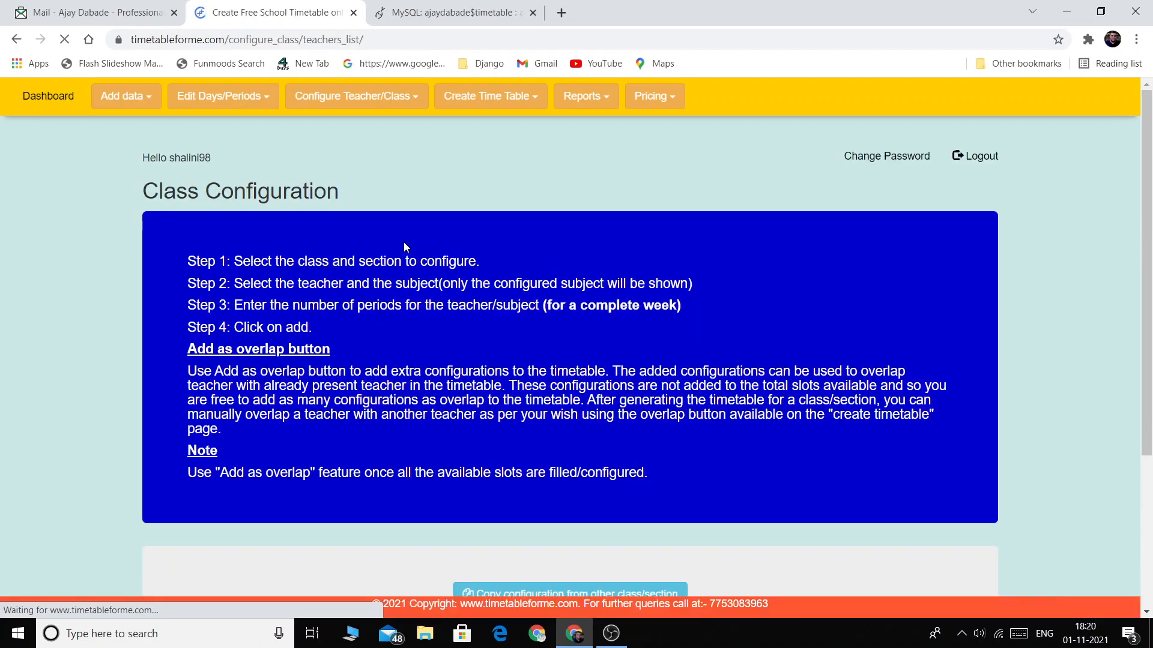
{"action": "scroll", "coordinate": [404, 242], "scroll_direction": "down", "scroll_amount": 3}
{"action": "scroll", "coordinate": [394, 246], "scroll_direction": "down", "scroll_amount": 1}
{"action": "left_click", "coordinate": [462, 419]}
{"action": "left_click", "coordinate": [444, 547]}
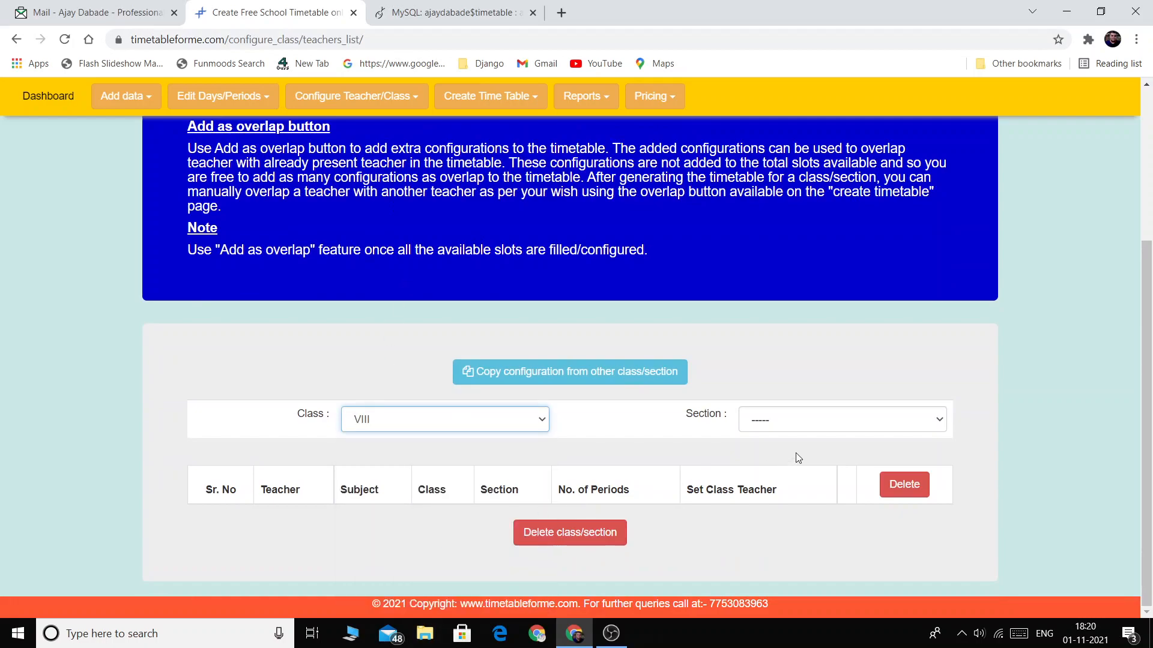
{"action": "left_click", "coordinate": [800, 428]}
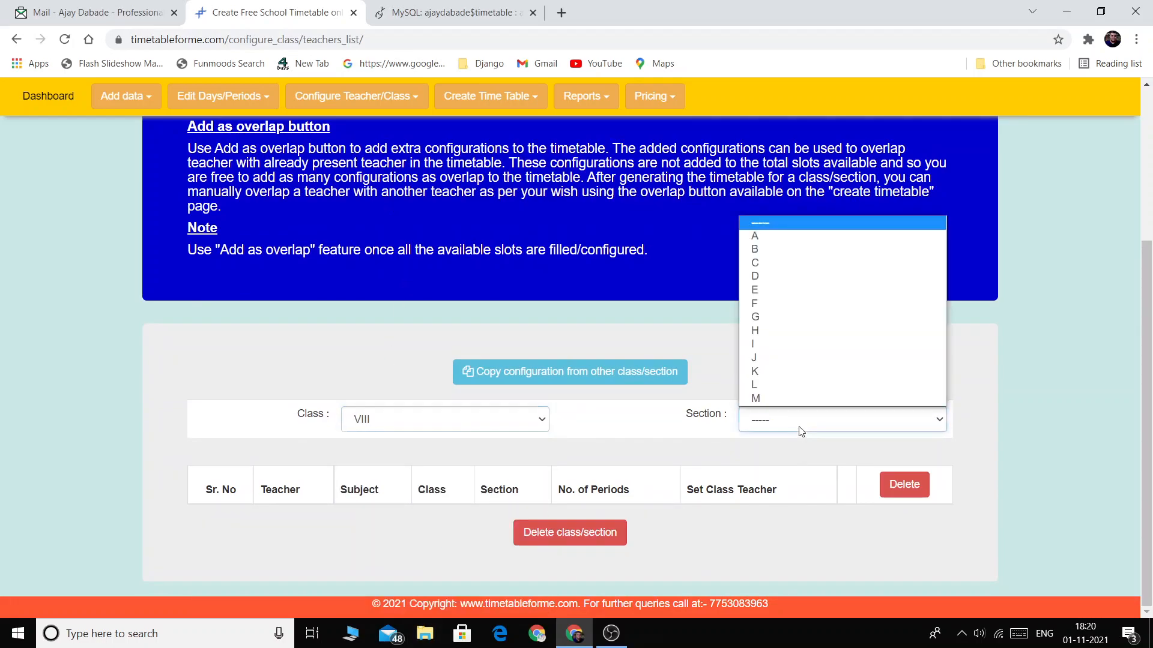
{"action": "left_click", "coordinate": [812, 235]}
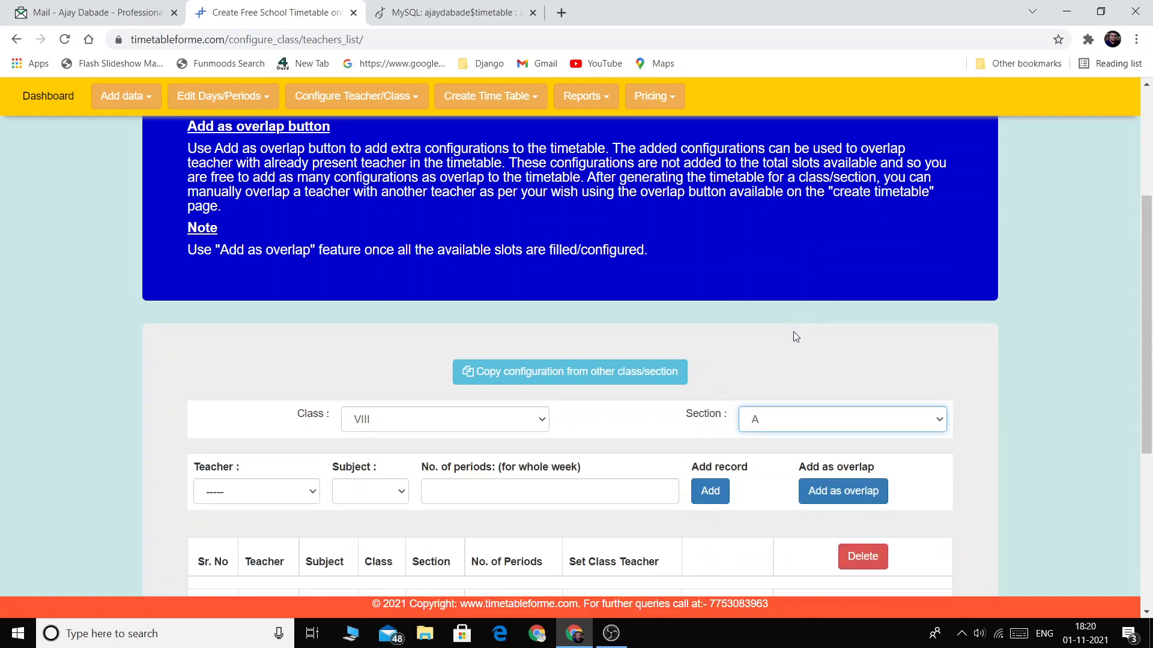
{"action": "scroll", "coordinate": [775, 360], "scroll_direction": "down", "scroll_amount": 3}
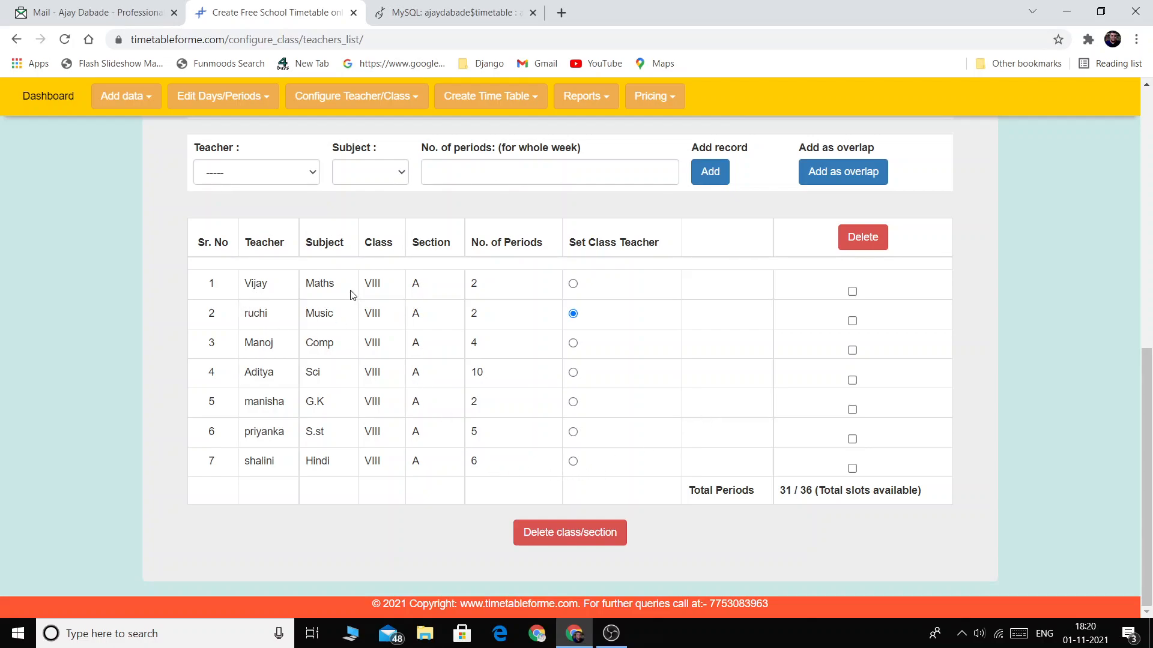
Step: View the configuration of class I, section A, switch back to class VIII, and review its teacher and period records
{"action": "scroll", "coordinate": [402, 288], "scroll_direction": "up", "scroll_amount": 3}
{"action": "left_click", "coordinate": [388, 251]}
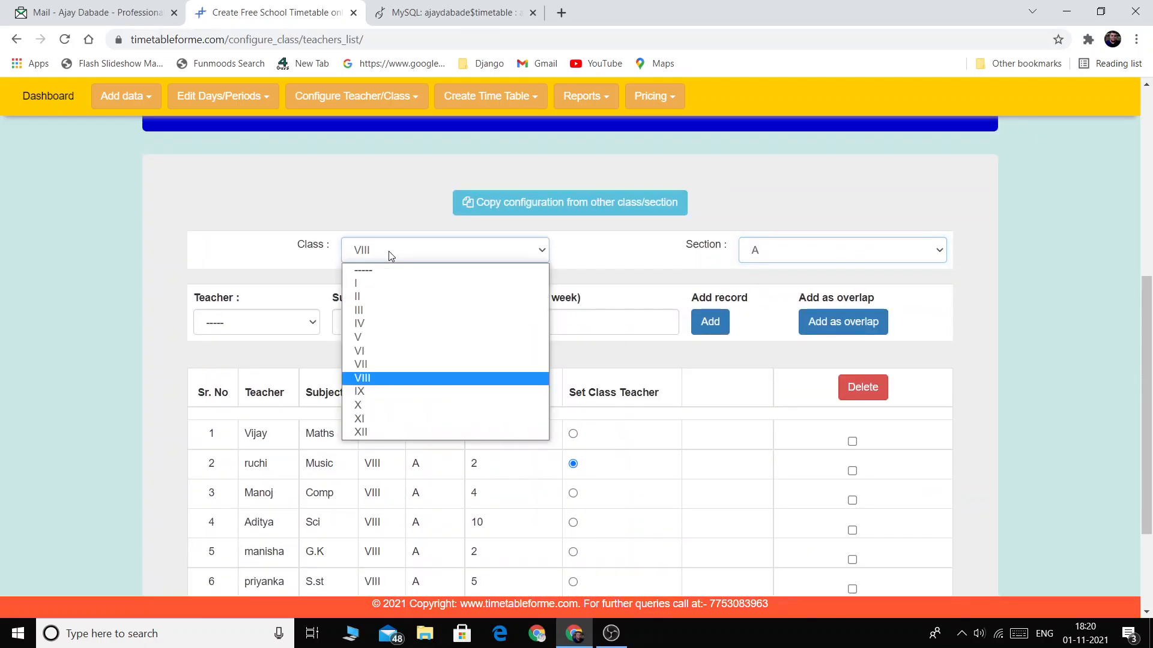
{"action": "left_click", "coordinate": [405, 373]}
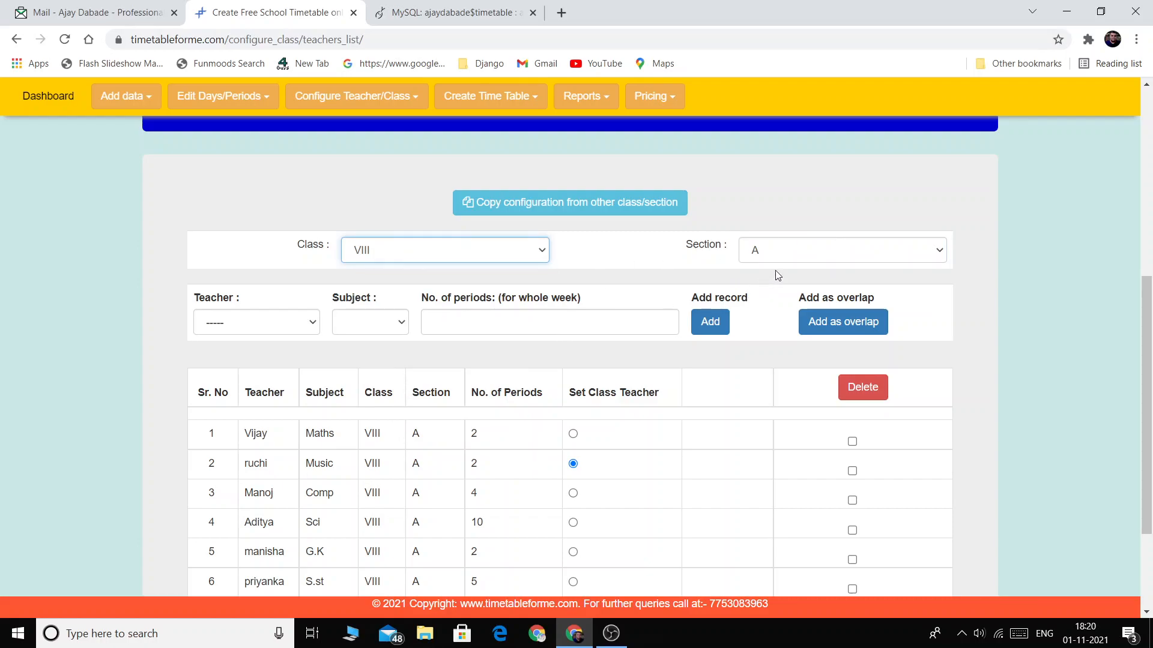
{"action": "left_click", "coordinate": [497, 262]}
{"action": "left_click", "coordinate": [480, 286]}
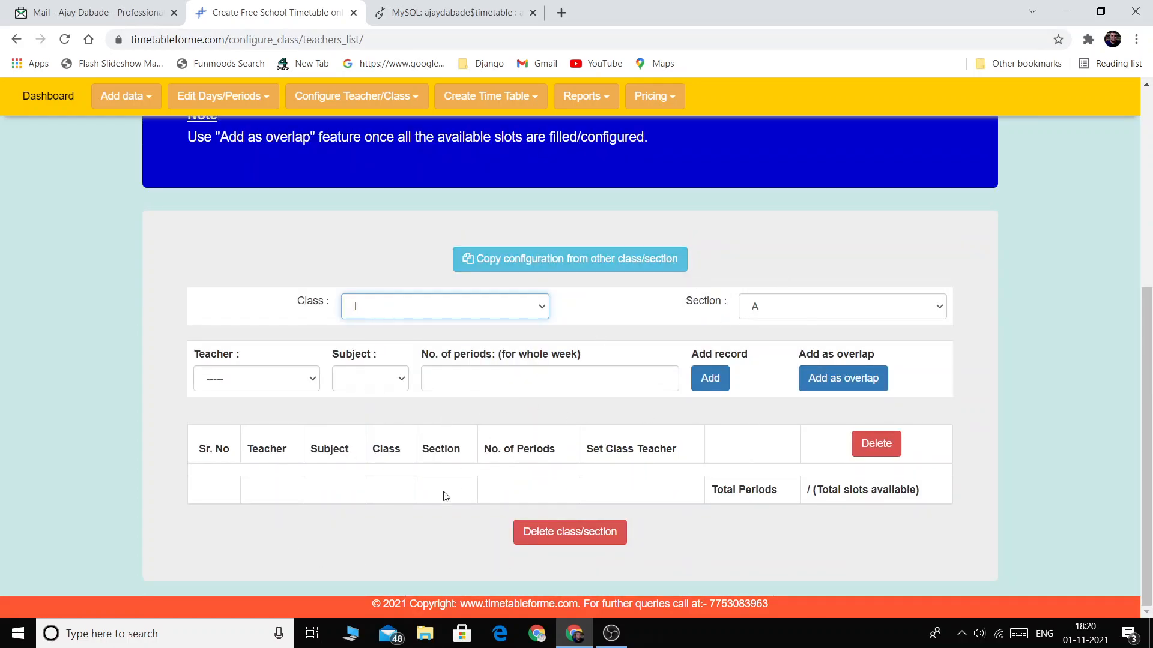
{"action": "left_click", "coordinate": [503, 307]}
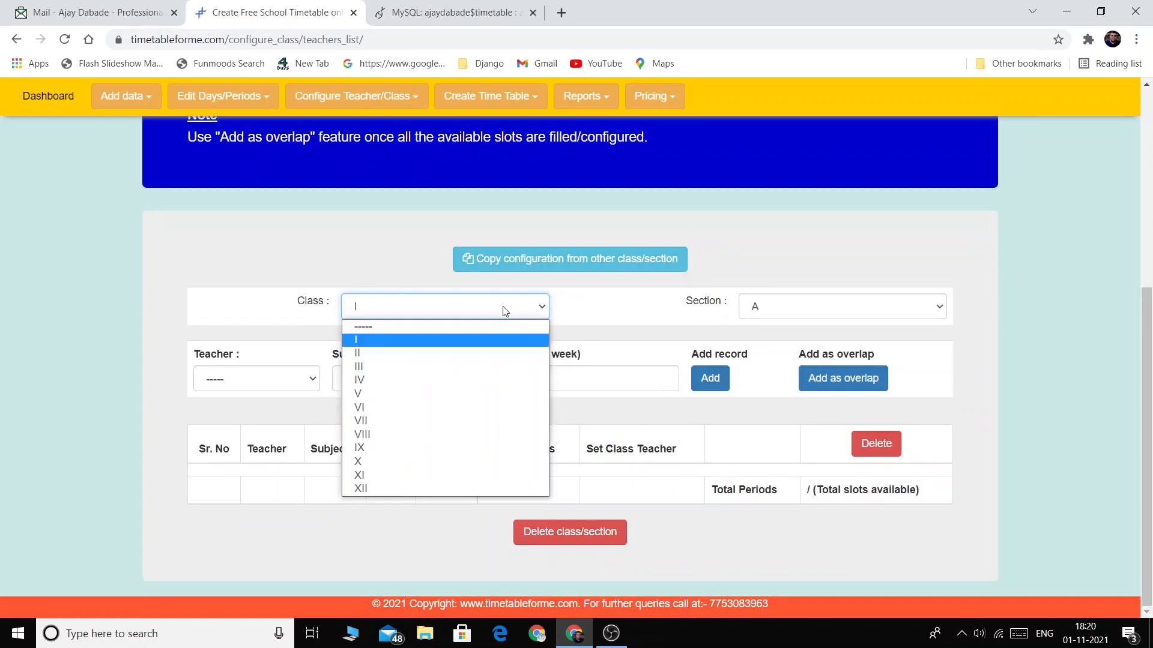
{"action": "left_click", "coordinate": [477, 433]}
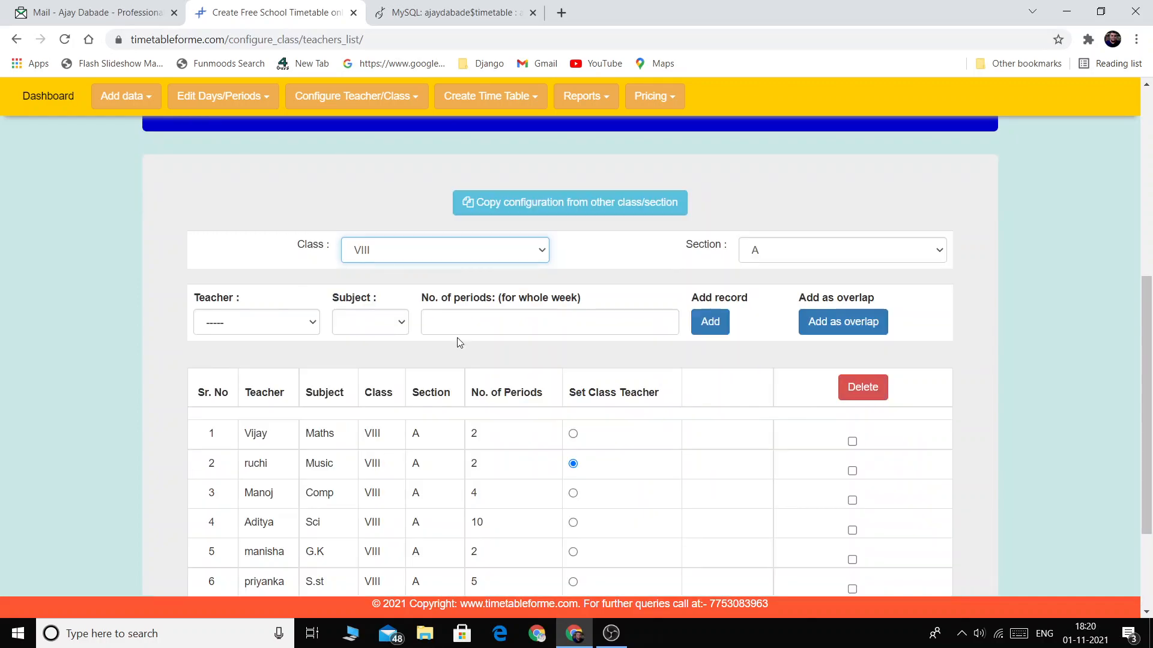
{"action": "scroll", "coordinate": [512, 501], "scroll_direction": "down", "scroll_amount": 3}
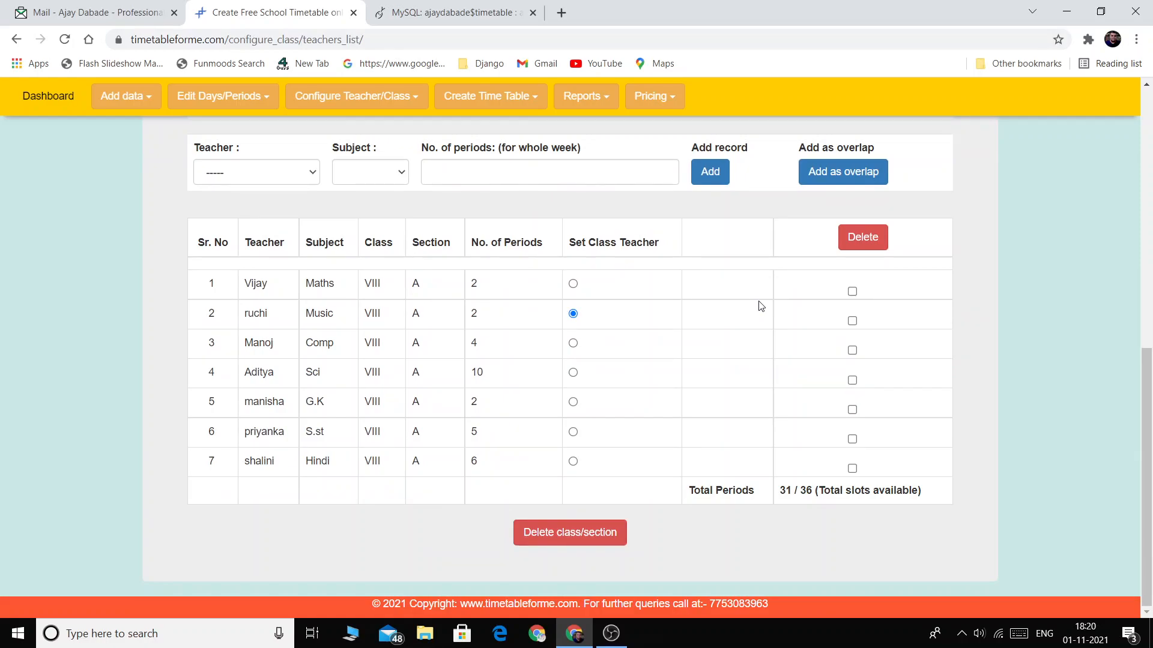
{"action": "scroll", "coordinate": [555, 368], "scroll_direction": "up", "scroll_amount": 3}
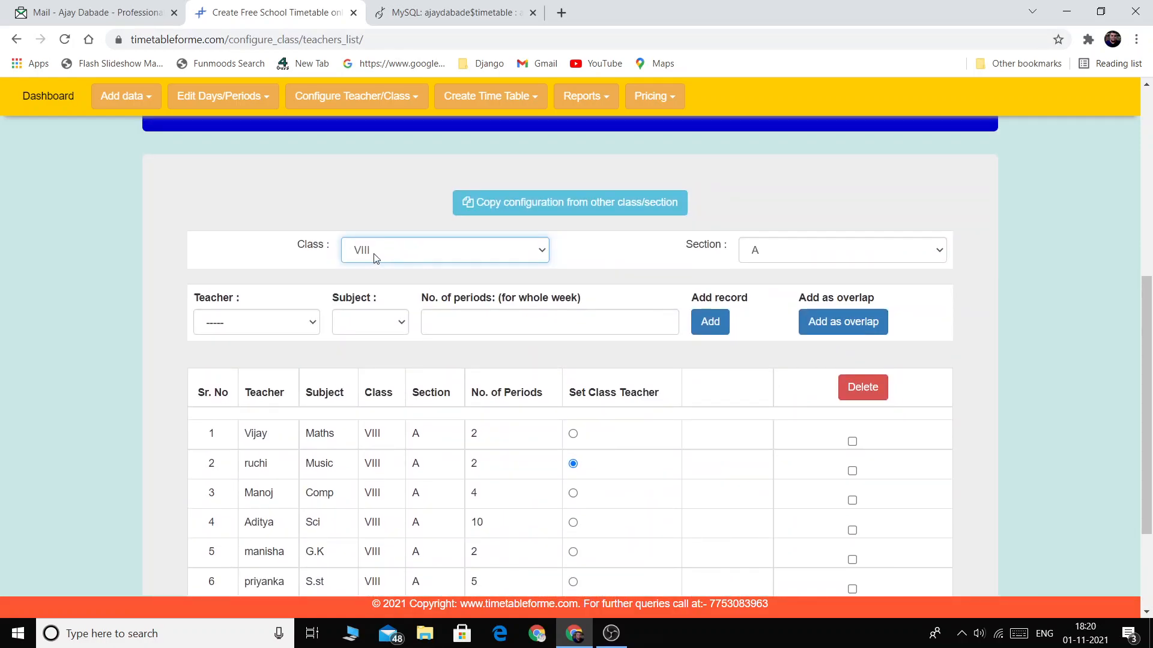
Step: Try to add a record for the Maths teacher in class VIII, section A, with subject Maths and 7 periods per week
{"action": "left_click", "coordinate": [273, 330]}
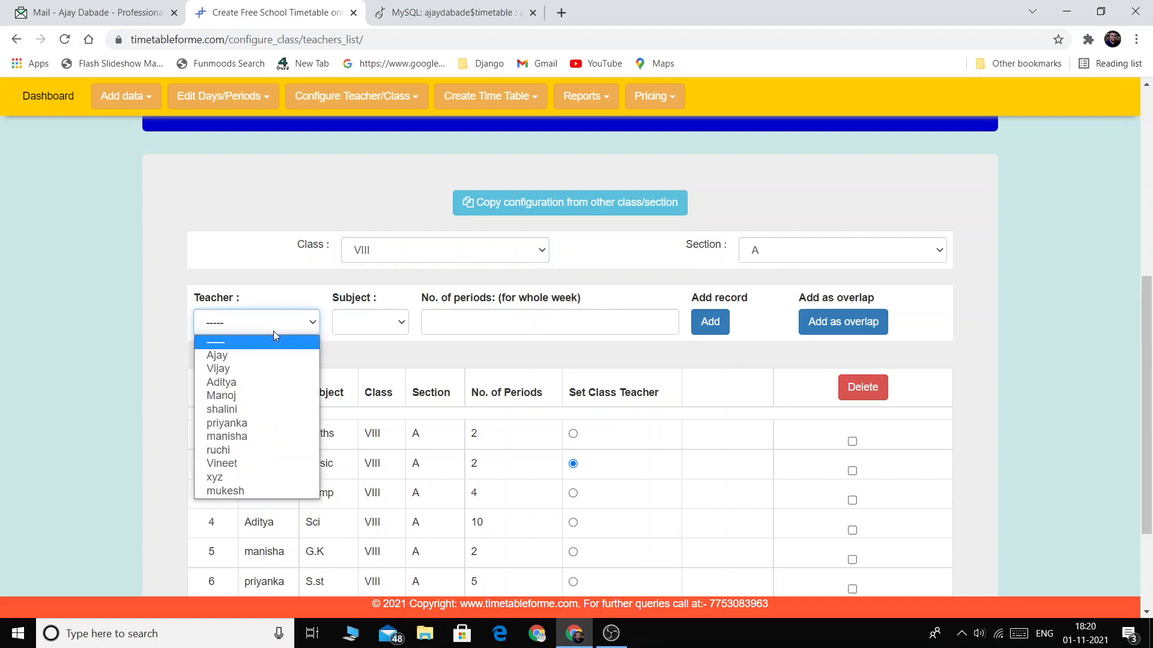
{"action": "left_click", "coordinate": [280, 370]}
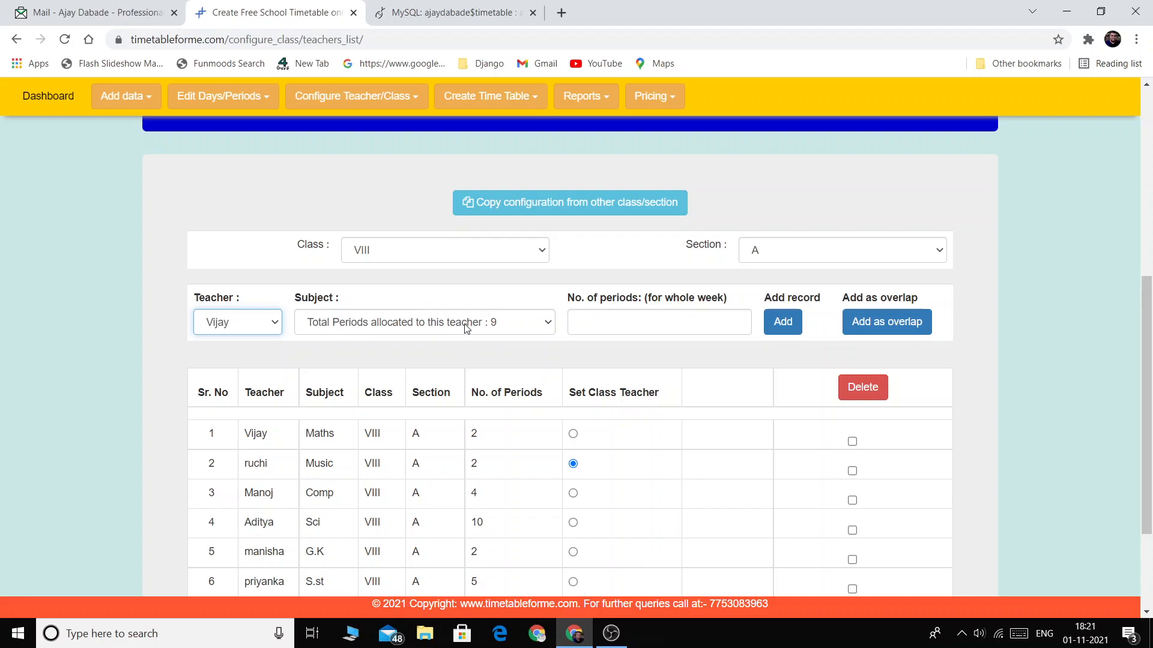
{"action": "left_click", "coordinate": [506, 330]}
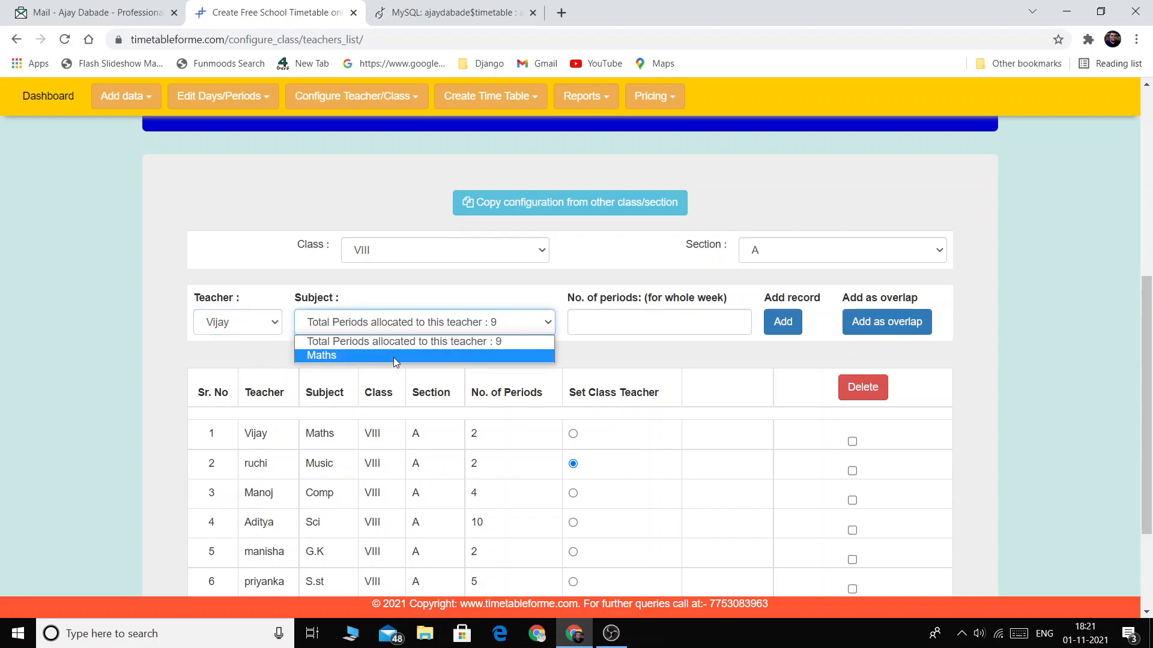
{"action": "left_click", "coordinate": [369, 355]}
{"action": "left_click", "coordinate": [645, 314]}
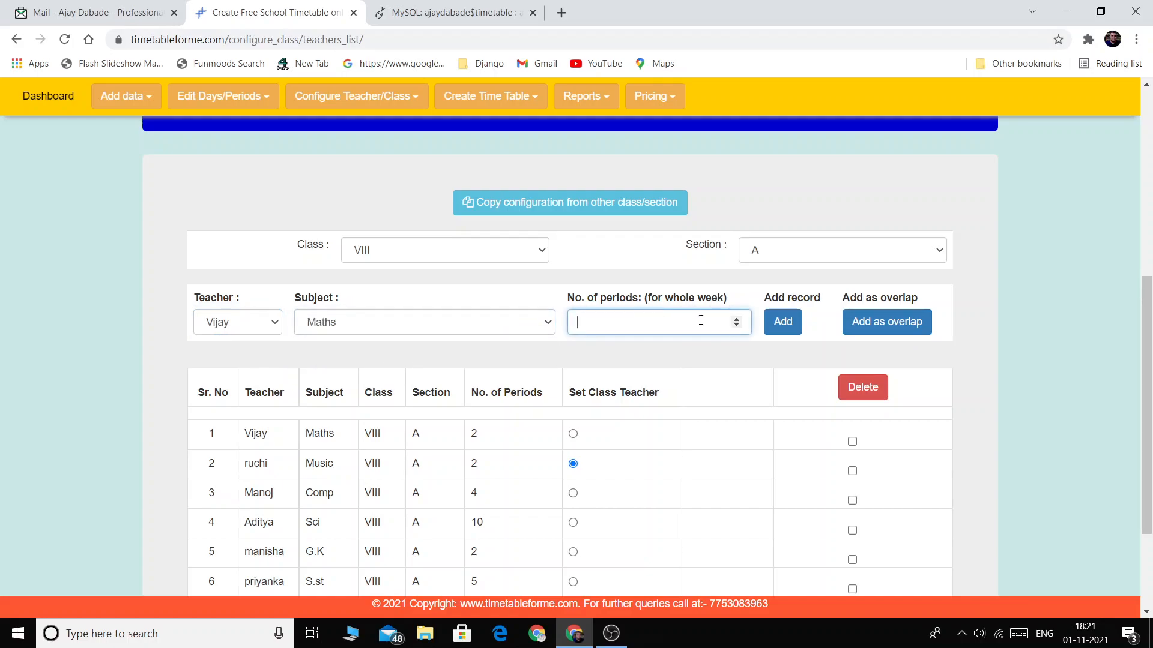
{"action": "left_click", "coordinate": [739, 318]}
{"action": "left_click", "coordinate": [739, 318]}
{"action": "left_click", "coordinate": [739, 318]}
{"action": "left_click", "coordinate": [739, 318]}
{"action": "left_click", "coordinate": [739, 318]}
{"action": "left_click", "coordinate": [739, 318]}
{"action": "left_click", "coordinate": [739, 318]}
{"action": "left_click", "coordinate": [782, 322]}
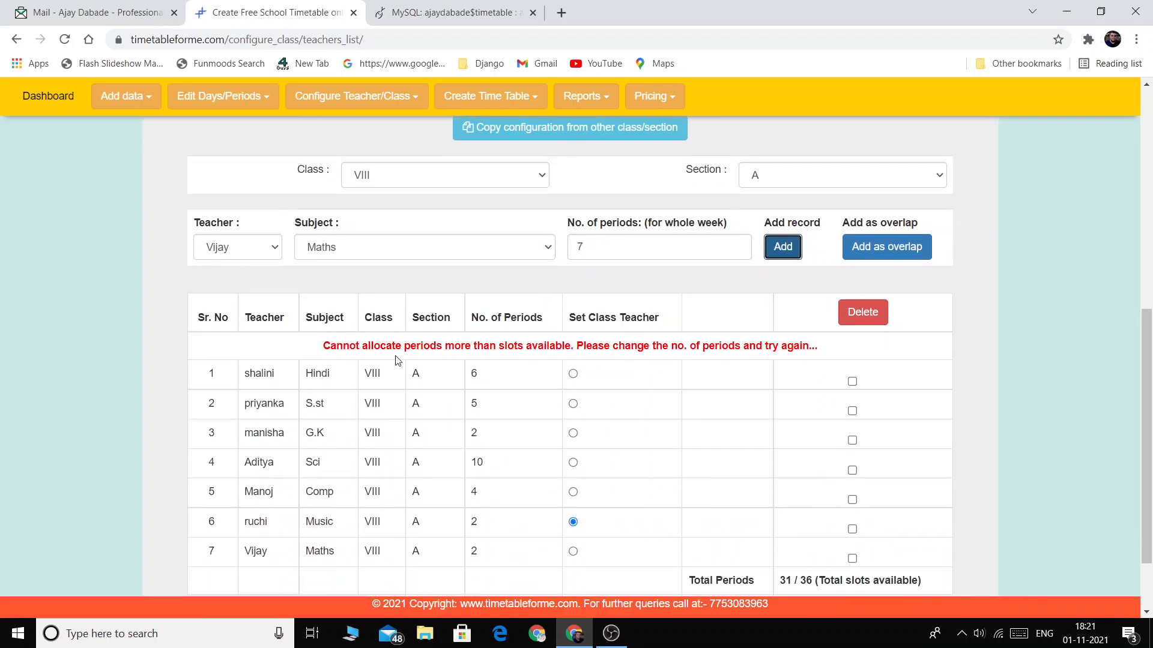
Step: Check the total slots available, reduce the Maths periods to 5, and try to add the record again
{"action": "scroll", "coordinate": [577, 367], "scroll_direction": "down", "scroll_amount": 2}
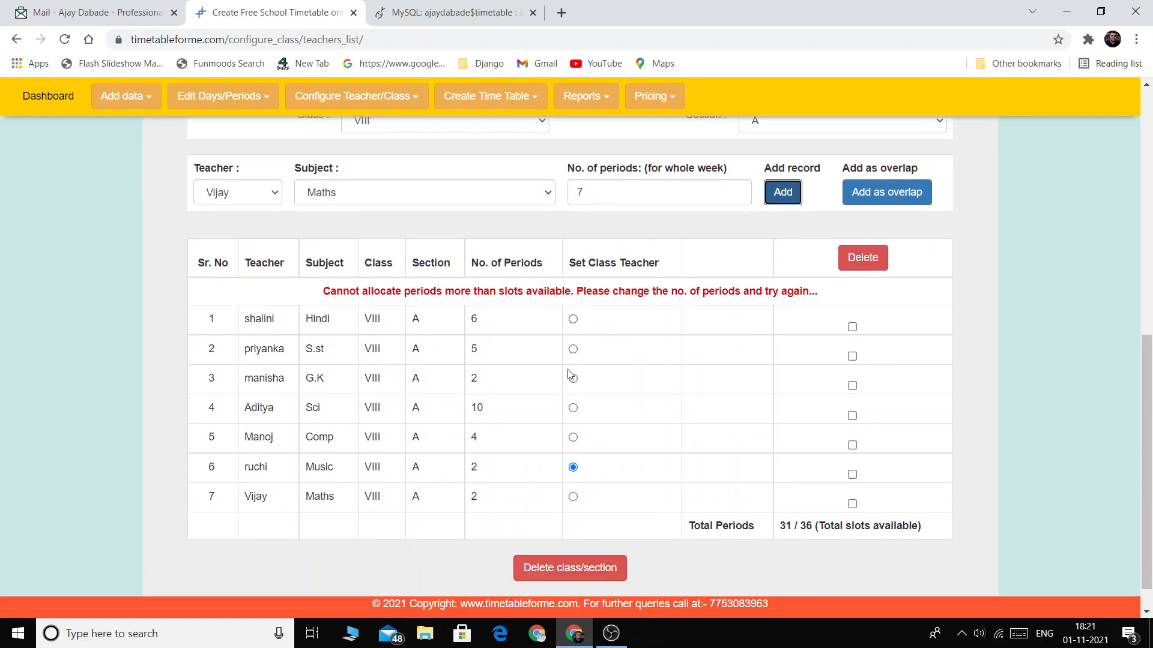
{"action": "scroll", "coordinate": [775, 501], "scroll_direction": "up", "scroll_amount": 2}
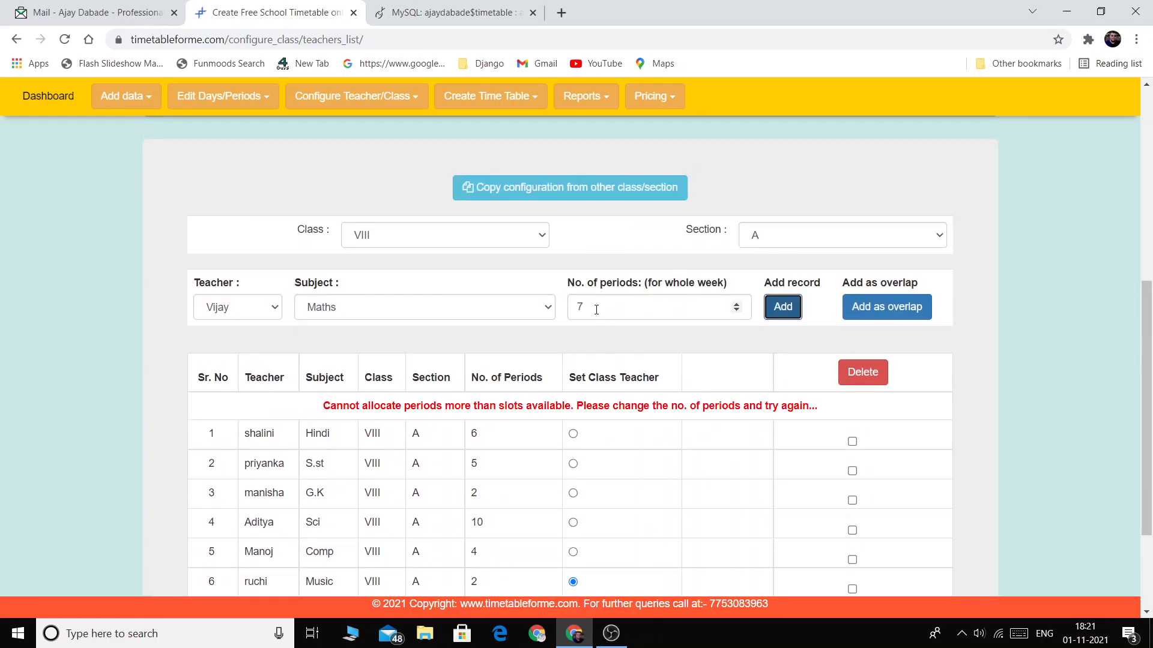
{"action": "scroll", "coordinate": [812, 512], "scroll_direction": "down", "scroll_amount": 3}
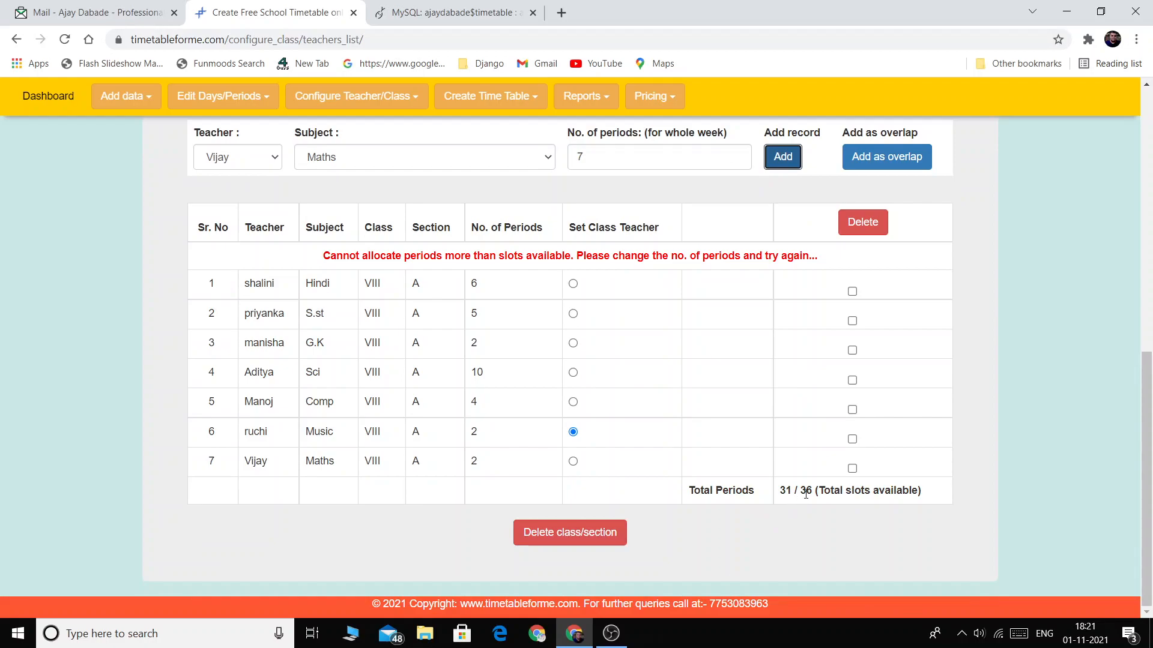
{"action": "left_click_drag", "start_coordinate": [802, 493], "coordinate": [831, 491]}
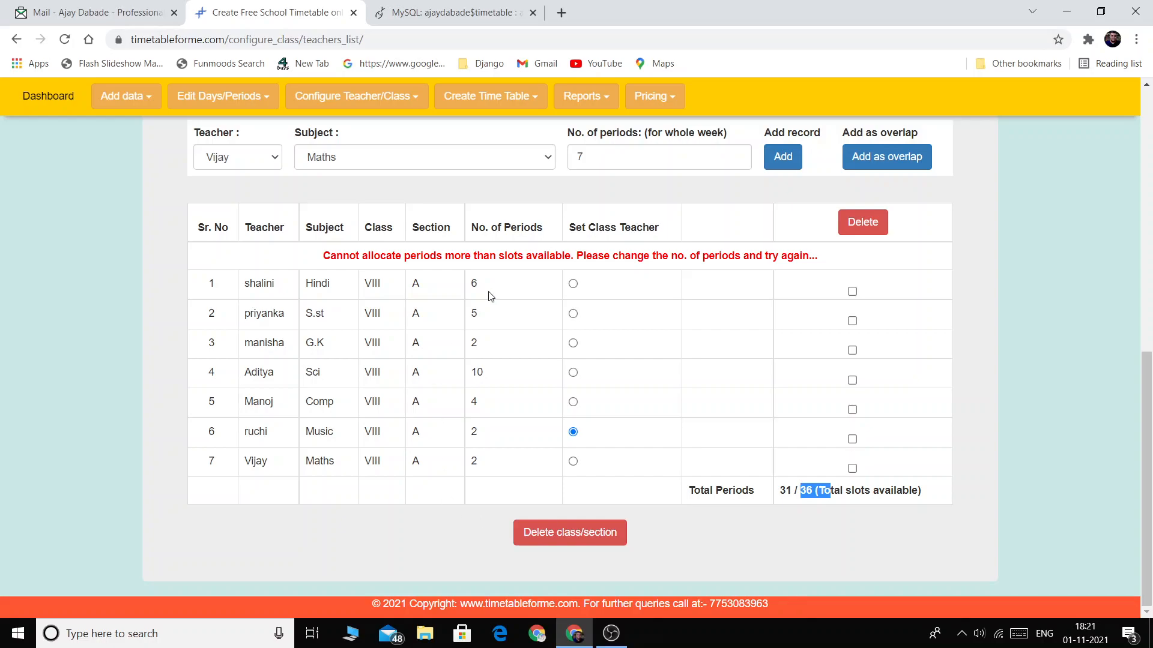
{"action": "left_click", "coordinate": [737, 160]}
{"action": "left_click", "coordinate": [736, 161]}
{"action": "left_click", "coordinate": [790, 161]}
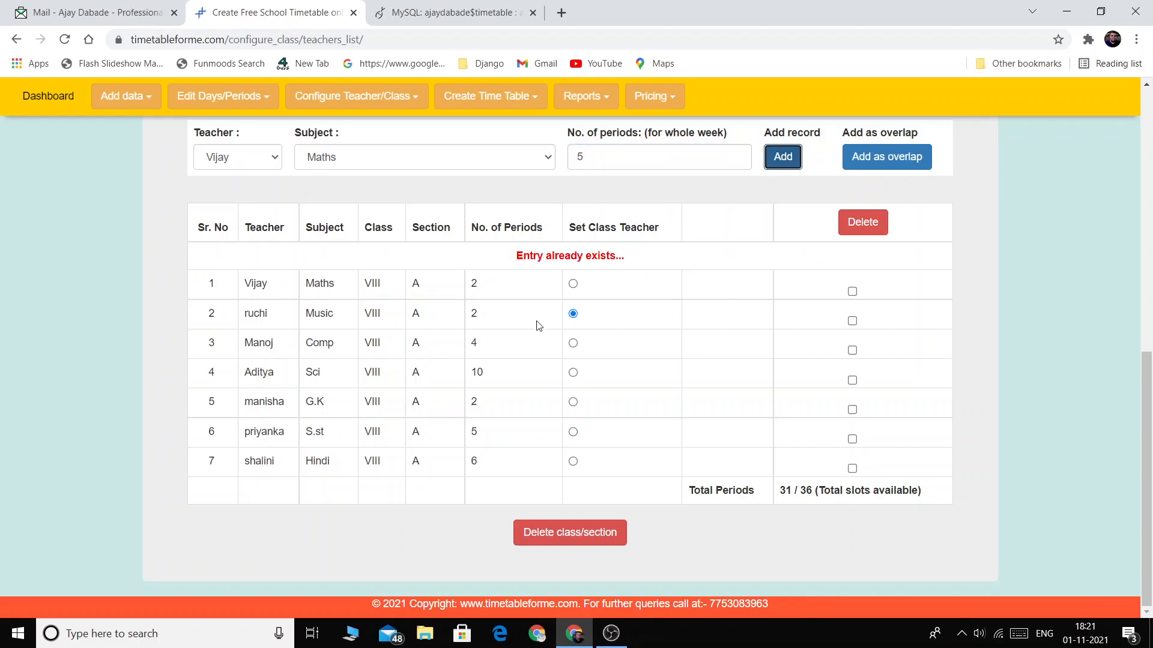
{"action": "left_click_drag", "start_coordinate": [516, 255], "coordinate": [628, 257]}
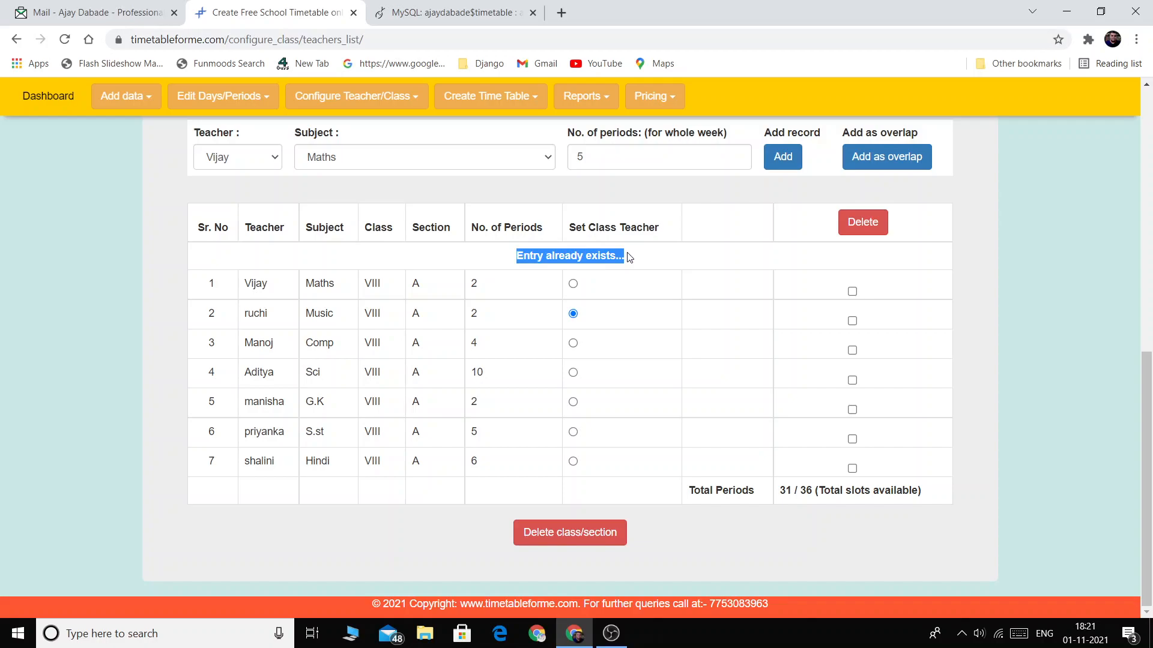
{"action": "left_click_drag", "start_coordinate": [243, 284], "coordinate": [515, 277]}
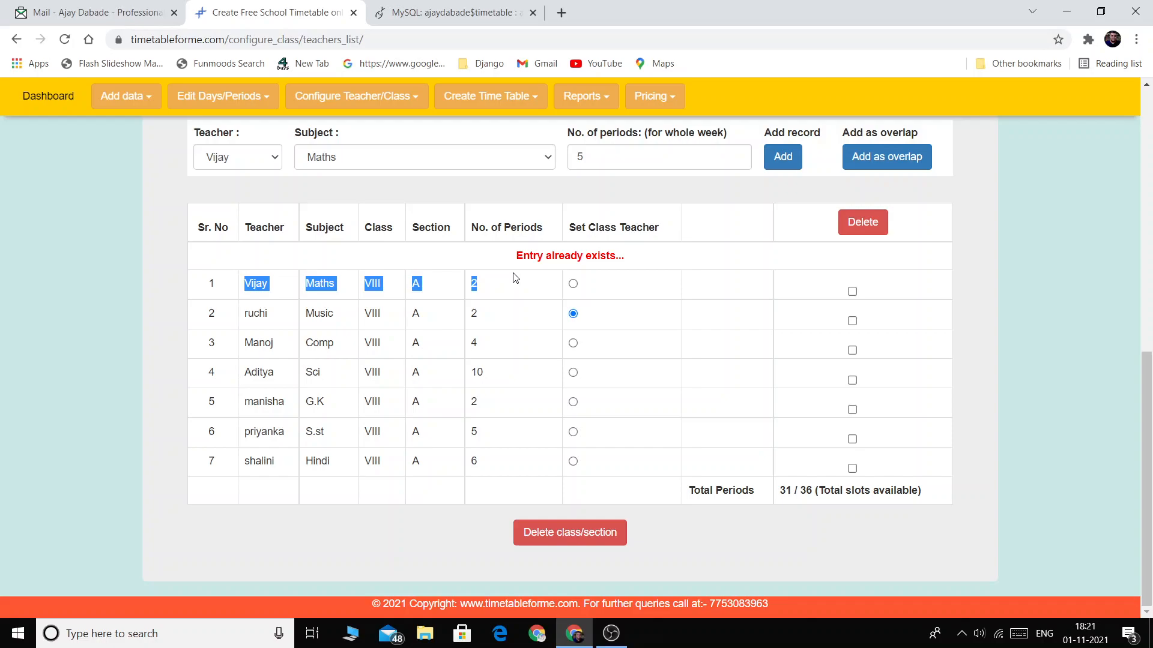
{"action": "left_click", "coordinate": [484, 293]}
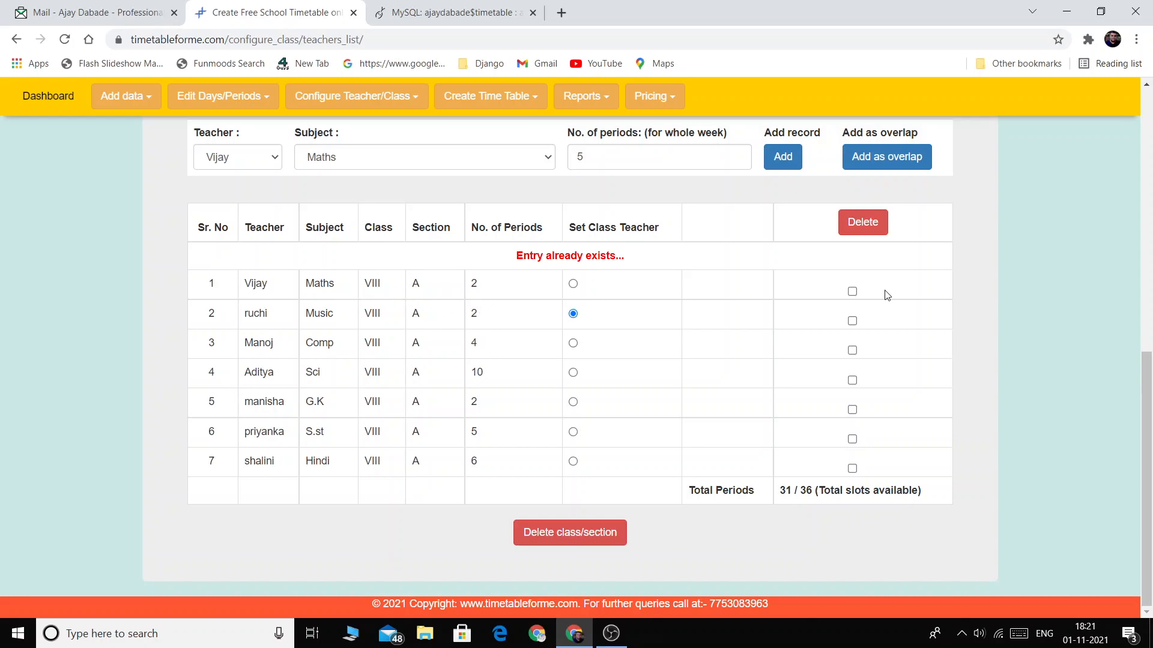
Step: Delete the existing Maths record of class VIII, section A, and add it again with 5 periods
{"action": "left_click", "coordinate": [852, 291]}
{"action": "left_click", "coordinate": [870, 225]}
{"action": "left_click", "coordinate": [657, 129]}
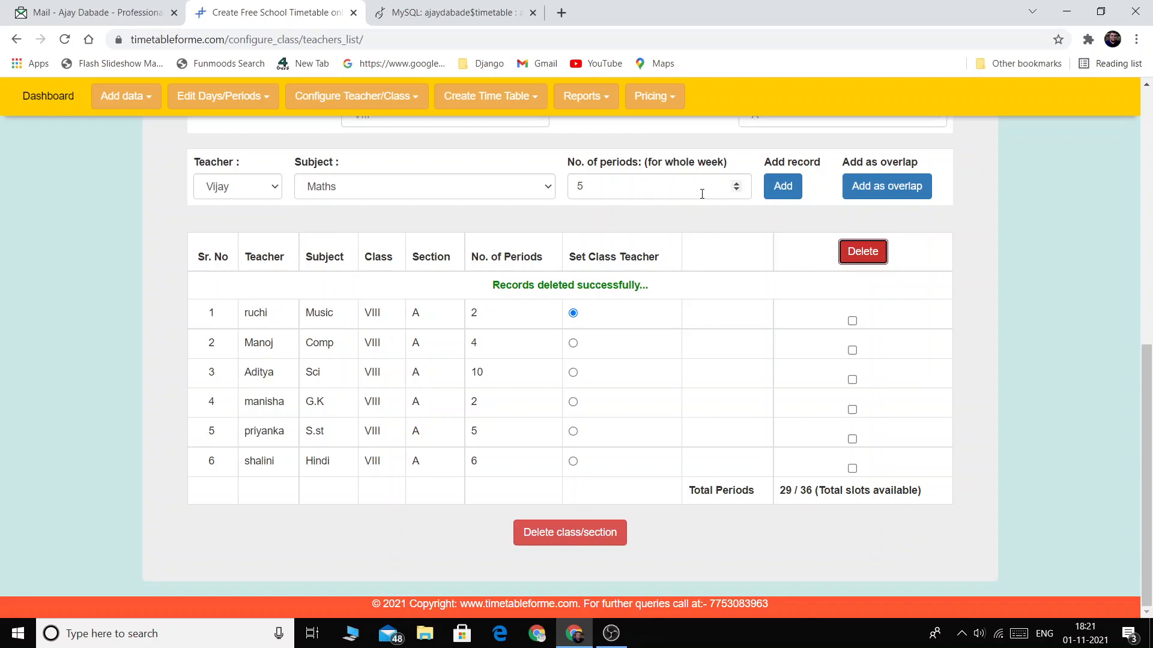
{"action": "left_click", "coordinate": [783, 190]}
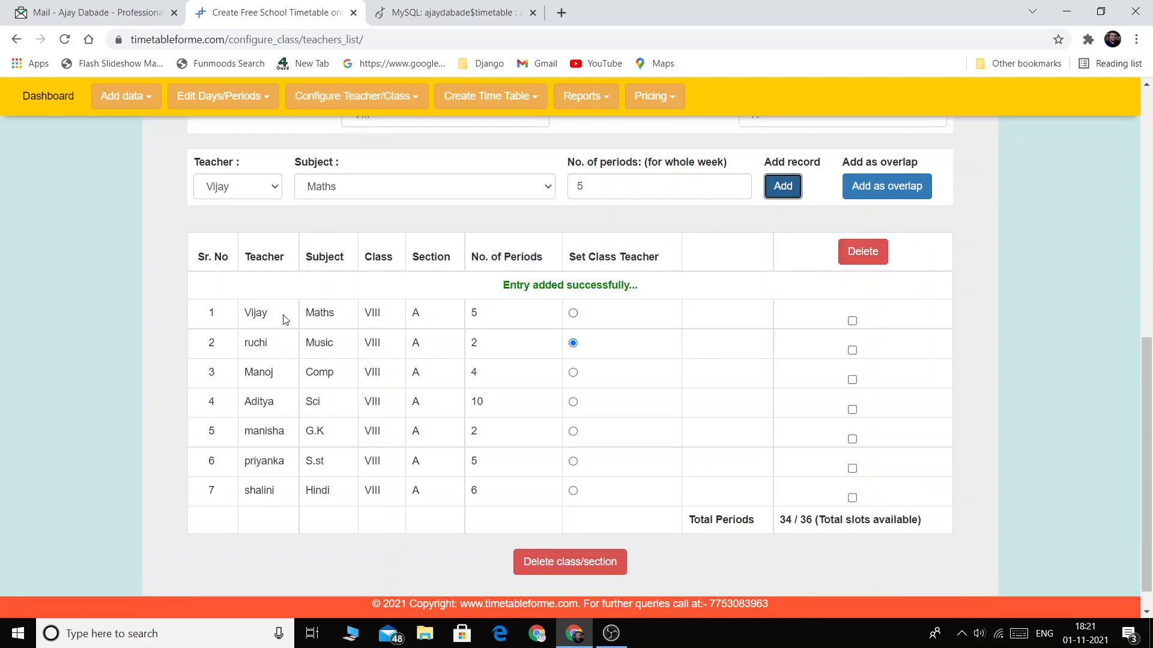
{"action": "left_click_drag", "start_coordinate": [244, 313], "coordinate": [601, 317]}
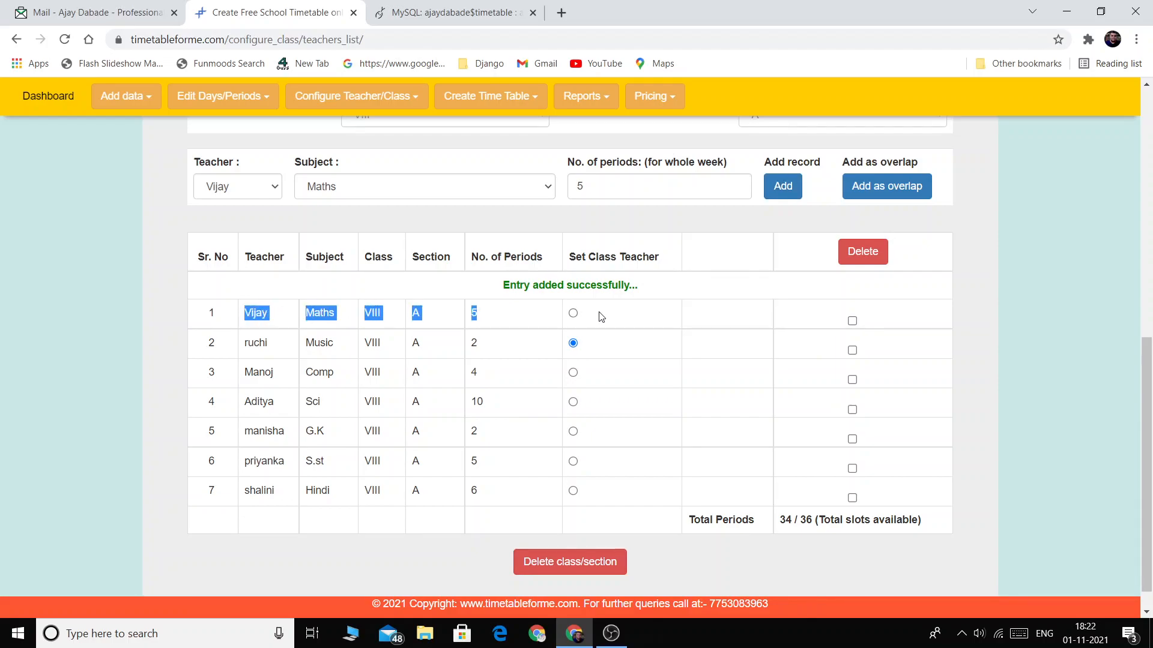
{"action": "scroll", "coordinate": [660, 393], "scroll_direction": "down", "scroll_amount": 1}
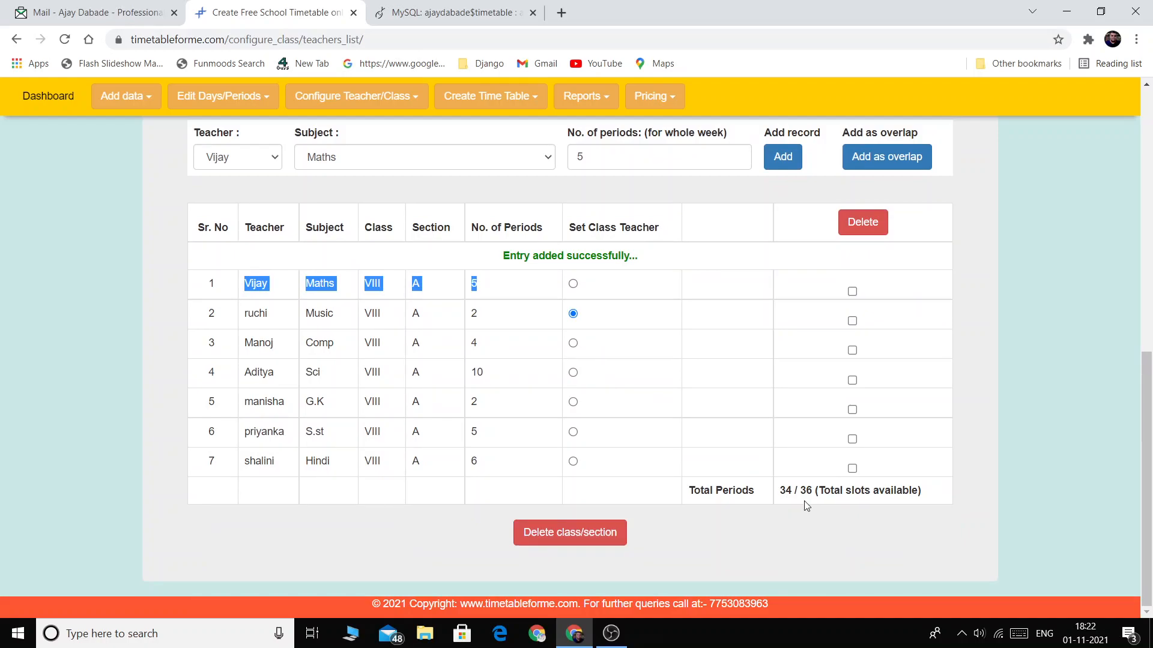
Step: Add a record for the Evs and Eng teacher in class VIII, section A, with subject Evs and 2 periods
{"action": "left_click", "coordinate": [232, 160]}
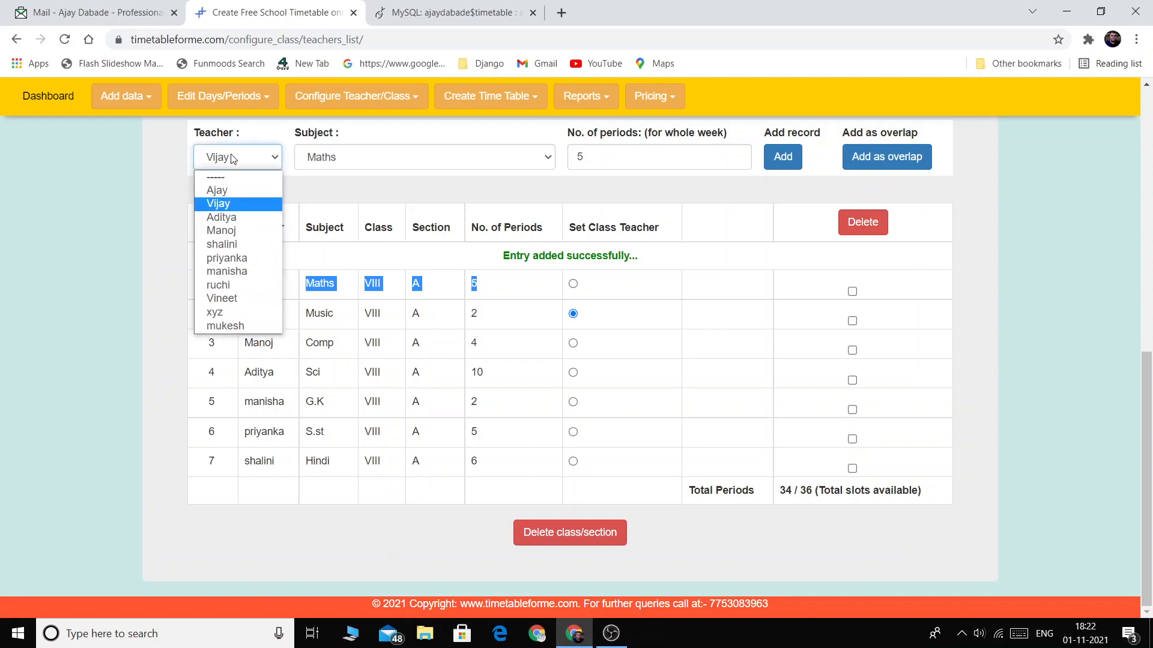
{"action": "left_click", "coordinate": [219, 301]}
{"action": "left_click", "coordinate": [411, 158]}
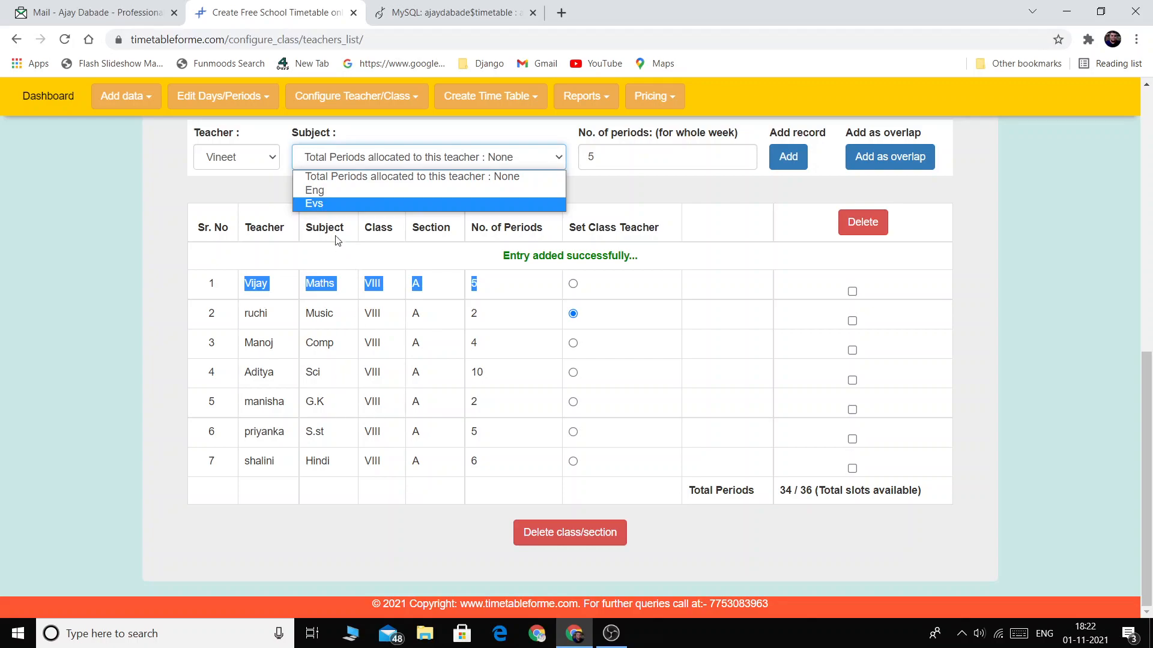
{"action": "left_click", "coordinate": [307, 204]}
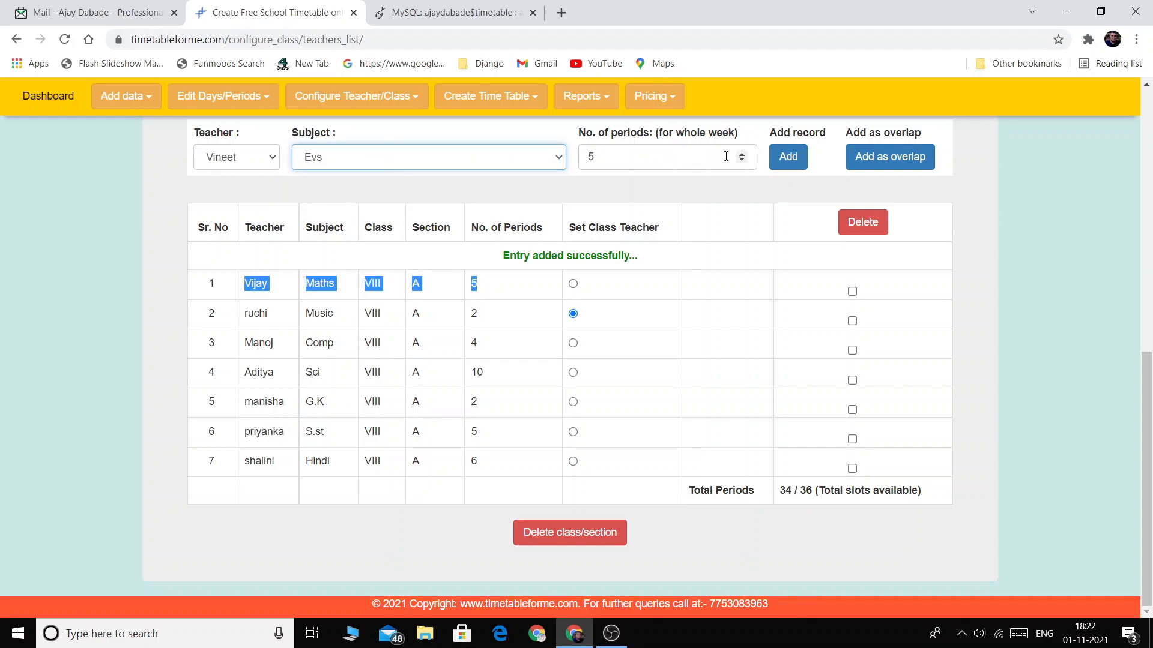
{"action": "triple_click", "coordinate": [742, 161]}
{"action": "left_click", "coordinate": [787, 159]}
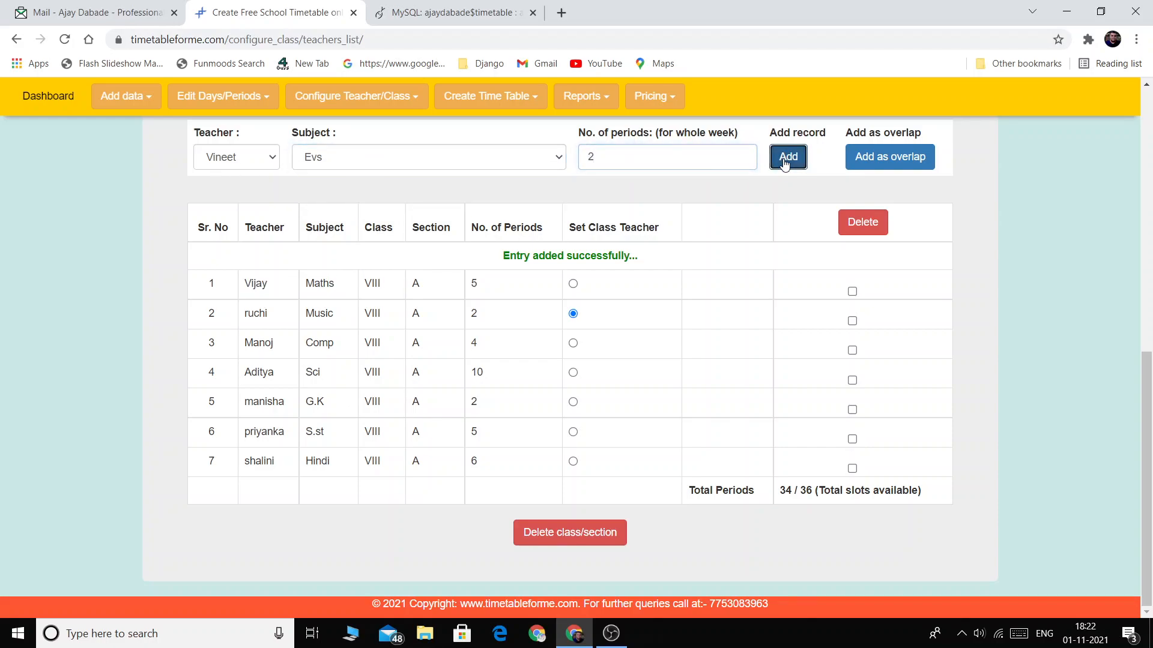
{"action": "left_click_drag", "start_coordinate": [228, 286], "coordinate": [589, 289]}
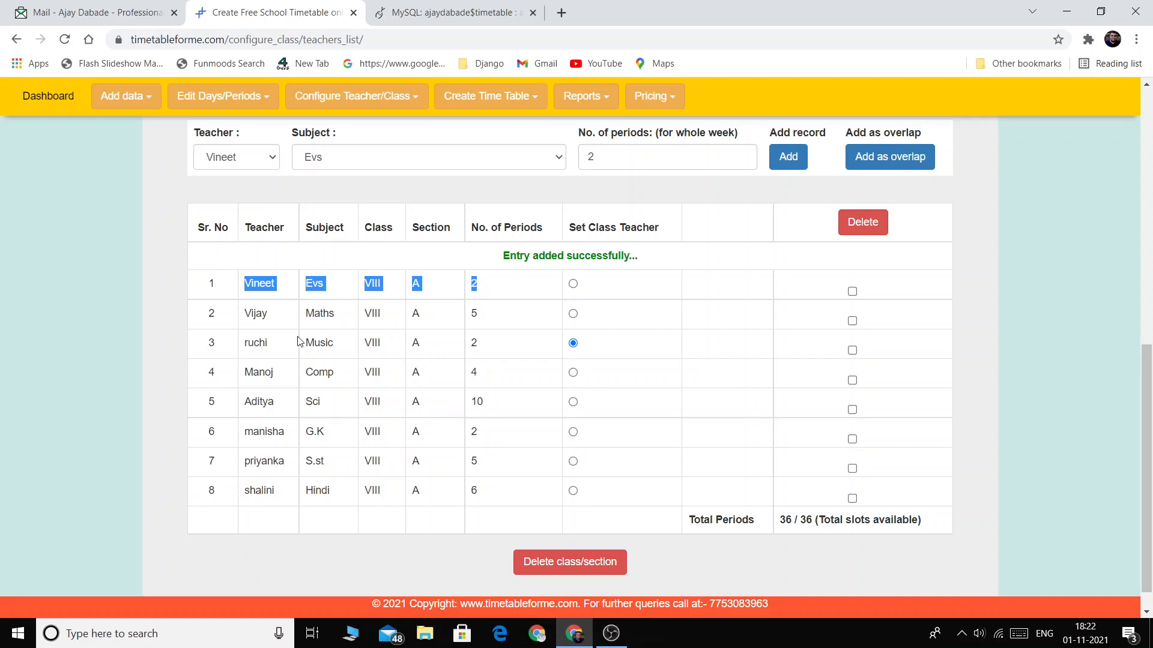
Step: Set the Maths teacher as class teacher of class VIII, section A, and check the record
{"action": "left_click", "coordinate": [573, 313]}
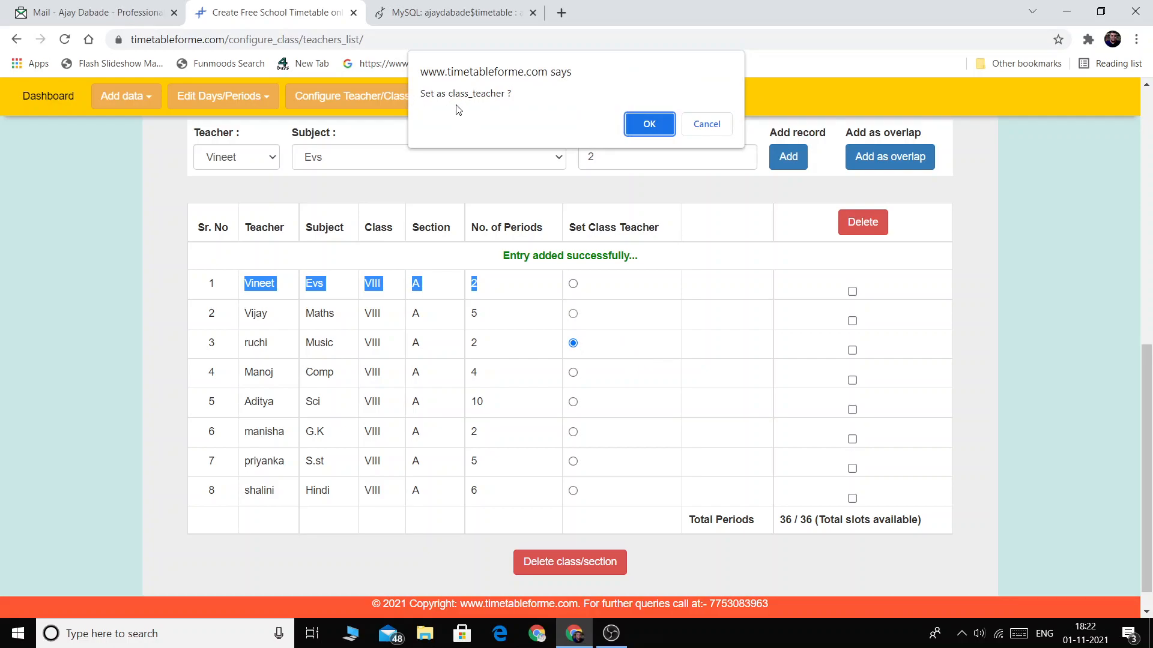
{"action": "left_click", "coordinate": [649, 125]}
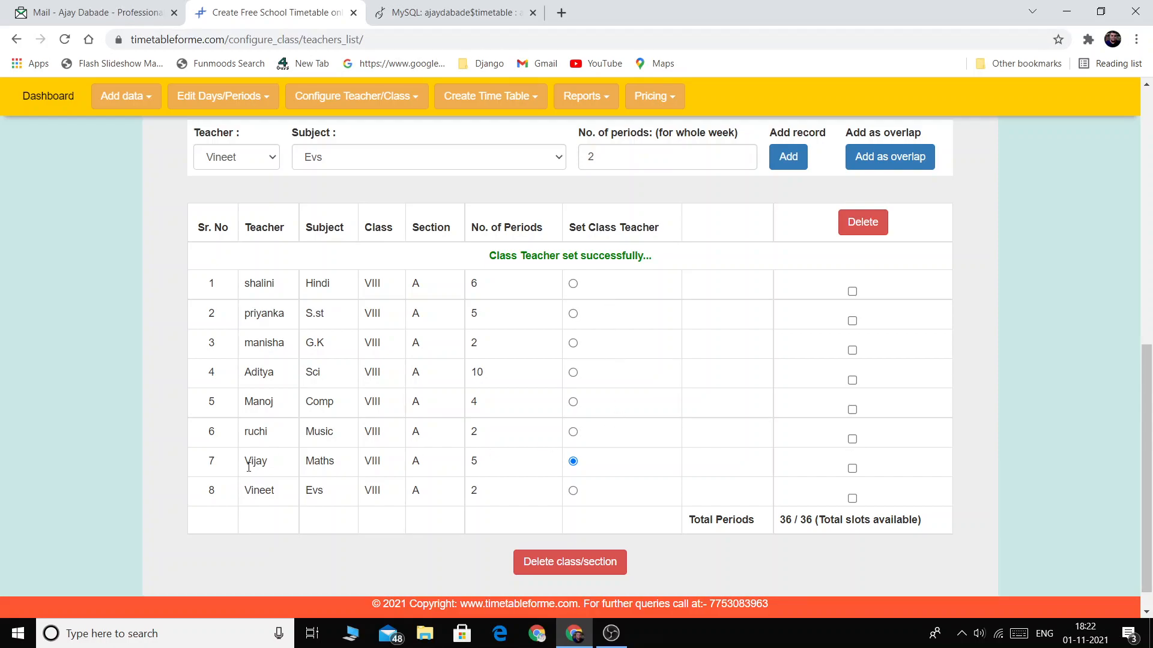
{"action": "left_click_drag", "start_coordinate": [242, 466], "coordinate": [731, 466]}
{"action": "scroll", "coordinate": [514, 458], "scroll_direction": "down", "scroll_amount": 1}
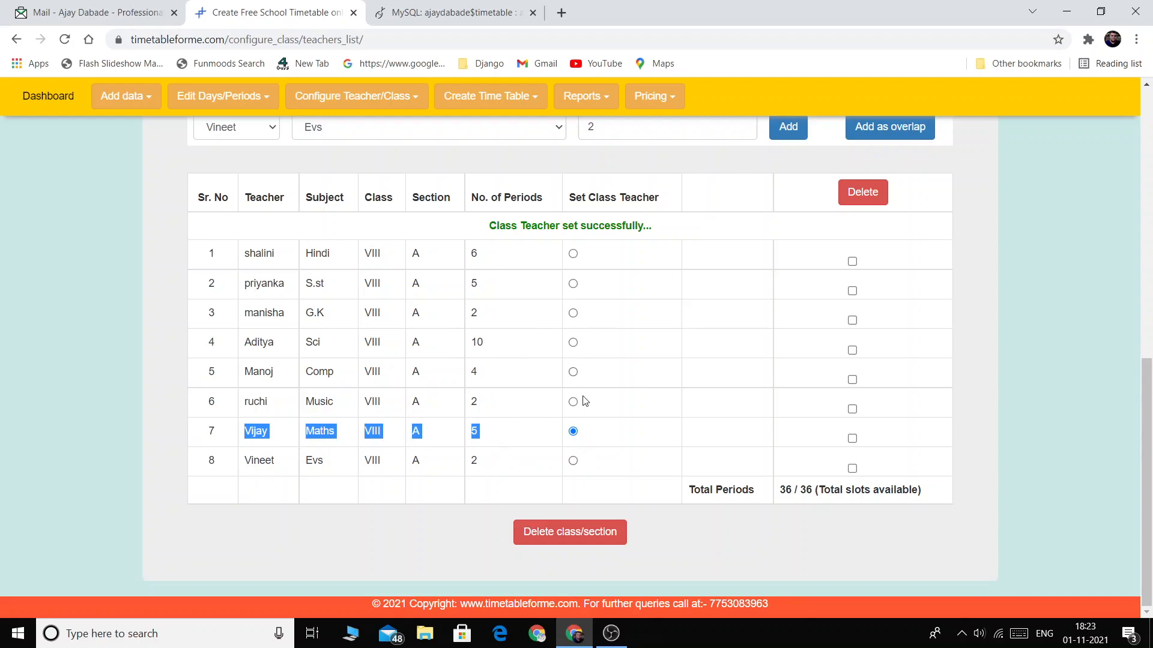
{"action": "left_click", "coordinate": [273, 435]}
{"action": "left_click_drag", "start_coordinate": [253, 429], "coordinate": [610, 441]}
Step: Load the records of class VIII, section B, and review its teachers and total periods
{"action": "scroll", "coordinate": [625, 405], "scroll_direction": "up", "scroll_amount": 3}
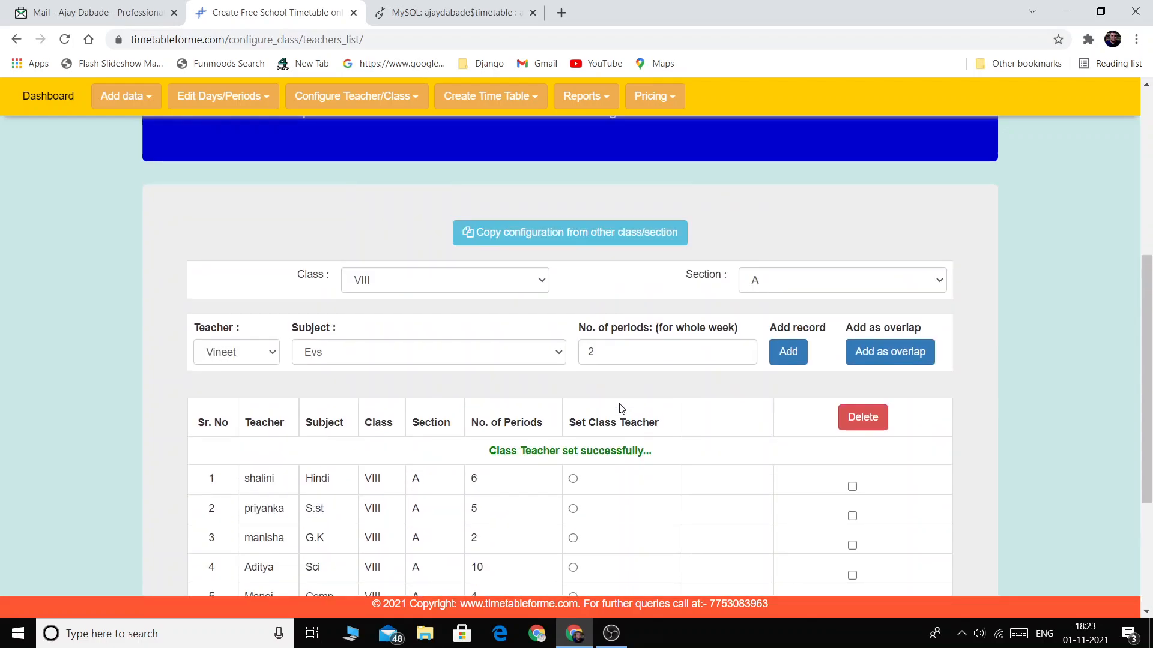
{"action": "left_click", "coordinate": [803, 274]}
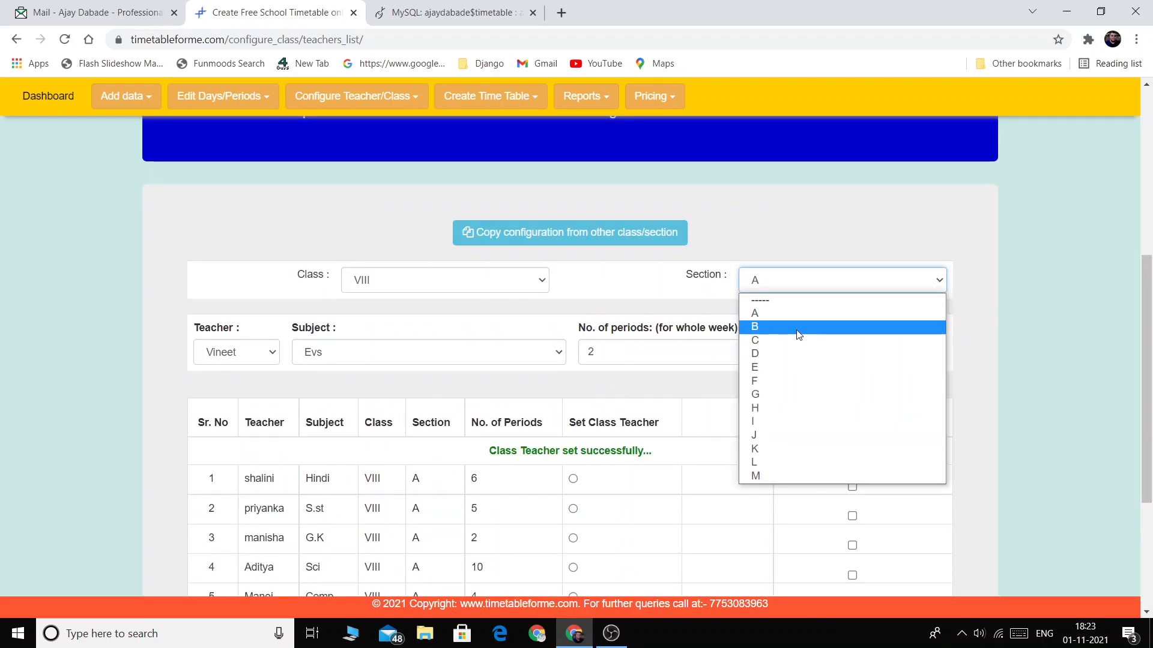
{"action": "left_click", "coordinate": [801, 336]}
{"action": "scroll", "coordinate": [928, 219], "scroll_direction": "down", "scroll_amount": 3}
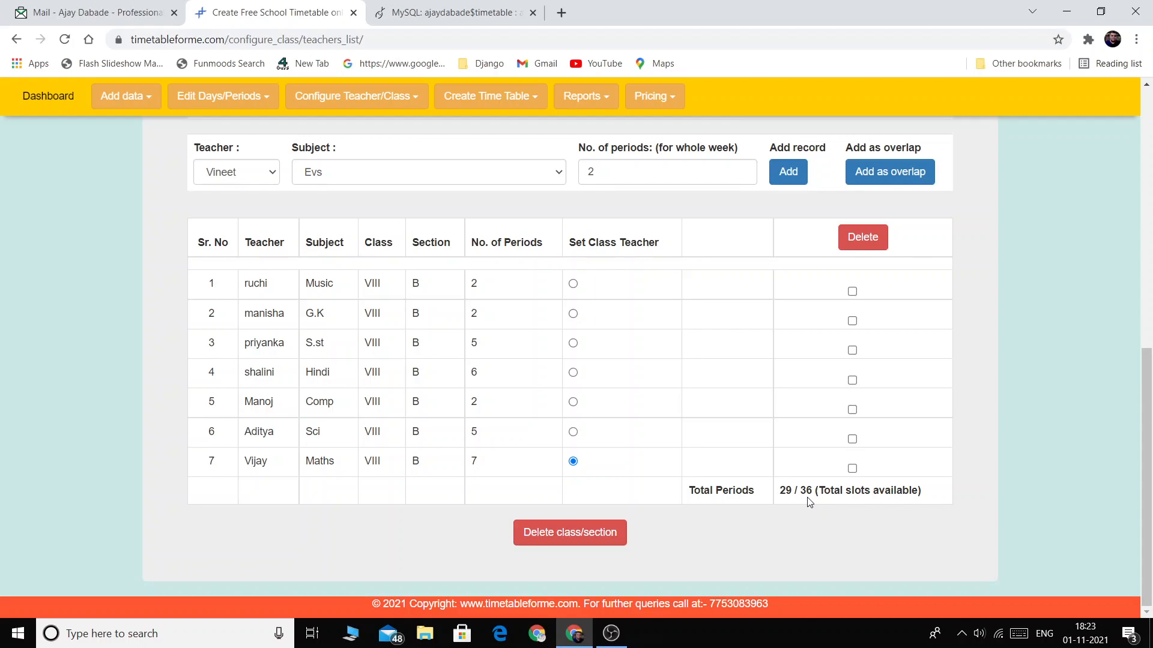
Step: Add a record for the Evs and Eng teacher in class VIII, section B, with subject Eng and 7 periods
{"action": "left_click", "coordinate": [398, 177]}
{"action": "left_click", "coordinate": [456, 204]}
{"action": "left_click", "coordinate": [741, 170]}
{"action": "left_click", "coordinate": [741, 170]}
{"action": "left_click", "coordinate": [741, 170]}
{"action": "left_click", "coordinate": [741, 170]}
{"action": "left_click", "coordinate": [741, 170]}
{"action": "left_click", "coordinate": [788, 172]}
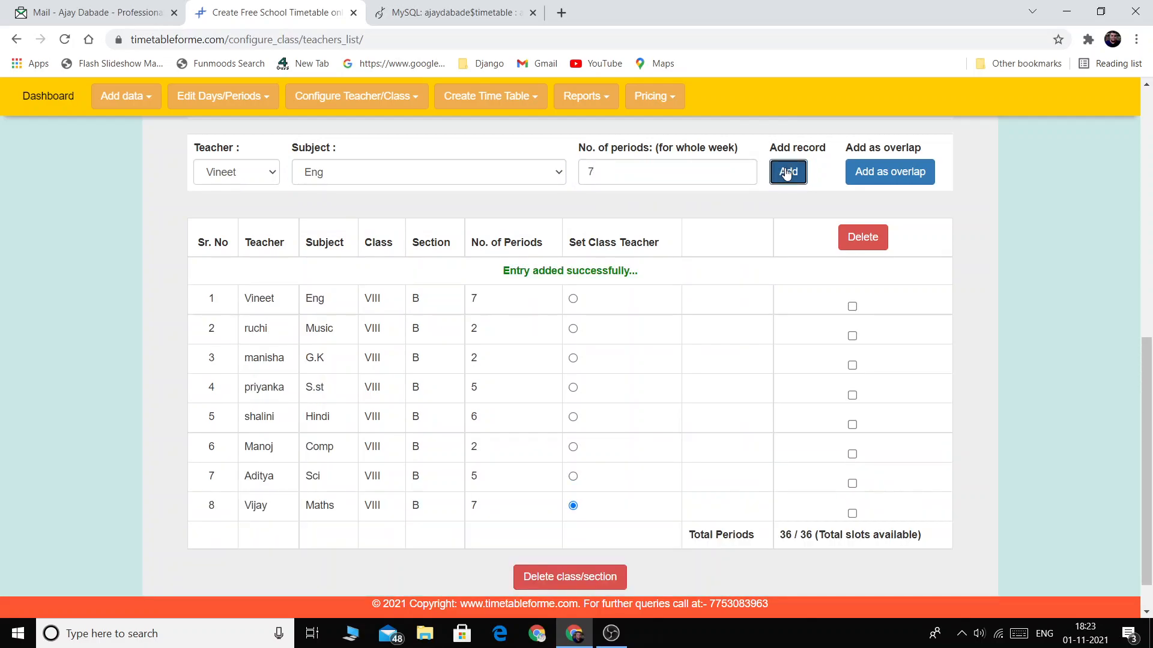
{"action": "left_click_drag", "start_coordinate": [252, 298], "coordinate": [549, 301]}
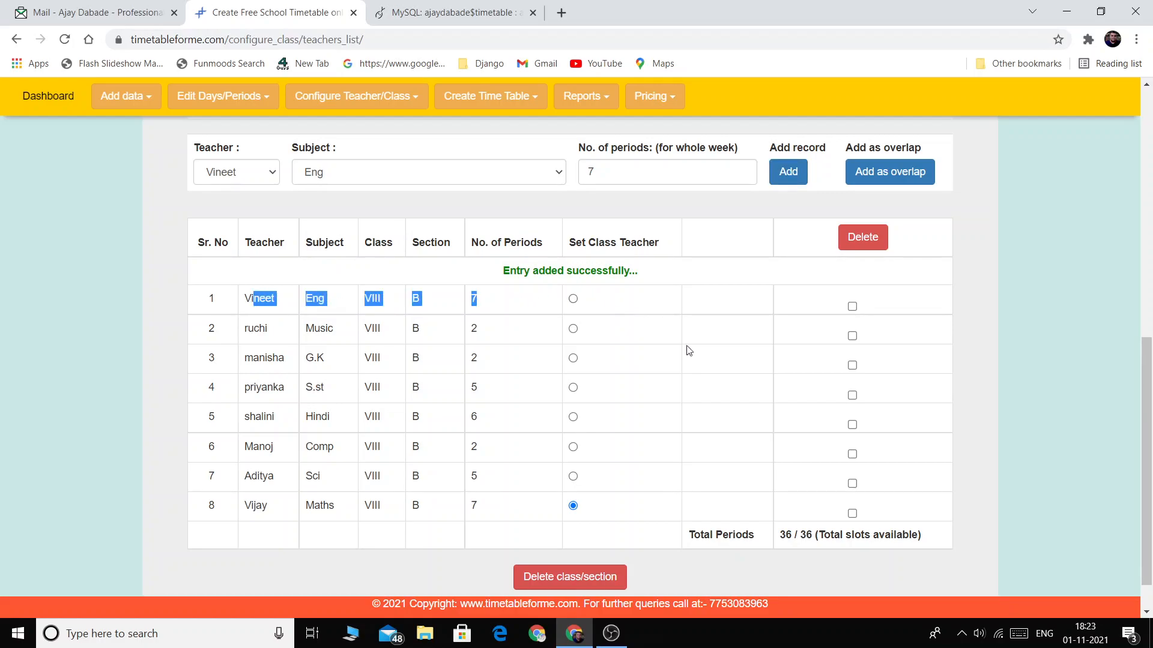
Step: Set the Eng teacher as class teacher of class VIII, section B, and check the record
{"action": "scroll", "coordinate": [842, 405], "scroll_direction": "down", "scroll_amount": 1}
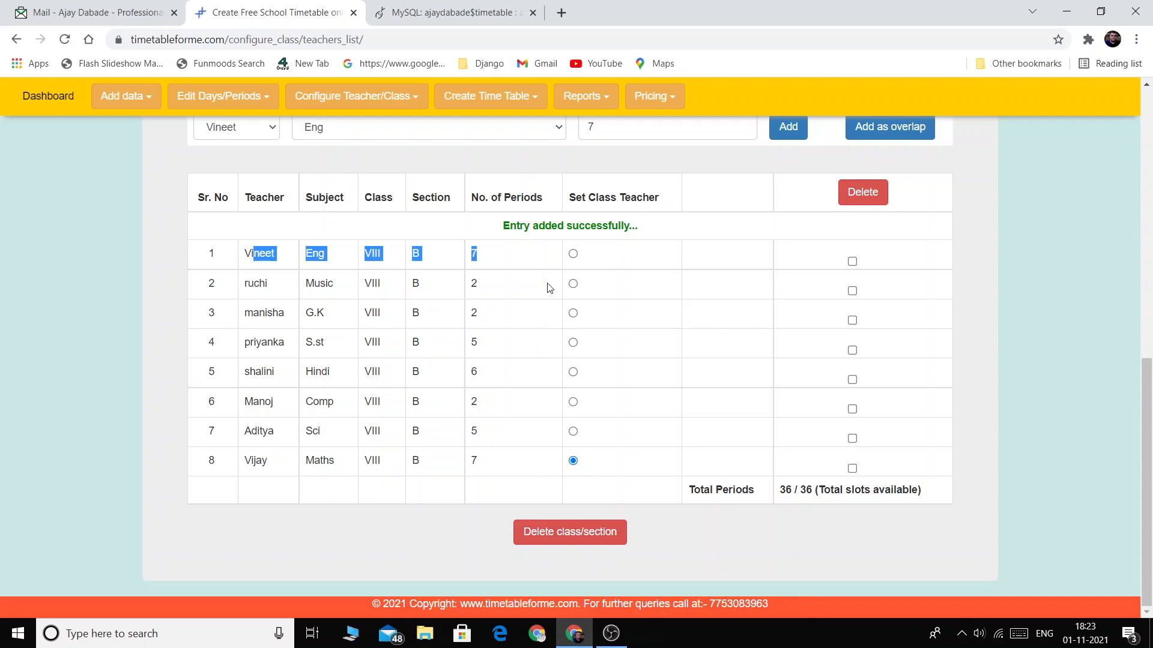
{"action": "left_click", "coordinate": [573, 254]}
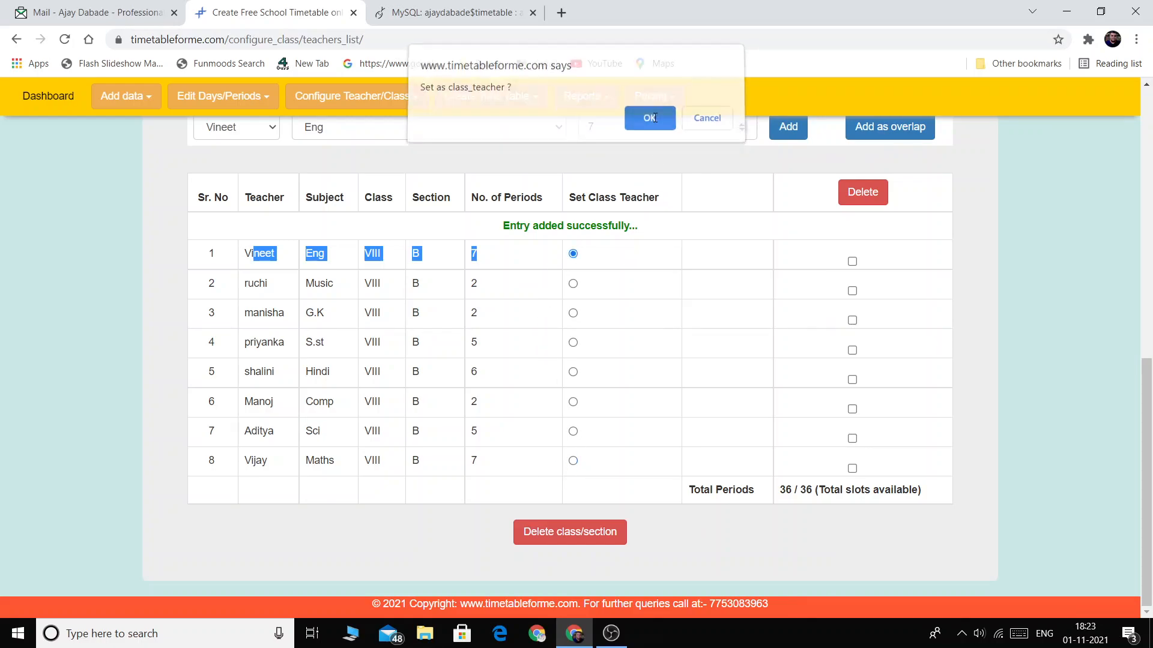
{"action": "left_click", "coordinate": [655, 119]}
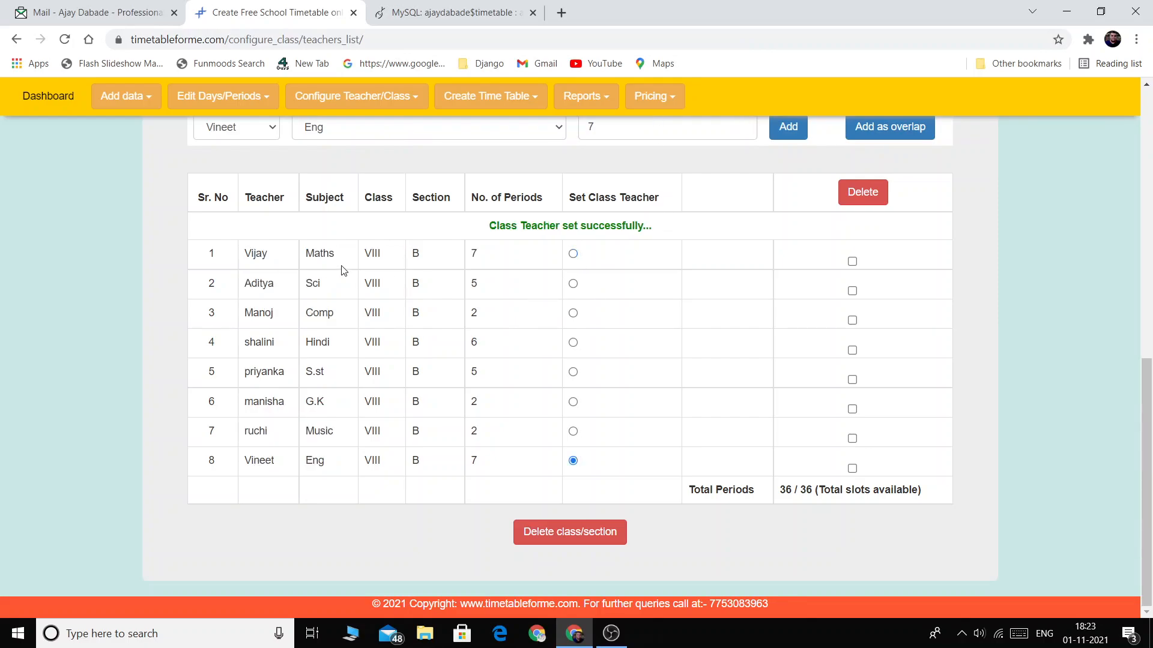
{"action": "left_click_drag", "start_coordinate": [245, 462], "coordinate": [624, 462]}
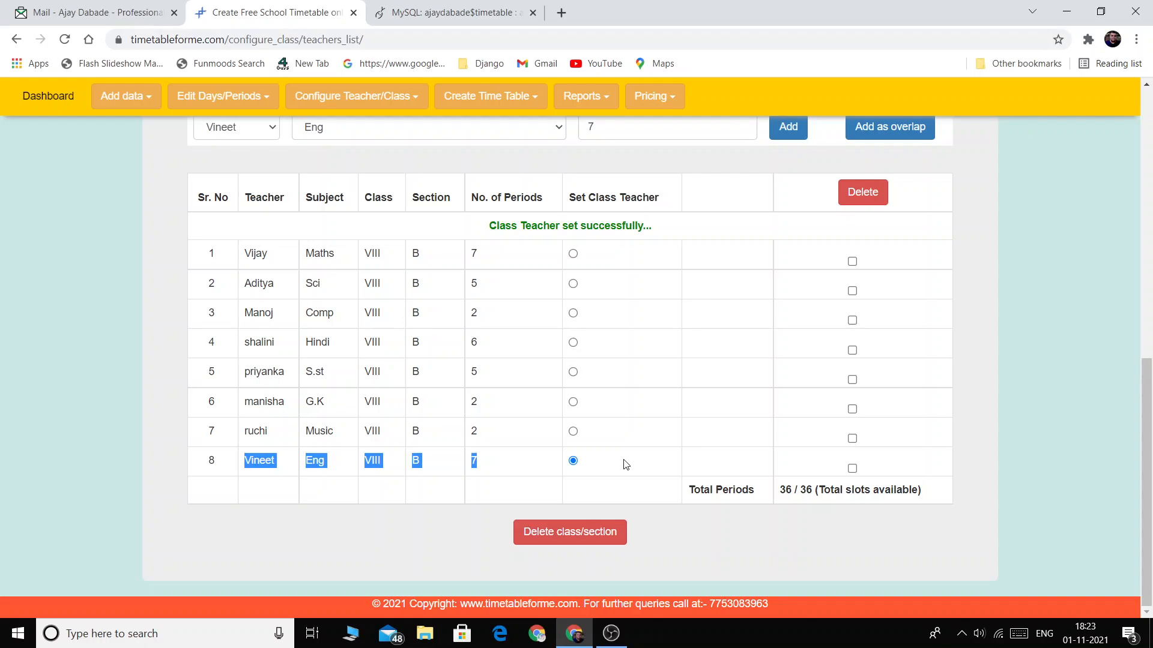
{"action": "left_click", "coordinate": [251, 474]}
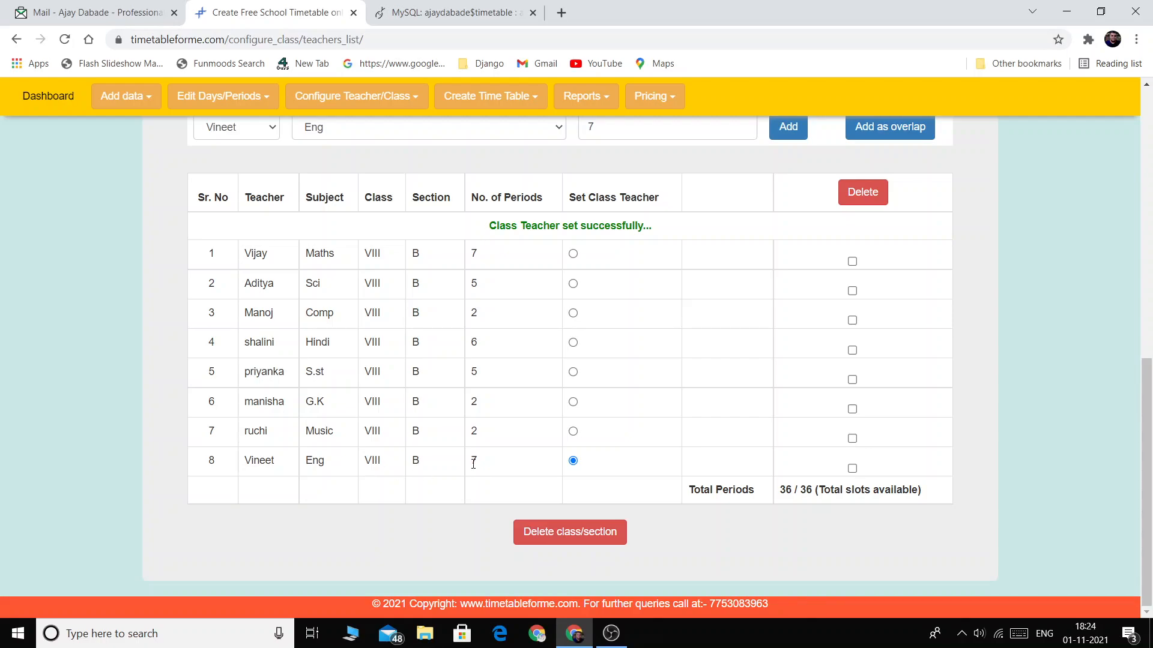
Step: Review the teacher records, period allocation and class teacher of class VIII, section B
{"action": "scroll", "coordinate": [525, 317], "scroll_direction": "up", "scroll_amount": 3}
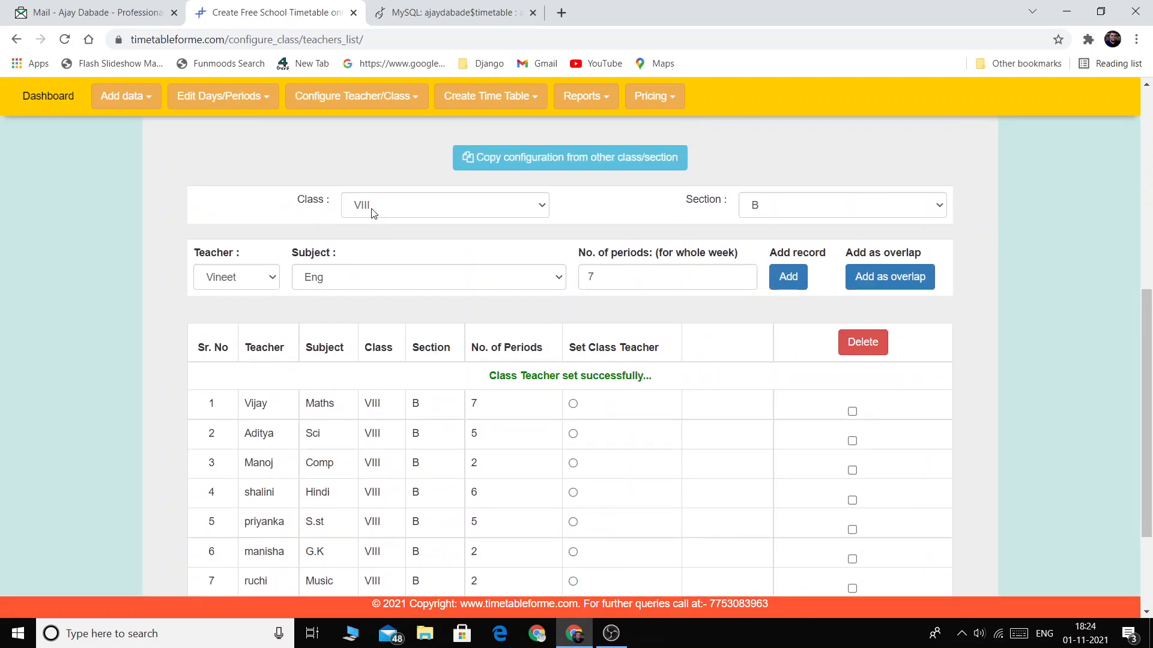
{"action": "scroll", "coordinate": [484, 507], "scroll_direction": "down", "scroll_amount": 3}
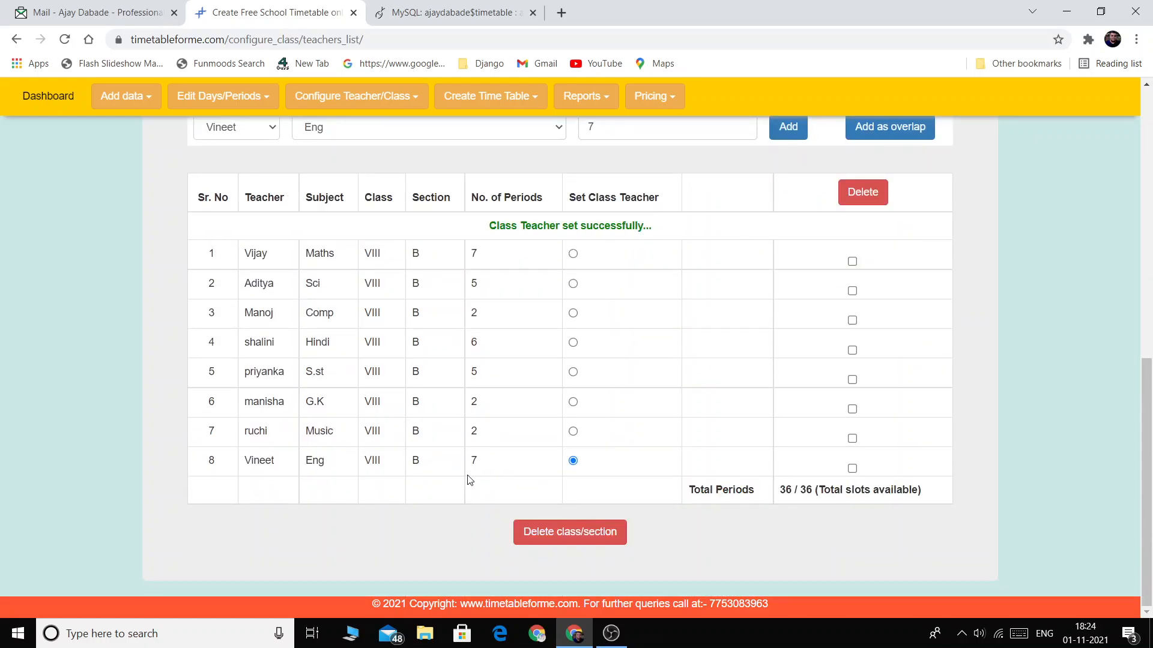
{"action": "scroll", "coordinate": [437, 452], "scroll_direction": "up", "scroll_amount": 1}
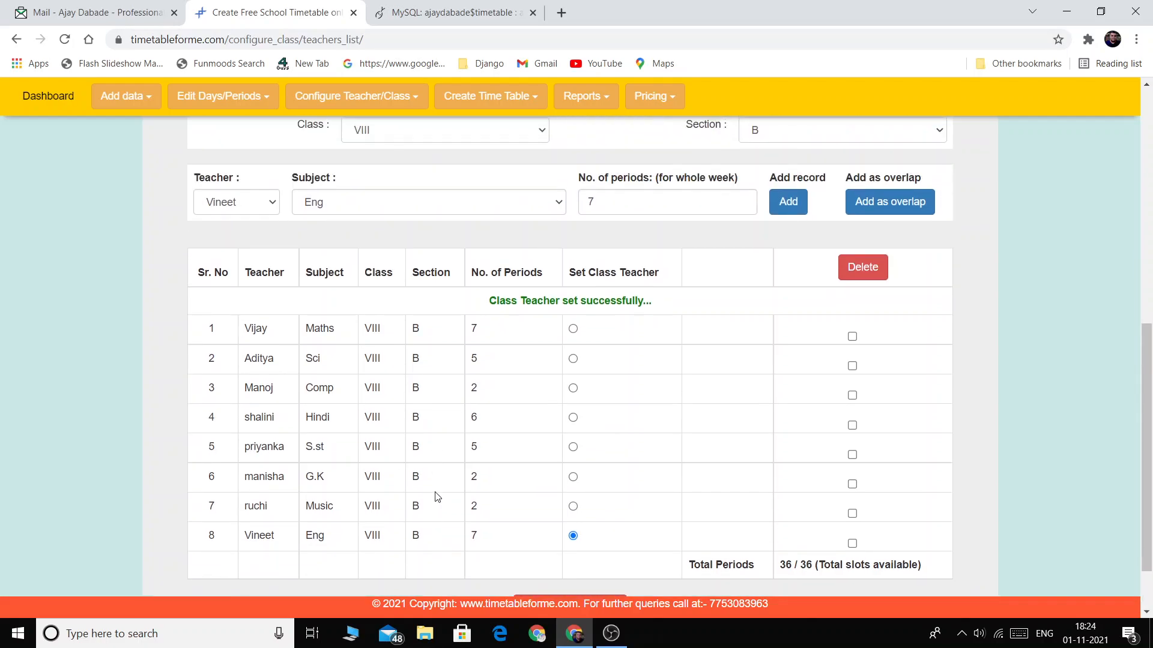
{"action": "scroll", "coordinate": [419, 498], "scroll_direction": "up", "scroll_amount": 3}
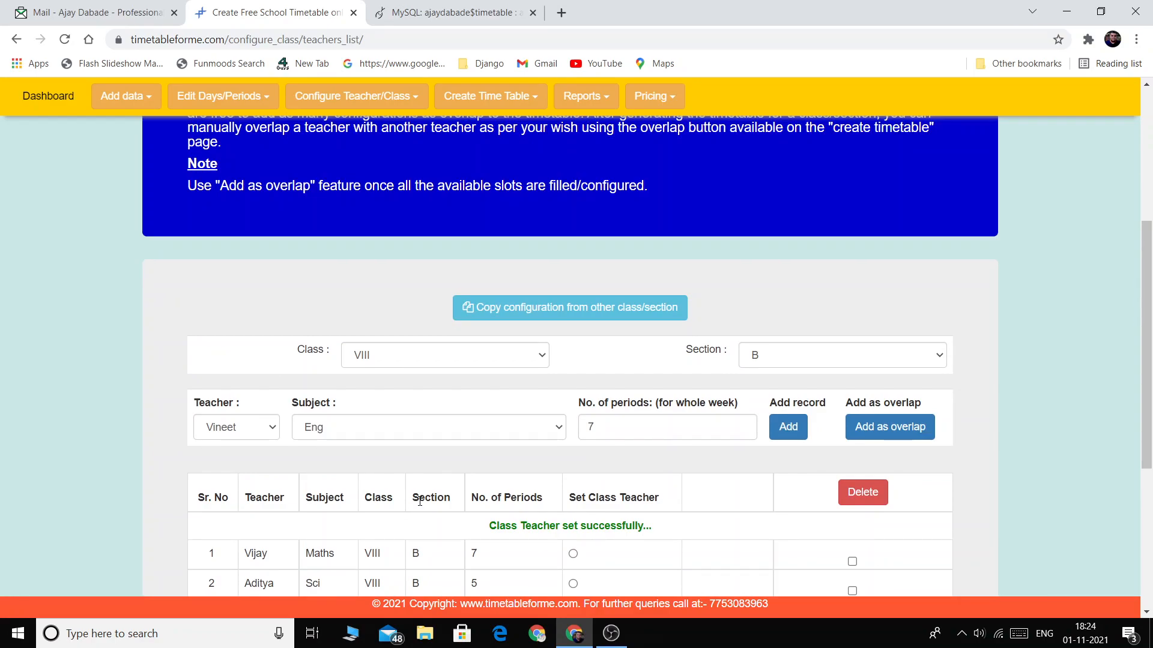
{"action": "scroll", "coordinate": [604, 262], "scroll_direction": "down", "scroll_amount": 4}
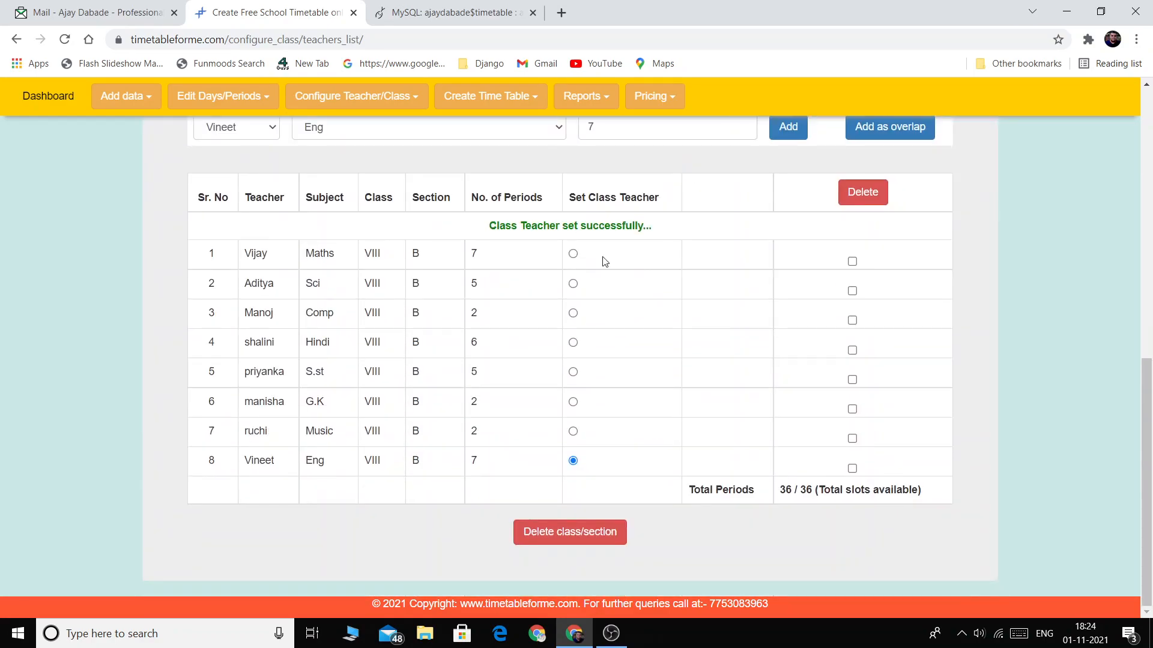
{"action": "scroll", "coordinate": [619, 316], "scroll_direction": "up", "scroll_amount": 1}
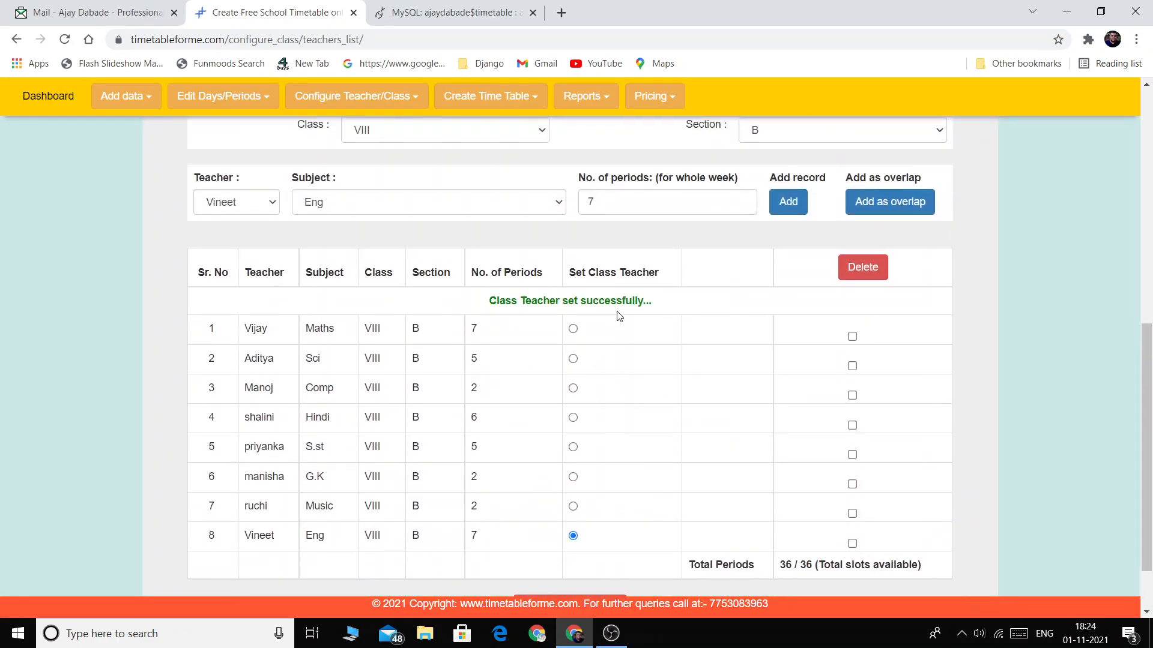
{"action": "scroll", "coordinate": [619, 316], "scroll_direction": "up", "scroll_amount": 1}
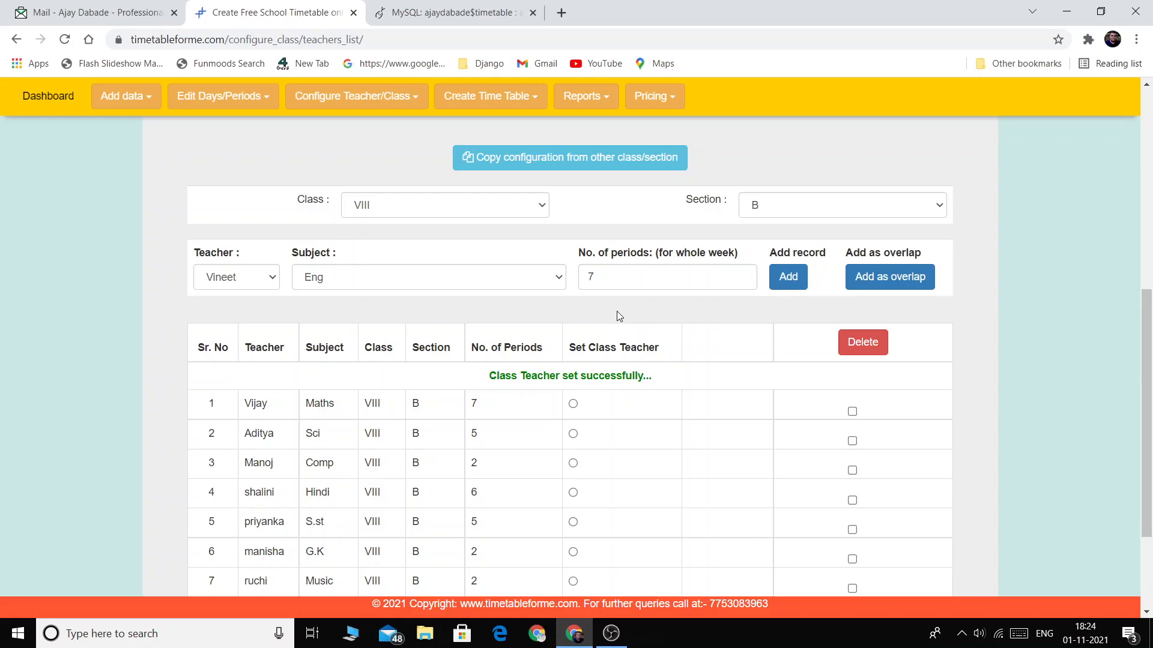
{"action": "scroll", "coordinate": [618, 312], "scroll_direction": "down", "scroll_amount": 2}
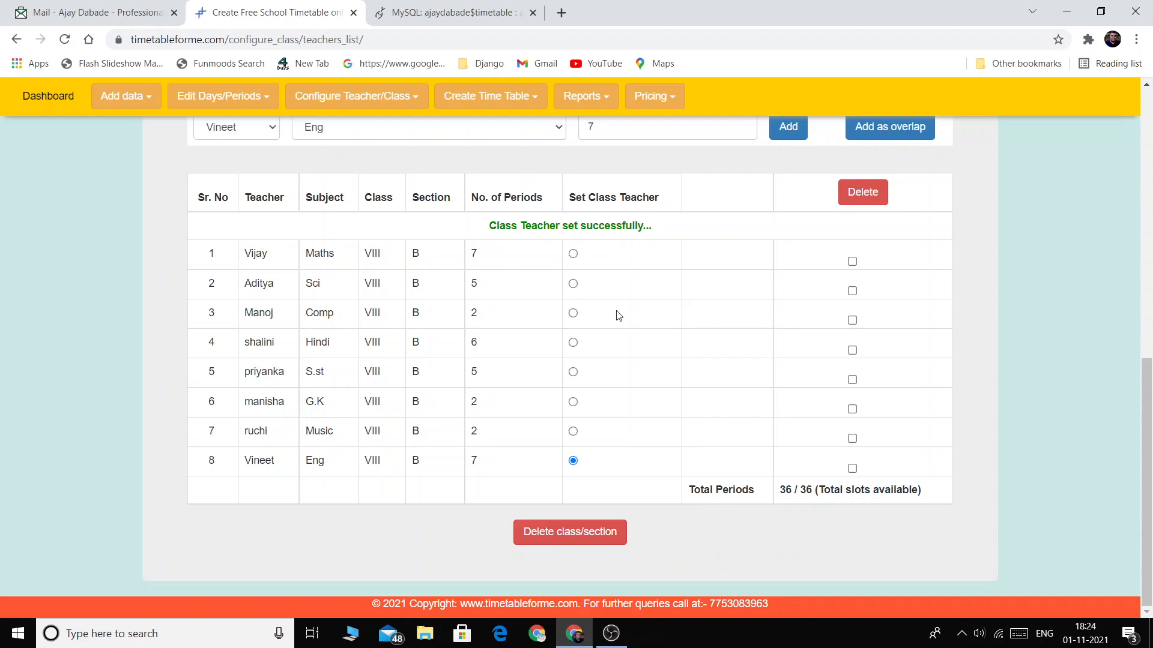
{"action": "scroll", "coordinate": [618, 315], "scroll_direction": "up", "scroll_amount": 1}
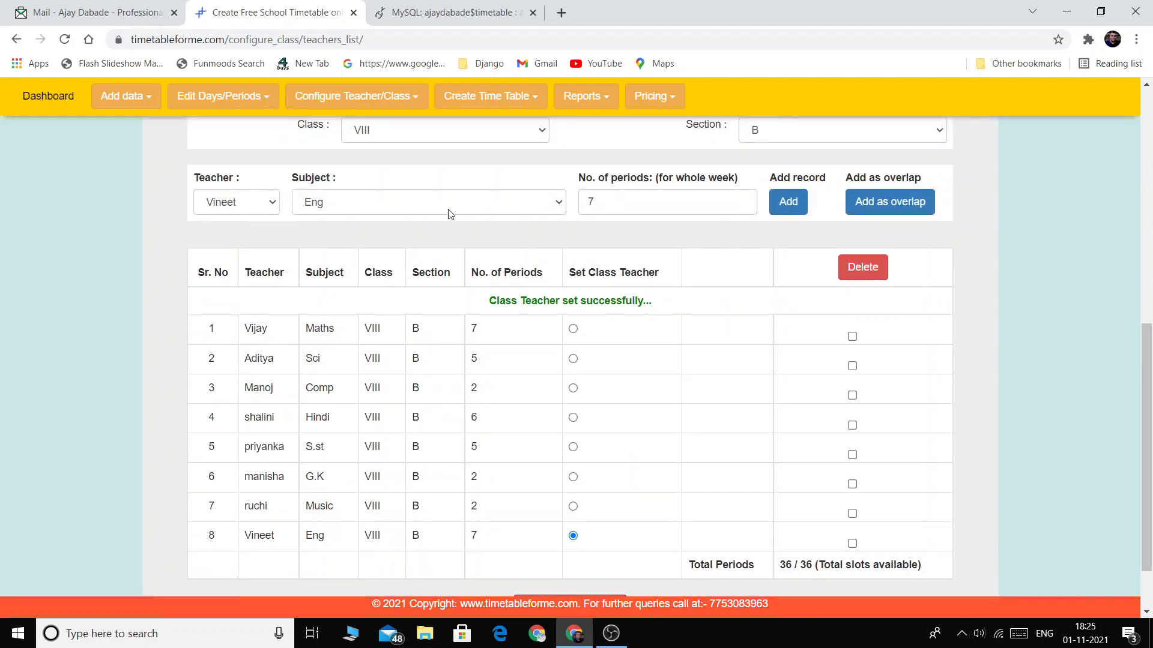
{"action": "scroll", "coordinate": [420, 408], "scroll_direction": "down", "scroll_amount": 1}
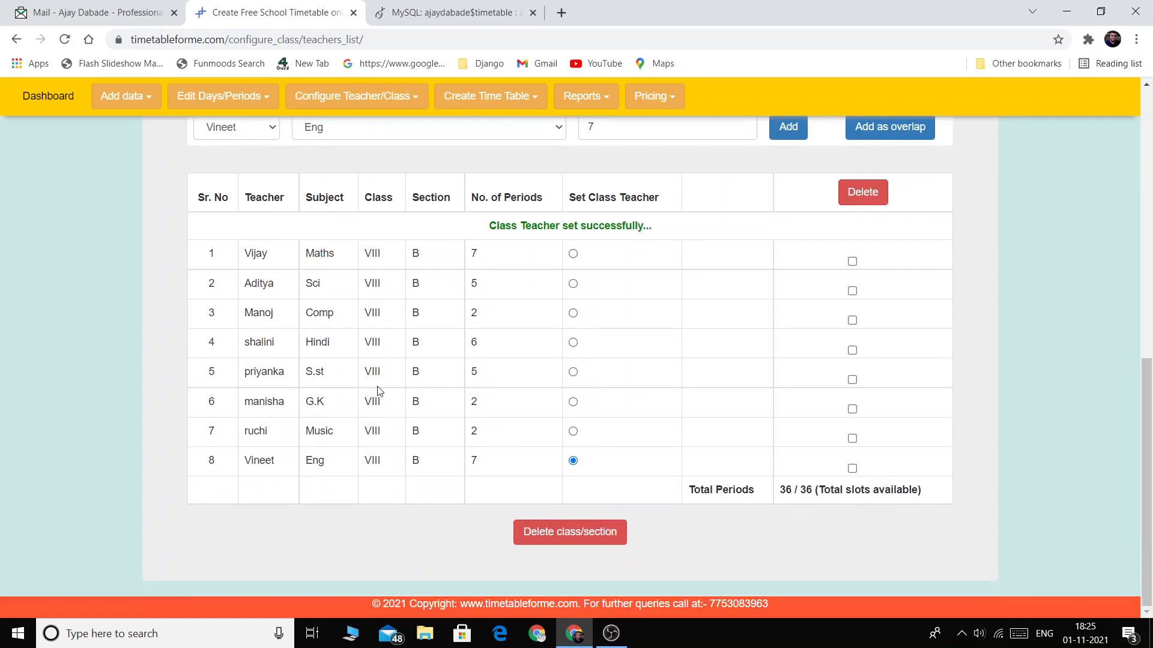
Step: Add an overlap record for the Eng teacher in class VIII, section B, with subject Evs and 2 periods, and check its overlap mark
{"action": "scroll", "coordinate": [381, 391], "scroll_direction": "up", "scroll_amount": 2}
{"action": "left_click", "coordinate": [387, 278]}
{"action": "left_click", "coordinate": [378, 326]}
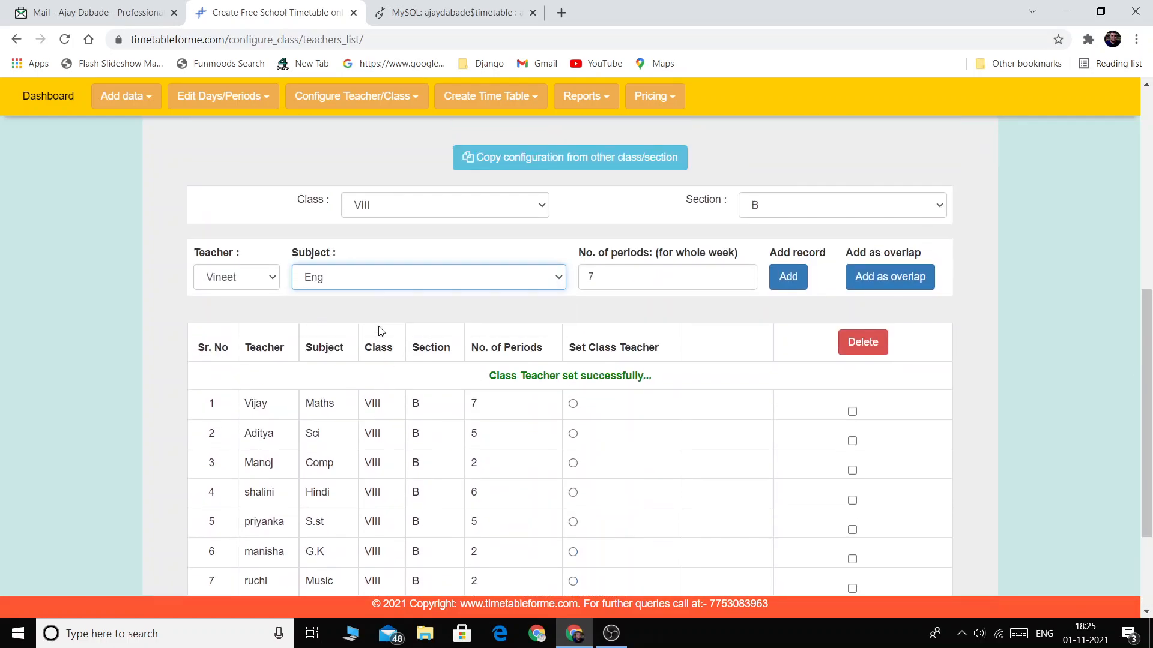
{"action": "left_click", "coordinate": [742, 281]}
{"action": "left_click", "coordinate": [742, 281]}
{"action": "left_click", "coordinate": [742, 281]}
{"action": "left_click", "coordinate": [743, 281]}
{"action": "left_click", "coordinate": [742, 281]}
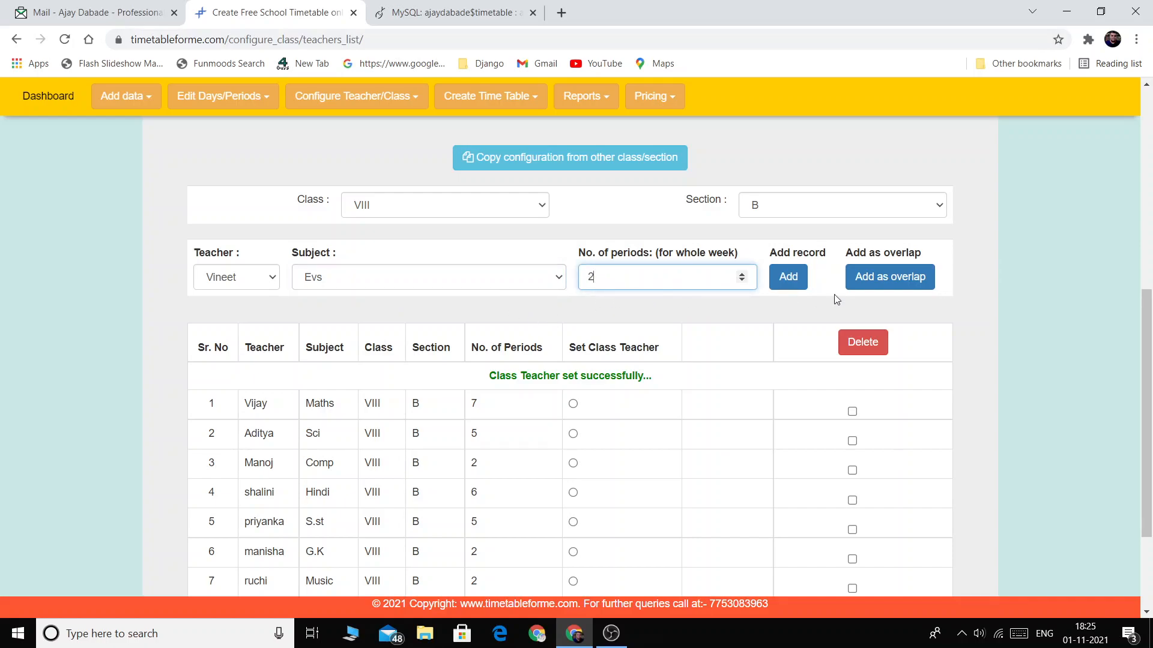
{"action": "left_click", "coordinate": [873, 288]}
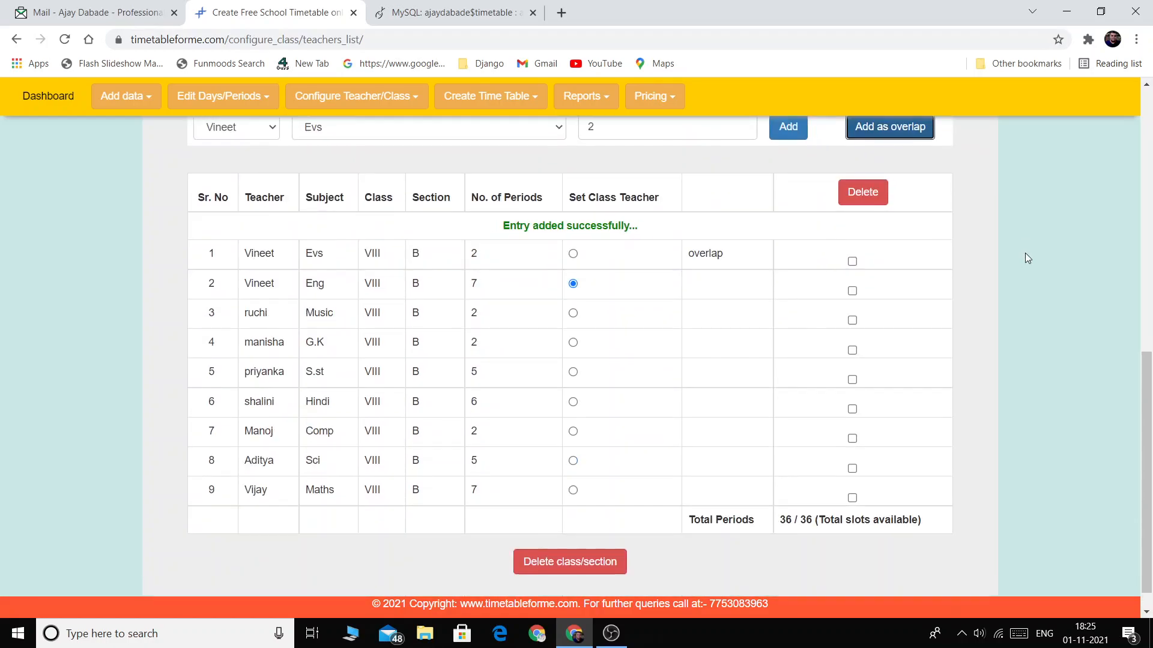
{"action": "left_click_drag", "start_coordinate": [244, 255], "coordinate": [734, 257]}
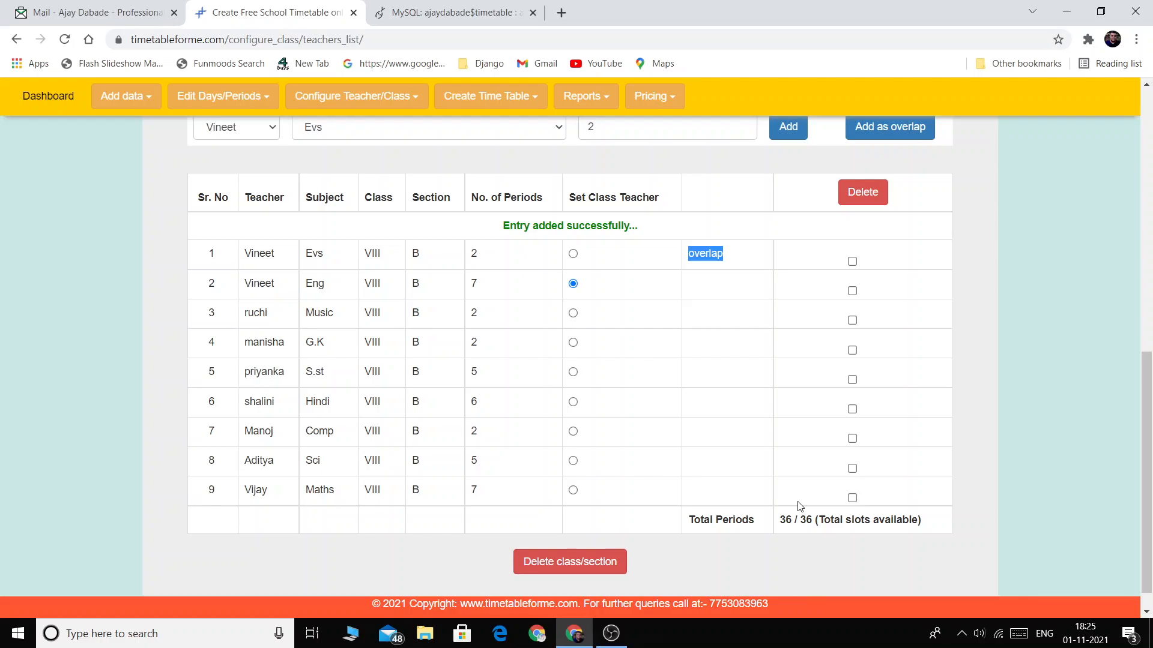
{"action": "left_click", "coordinate": [706, 253]}
{"action": "double_click", "coordinate": [696, 253]}
Step: Load the records of class VIII, section A, and review its teachers and periods
{"action": "scroll", "coordinate": [443, 262], "scroll_direction": "up", "scroll_amount": 4}
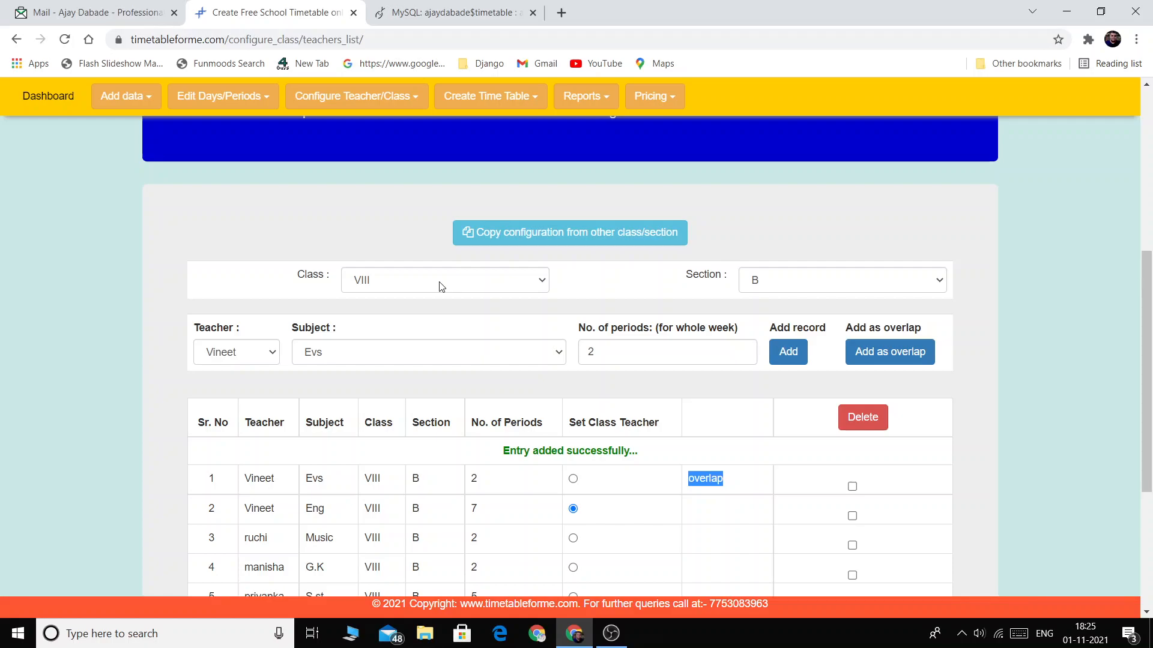
{"action": "left_click", "coordinate": [441, 286]}
{"action": "left_click", "coordinate": [442, 423]}
{"action": "left_click", "coordinate": [799, 283]}
{"action": "left_click", "coordinate": [787, 310]}
{"action": "scroll", "coordinate": [728, 342], "scroll_direction": "down", "scroll_amount": 4}
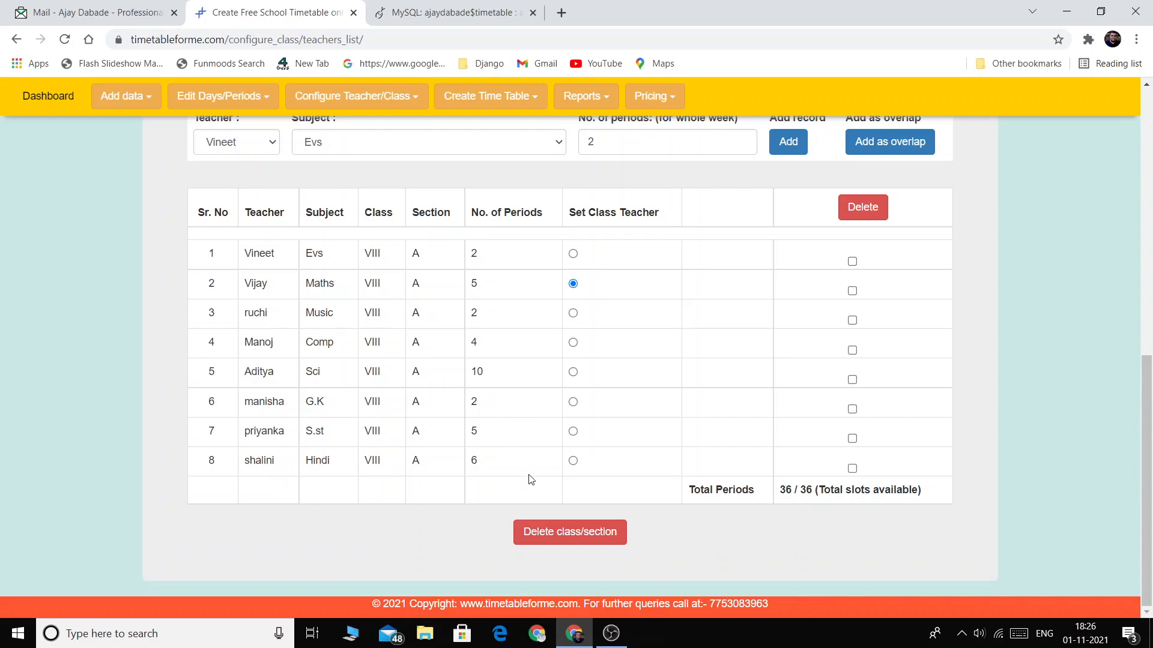
Step: Try to copy the configuration of class VIII, section A, to class VIII, section B
{"action": "scroll", "coordinate": [526, 480], "scroll_direction": "up", "scroll_amount": 3}
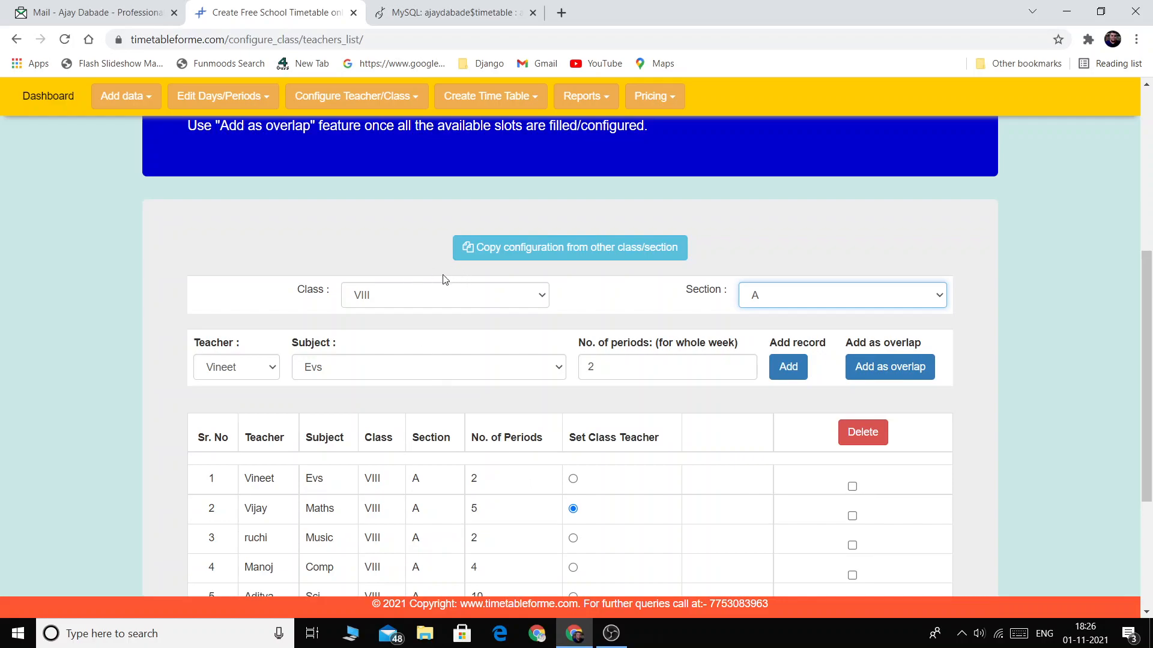
{"action": "left_click", "coordinate": [523, 257]}
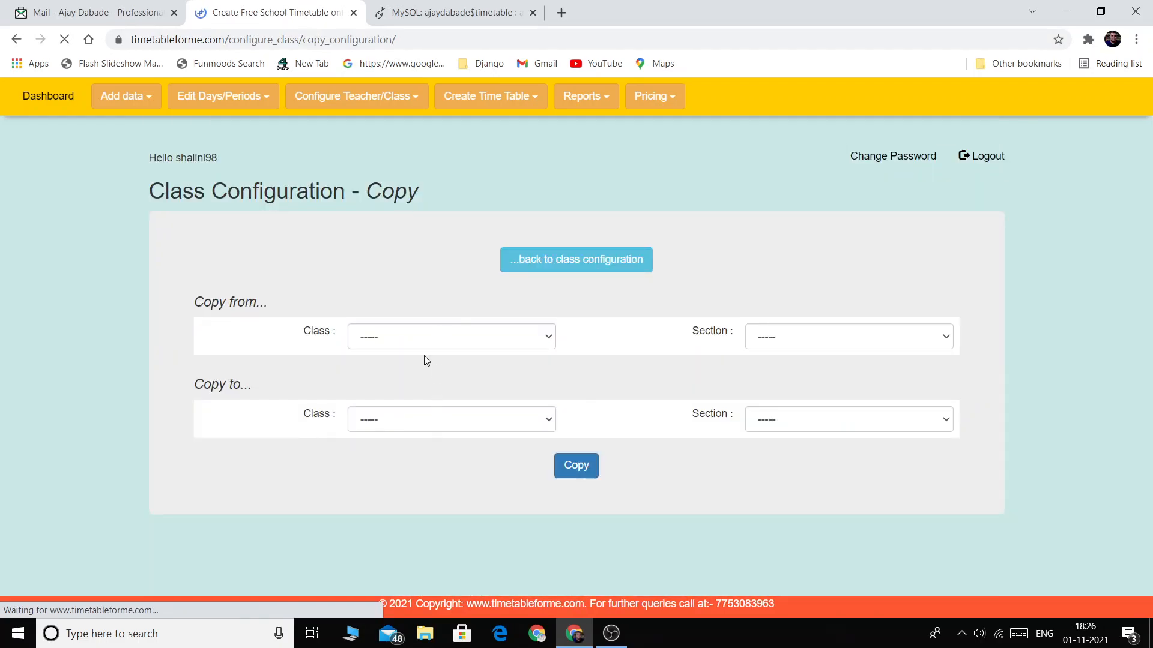
{"action": "left_click", "coordinate": [436, 339]}
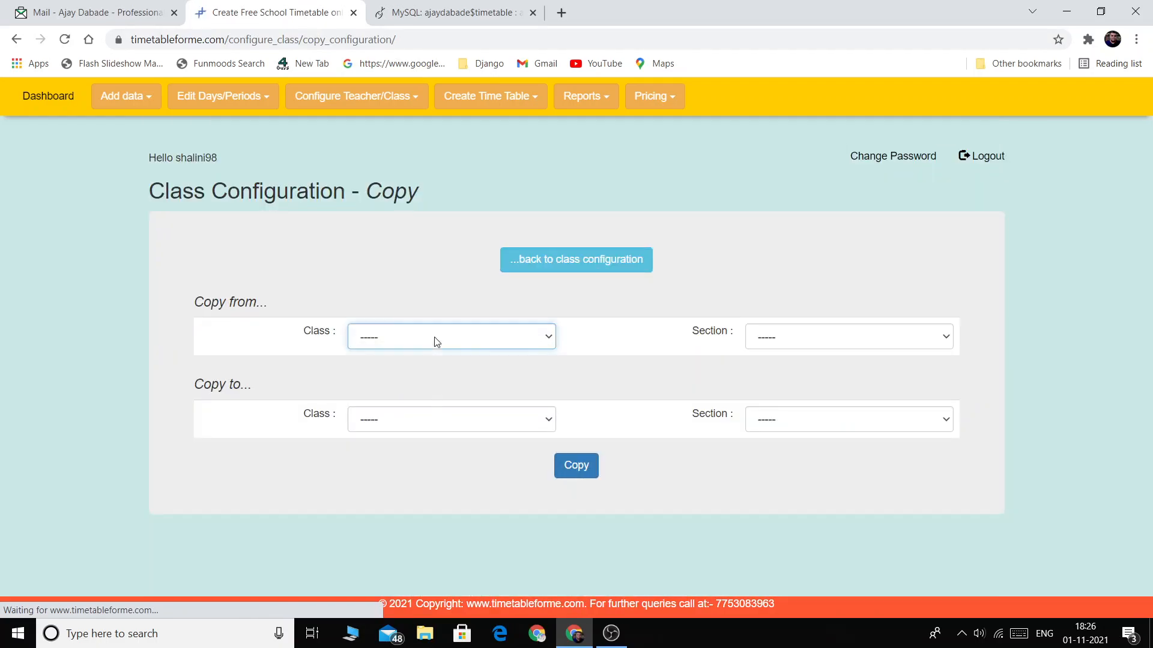
{"action": "left_click", "coordinate": [436, 342]}
{"action": "left_click", "coordinate": [456, 465]}
{"action": "left_click", "coordinate": [753, 343]}
{"action": "left_click", "coordinate": [759, 365]}
{"action": "left_click", "coordinate": [490, 419]}
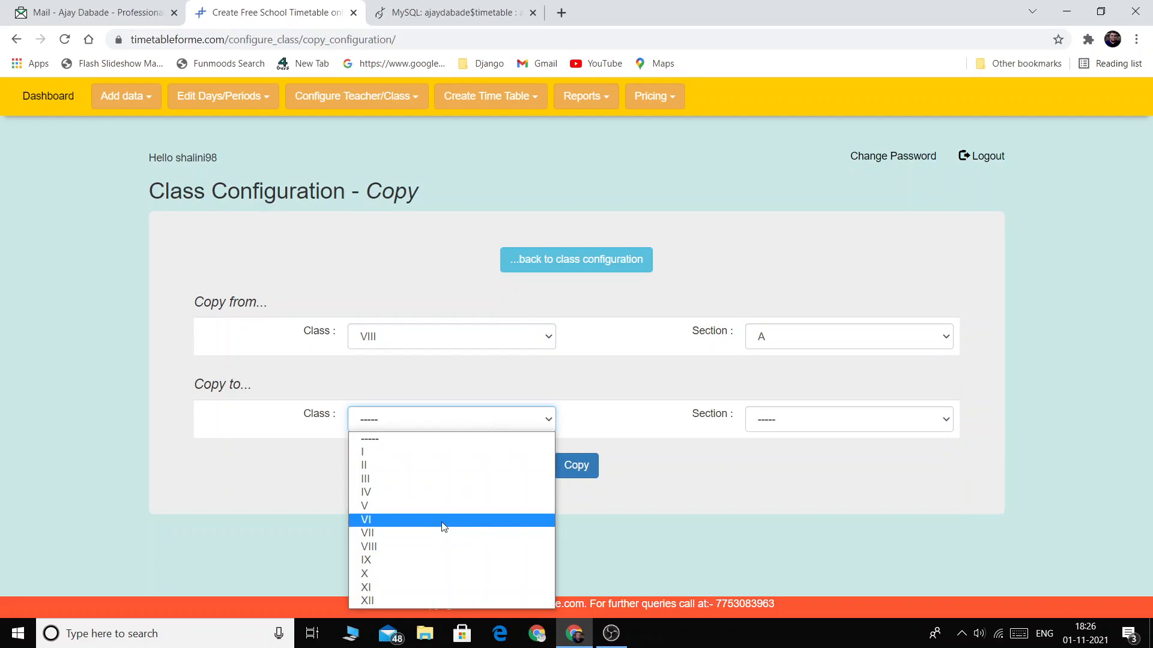
{"action": "left_click", "coordinate": [438, 547]}
{"action": "left_click", "coordinate": [840, 422]}
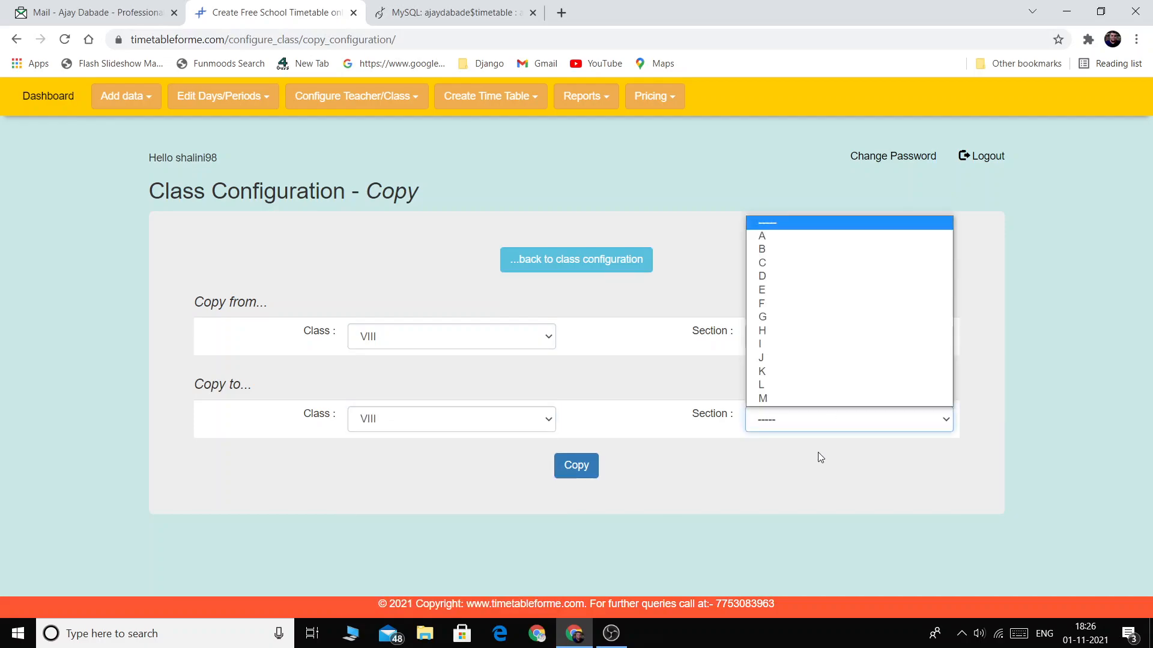
{"action": "left_click", "coordinate": [816, 257]}
{"action": "left_click", "coordinate": [585, 466]}
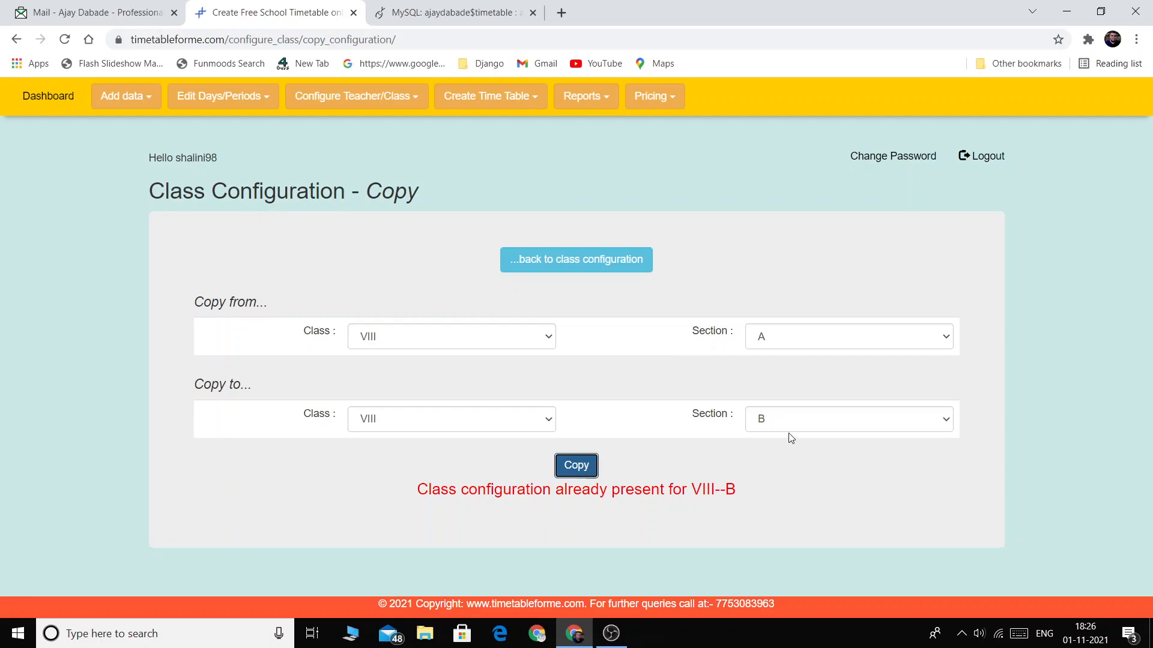
Step: Return to the class configuration and load class VIII, section A, to examine its teachers and total periods
{"action": "left_click", "coordinate": [585, 267]}
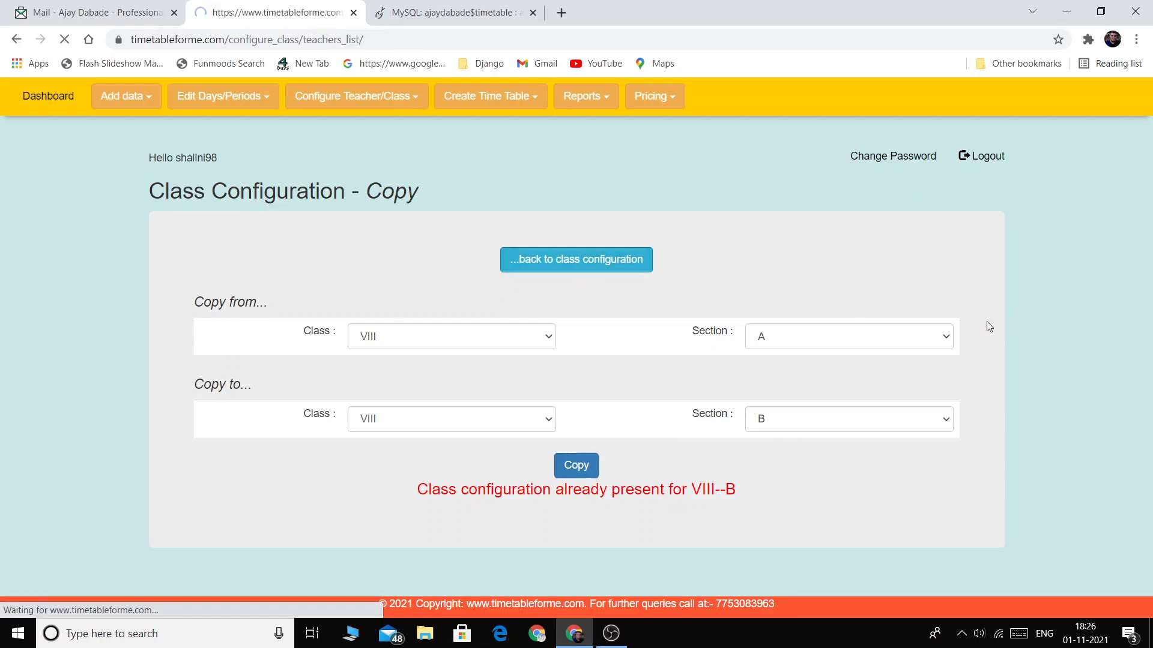
{"action": "scroll", "coordinate": [949, 364], "scroll_direction": "down", "scroll_amount": 4}
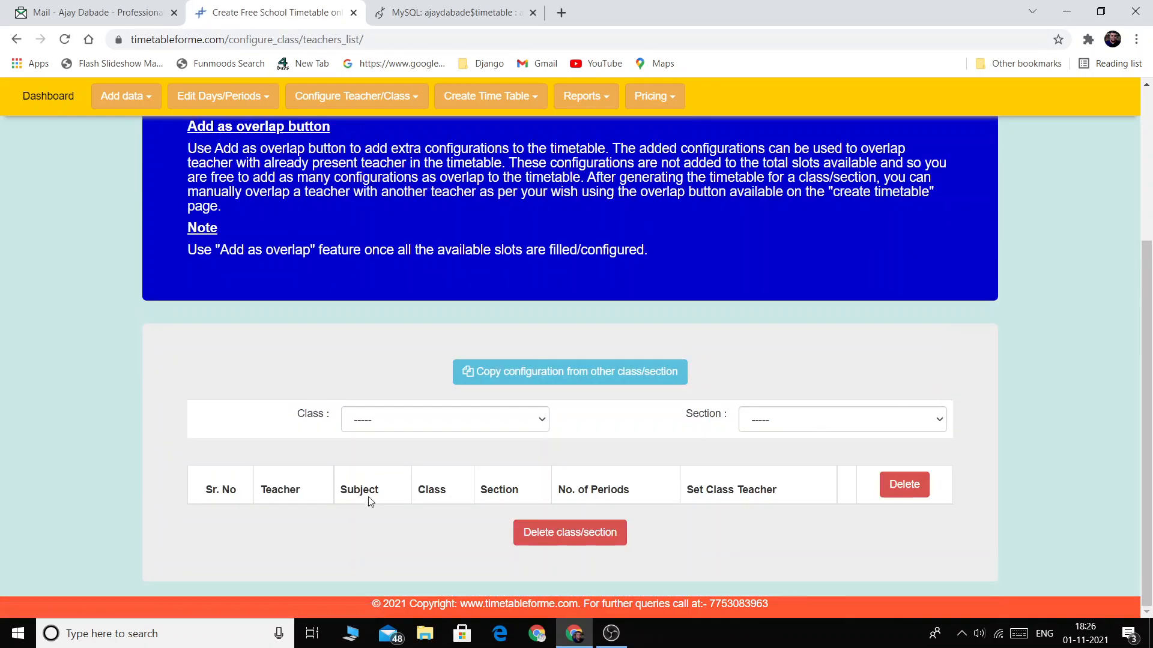
{"action": "left_click", "coordinate": [467, 422]}
{"action": "left_click", "coordinate": [453, 547]}
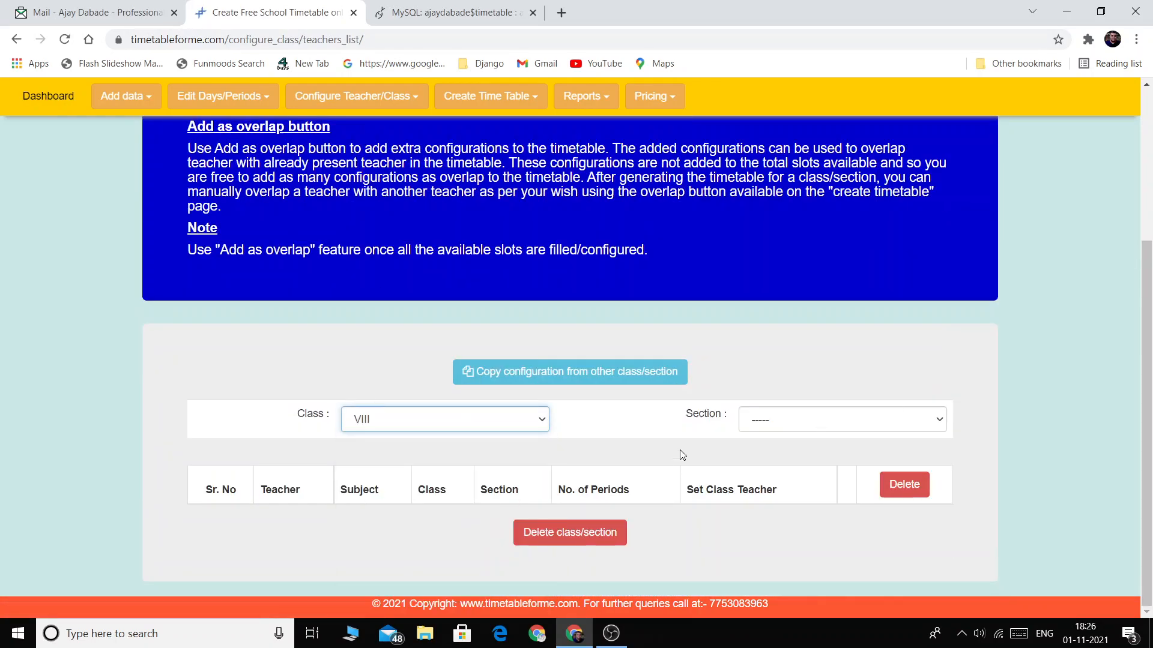
{"action": "left_click", "coordinate": [774, 417]}
{"action": "left_click", "coordinate": [790, 240]}
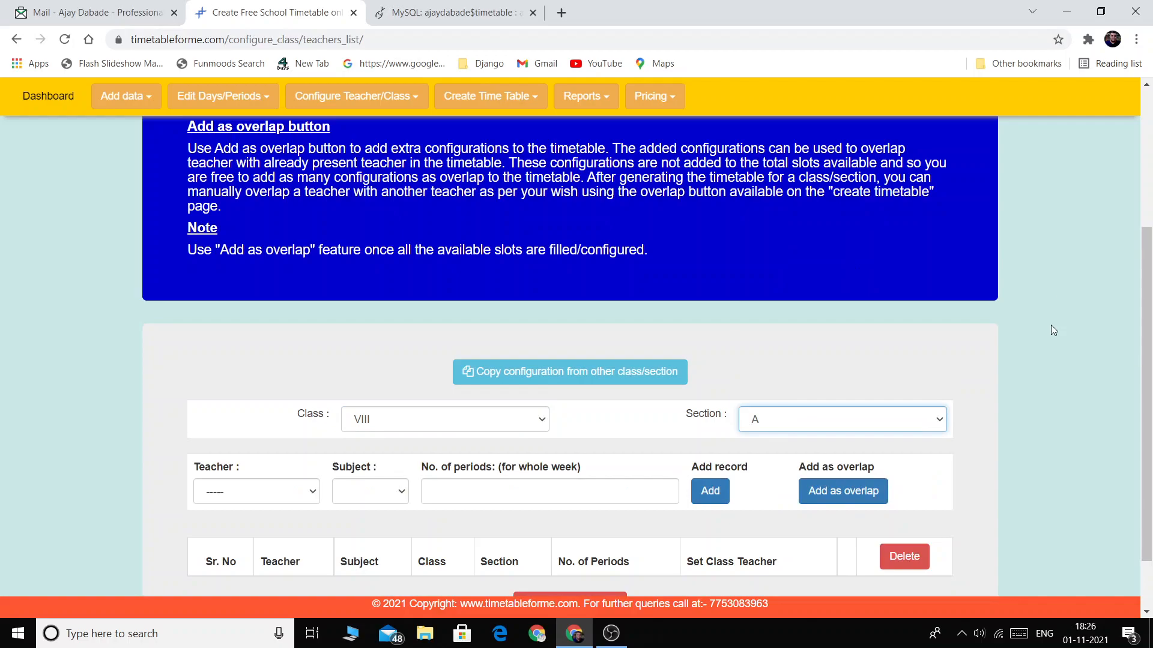
{"action": "scroll", "coordinate": [1035, 356], "scroll_direction": "down", "scroll_amount": 1}
{"action": "scroll", "coordinate": [1029, 356], "scroll_direction": "down", "scroll_amount": 4}
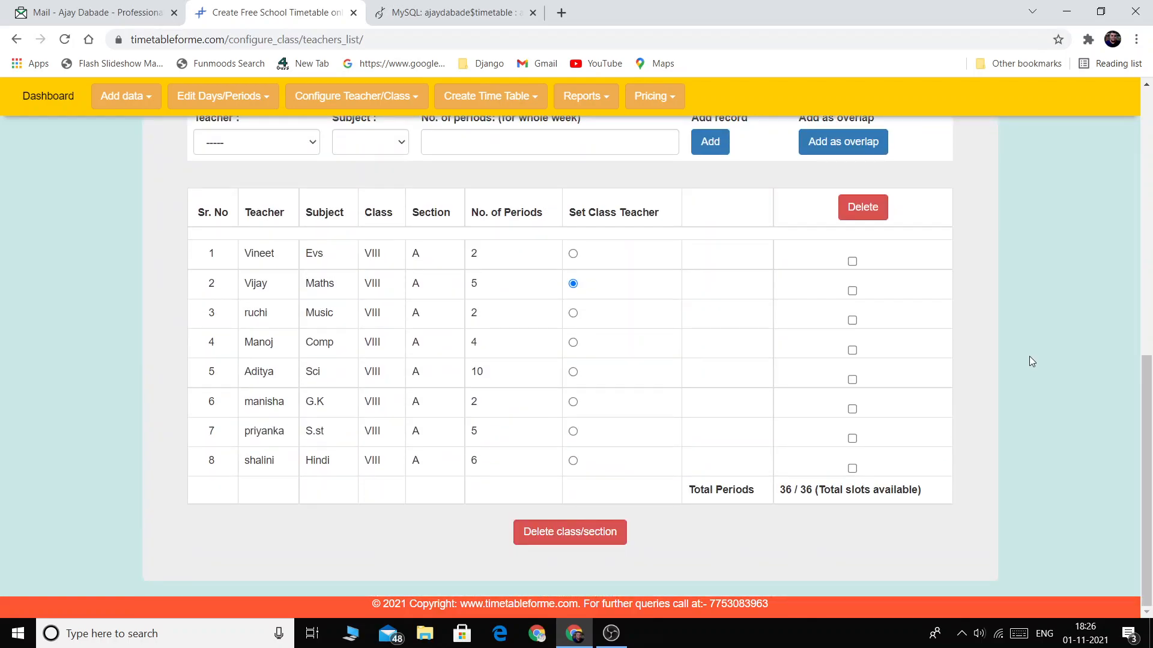
{"action": "scroll", "coordinate": [976, 398], "scroll_direction": "up", "scroll_amount": 2}
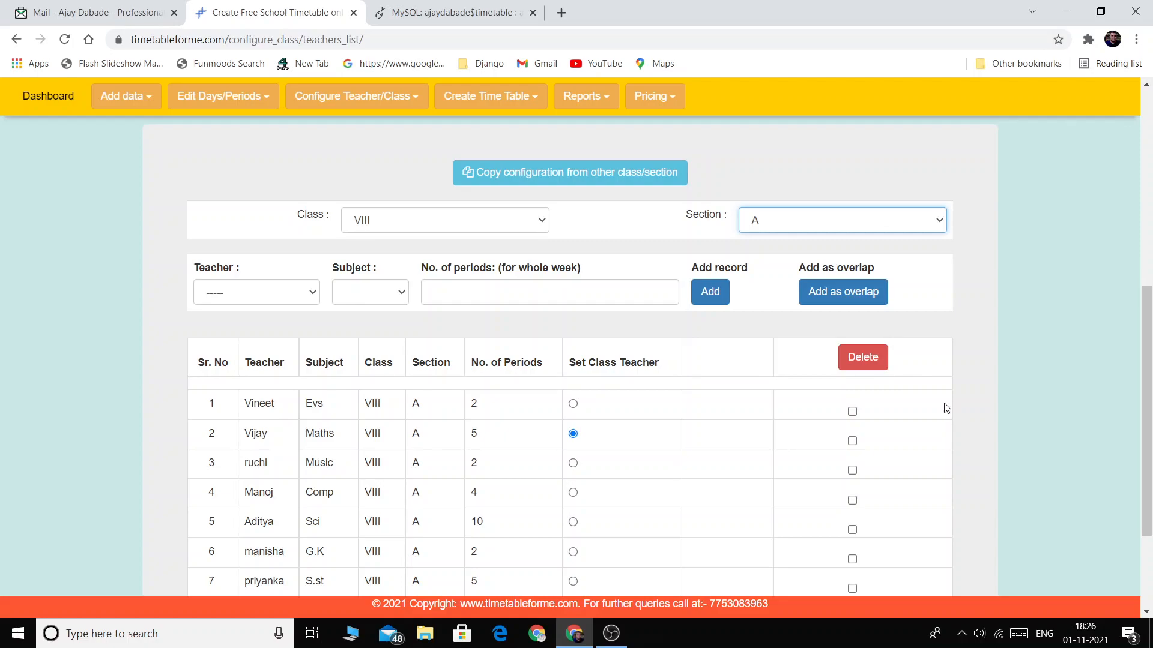
Step: Open the class-wise time table creation page and bring its empty day and period grid into view
{"action": "scroll", "coordinate": [894, 410], "scroll_direction": "down", "scroll_amount": 1}
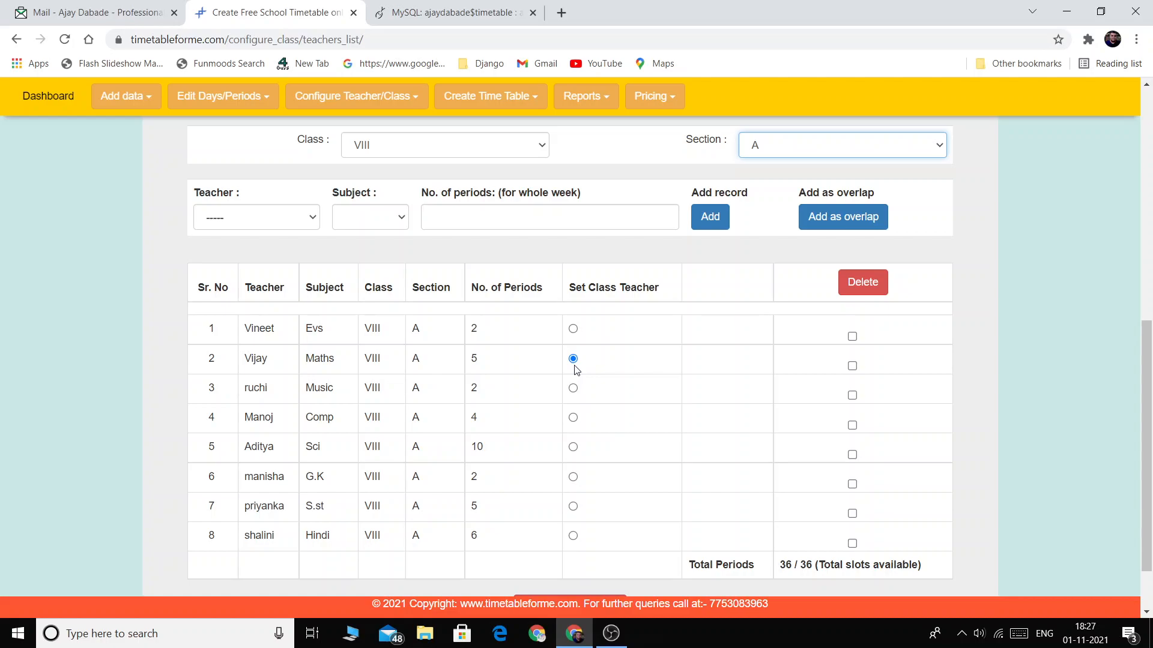
{"action": "scroll", "coordinate": [309, 226], "scroll_direction": "up", "scroll_amount": 3}
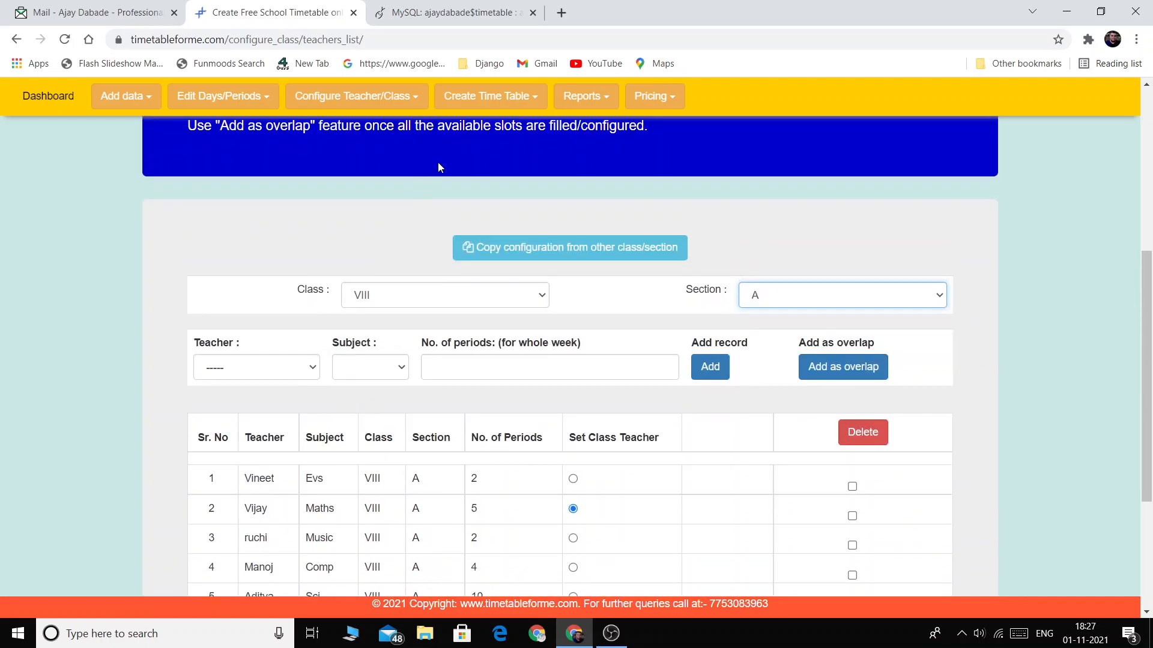
{"action": "left_click", "coordinate": [484, 97]}
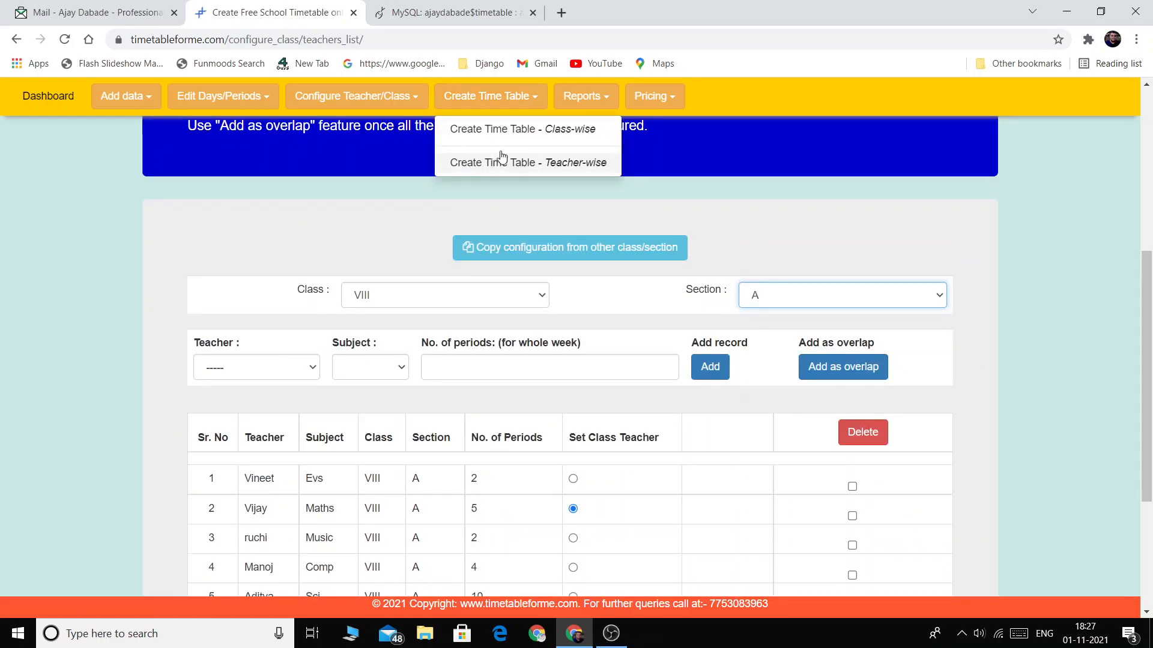
{"action": "left_click", "coordinate": [545, 133]}
{"action": "scroll", "coordinate": [758, 156], "scroll_direction": "down", "scroll_amount": 3}
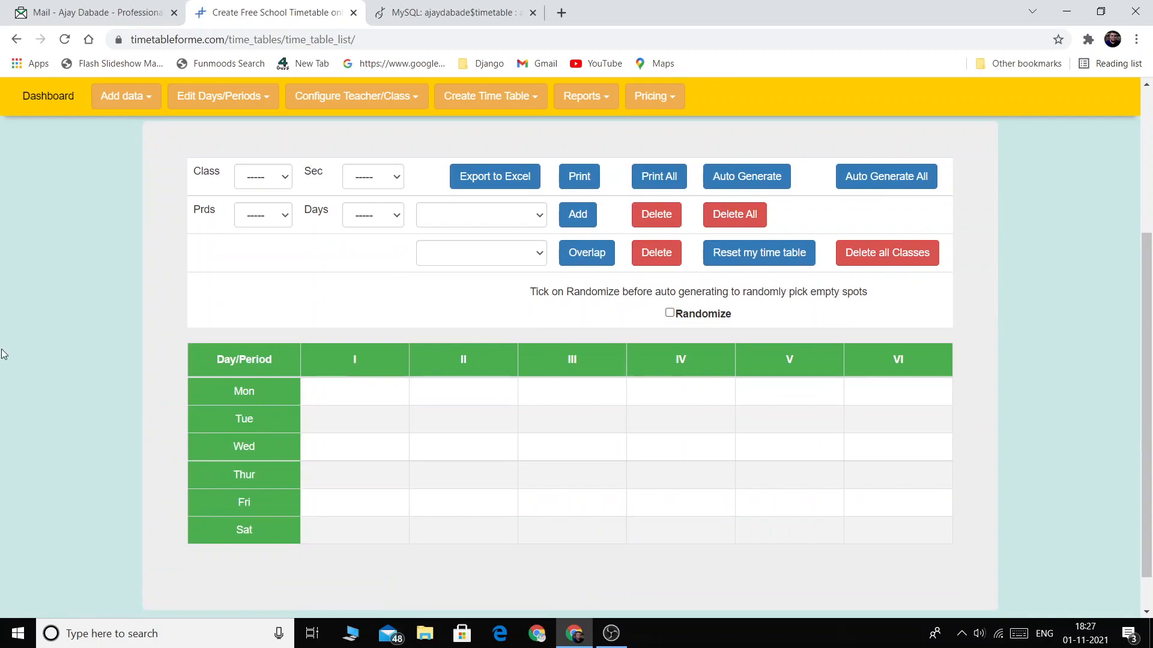
Step: Load the time table of class VIII, section A, and review its available subject and teacher records
{"action": "left_click", "coordinate": [273, 180]}
{"action": "left_click", "coordinate": [270, 304]}
{"action": "left_click", "coordinate": [372, 176]}
{"action": "left_click", "coordinate": [369, 207]}
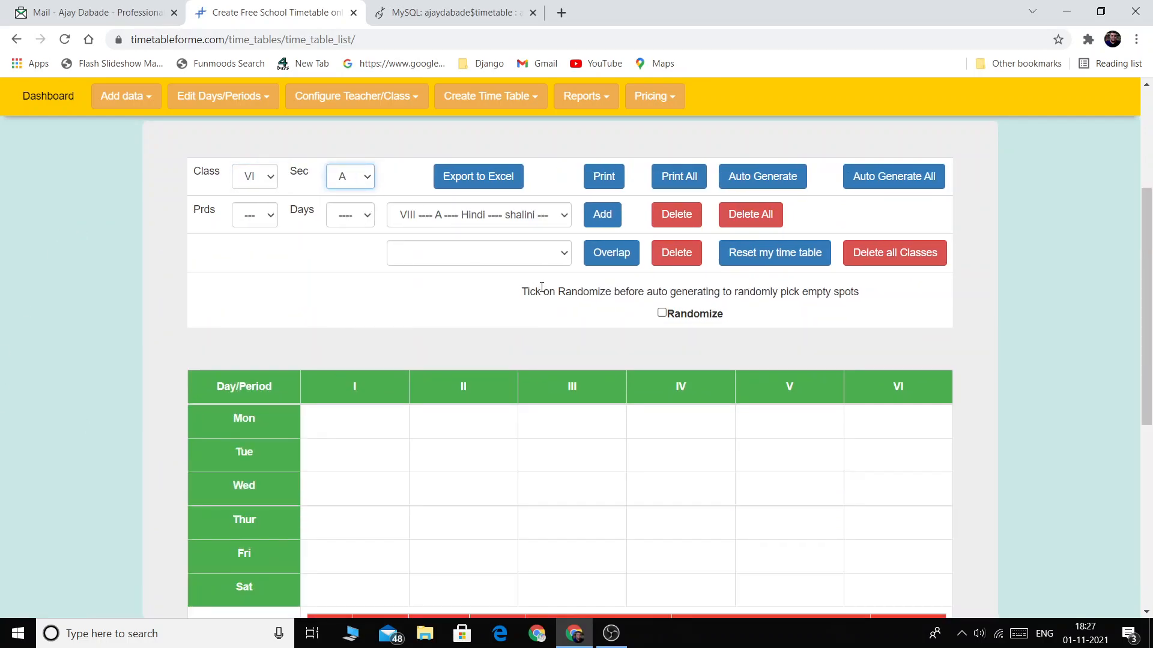
{"action": "left_click", "coordinate": [547, 218]}
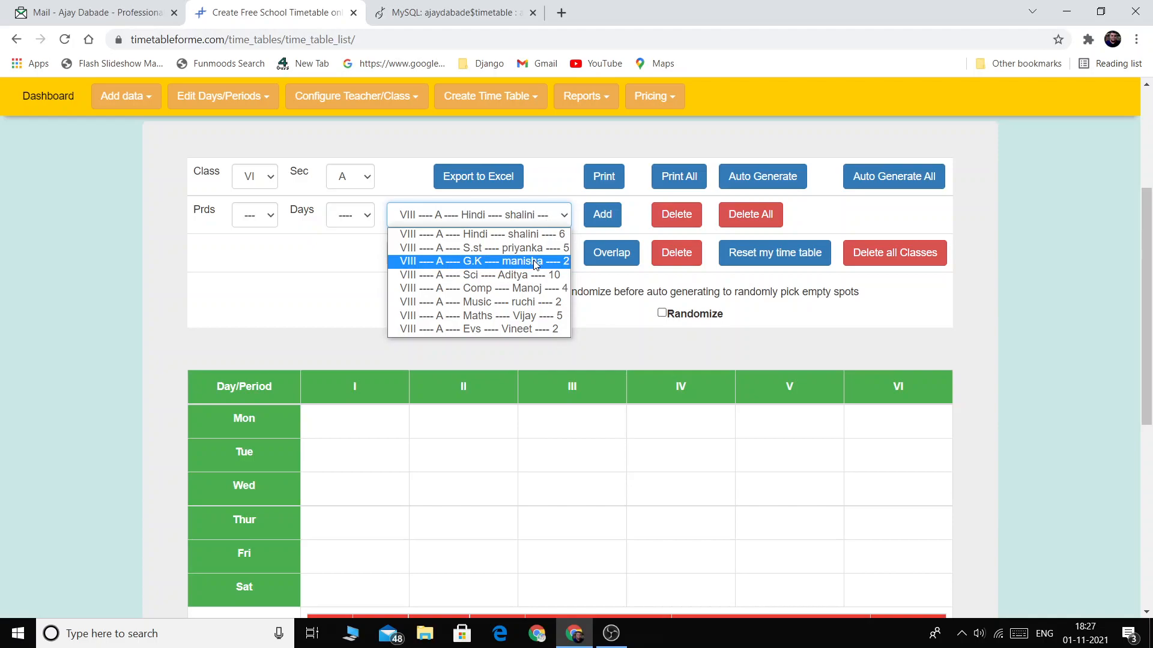
{"action": "left_click", "coordinate": [550, 179]}
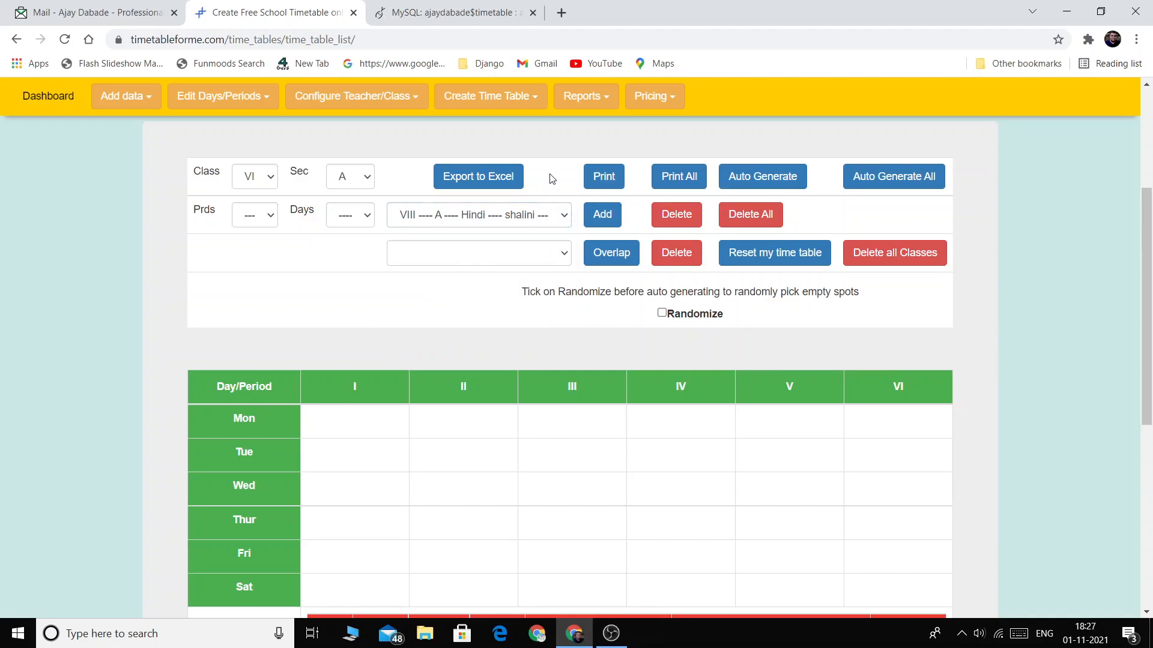
Step: Add the Hindi record to period I with no specific day chosen and check its allocation in the grid
{"action": "left_click", "coordinate": [272, 215]}
{"action": "left_click", "coordinate": [275, 253]}
{"action": "left_click", "coordinate": [502, 216]}
{"action": "left_click", "coordinate": [483, 235]}
{"action": "left_click", "coordinate": [496, 218]}
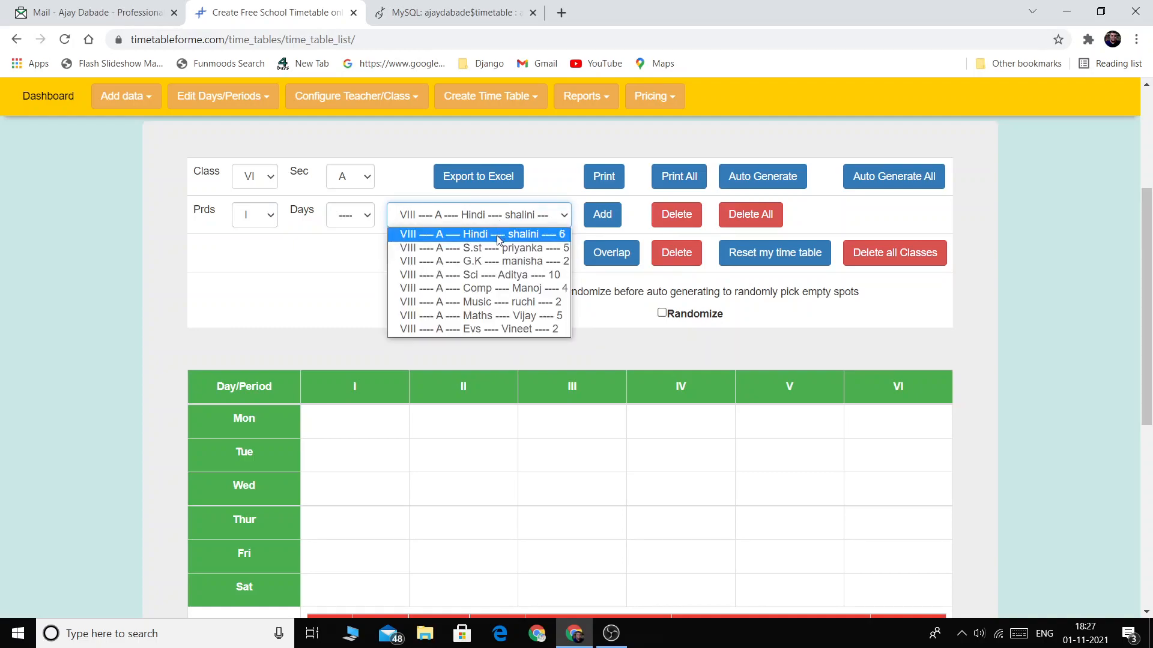
{"action": "left_click", "coordinate": [498, 236]}
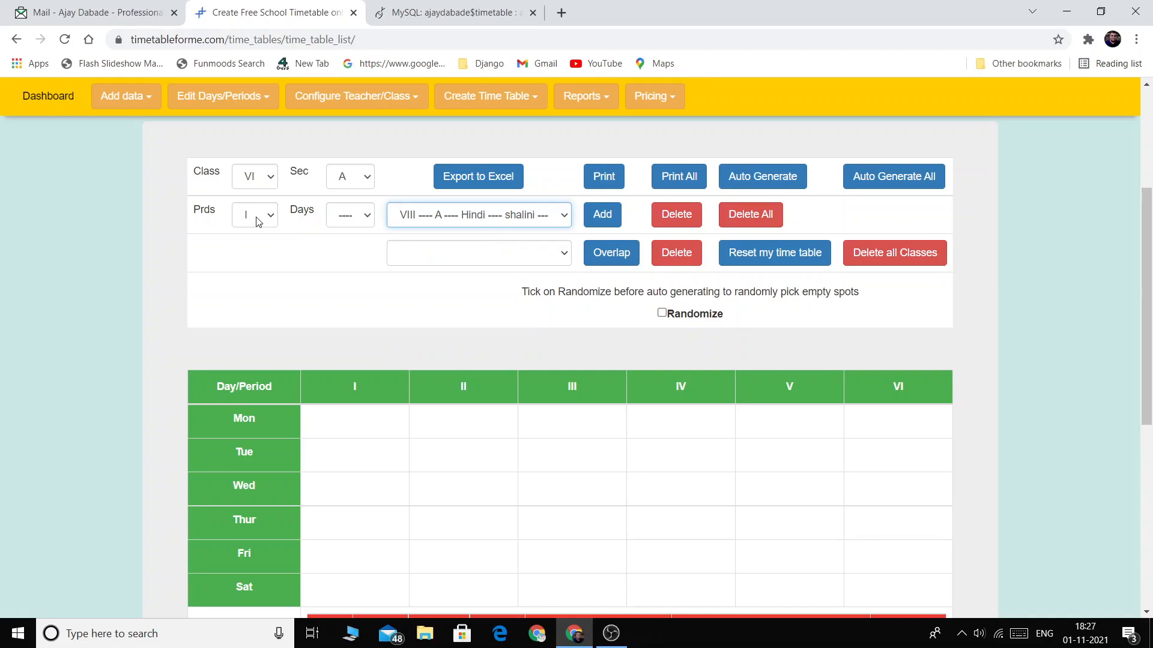
{"action": "left_click", "coordinate": [354, 216]}
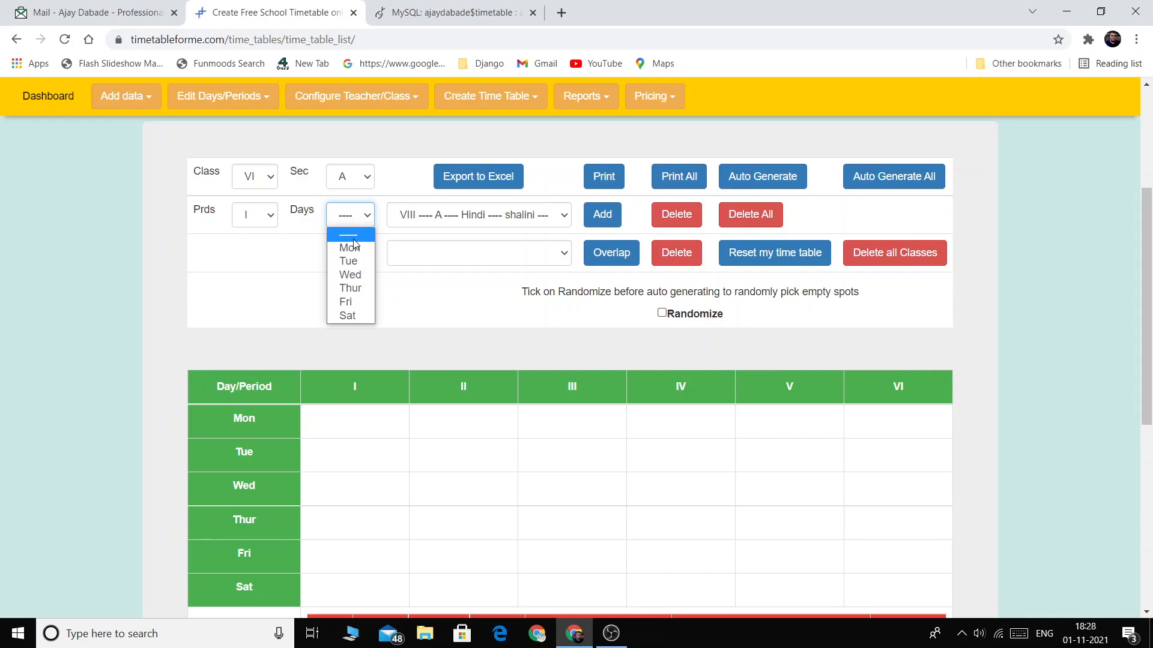
{"action": "left_click", "coordinate": [354, 239]}
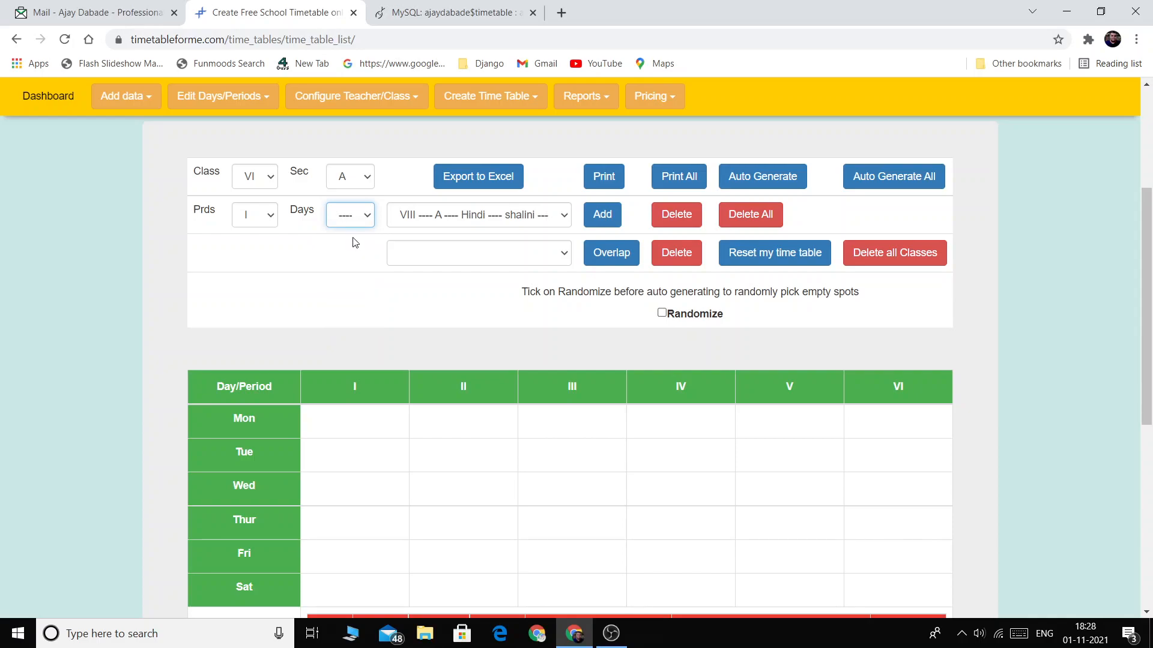
{"action": "left_click", "coordinate": [238, 217]}
{"action": "left_click", "coordinate": [251, 217]}
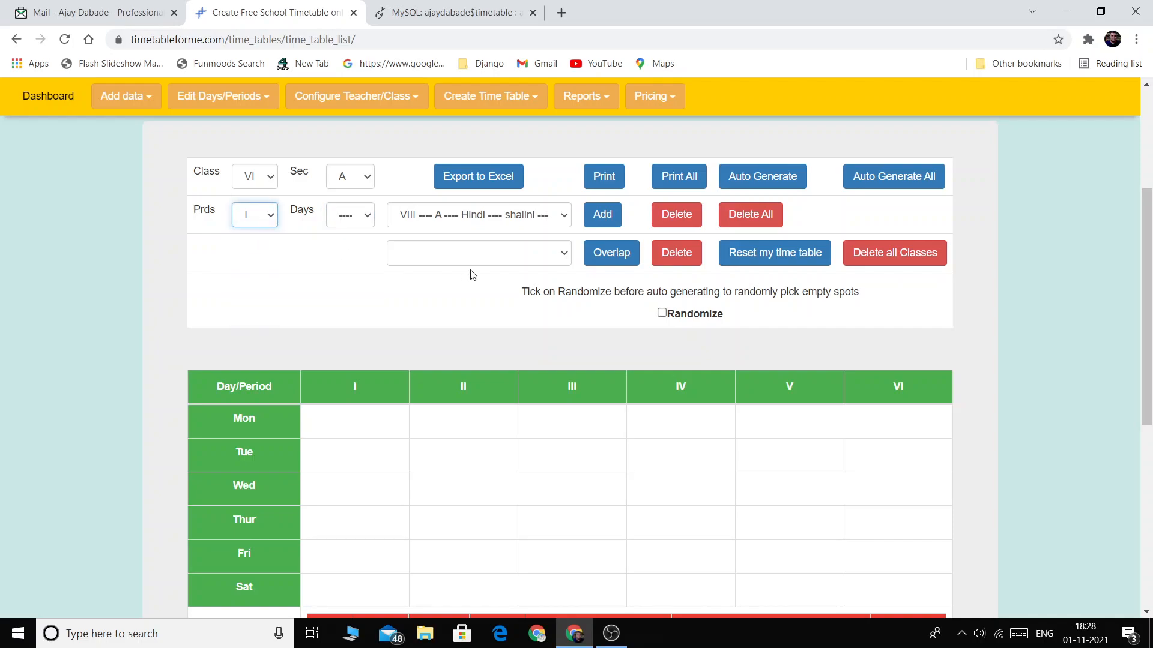
{"action": "left_click", "coordinate": [599, 222]}
{"action": "scroll", "coordinate": [450, 312], "scroll_direction": "down", "scroll_amount": 2}
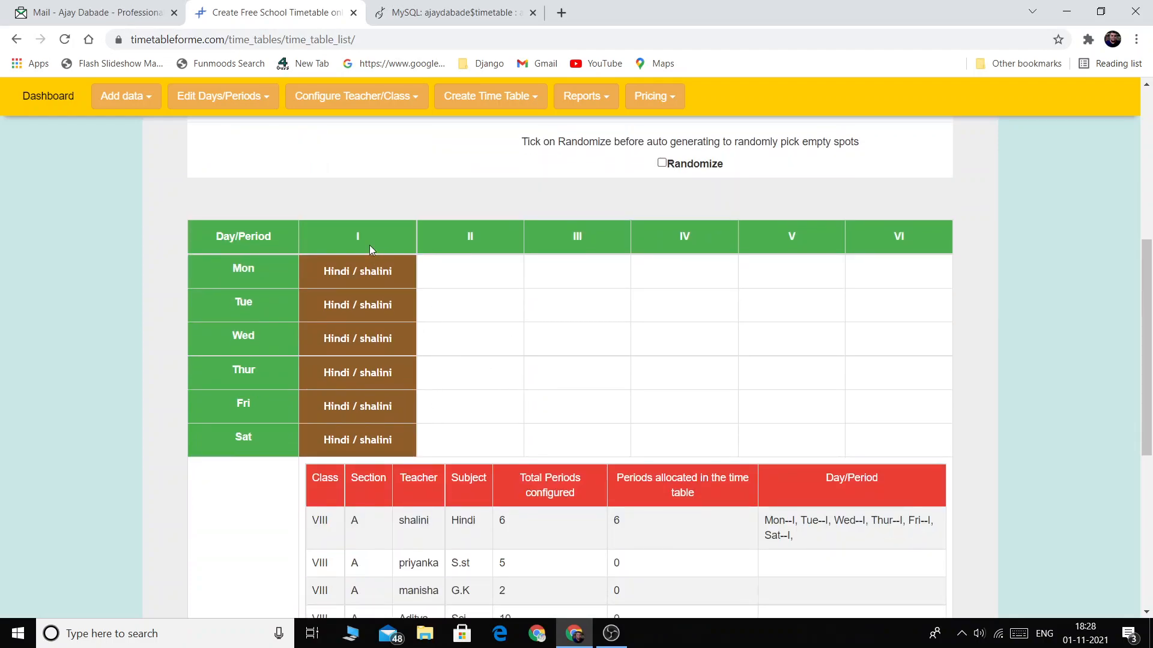
{"action": "scroll", "coordinate": [400, 474], "scroll_direction": "up", "scroll_amount": 2}
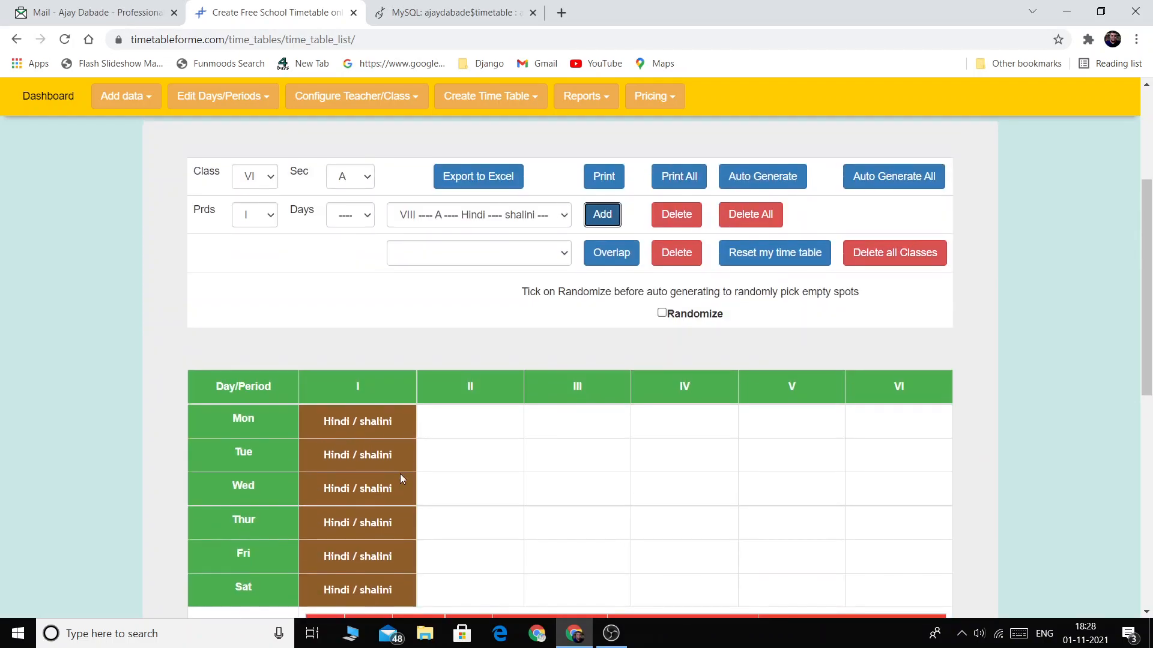
Step: Add the S.st record to period IV with the day left unspecified and check its allocated periods
{"action": "left_click", "coordinate": [479, 219]}
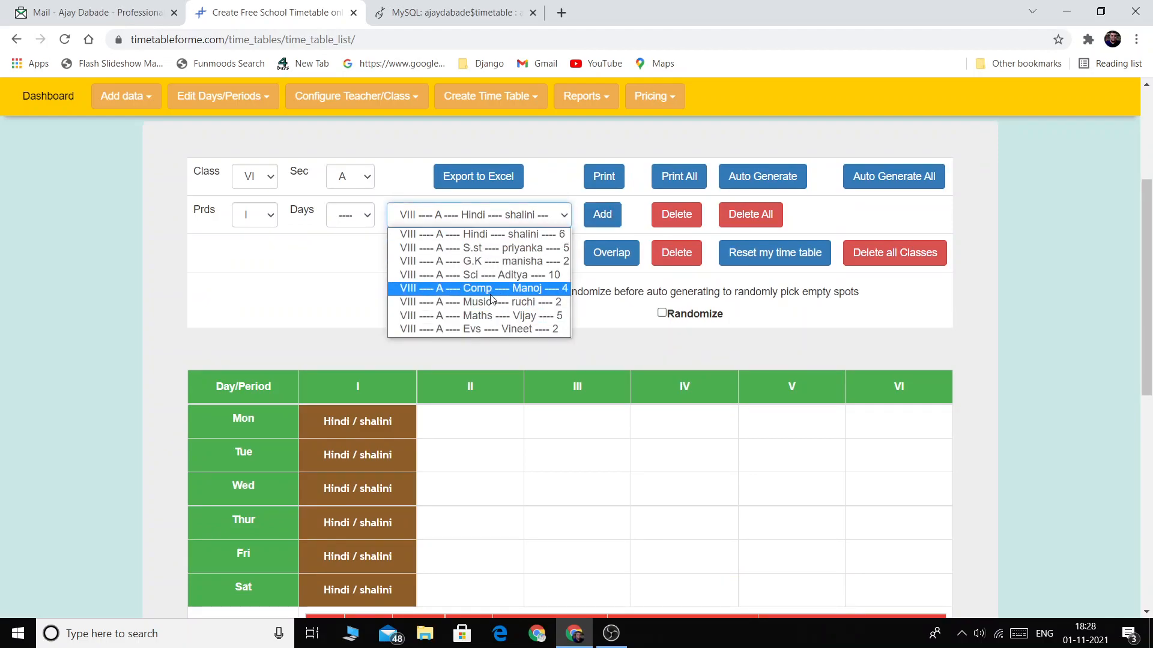
{"action": "left_click", "coordinate": [510, 253]}
{"action": "left_click", "coordinate": [268, 217]}
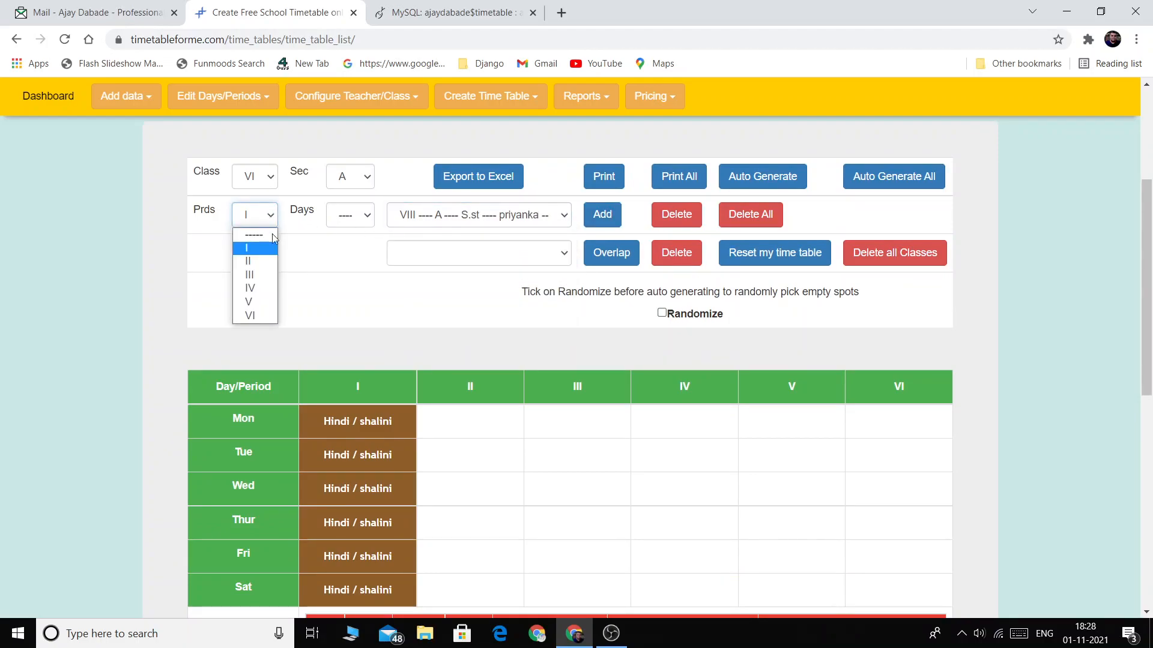
{"action": "left_click", "coordinate": [268, 288]}
{"action": "left_click", "coordinate": [600, 222]}
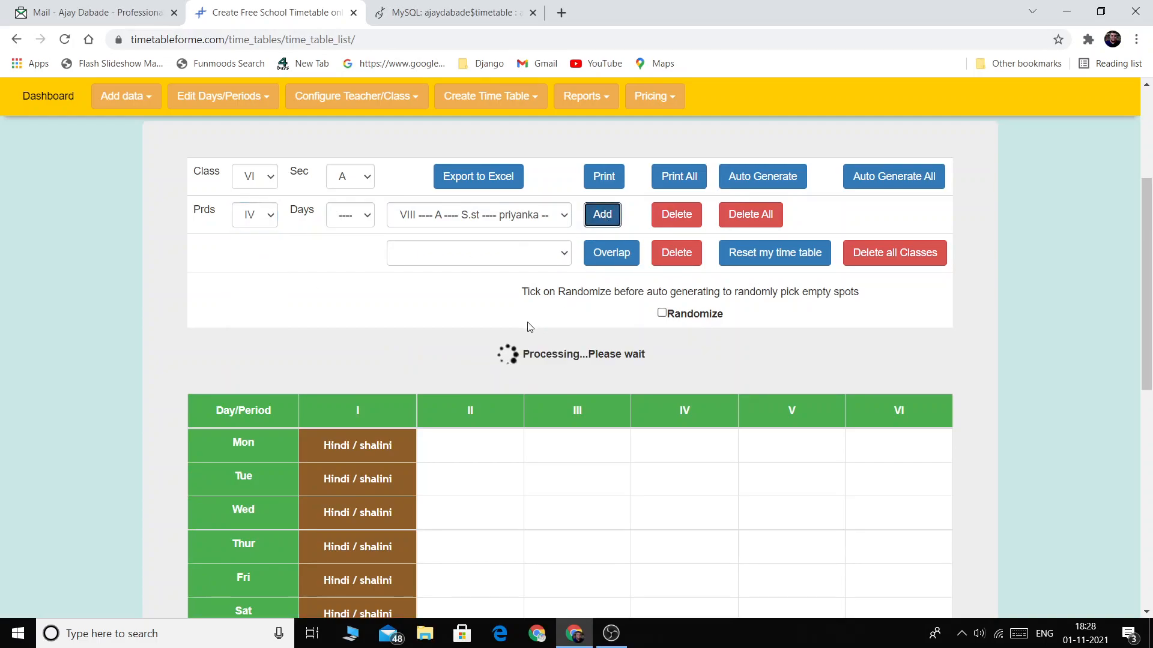
{"action": "scroll", "coordinate": [531, 326], "scroll_direction": "down", "scroll_amount": 4}
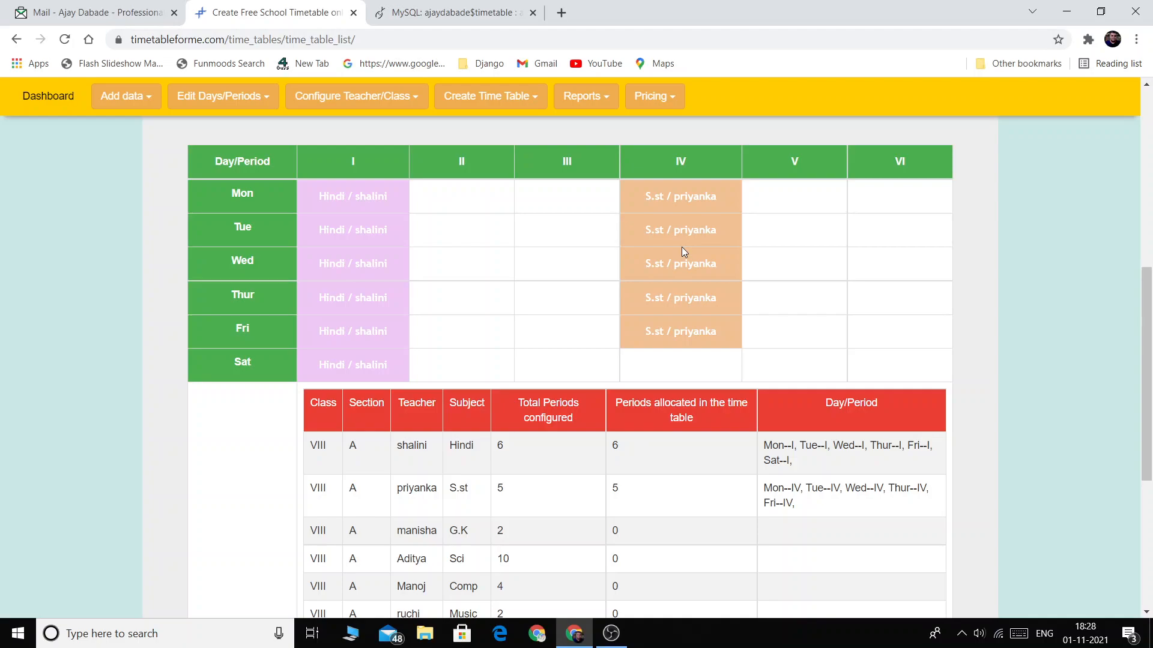
{"action": "scroll", "coordinate": [340, 289], "scroll_direction": "up", "scroll_amount": 4}
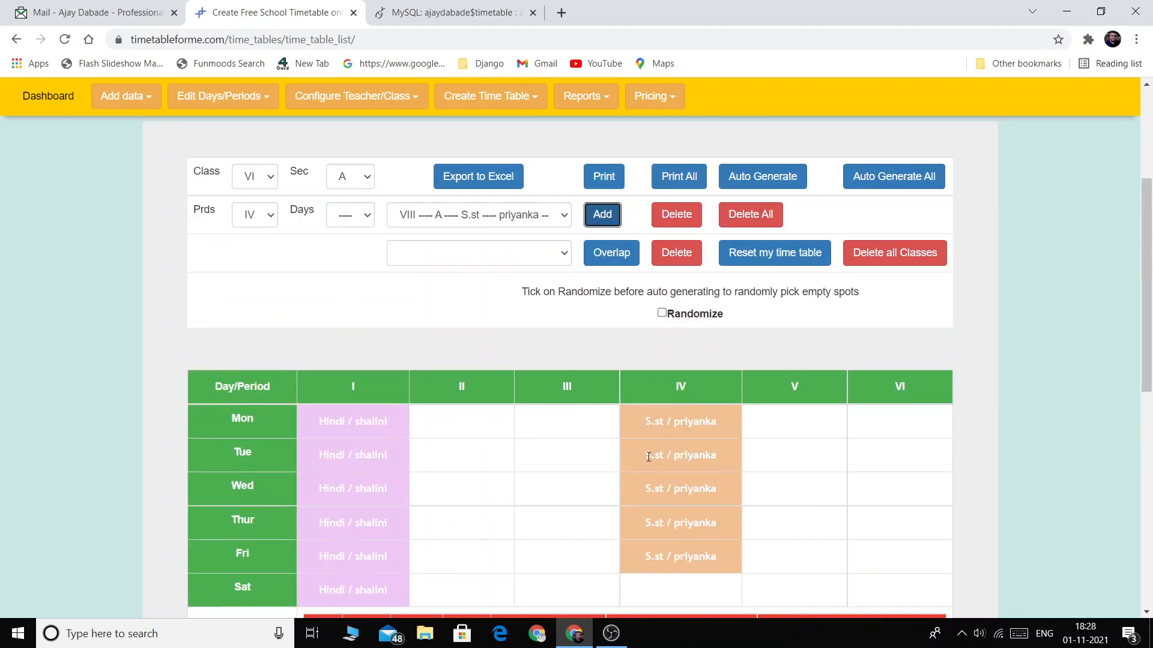
Step: Delete the S.st entries of period IV from the grid for all days at once
{"action": "left_click", "coordinate": [259, 216]}
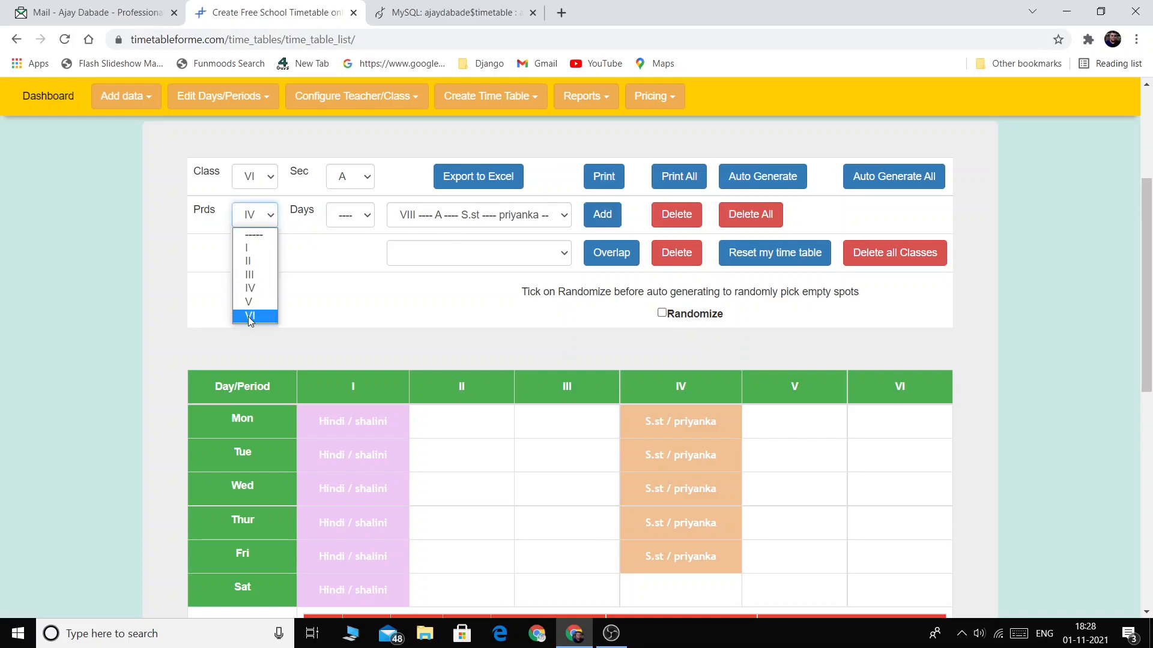
{"action": "left_click", "coordinate": [250, 289]}
{"action": "scroll", "coordinate": [703, 473], "scroll_direction": "down", "scroll_amount": 1}
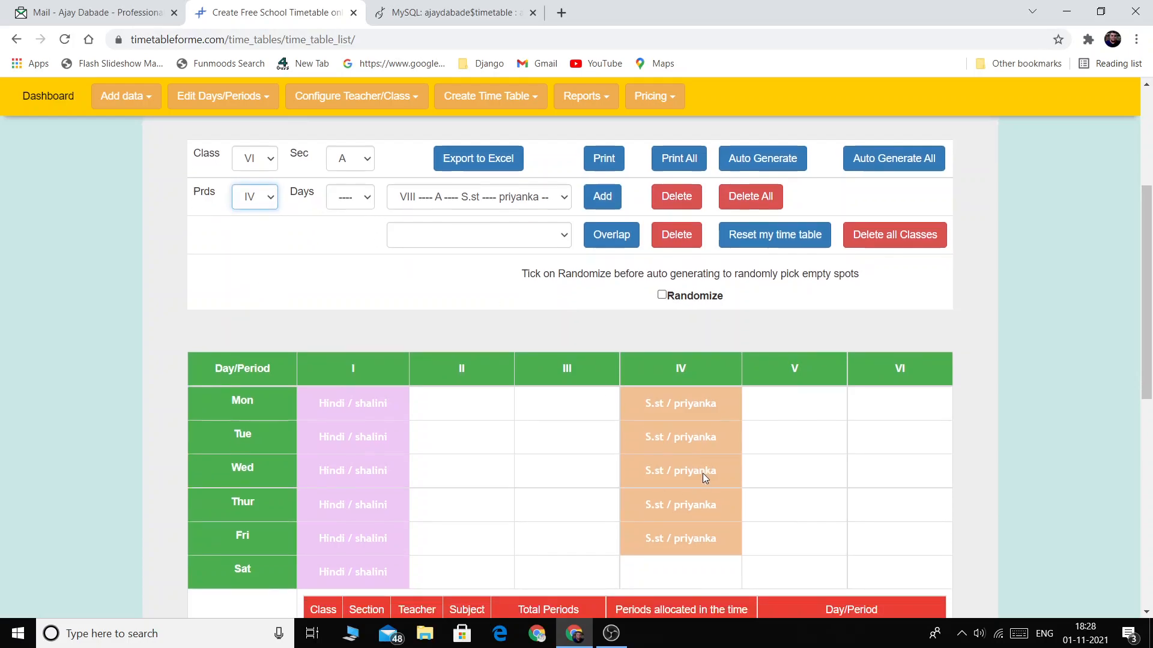
{"action": "scroll", "coordinate": [704, 475], "scroll_direction": "down", "scroll_amount": 1}
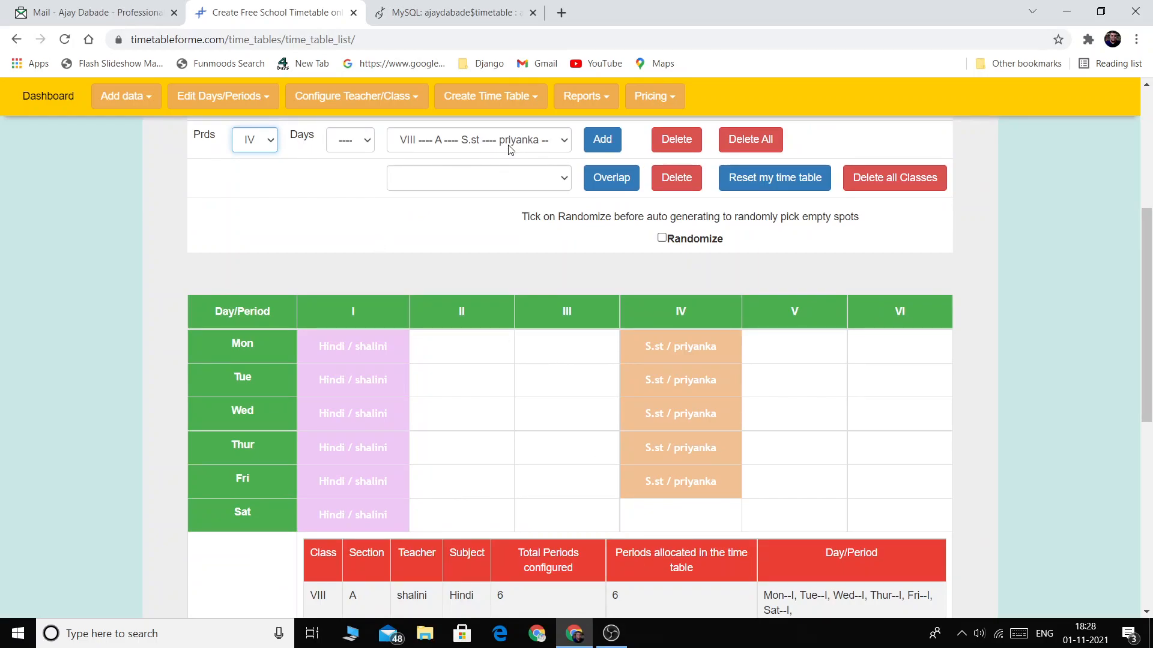
{"action": "left_click", "coordinate": [523, 146]}
{"action": "left_click", "coordinate": [524, 174]}
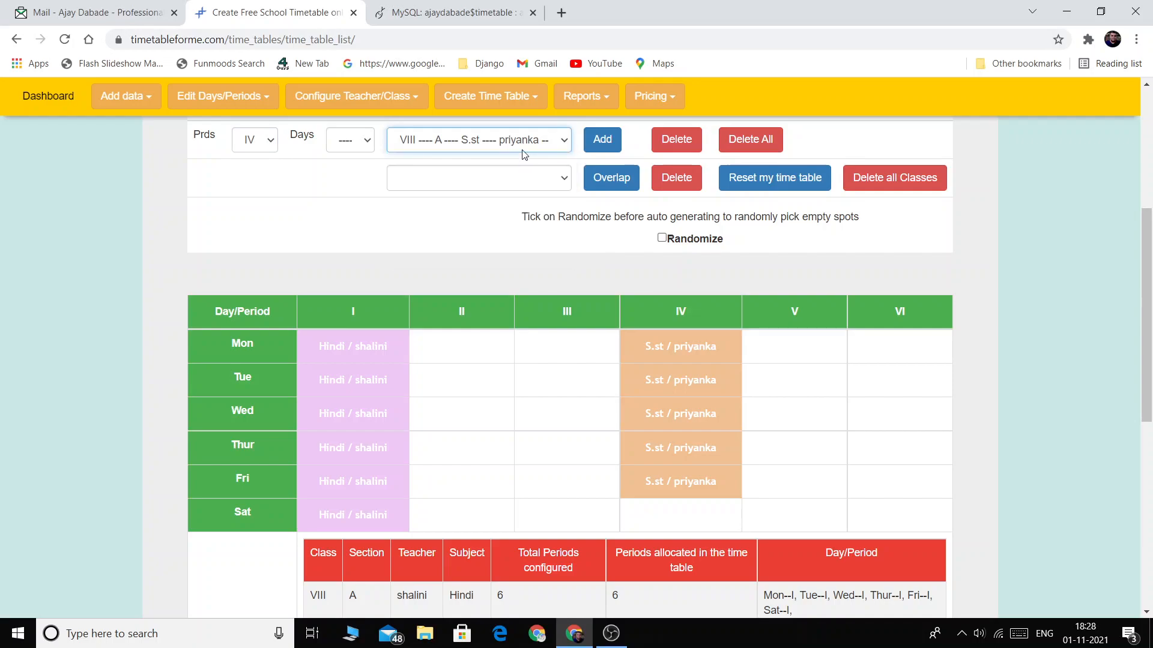
{"action": "left_click", "coordinate": [673, 148]}
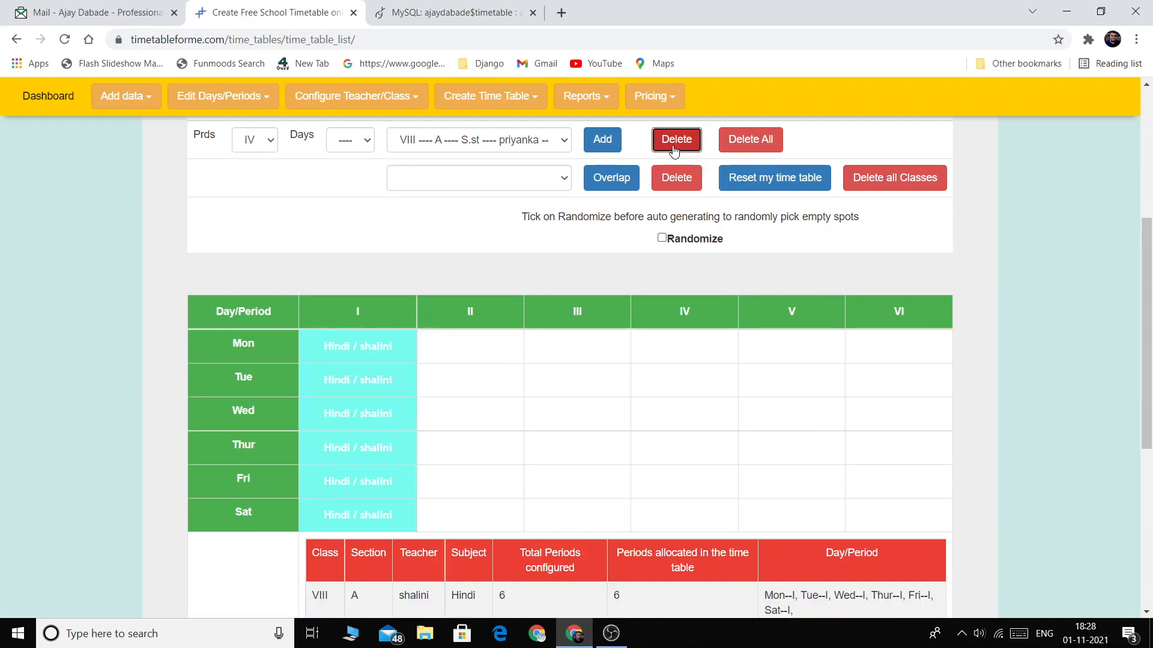
Step: Delete the Hindi entries of period I from the grid for all days at once
{"action": "left_click", "coordinate": [263, 144]}
{"action": "left_click", "coordinate": [252, 170]}
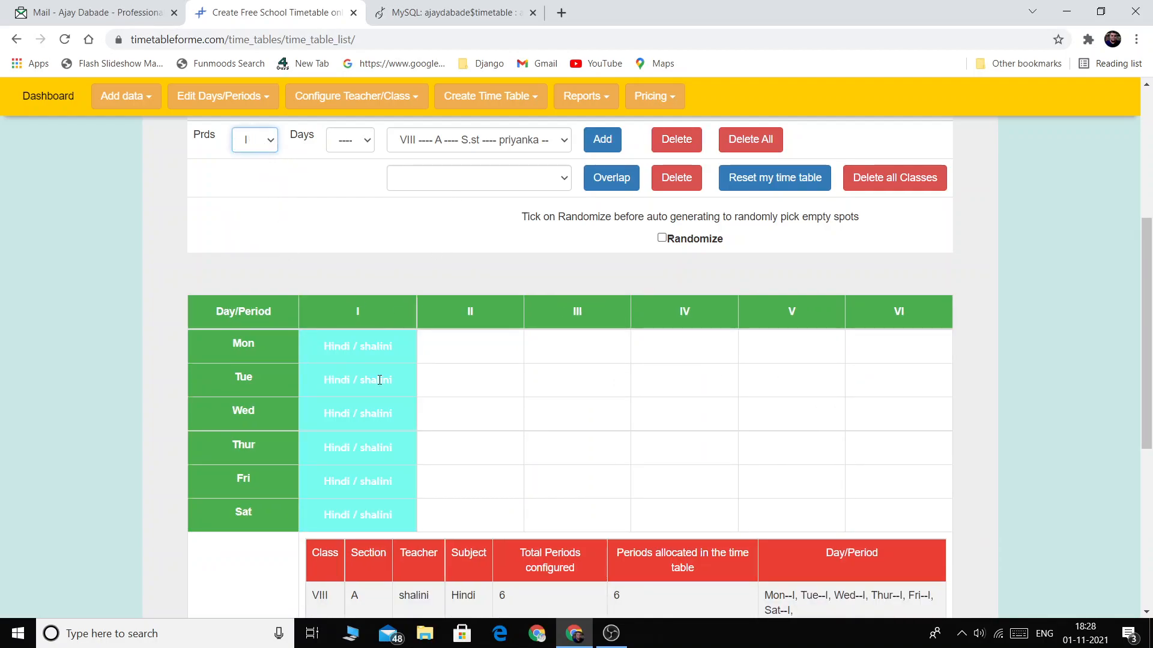
{"action": "left_click", "coordinate": [474, 141]}
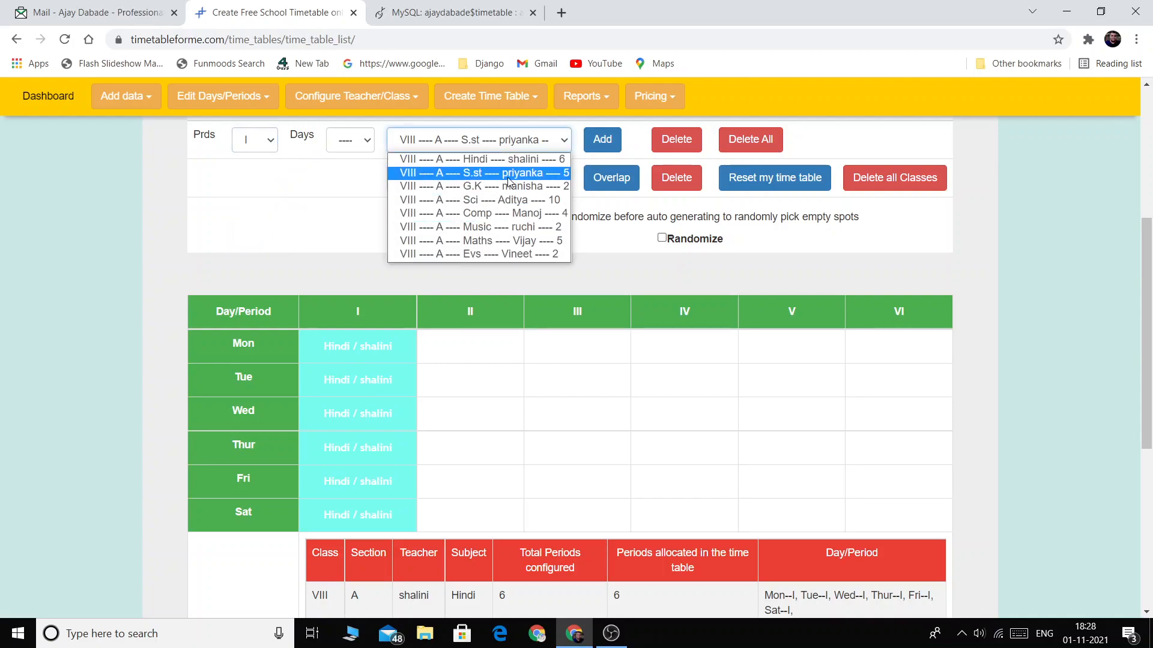
{"action": "left_click", "coordinate": [514, 159]}
{"action": "left_click", "coordinate": [678, 151]}
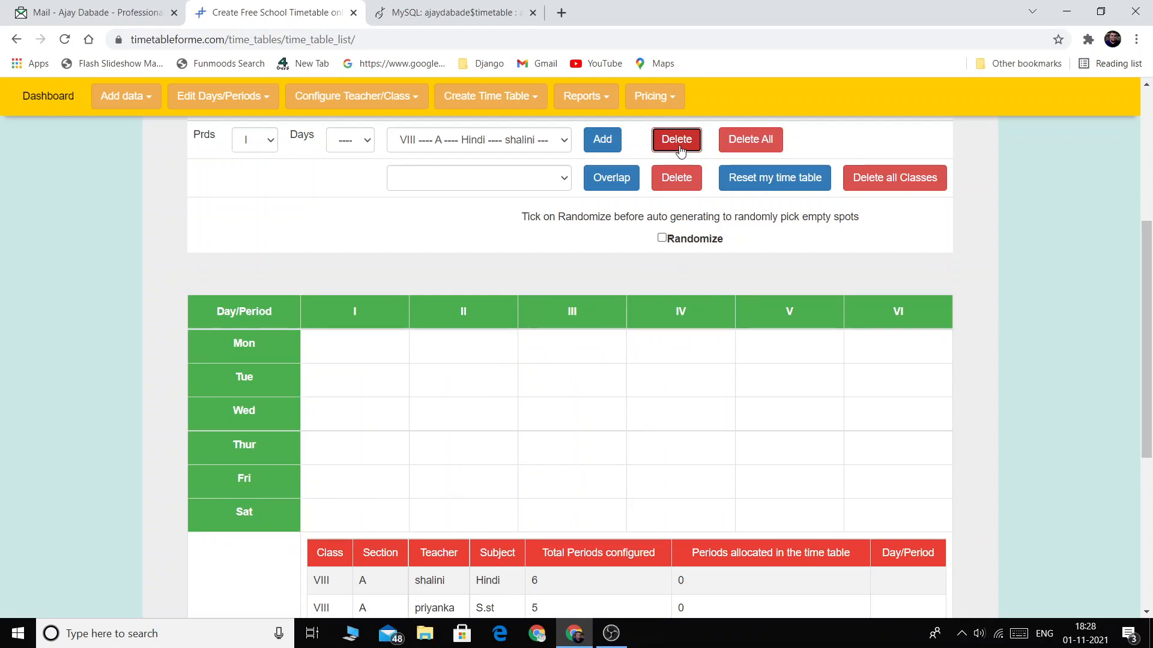
{"action": "scroll", "coordinate": [564, 359], "scroll_direction": "up", "scroll_amount": 1}
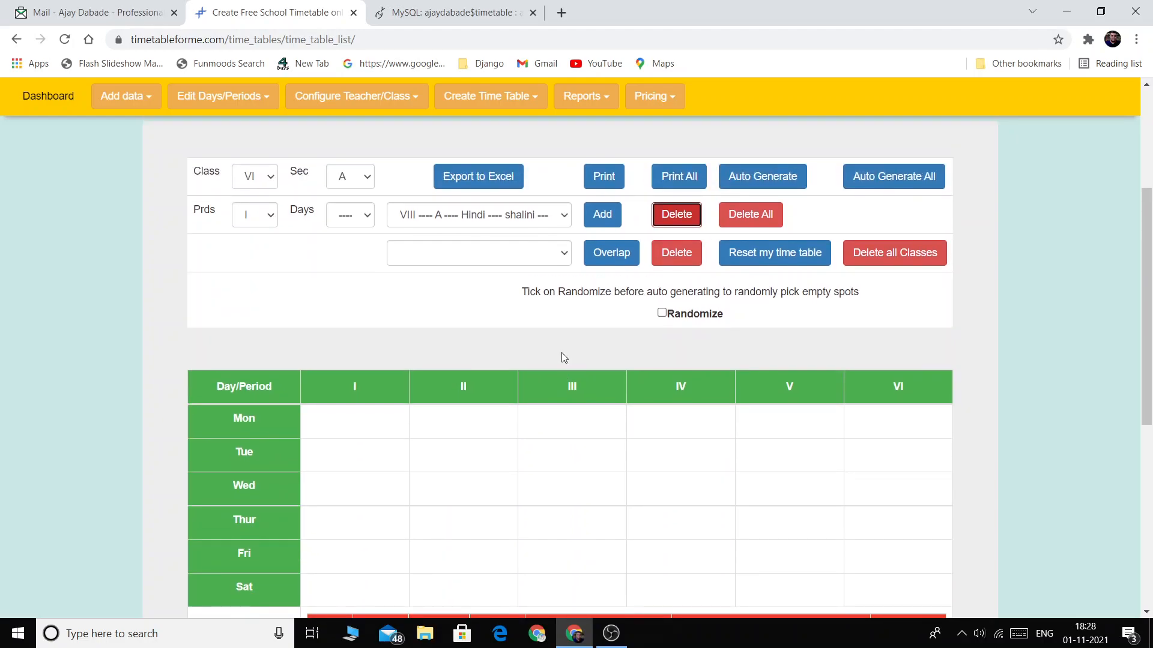
Step: Add the Hindi record to period I on Monday only and check the grid
{"action": "left_click", "coordinate": [272, 221]}
{"action": "left_click", "coordinate": [304, 247]}
{"action": "left_click", "coordinate": [351, 215]}
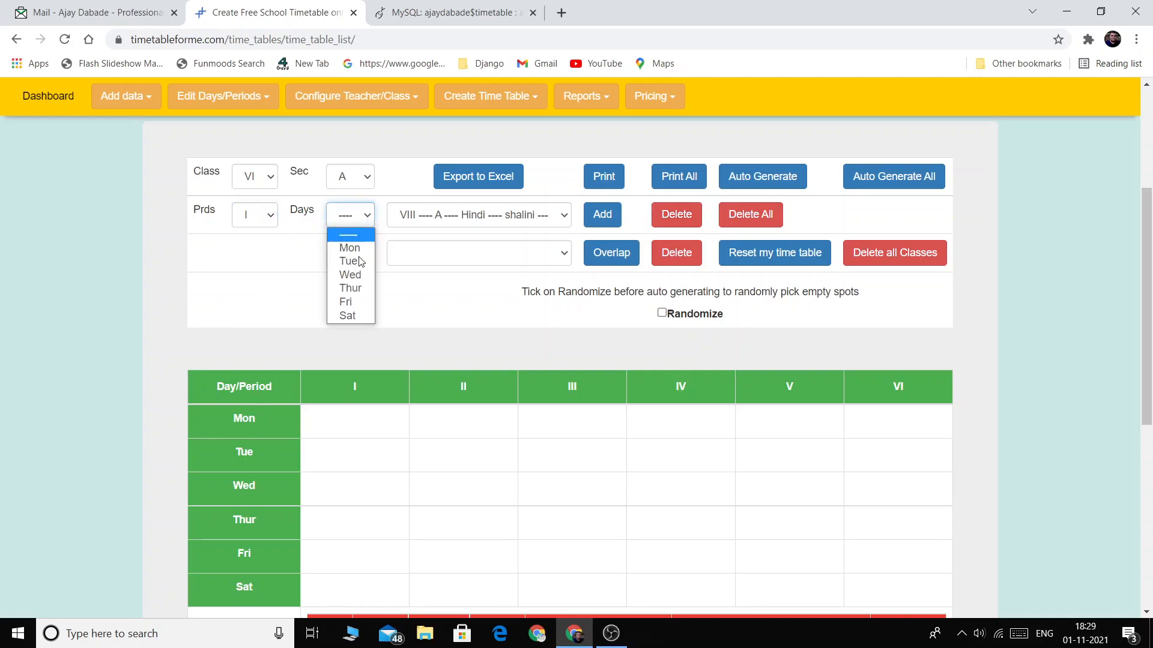
{"action": "left_click", "coordinate": [359, 251]}
{"action": "left_click", "coordinate": [481, 218]}
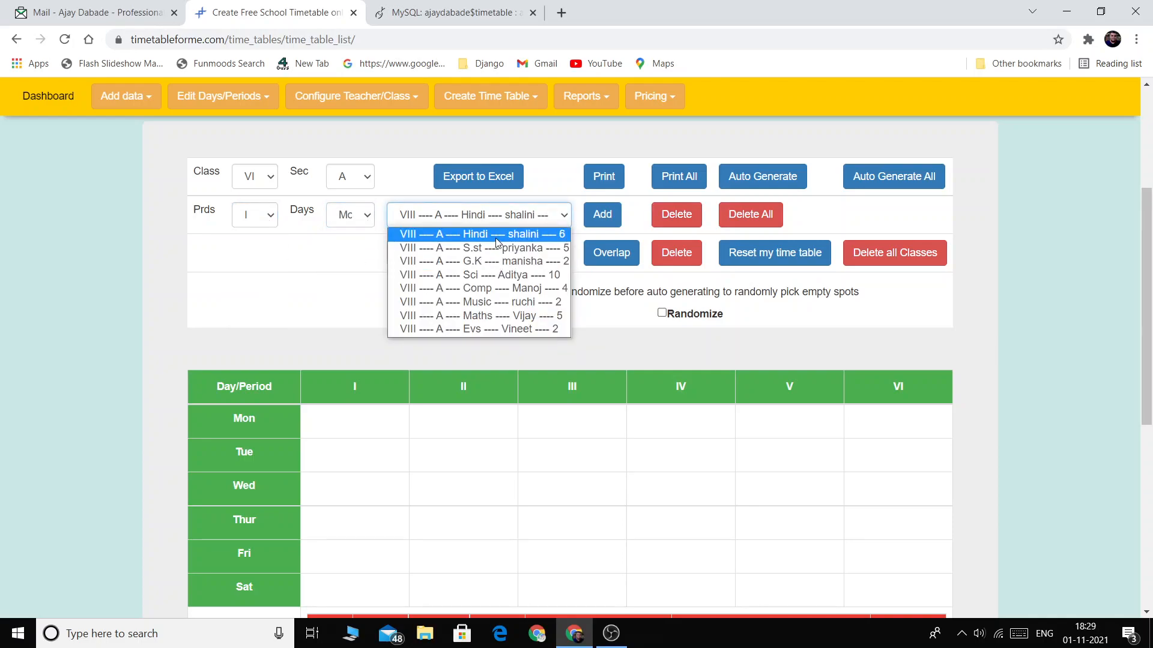
{"action": "left_click", "coordinate": [512, 240]}
{"action": "left_click", "coordinate": [602, 214]}
{"action": "scroll", "coordinate": [308, 358], "scroll_direction": "down", "scroll_amount": 1}
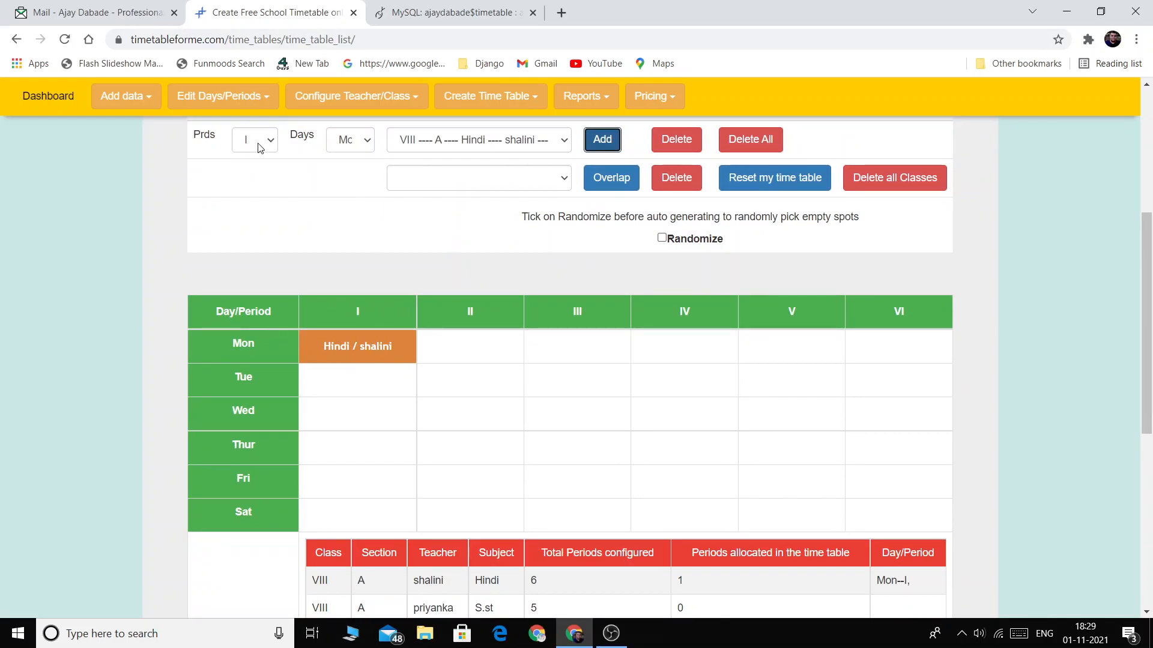
Step: Delete the Monday Hindi entry with the day left unspecified and add Hindi to period I for the whole week
{"action": "left_click", "coordinate": [358, 146]}
{"action": "left_click", "coordinate": [329, 169]}
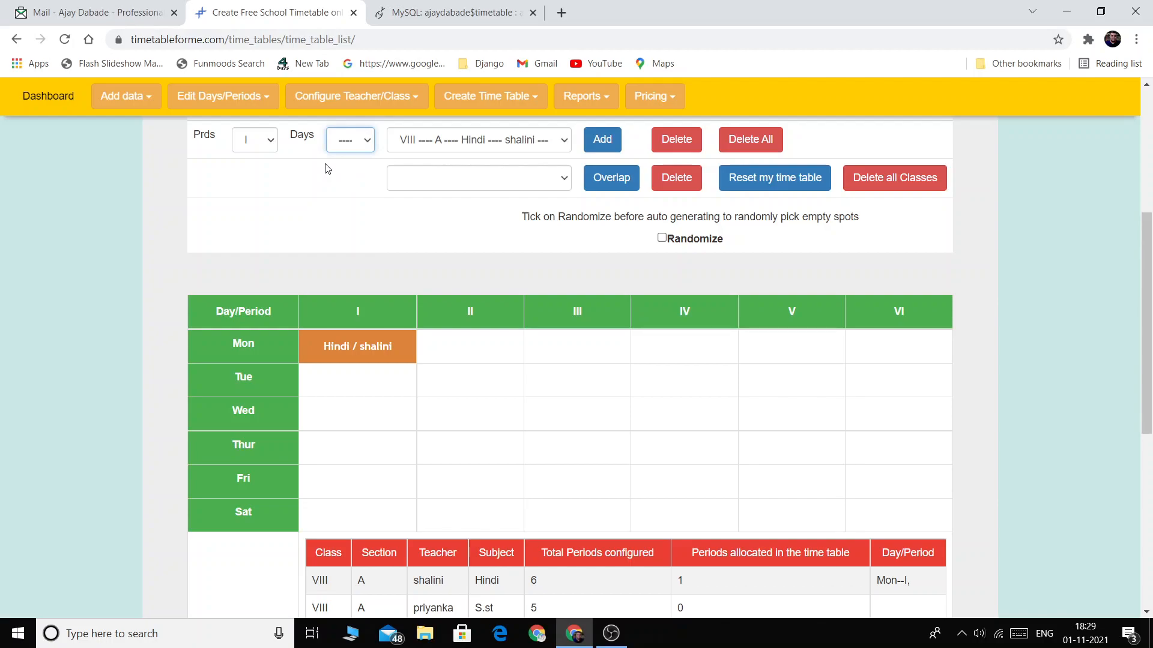
{"action": "left_click", "coordinate": [681, 149]}
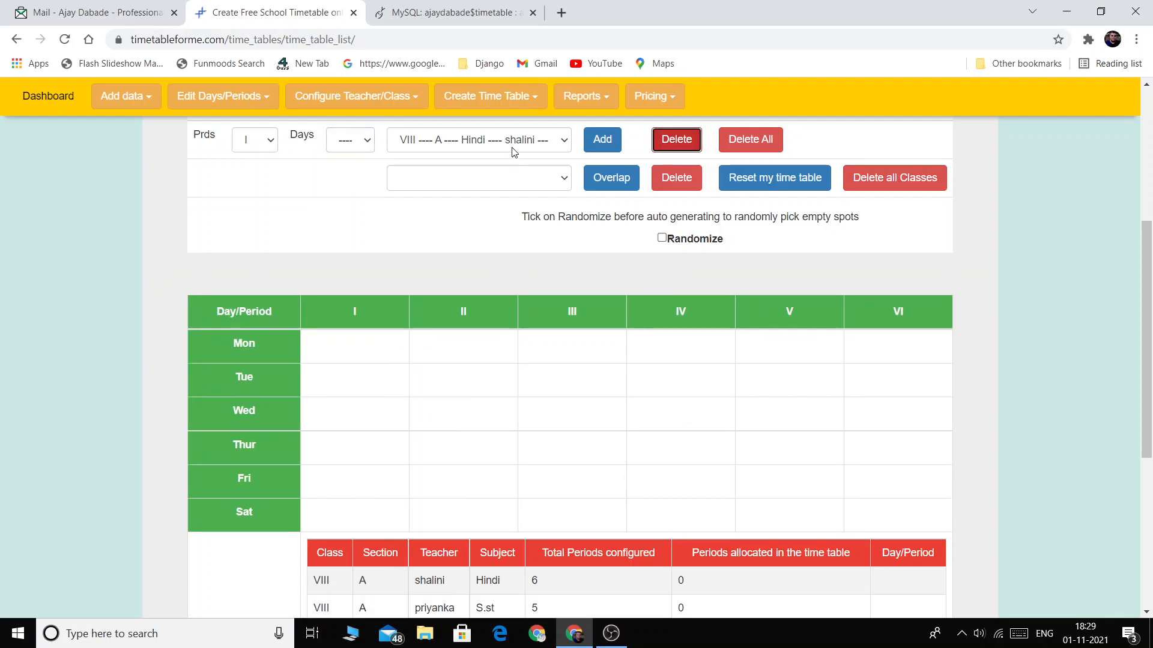
{"action": "left_click", "coordinate": [602, 144]}
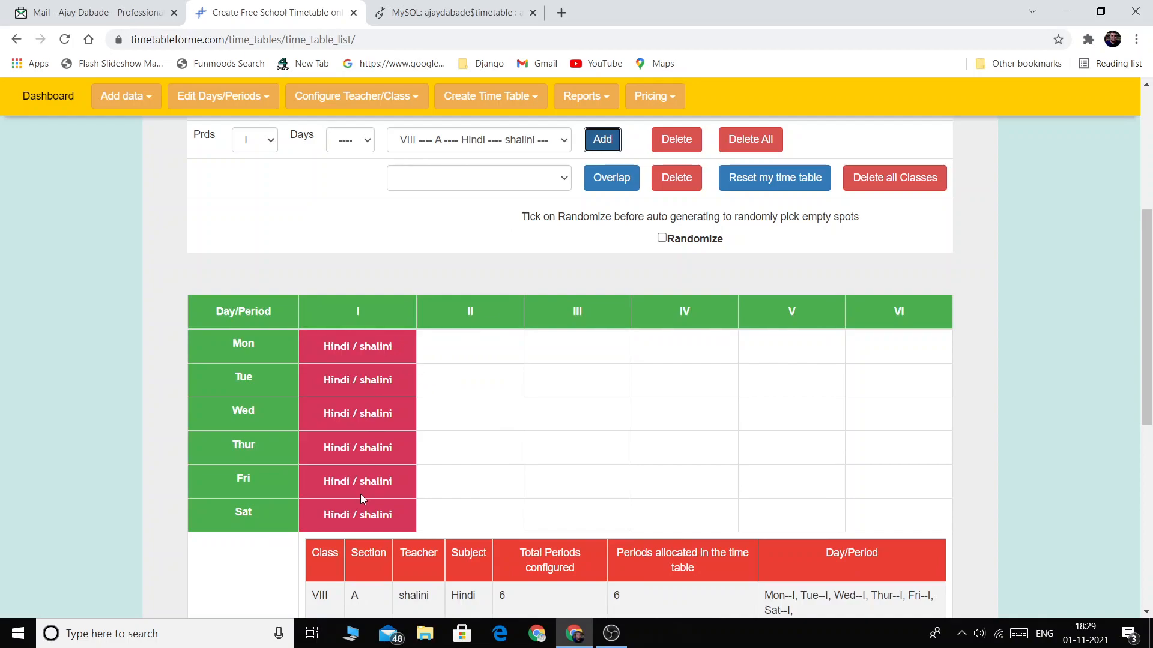
Step: Delete only the Monday entry of Hindi from period I
{"action": "left_click", "coordinate": [350, 140]}
{"action": "left_click", "coordinate": [357, 175]}
{"action": "left_click", "coordinate": [676, 140]}
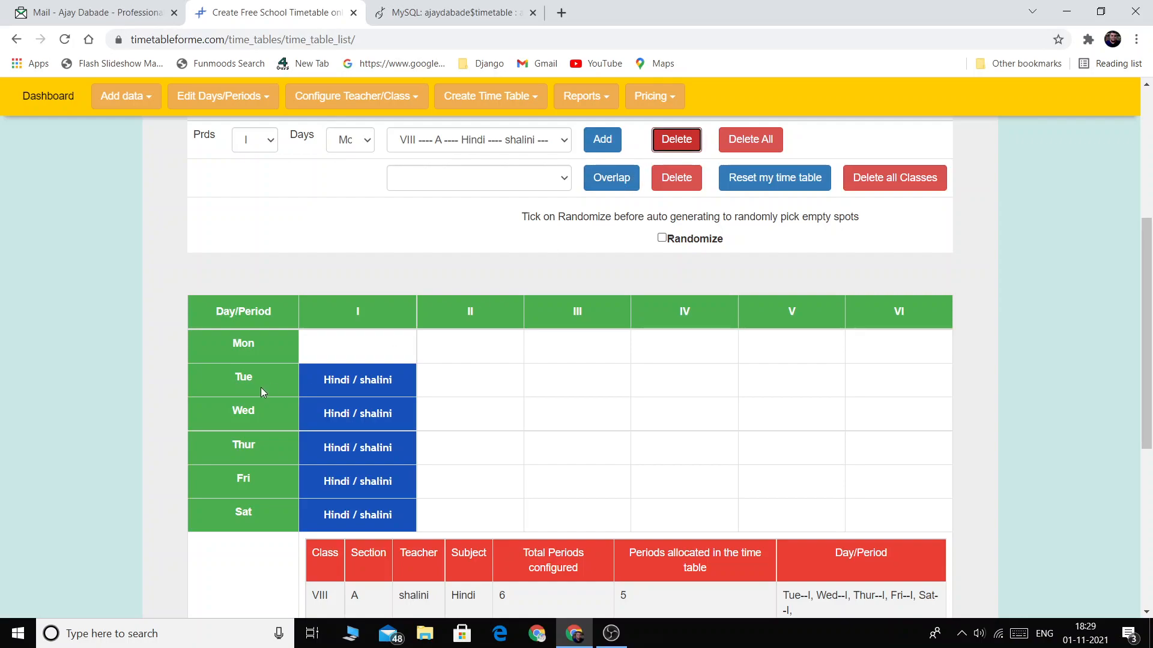
Step: Delete the remaining Hindi entries from period I with the day left unspecified
{"action": "left_click", "coordinate": [474, 145]}
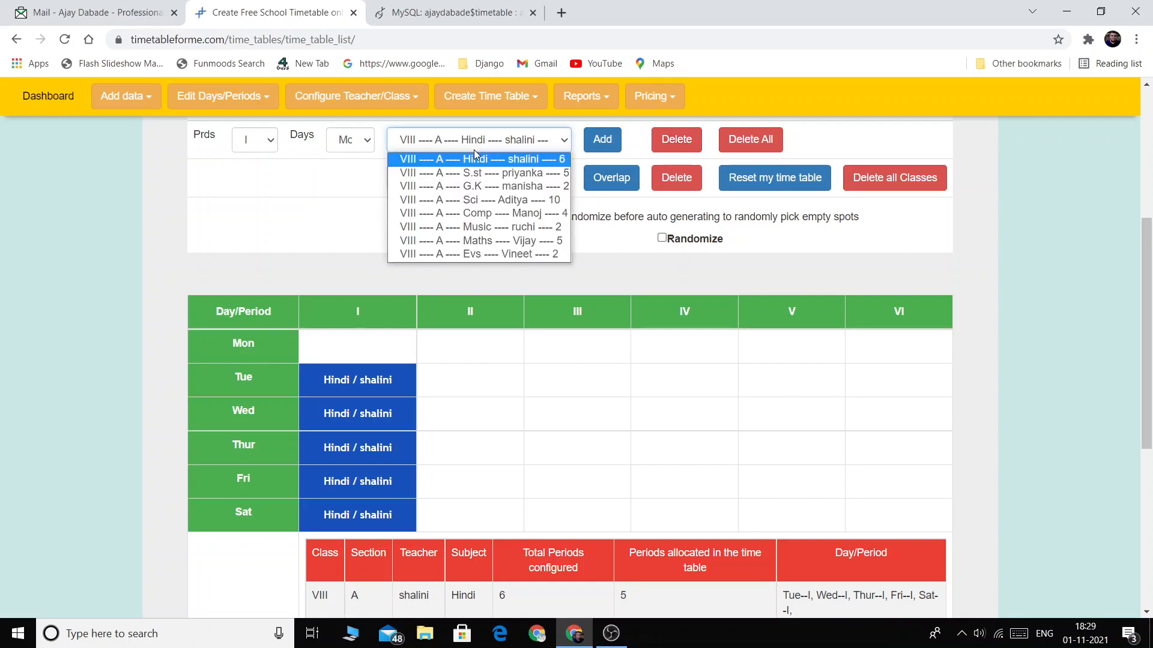
{"action": "left_click", "coordinate": [363, 141]}
{"action": "left_click", "coordinate": [359, 157]}
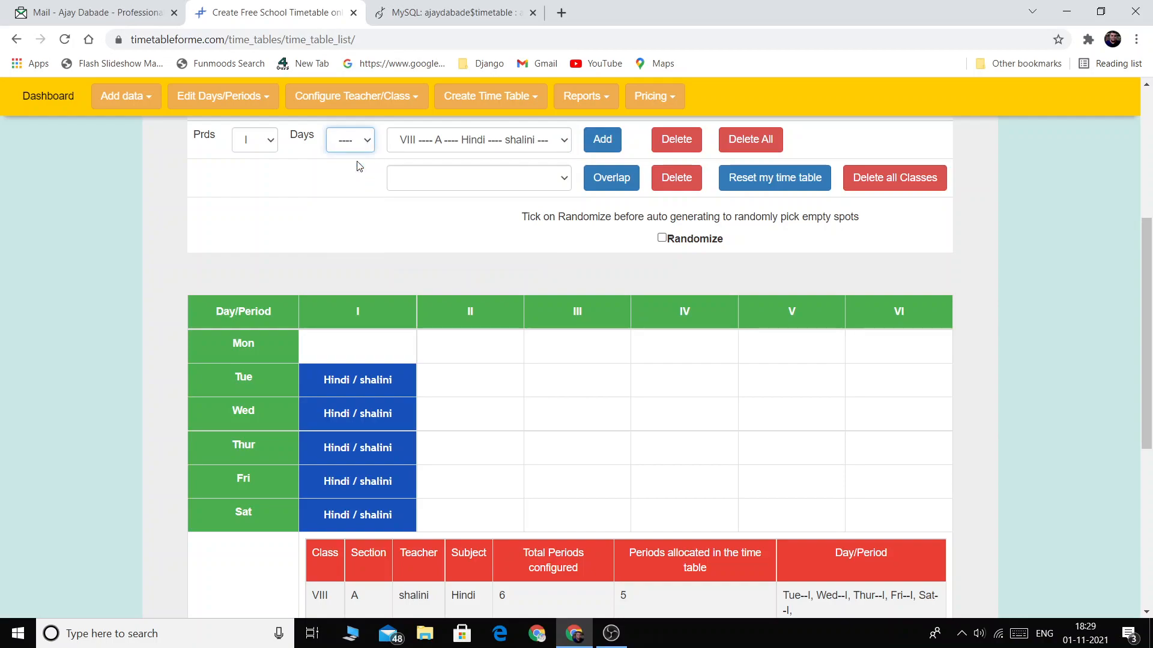
{"action": "left_click", "coordinate": [665, 144]}
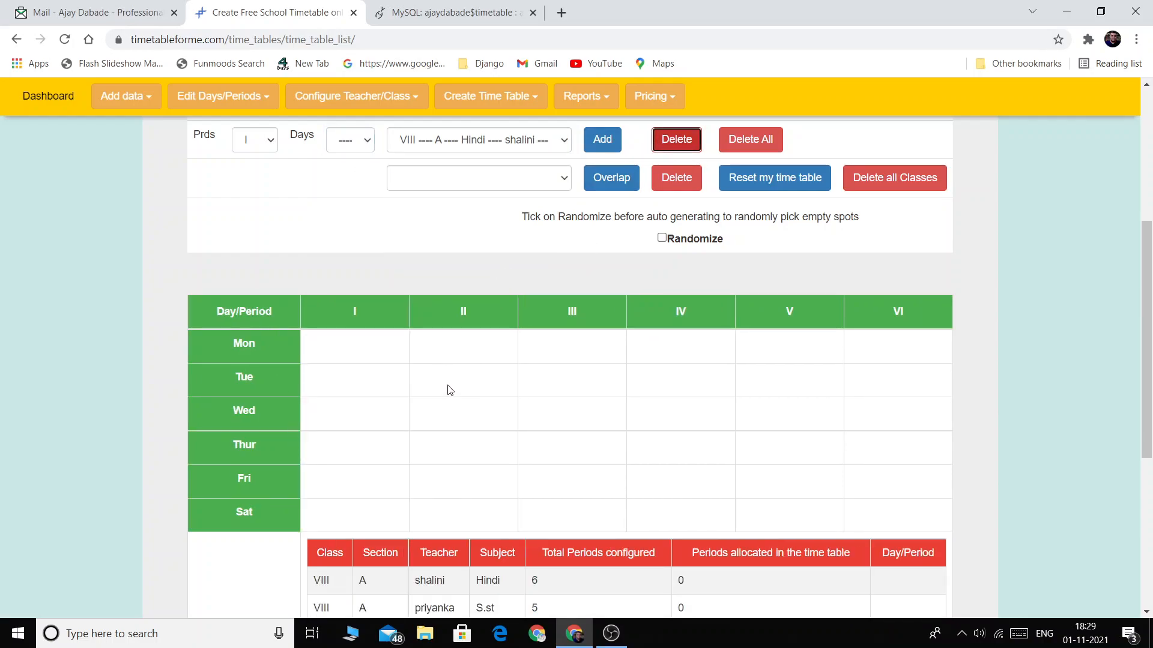
Step: Add Hindi to all Monday periods by leaving the period unspecified, and delete those entries again
{"action": "scroll", "coordinate": [468, 403], "scroll_direction": "up", "scroll_amount": 2}
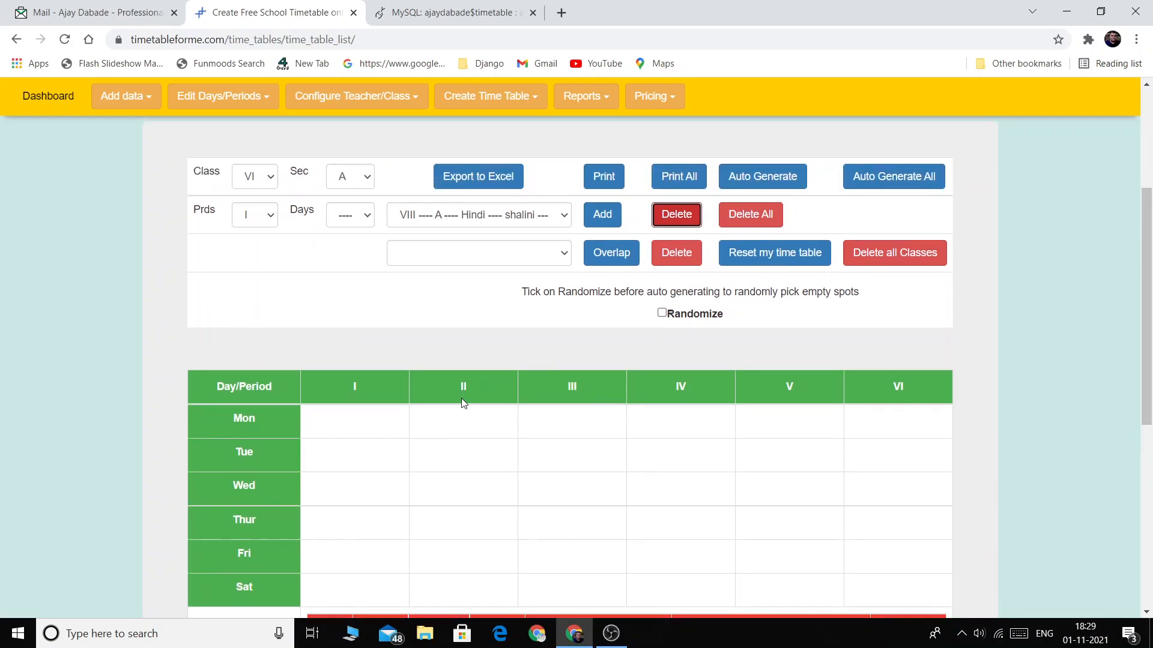
{"action": "left_click", "coordinate": [258, 220]}
{"action": "left_click", "coordinate": [258, 240]}
{"action": "left_click", "coordinate": [371, 216]}
{"action": "left_click", "coordinate": [356, 250]}
{"action": "left_click", "coordinate": [603, 215]}
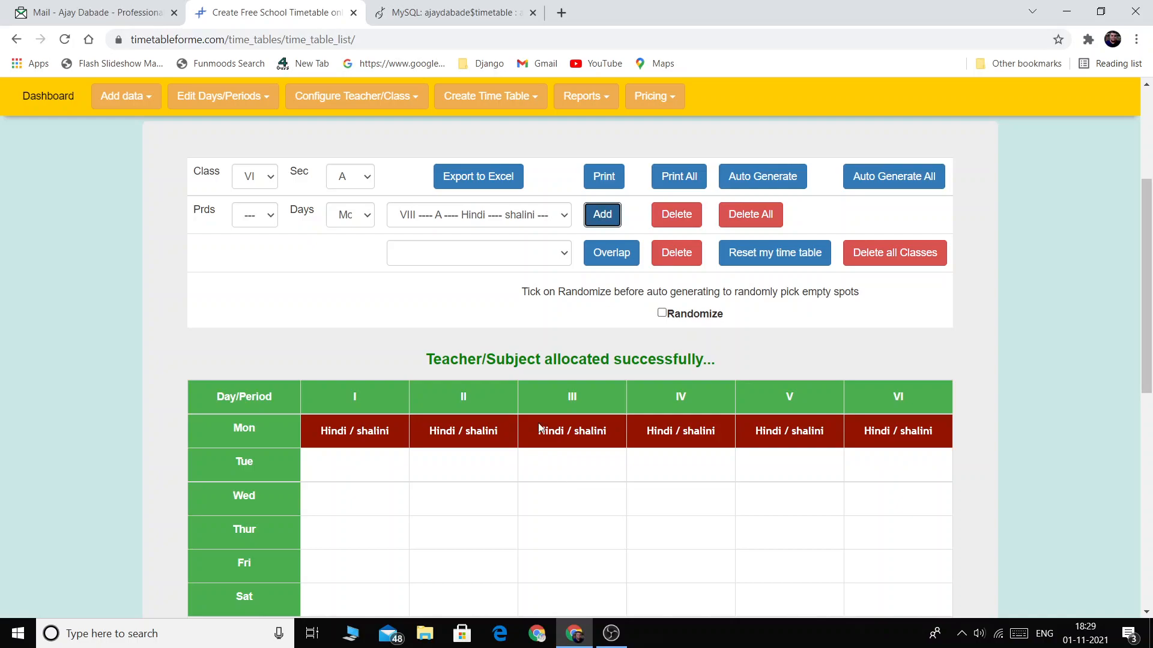
{"action": "left_click", "coordinate": [675, 213]}
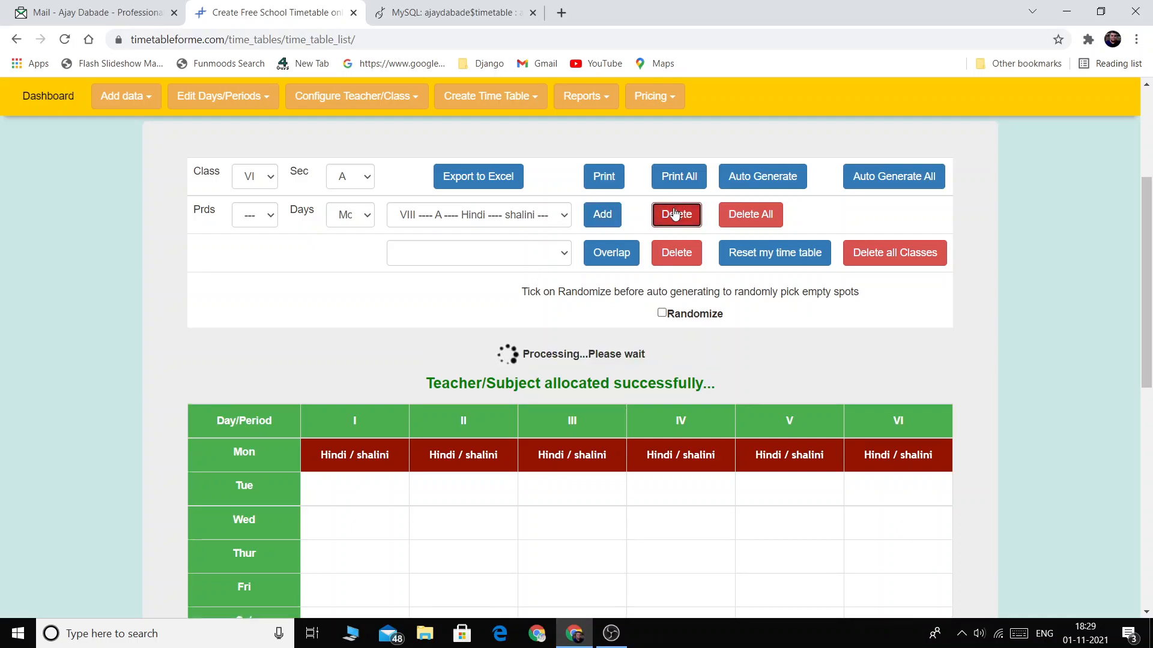
Step: Add the Comp record to Monday with the period left unspecified, and delete its entries again
{"action": "left_click", "coordinate": [515, 219]}
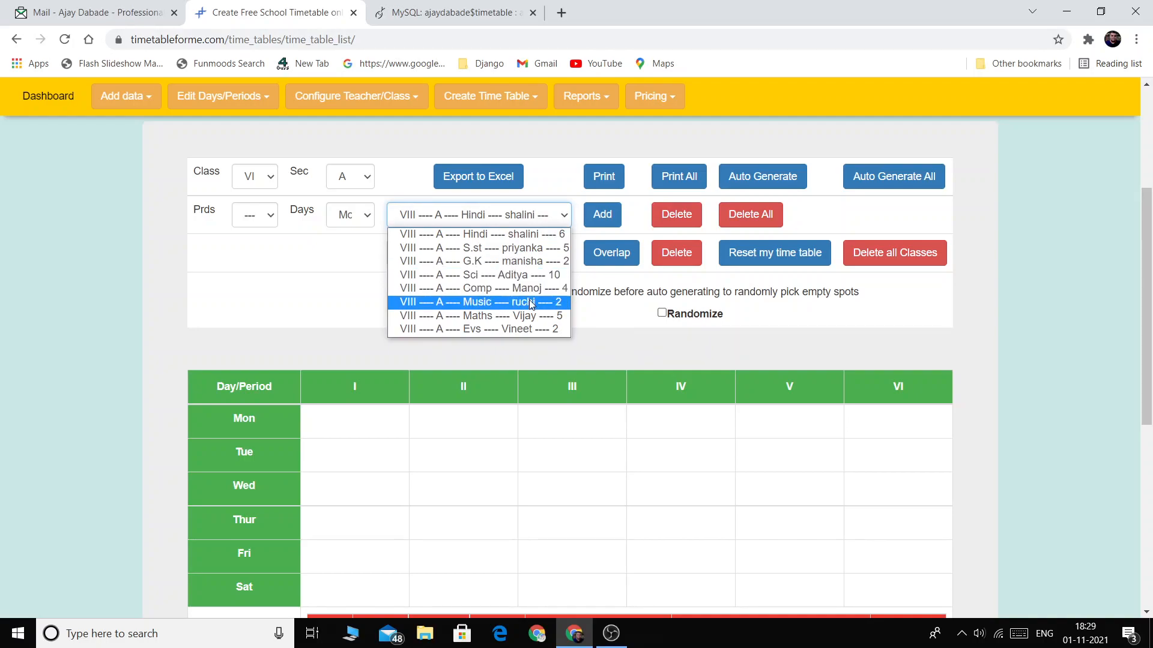
{"action": "left_click", "coordinate": [522, 289]}
{"action": "left_click", "coordinate": [603, 217]}
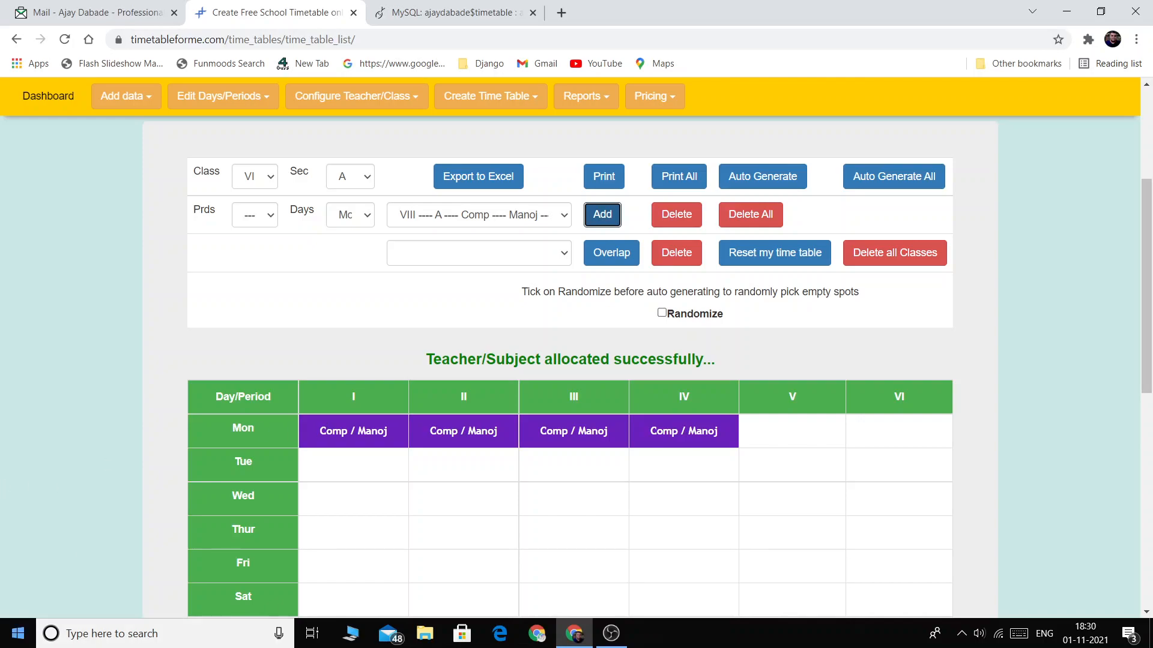
{"action": "left_click", "coordinate": [676, 214]}
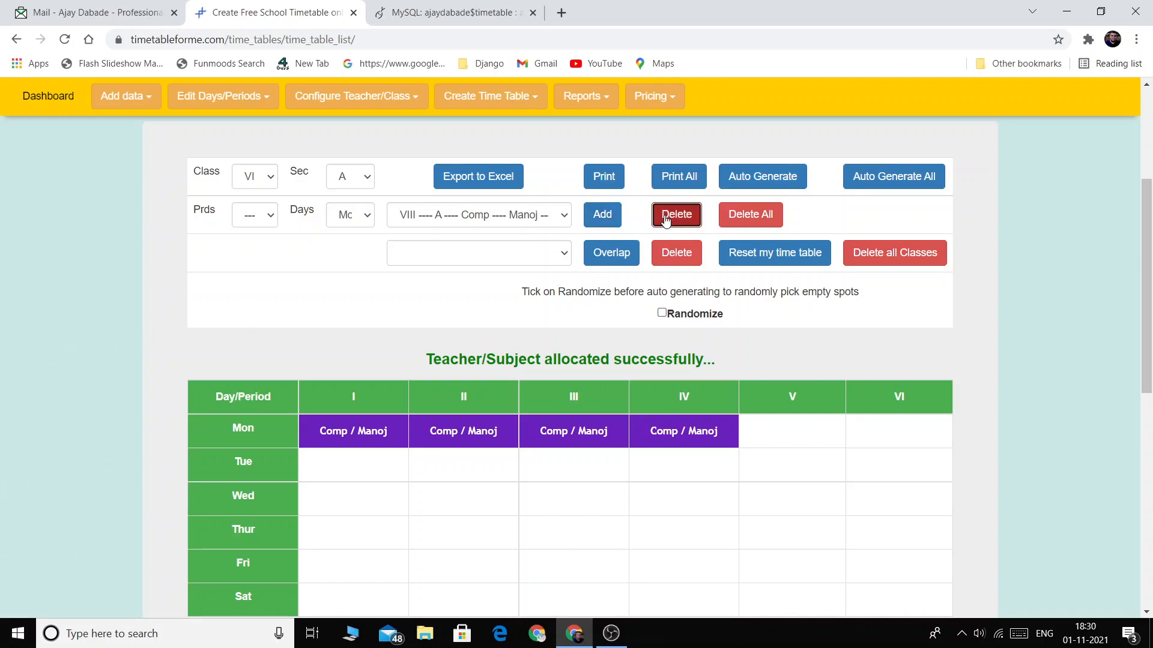
Step: Turn on Randomize and add the Comp record to Monday with the period left unspecified
{"action": "left_click", "coordinate": [662, 313]}
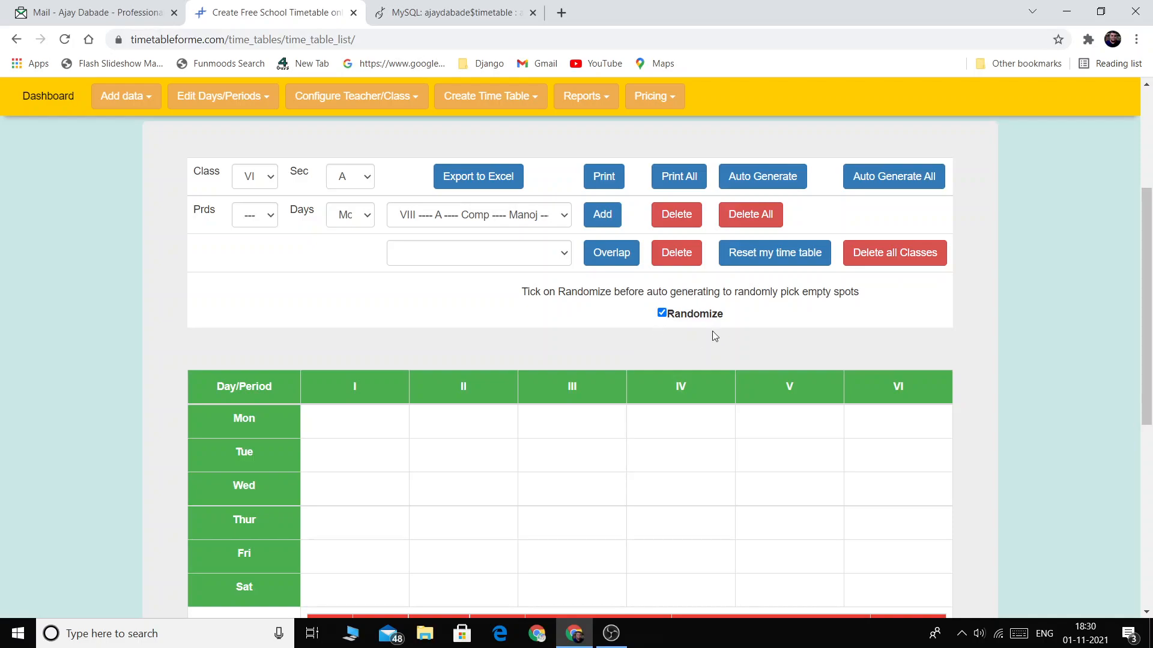
{"action": "left_click", "coordinate": [610, 220]}
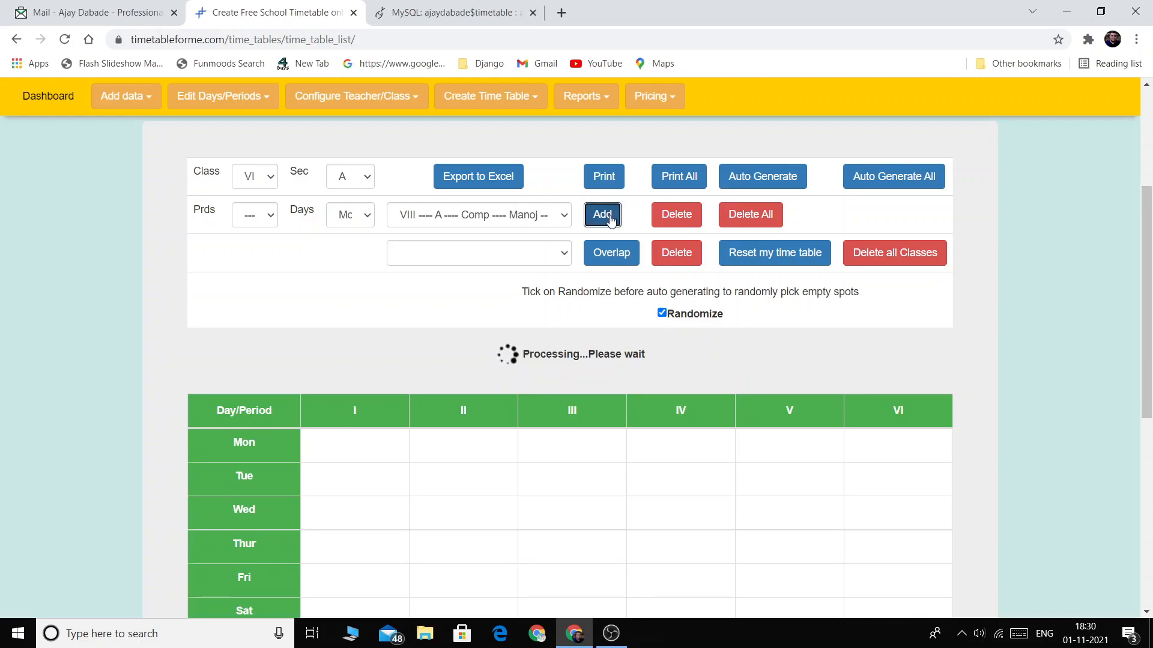
{"action": "left_click", "coordinate": [356, 216]}
{"action": "left_click", "coordinate": [356, 244]}
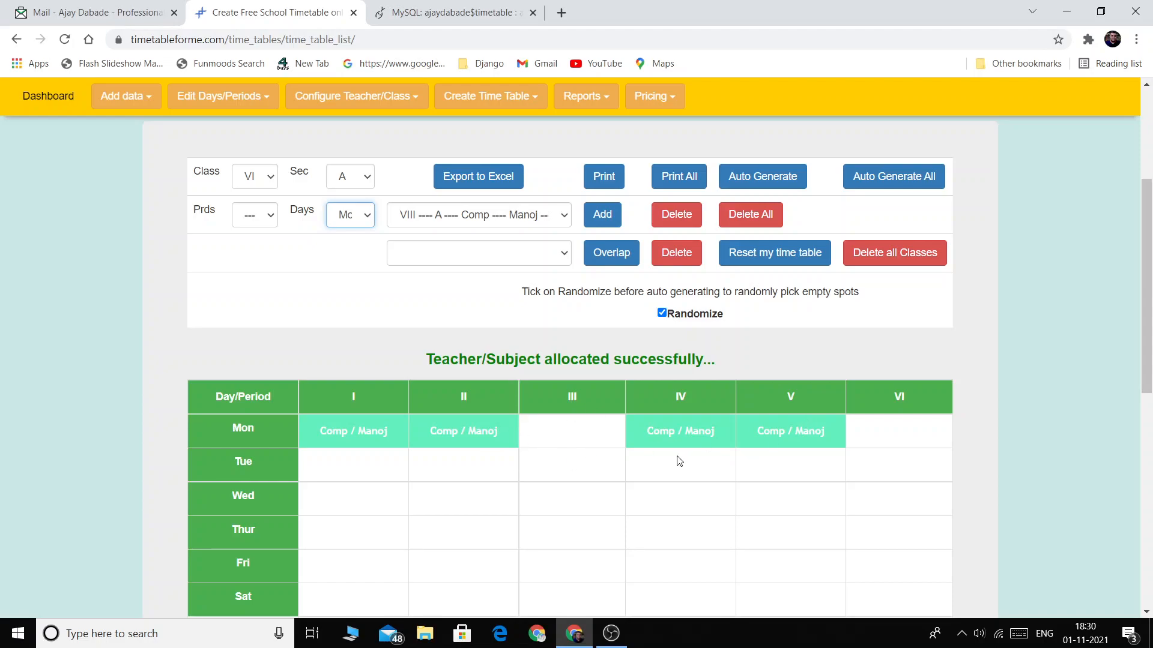
Step: Reshuffle the Monday Comp periods three times by deleting and re-adding them with Randomize on, and clear them at the end
{"action": "left_click", "coordinate": [676, 214]}
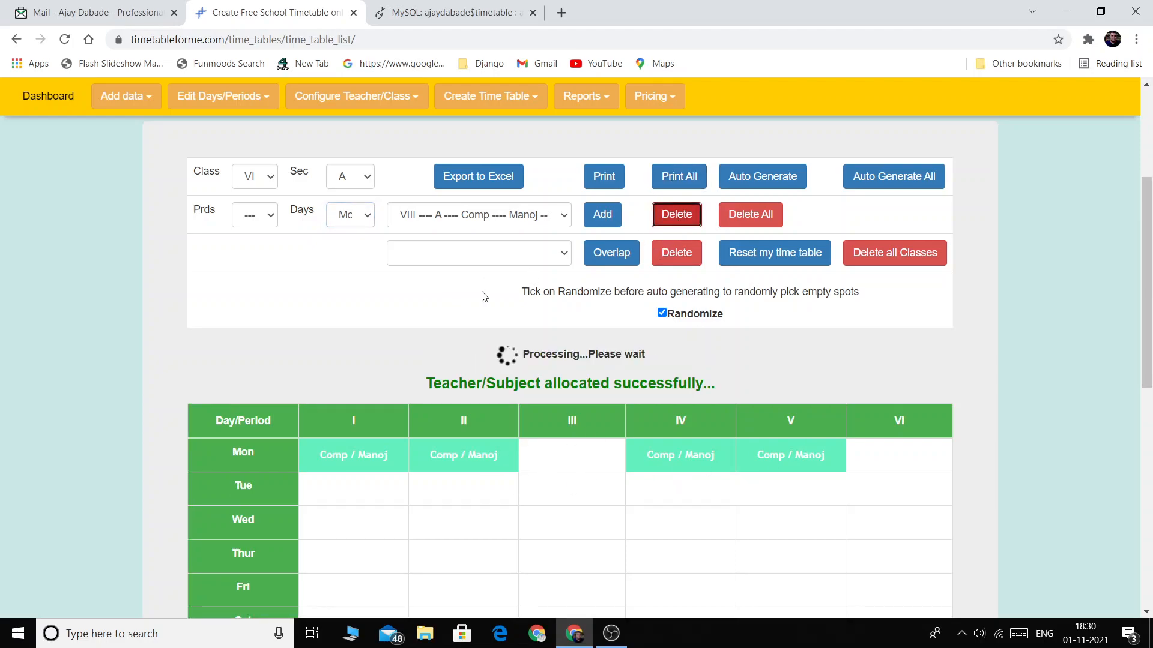
{"action": "left_click", "coordinate": [602, 215]}
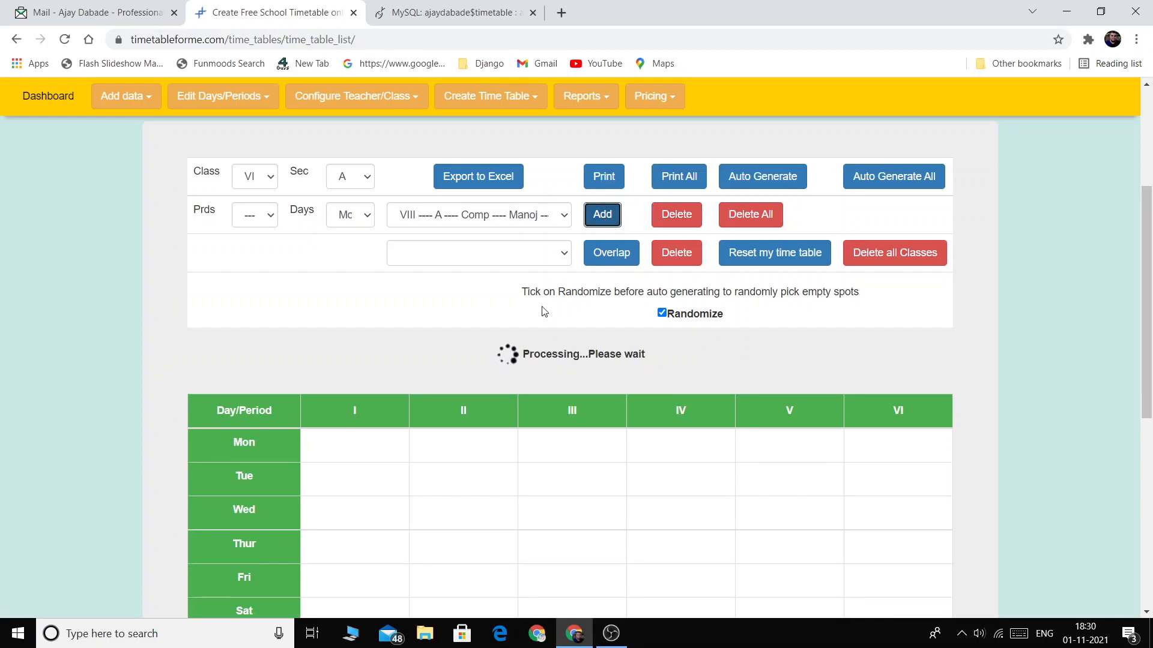
{"action": "left_click", "coordinate": [689, 223]}
{"action": "left_click", "coordinate": [601, 227]}
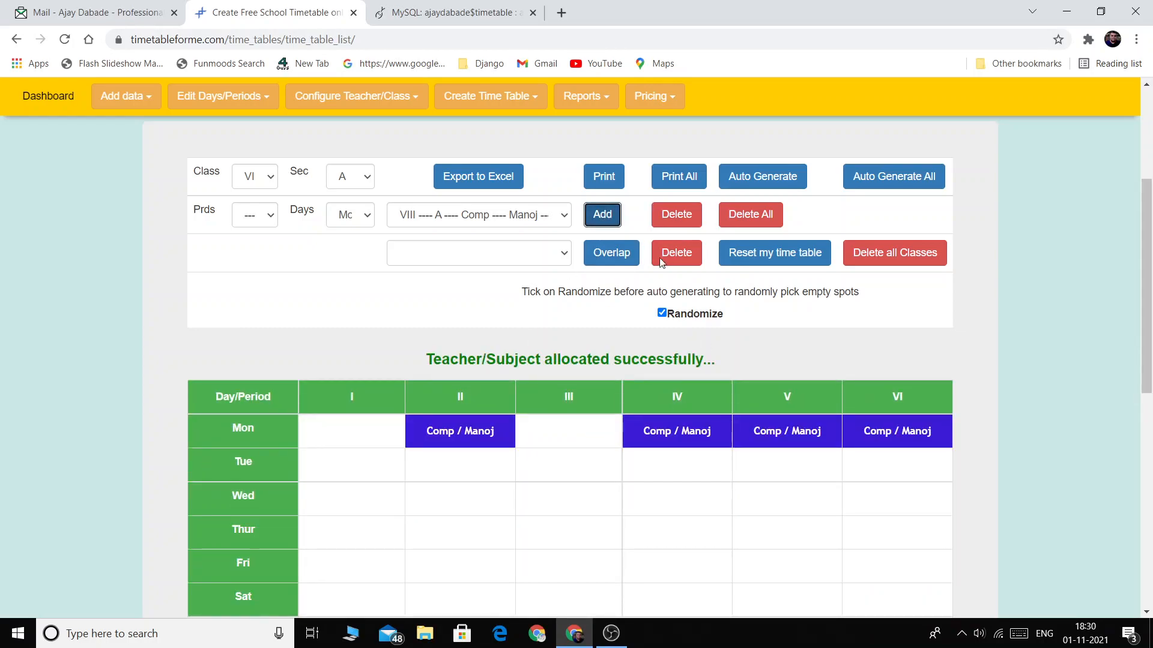
{"action": "left_click", "coordinate": [687, 216]}
{"action": "left_click", "coordinate": [604, 215]}
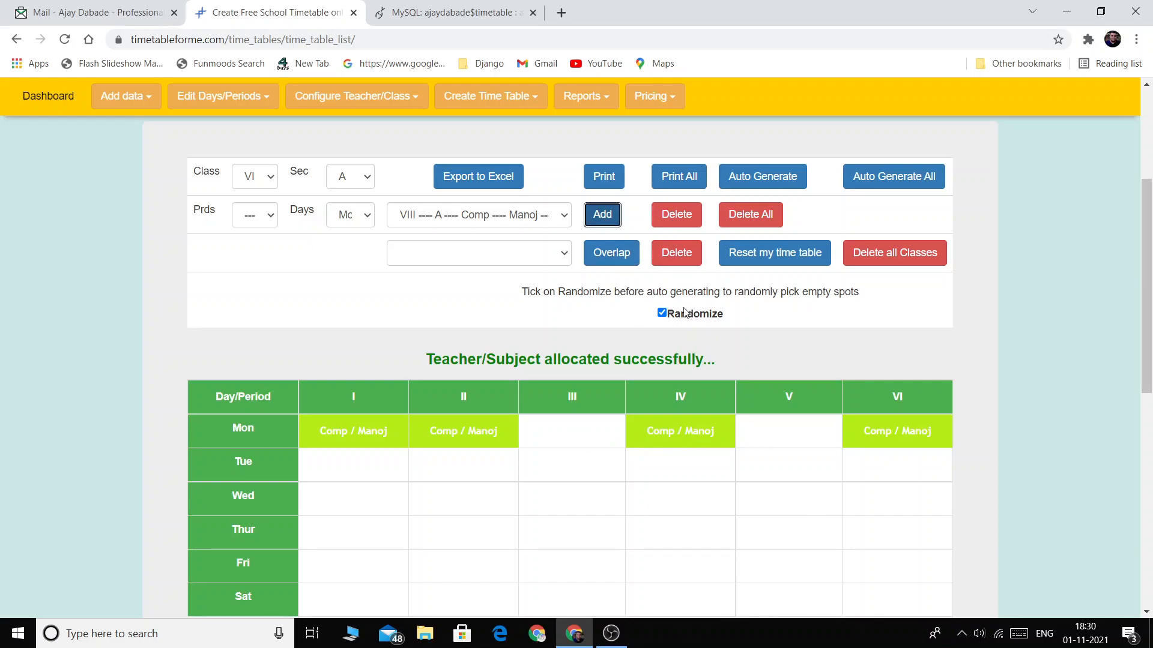
{"action": "left_click", "coordinate": [358, 216]}
{"action": "left_click", "coordinate": [361, 243]}
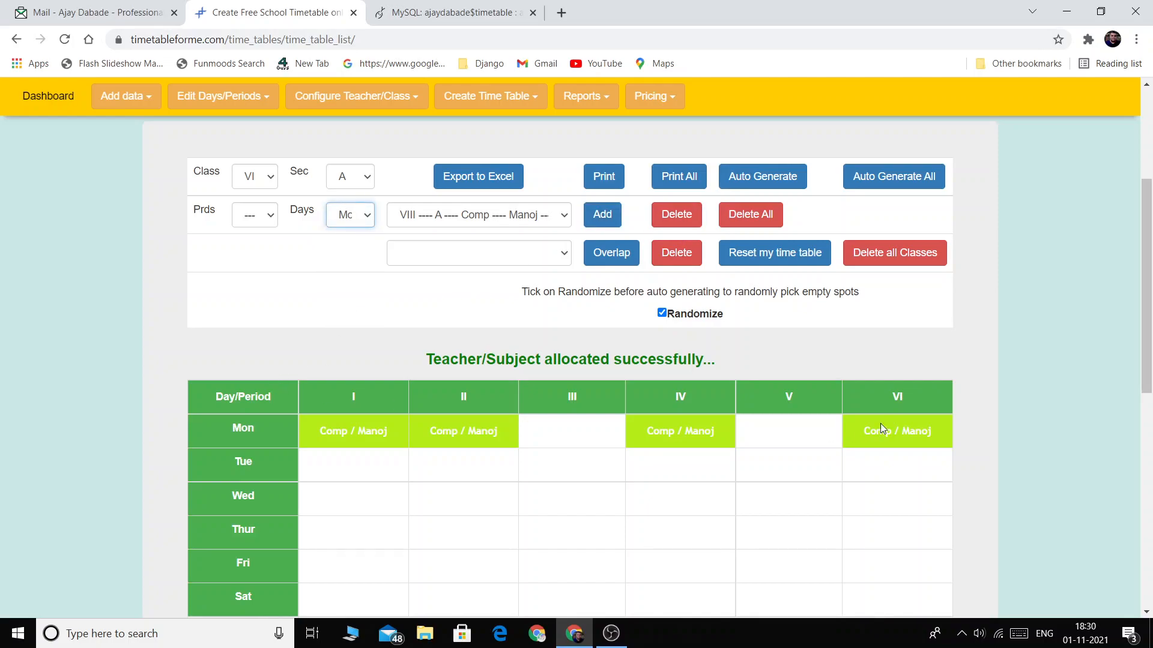
{"action": "left_click", "coordinate": [677, 215]}
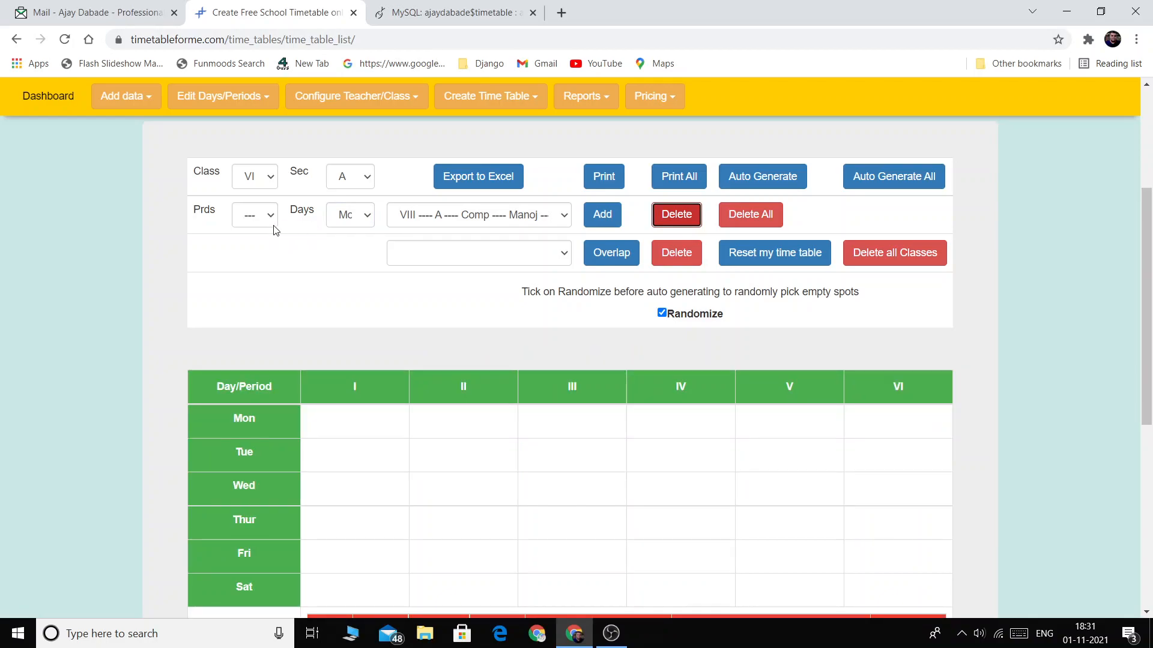
Step: Add the S.st record to period I with the day left unspecified and Randomize on, and check the grid
{"action": "left_click", "coordinate": [266, 223]}
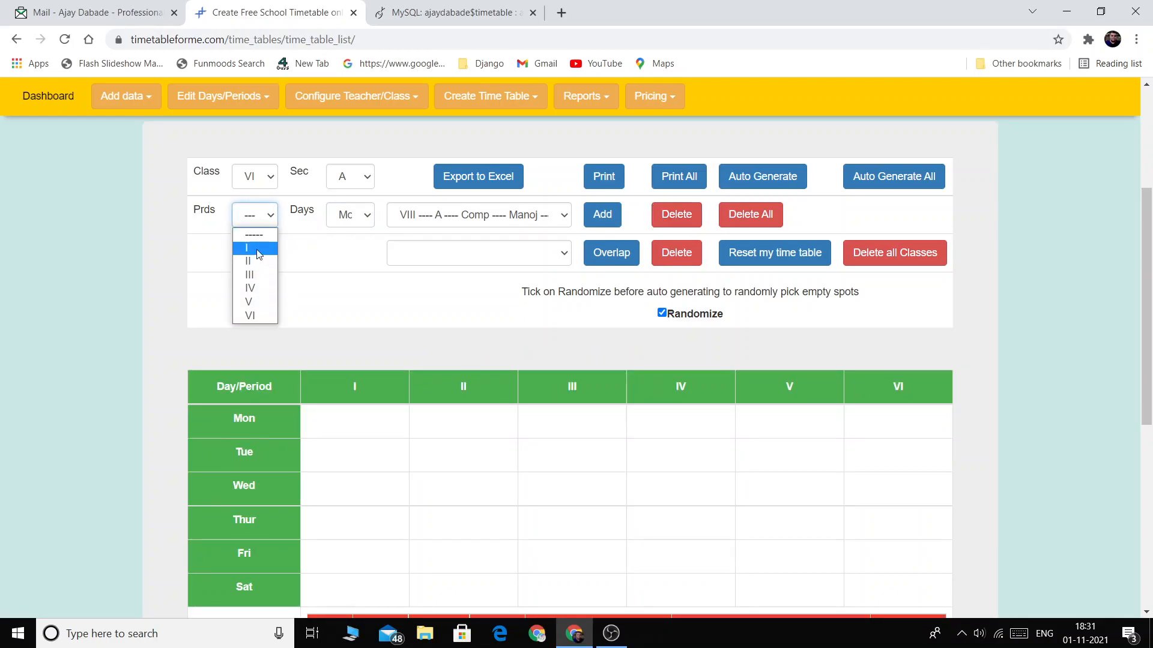
{"action": "left_click", "coordinate": [259, 248]}
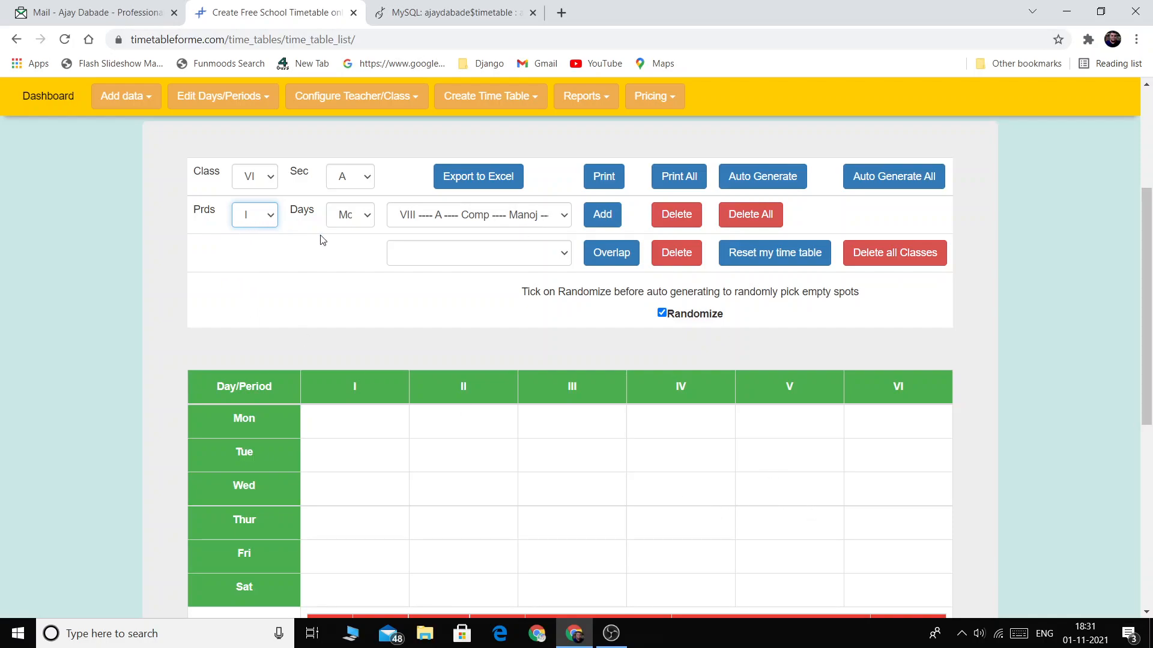
{"action": "left_click", "coordinate": [489, 221]}
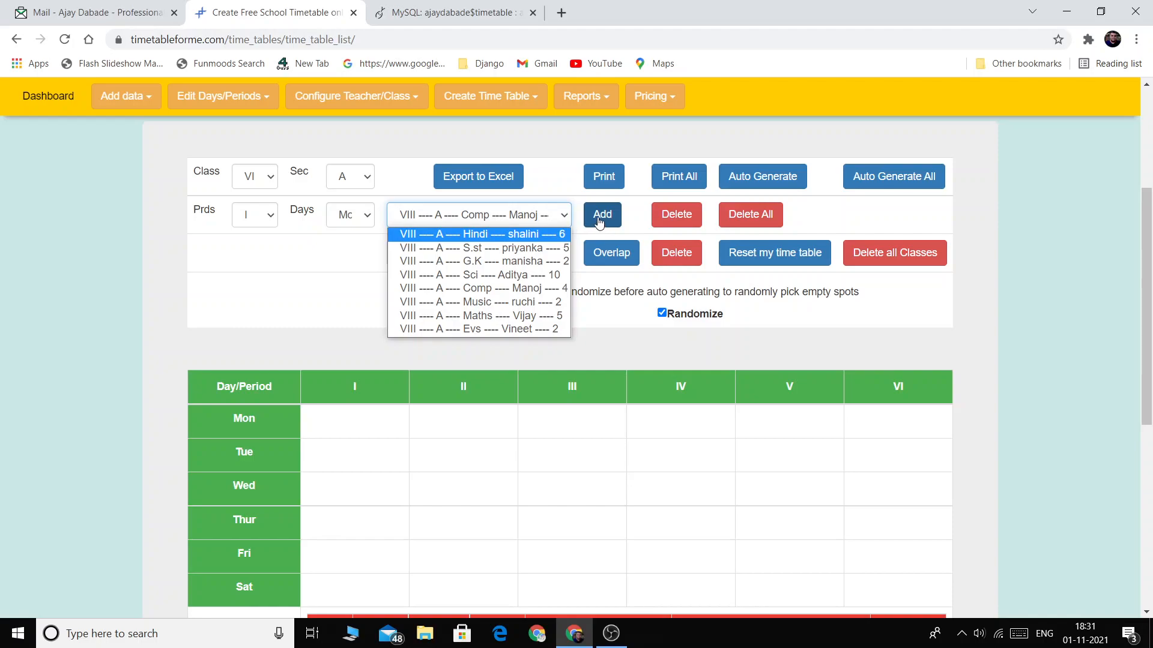
{"action": "left_click", "coordinate": [1018, 268]}
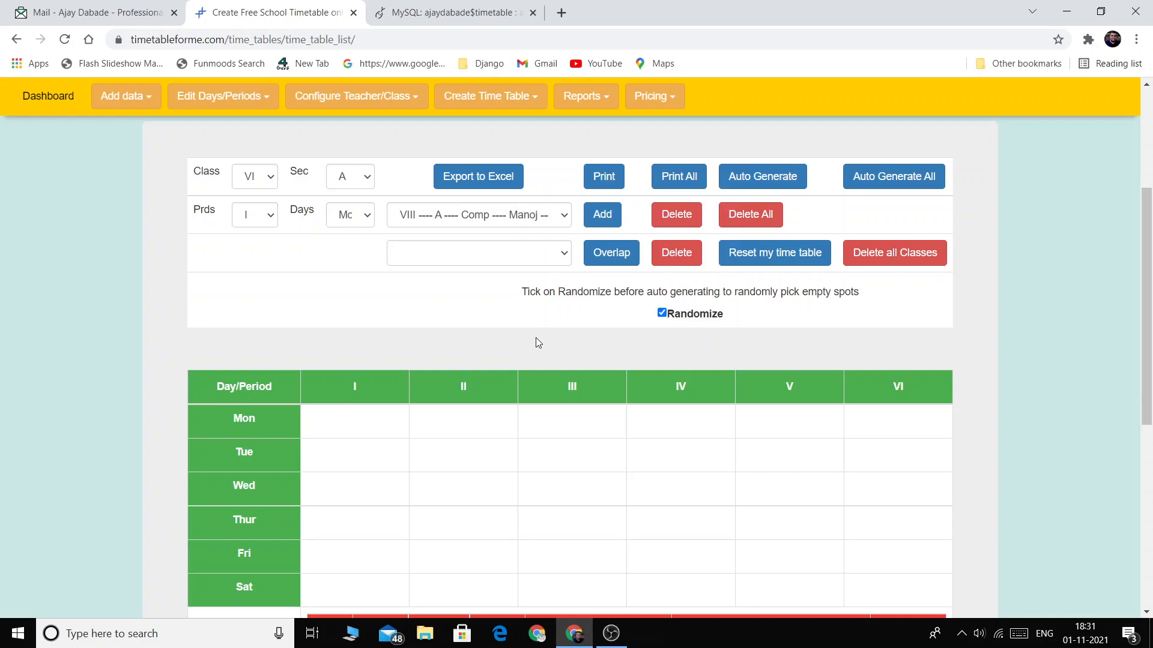
{"action": "left_click", "coordinate": [527, 224]}
{"action": "left_click", "coordinate": [520, 251]}
{"action": "left_click", "coordinate": [266, 211]}
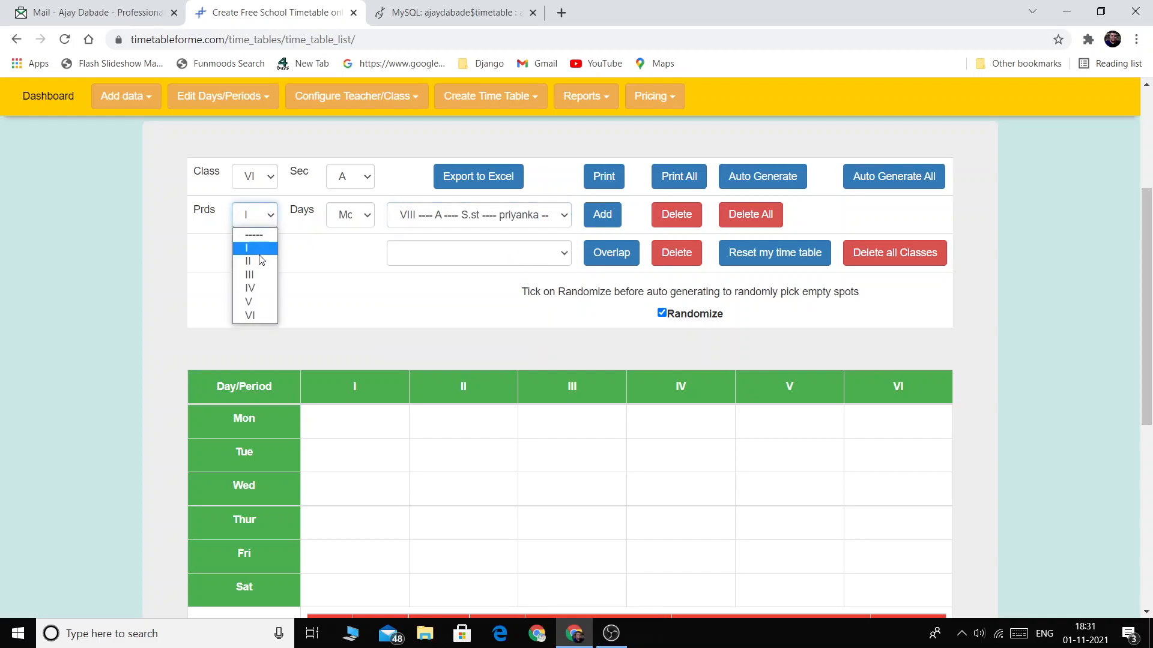
{"action": "left_click", "coordinate": [259, 253]}
{"action": "left_click", "coordinate": [269, 219]}
{"action": "left_click", "coordinate": [253, 251]}
{"action": "left_click", "coordinate": [350, 216]}
{"action": "left_click", "coordinate": [351, 239]}
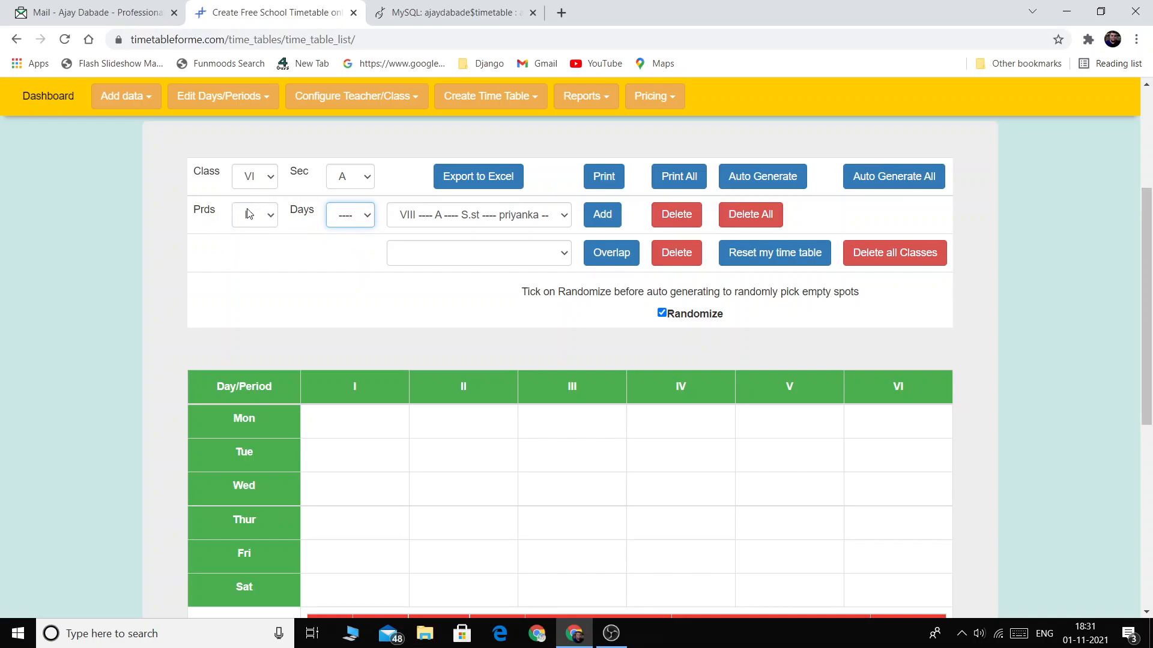
{"action": "left_click", "coordinate": [602, 215]}
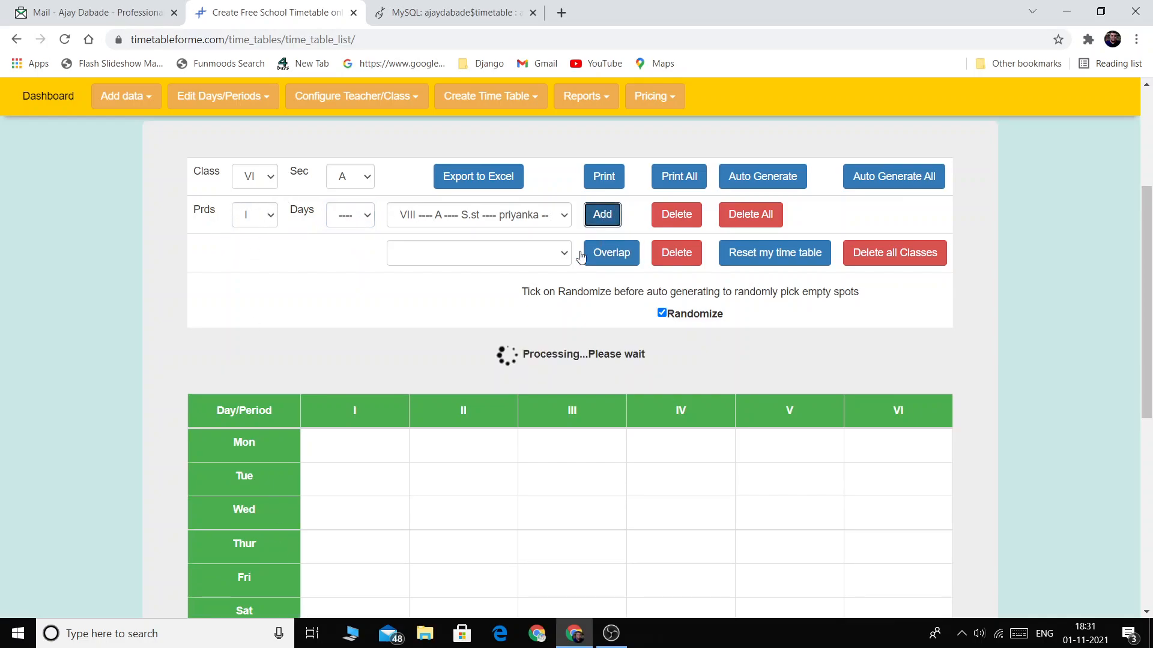
{"action": "scroll", "coordinate": [537, 274], "scroll_direction": "down", "scroll_amount": 1}
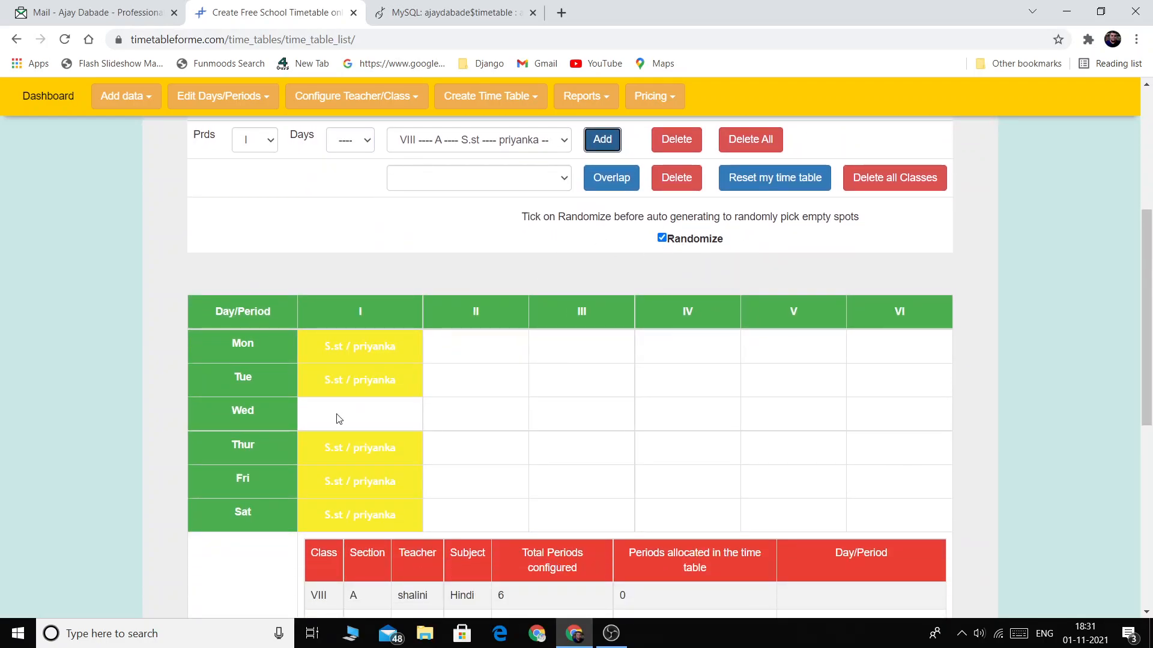
Step: Turn off Randomize, and delete and re-add the S.st entries in period I with the day left unspecified
{"action": "left_click", "coordinate": [663, 239]}
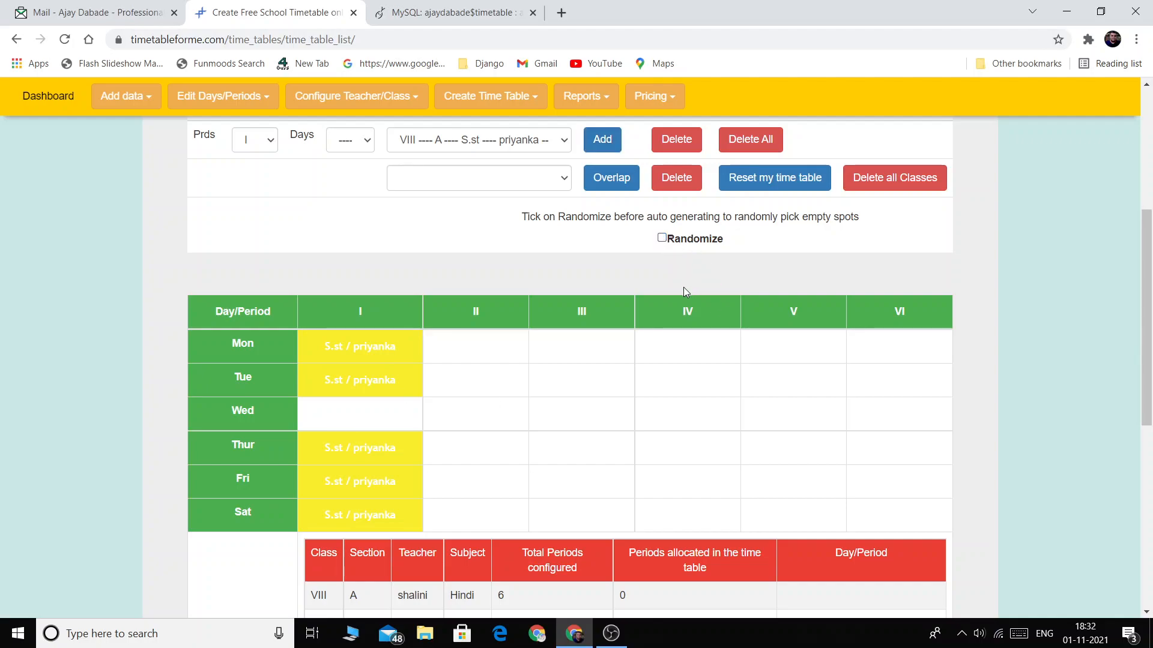
{"action": "left_click", "coordinate": [676, 140]}
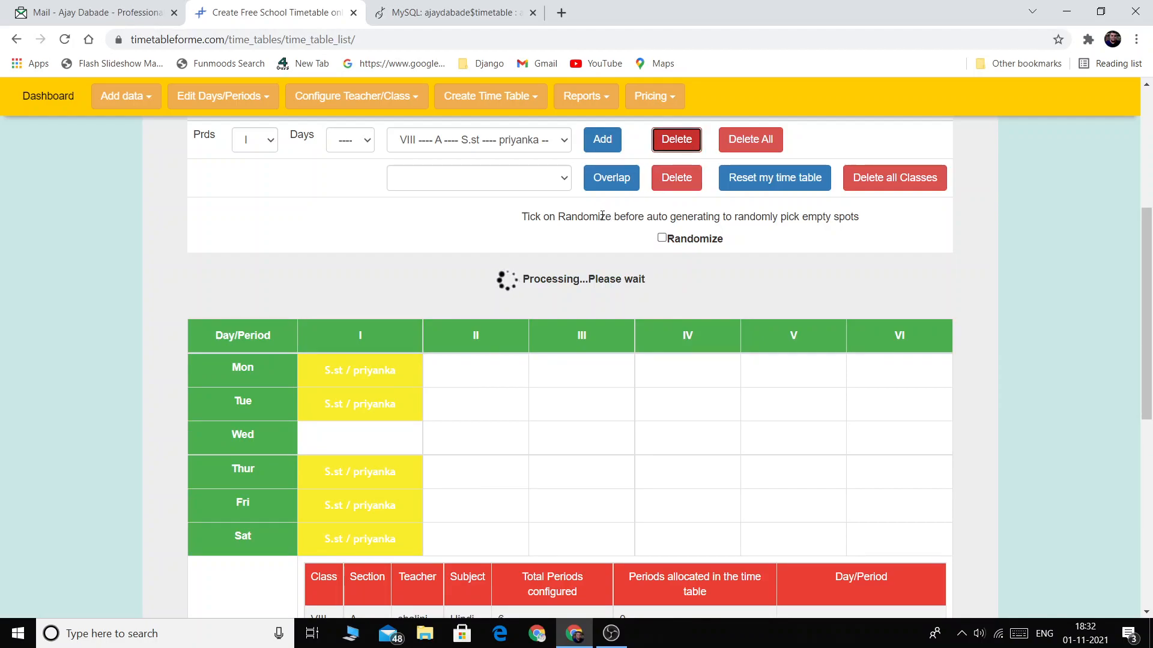
{"action": "left_click", "coordinate": [602, 139]}
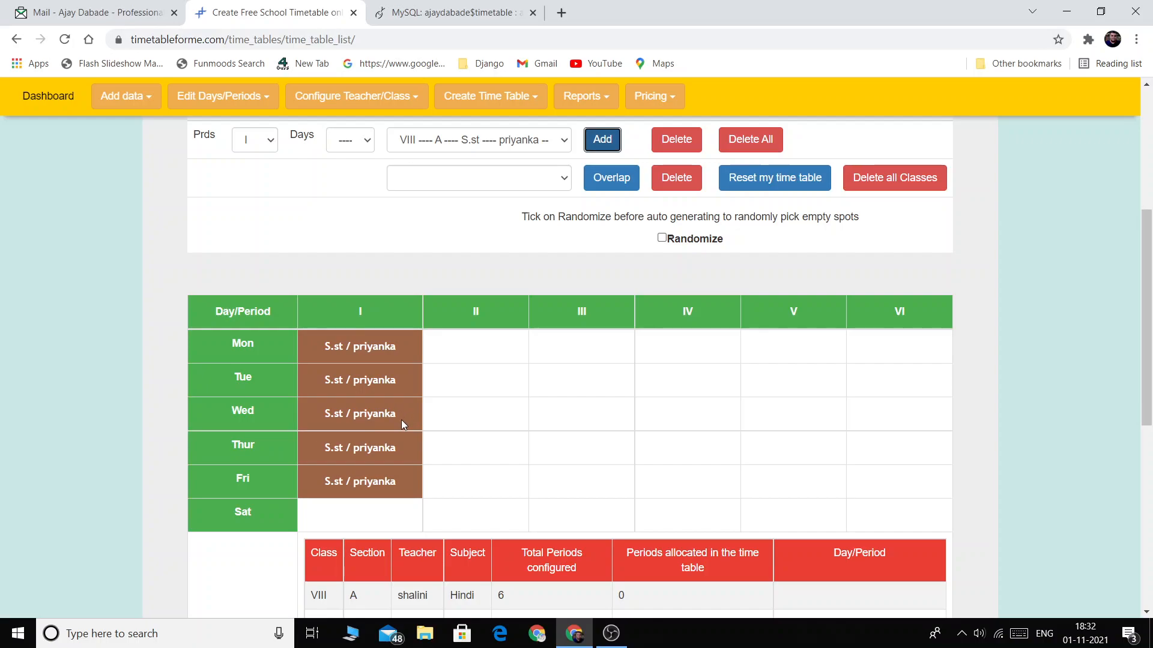
{"action": "scroll", "coordinate": [401, 424], "scroll_direction": "up", "scroll_amount": 1}
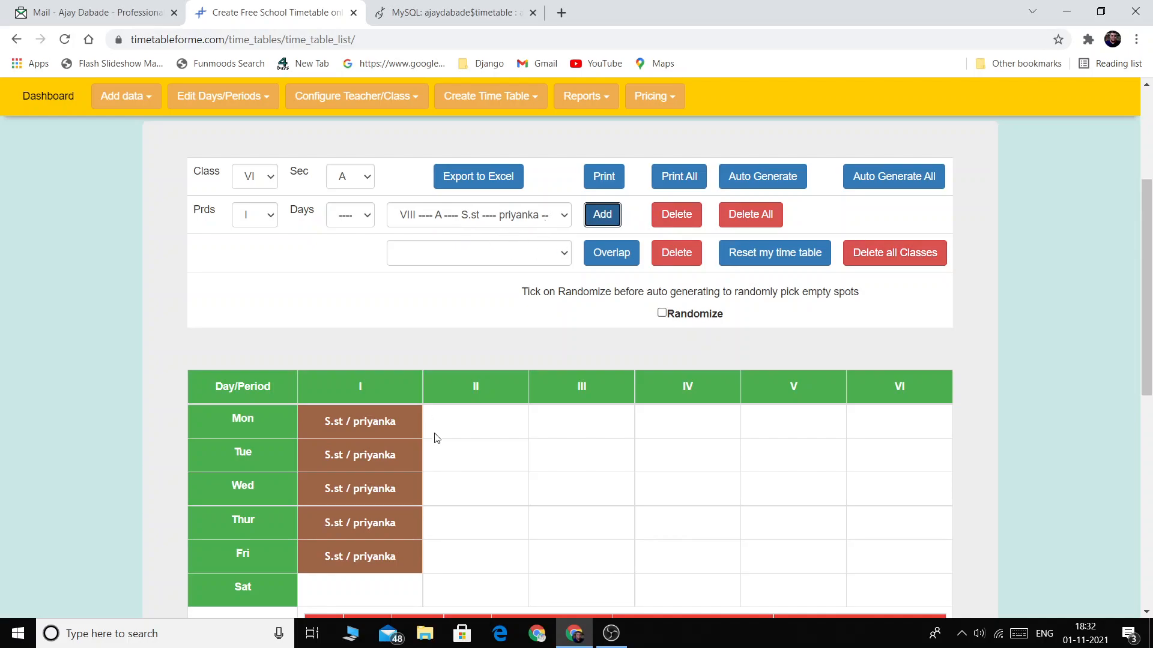
Step: Delete all timetable entries of class VIII A at once and look into the list of records for overlapping
{"action": "left_click", "coordinate": [755, 217]}
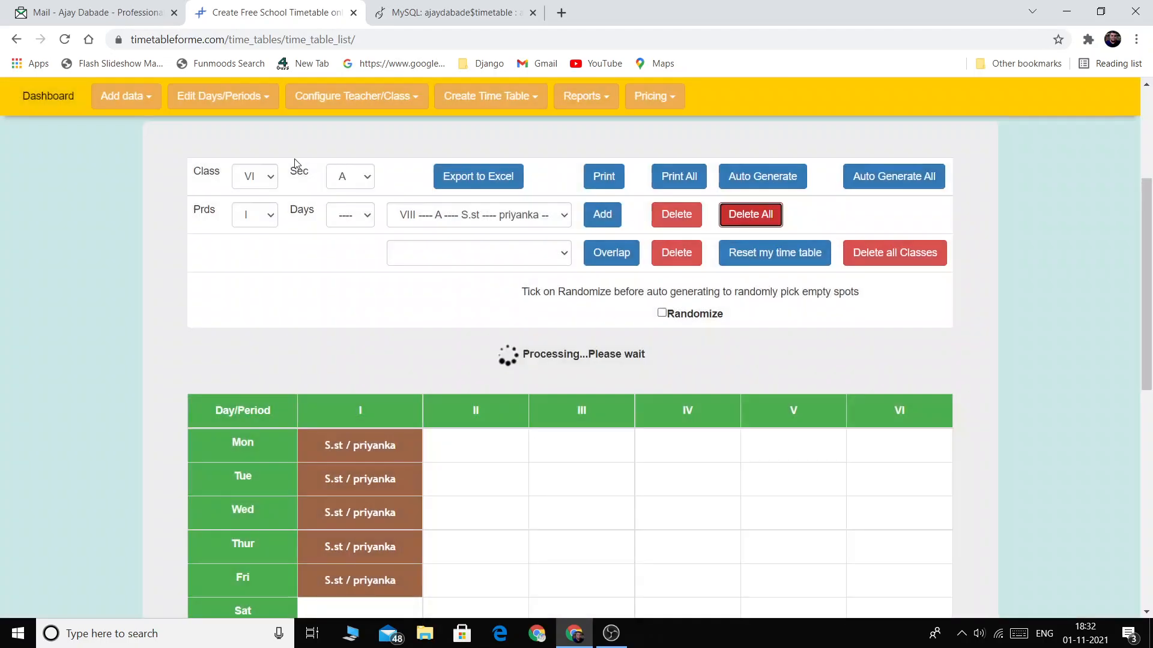
{"action": "left_click", "coordinate": [761, 210]}
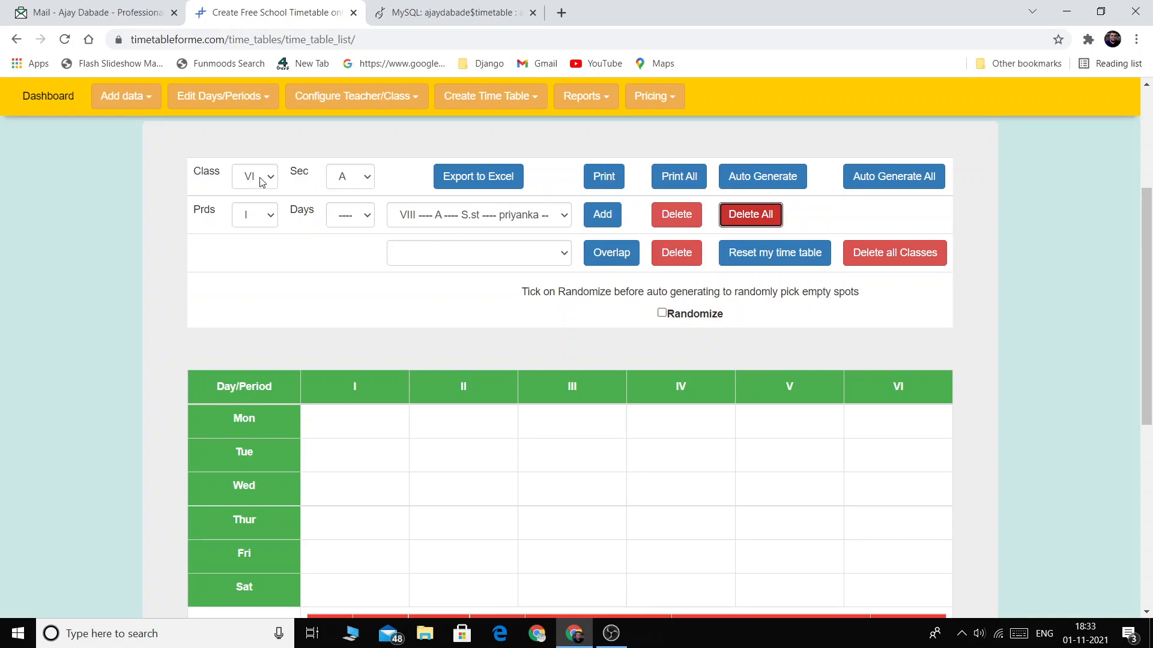
{"action": "left_click", "coordinate": [556, 253]}
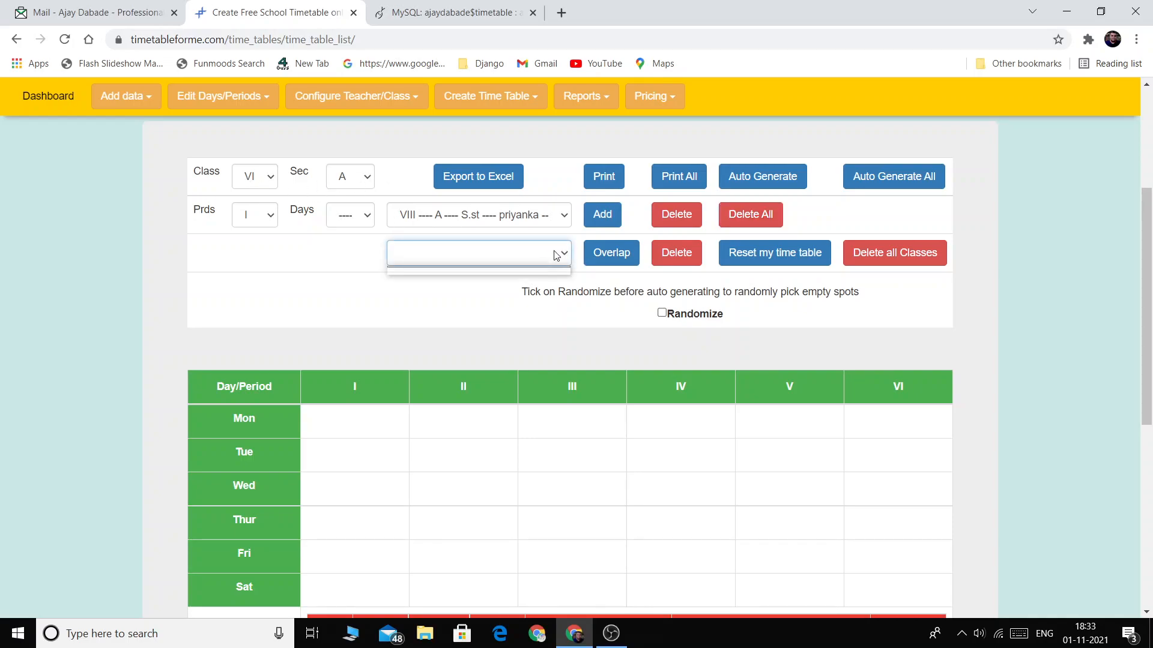
{"action": "left_click", "coordinate": [556, 255]}
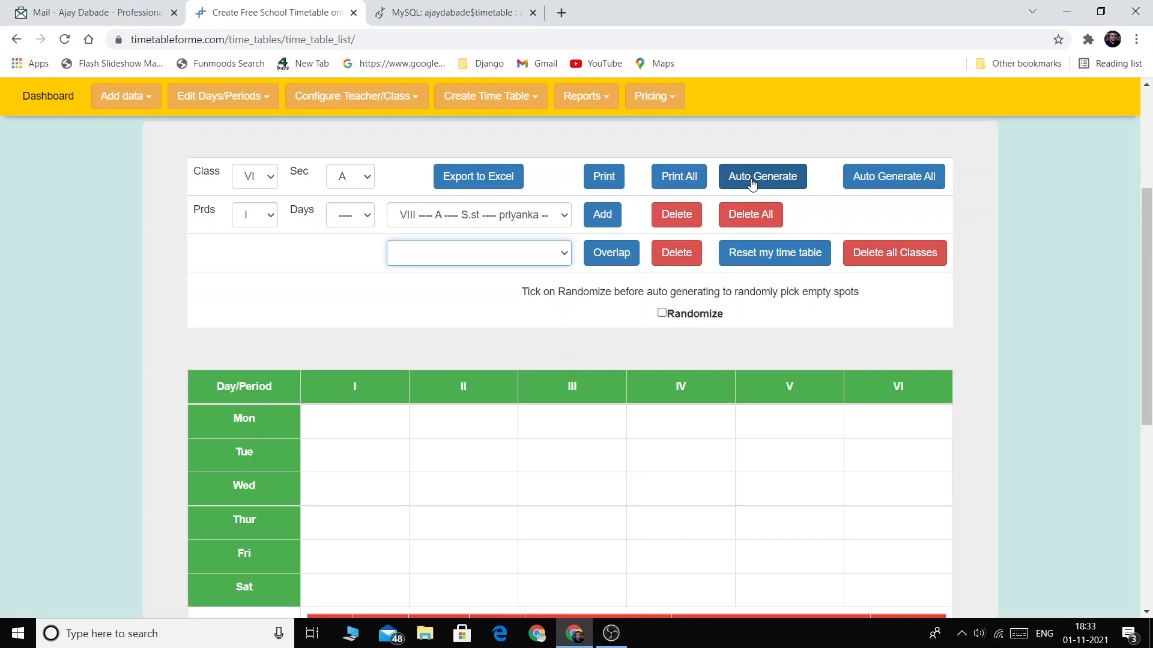
Step: Select class VIII section A and auto-generate its timetable with Randomize off
{"action": "left_click", "coordinate": [257, 180]}
{"action": "left_click", "coordinate": [255, 307]}
{"action": "left_click", "coordinate": [331, 181]}
{"action": "left_click", "coordinate": [343, 209]}
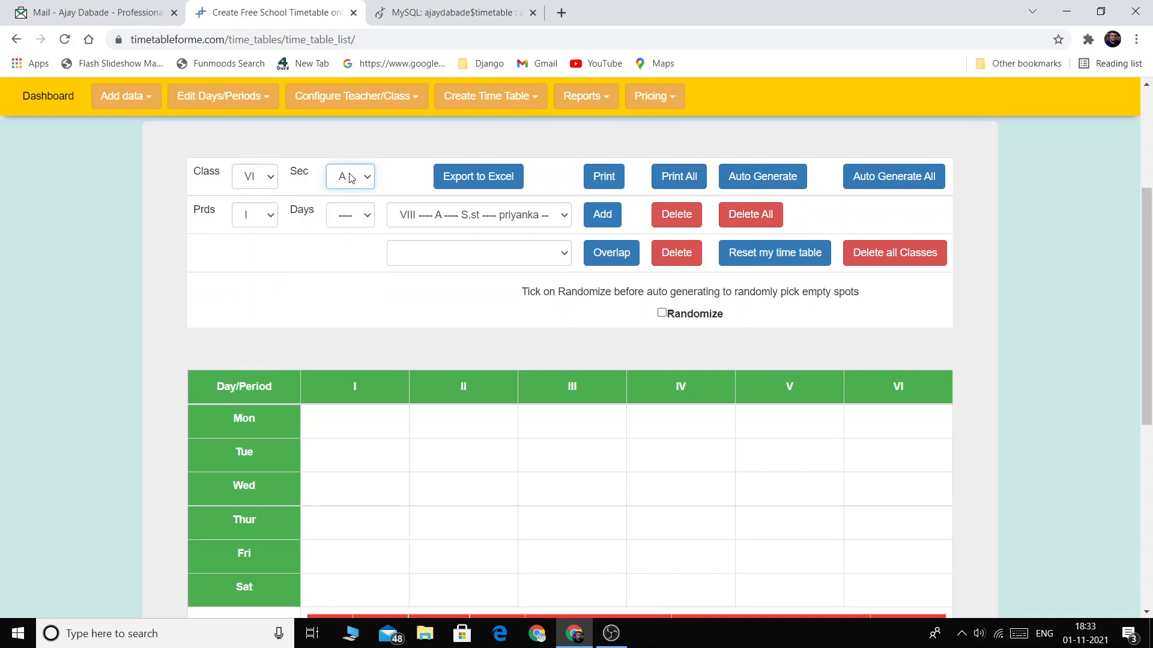
{"action": "left_click", "coordinate": [792, 179]}
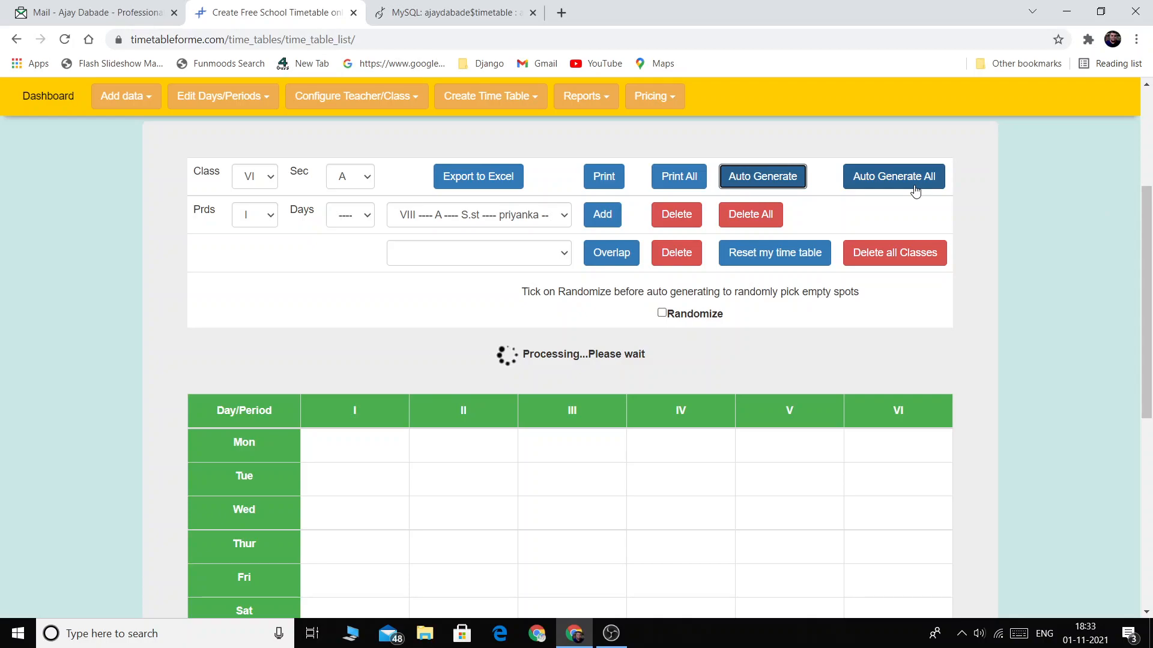
Step: Examine the generated class VIII A grid and compare the configured periods with the allocated periods for each subject
{"action": "scroll", "coordinate": [853, 334], "scroll_direction": "down", "scroll_amount": 2}
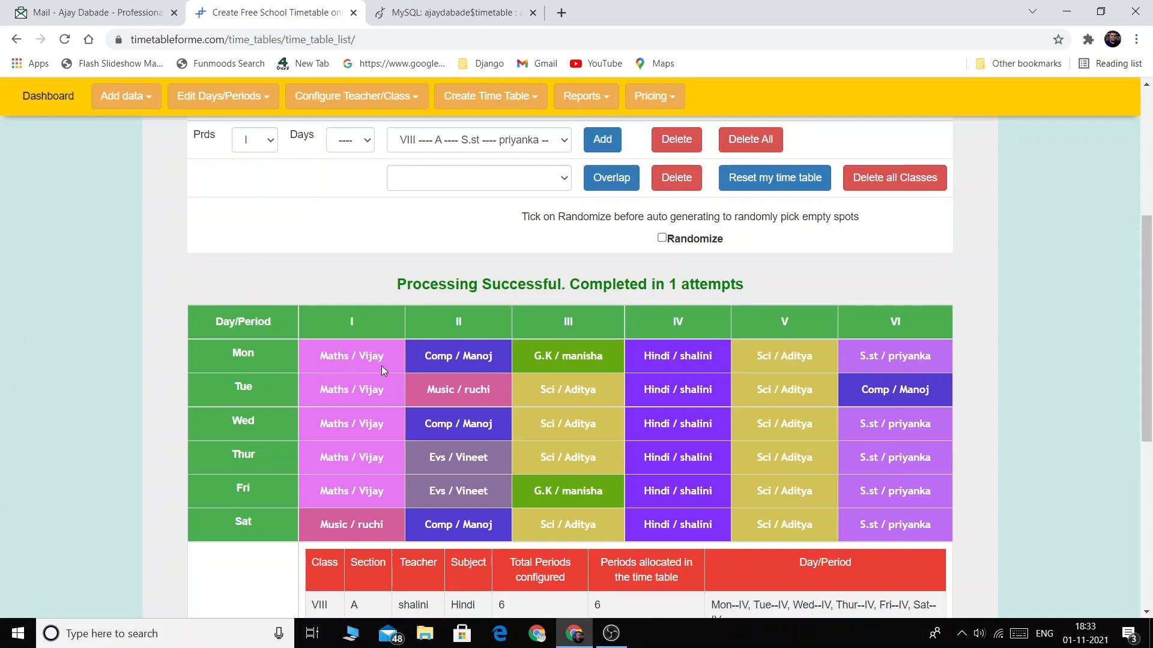
{"action": "scroll", "coordinate": [801, 380], "scroll_direction": "down", "scroll_amount": 2}
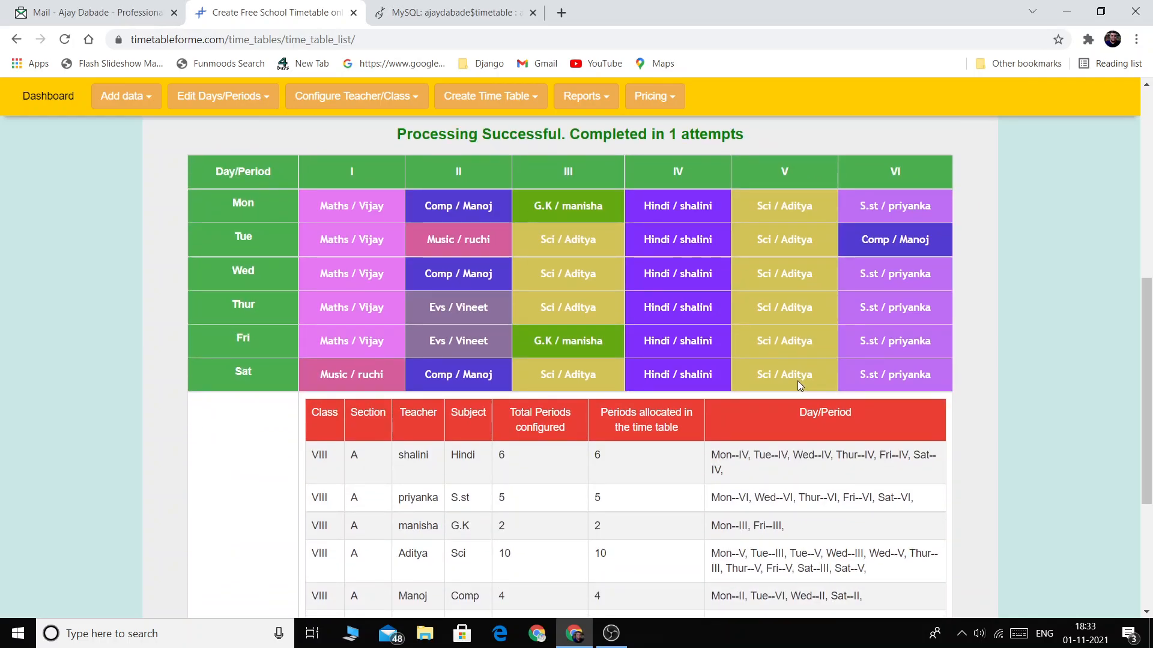
{"action": "scroll", "coordinate": [797, 381], "scroll_direction": "down", "scroll_amount": 2}
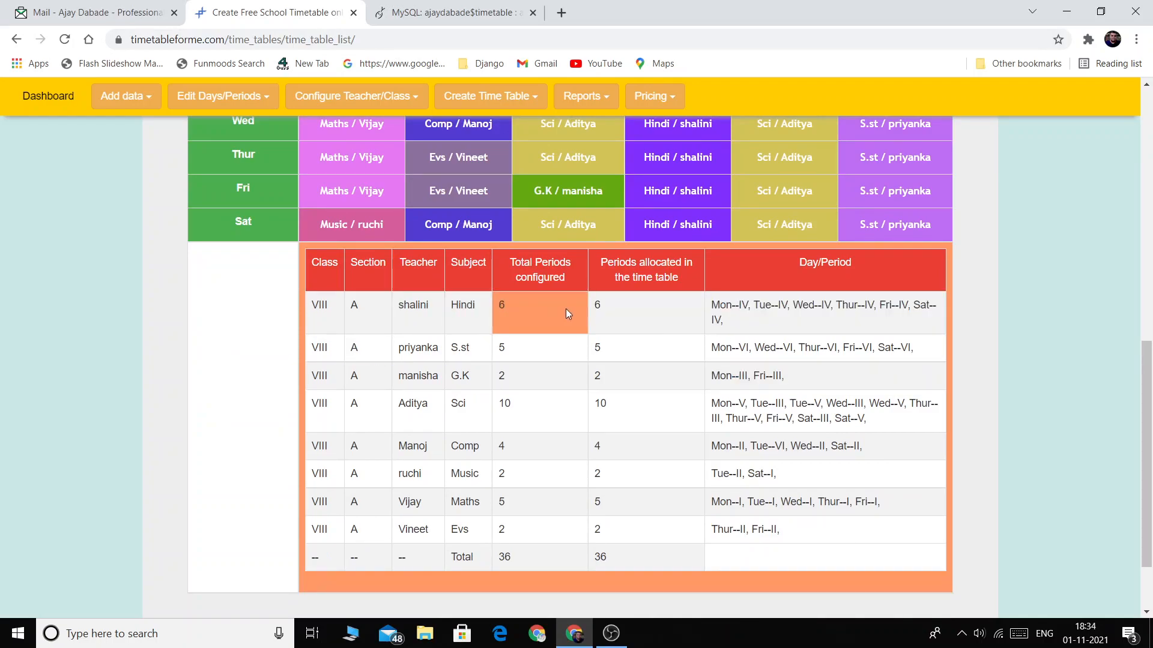
{"action": "scroll", "coordinate": [624, 308], "scroll_direction": "down", "scroll_amount": 2}
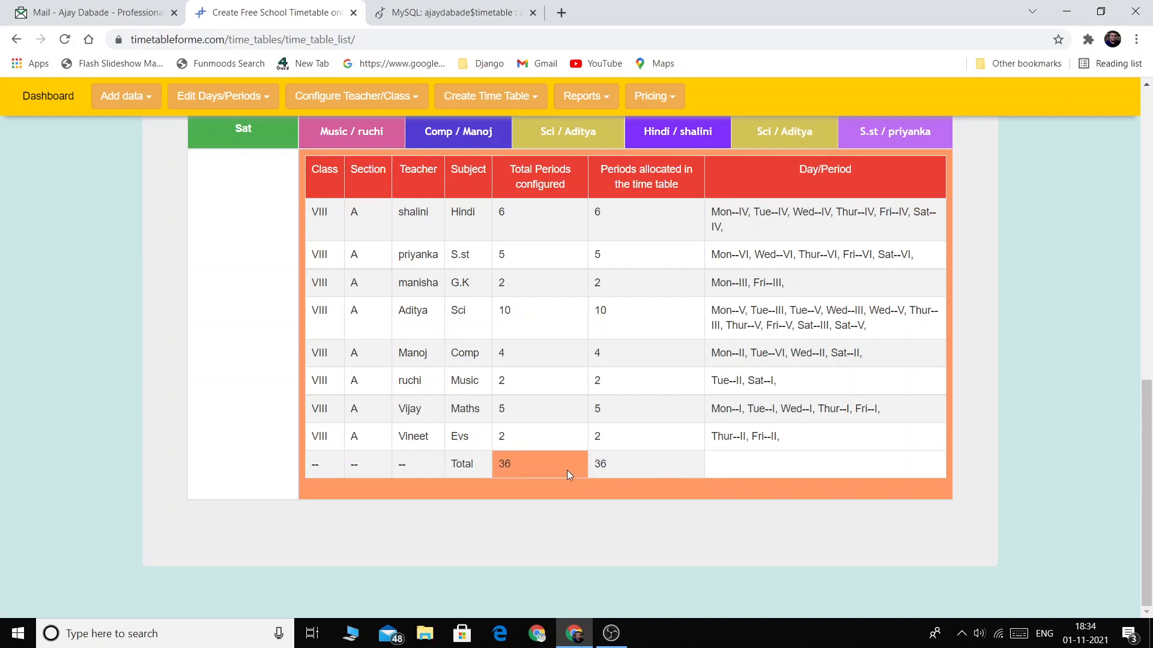
{"action": "scroll", "coordinate": [618, 387], "scroll_direction": "up", "scroll_amount": 5}
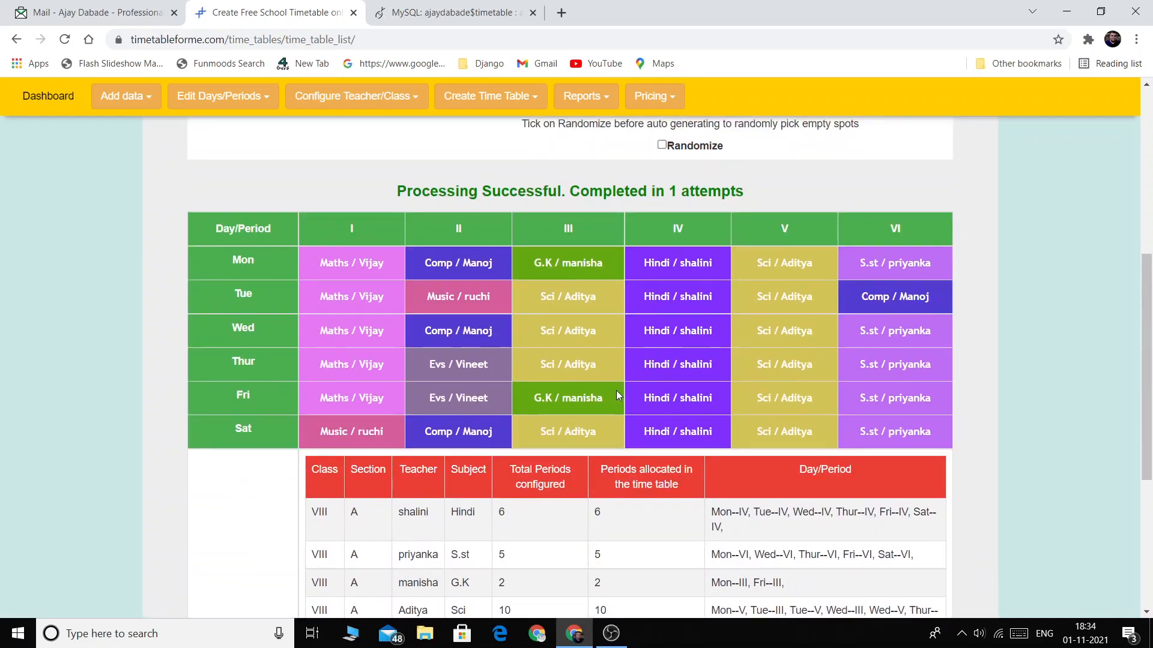
{"action": "scroll", "coordinate": [622, 377], "scroll_direction": "down", "scroll_amount": 4}
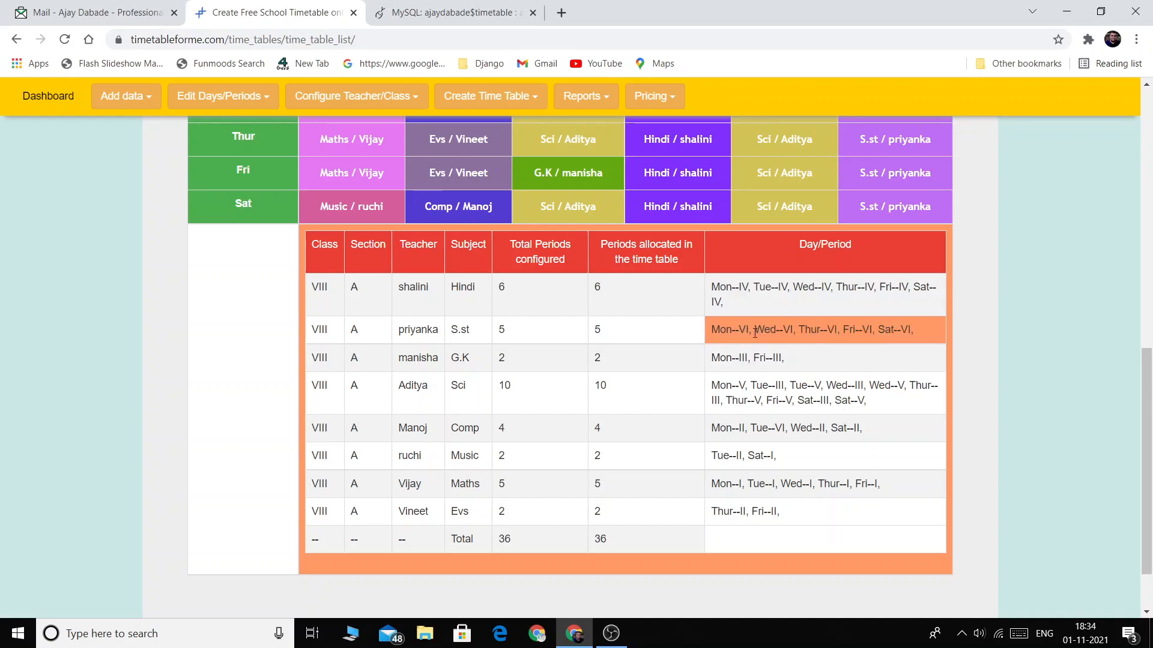
{"action": "scroll", "coordinate": [754, 332], "scroll_direction": "up", "scroll_amount": 4}
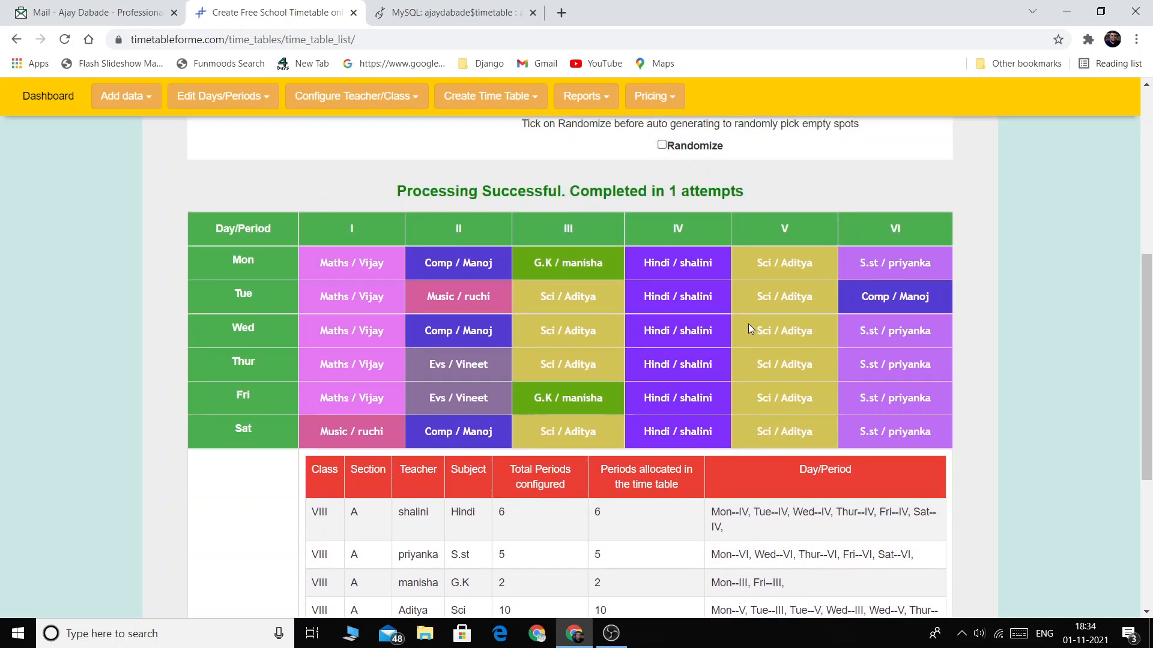
{"action": "scroll", "coordinate": [727, 240], "scroll_direction": "up", "scroll_amount": 3}
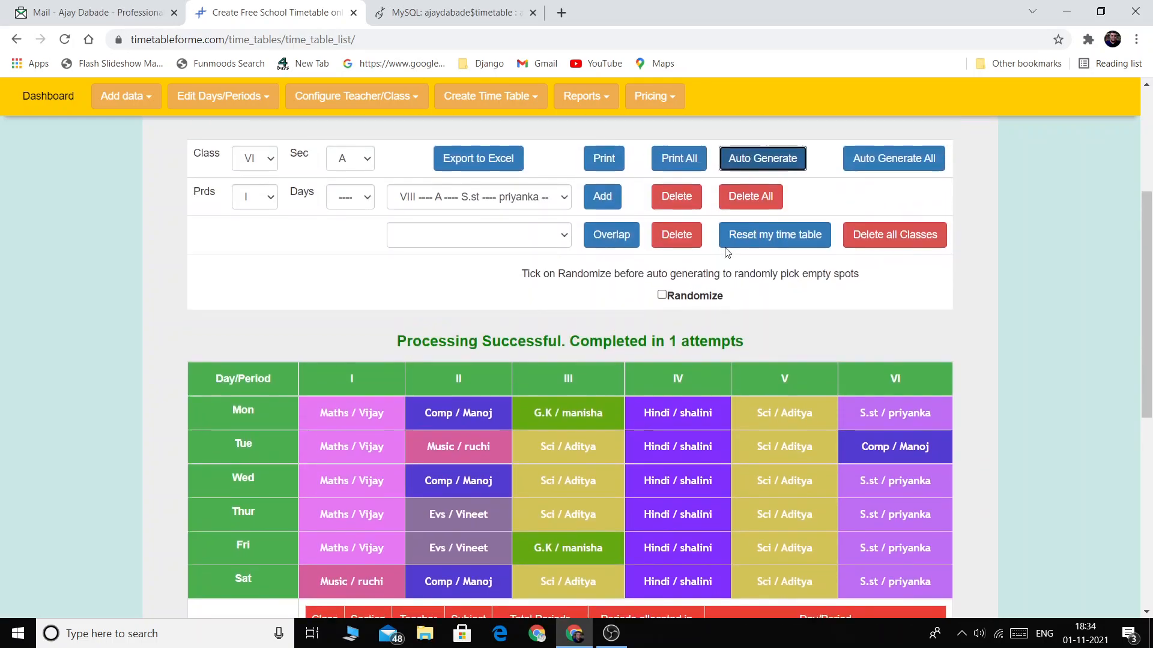
Step: Turn on Randomize, auto-generate the timetable for class VIII section B, and check its grid and period allocation
{"action": "left_click", "coordinate": [661, 295]}
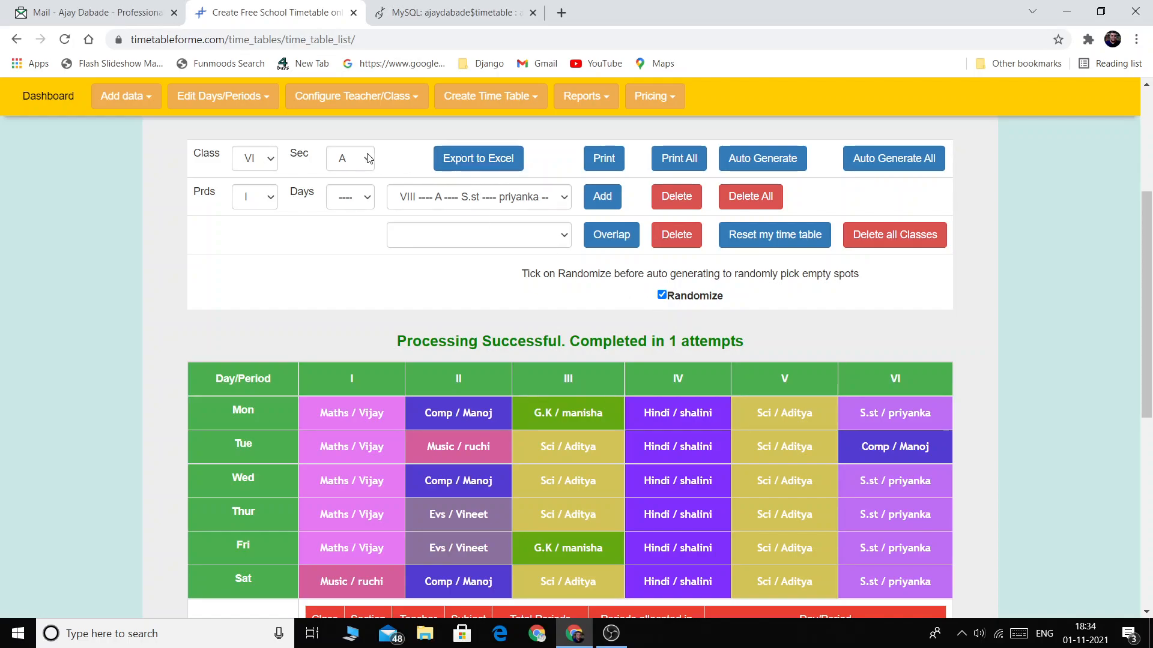
{"action": "left_click", "coordinate": [348, 159]}
{"action": "left_click", "coordinate": [350, 209]}
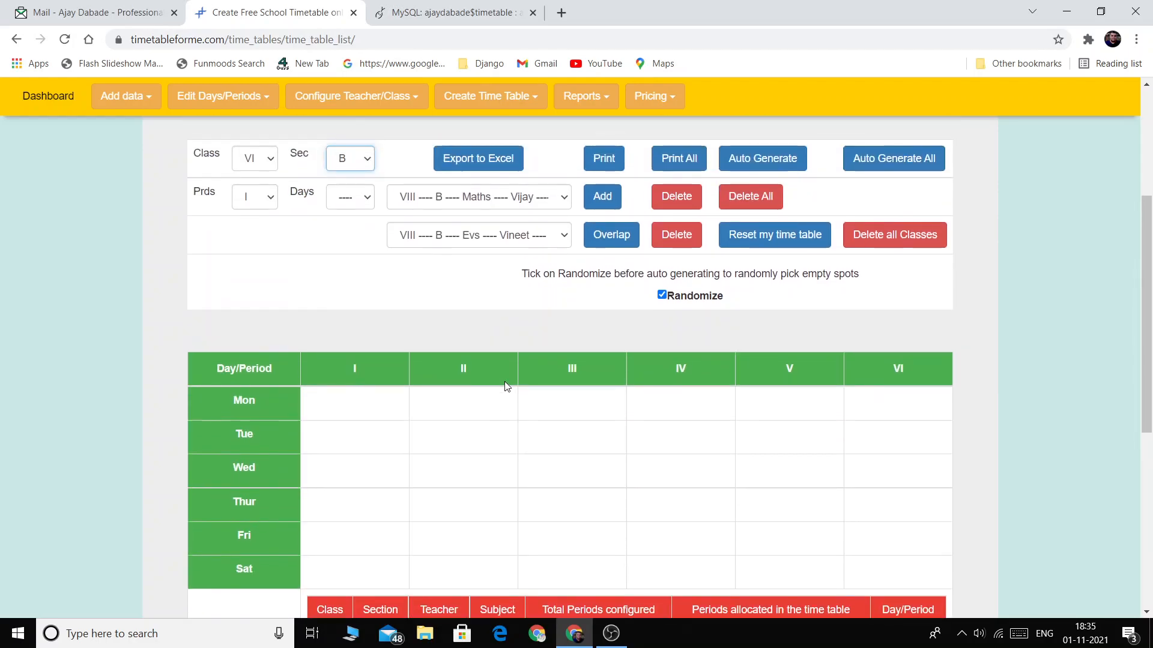
{"action": "left_click", "coordinate": [775, 158]}
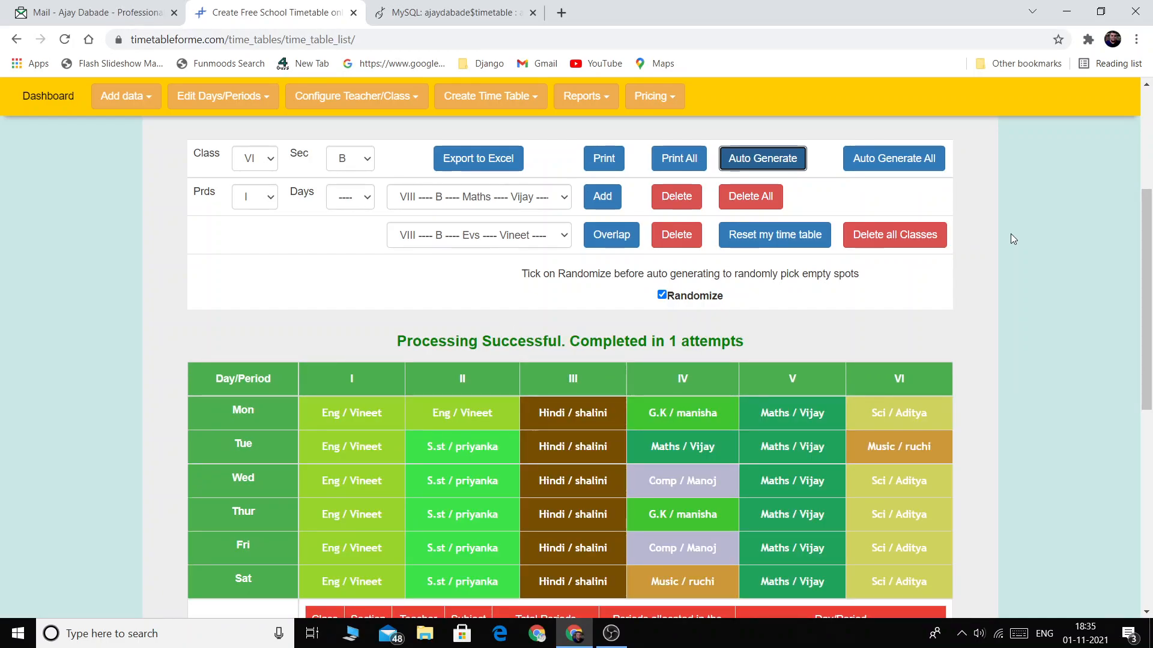
{"action": "scroll", "coordinate": [618, 306], "scroll_direction": "down", "scroll_amount": 2}
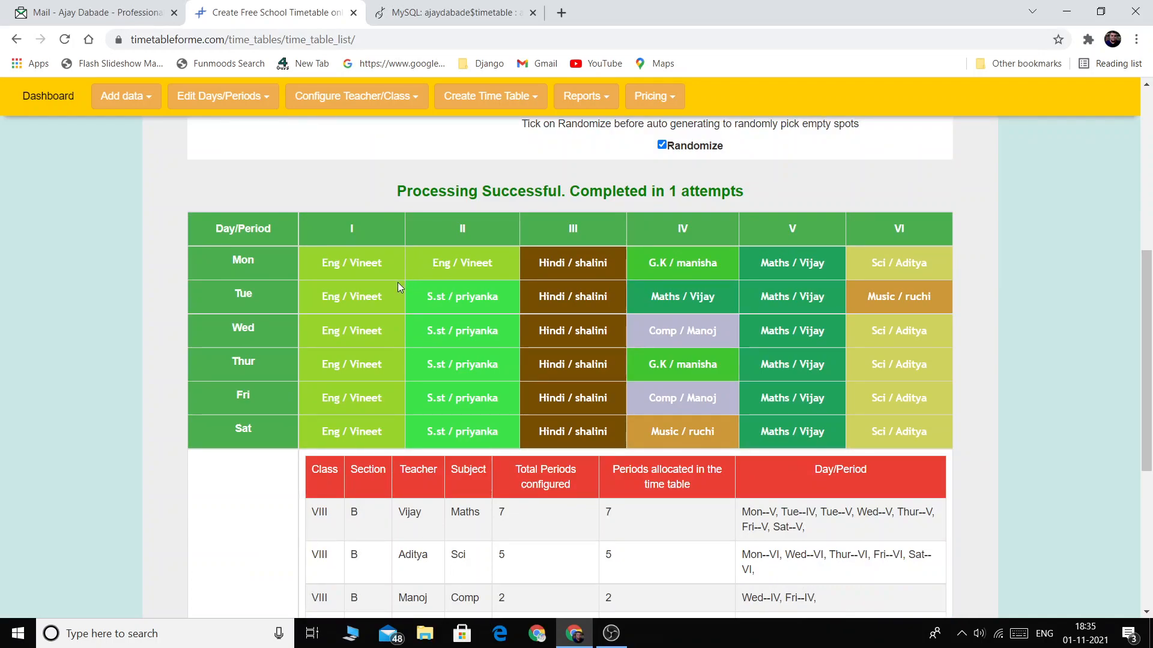
{"action": "scroll", "coordinate": [569, 369], "scroll_direction": "down", "scroll_amount": 5}
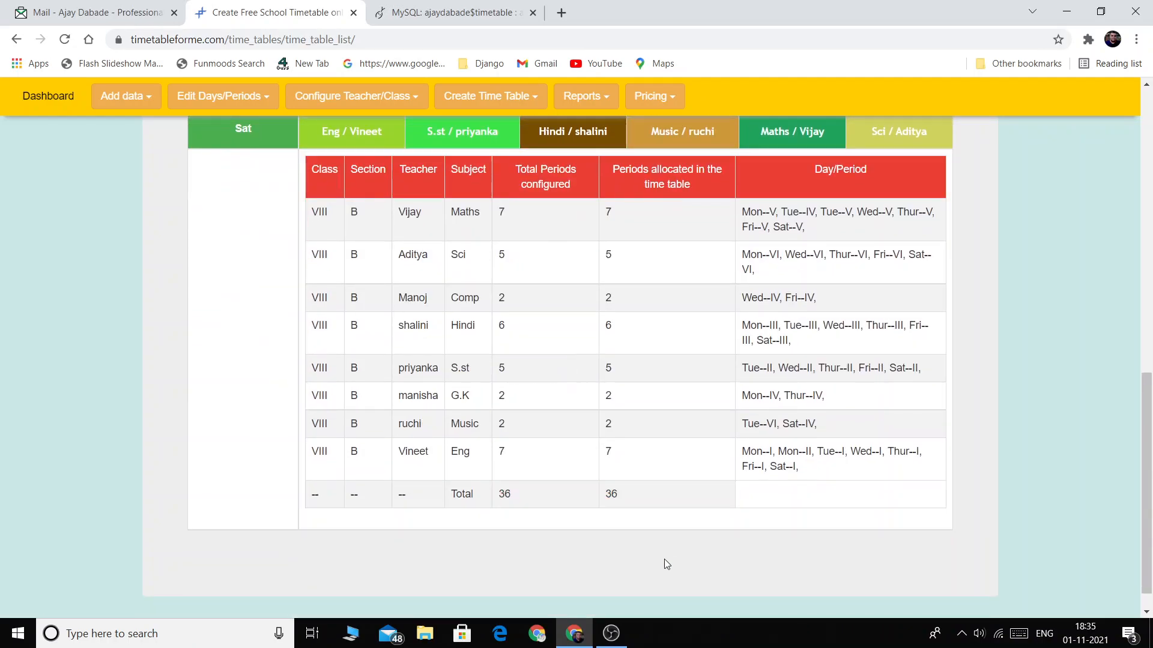
{"action": "scroll", "coordinate": [668, 556], "scroll_direction": "up", "scroll_amount": 6}
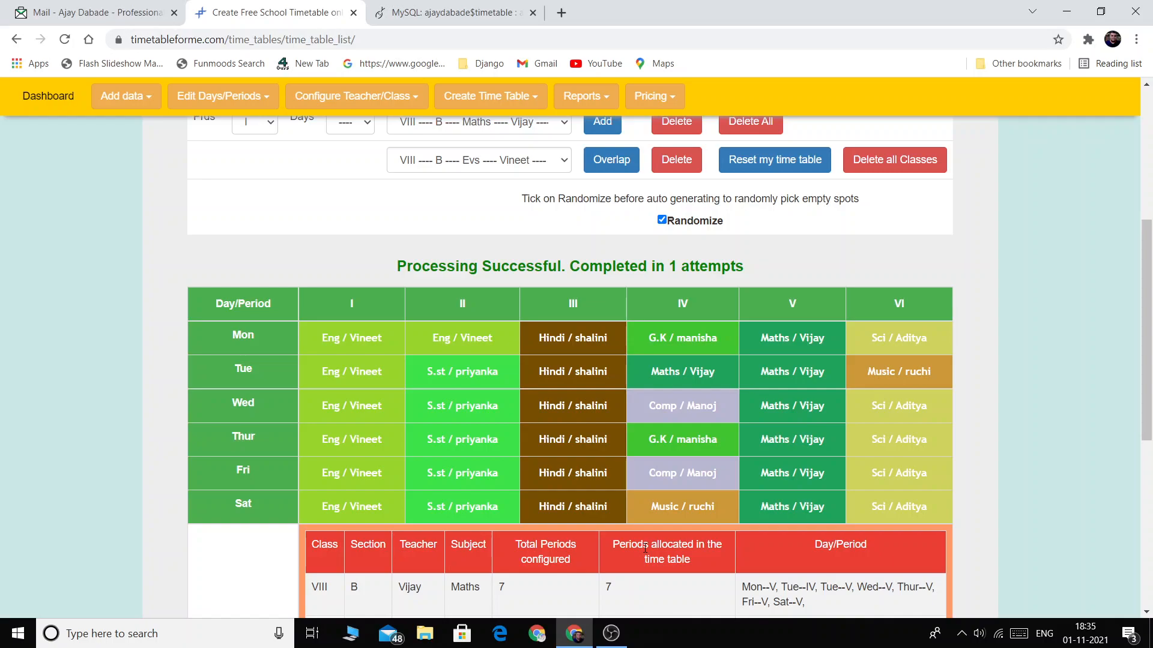
{"action": "scroll", "coordinate": [645, 548], "scroll_direction": "up", "scroll_amount": 1}
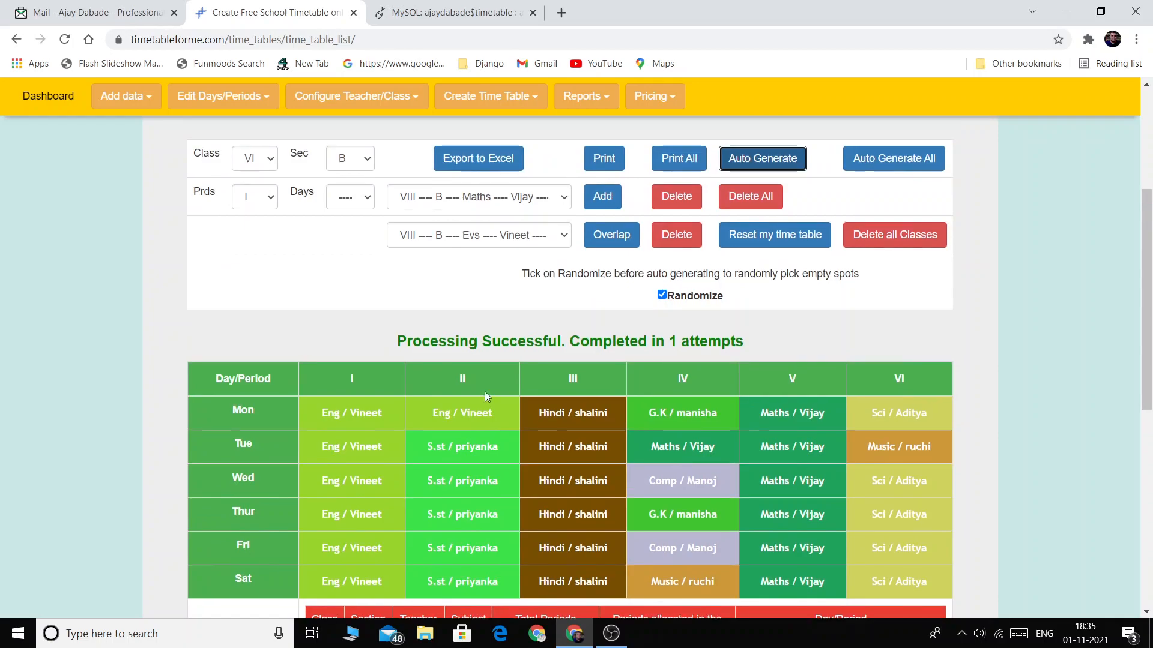
Step: Overlap the class VIII B Evs record with the G.K entry in period IV on Monday and check the cell
{"action": "left_click", "coordinate": [512, 235]}
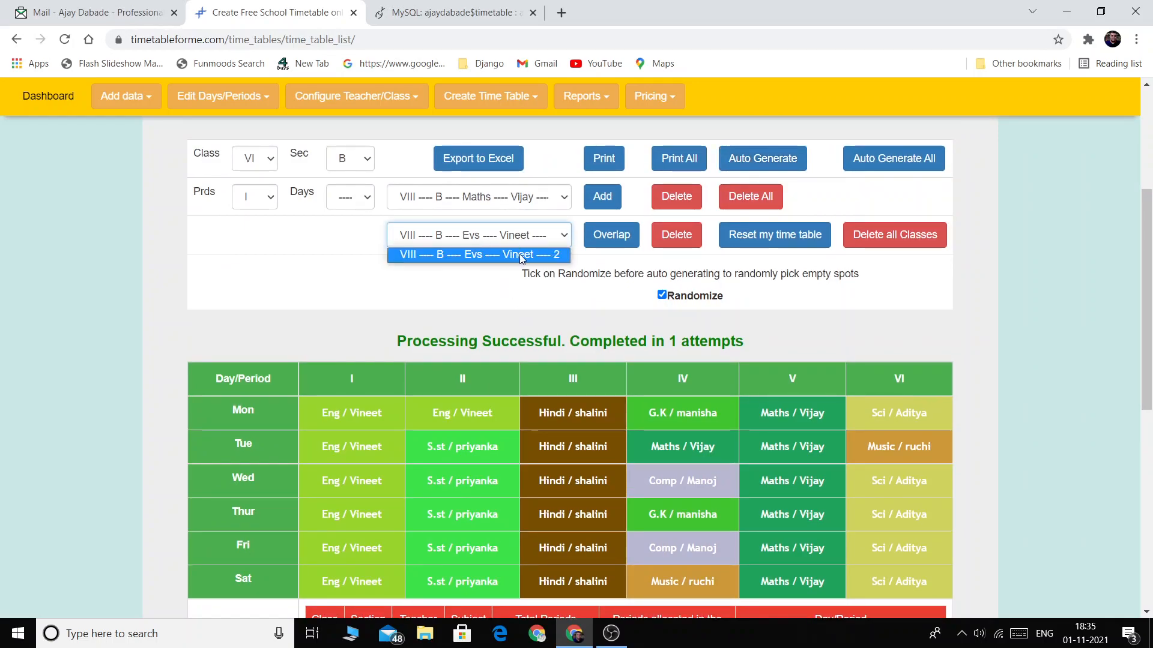
{"action": "left_click", "coordinate": [520, 254]}
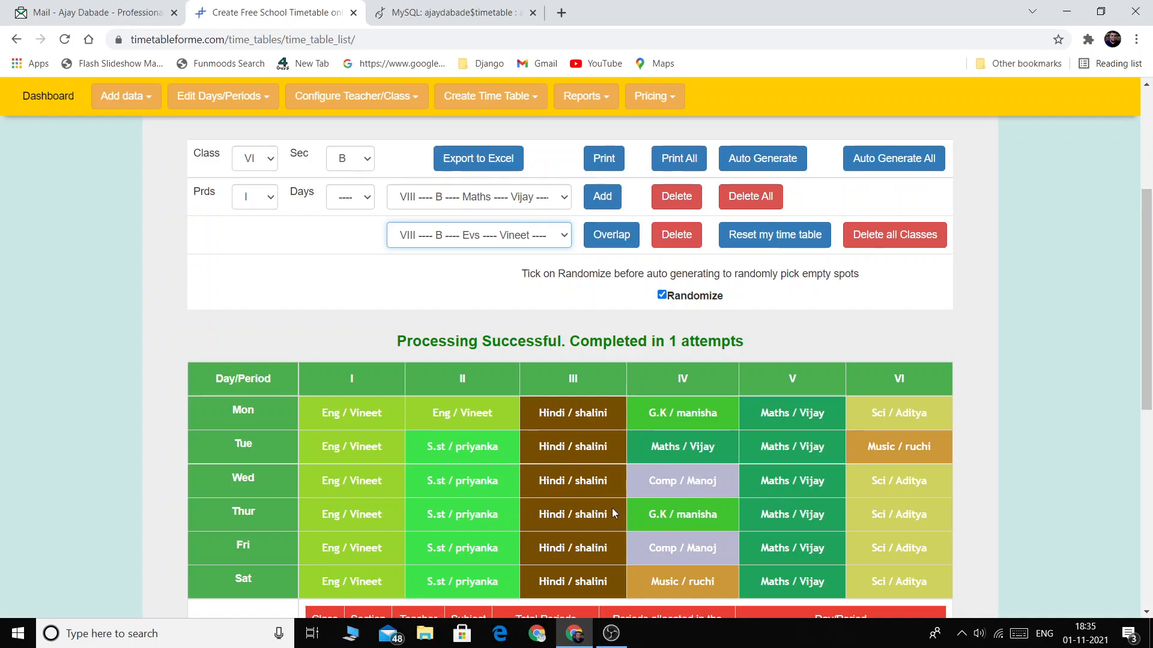
{"action": "left_click", "coordinate": [503, 236]}
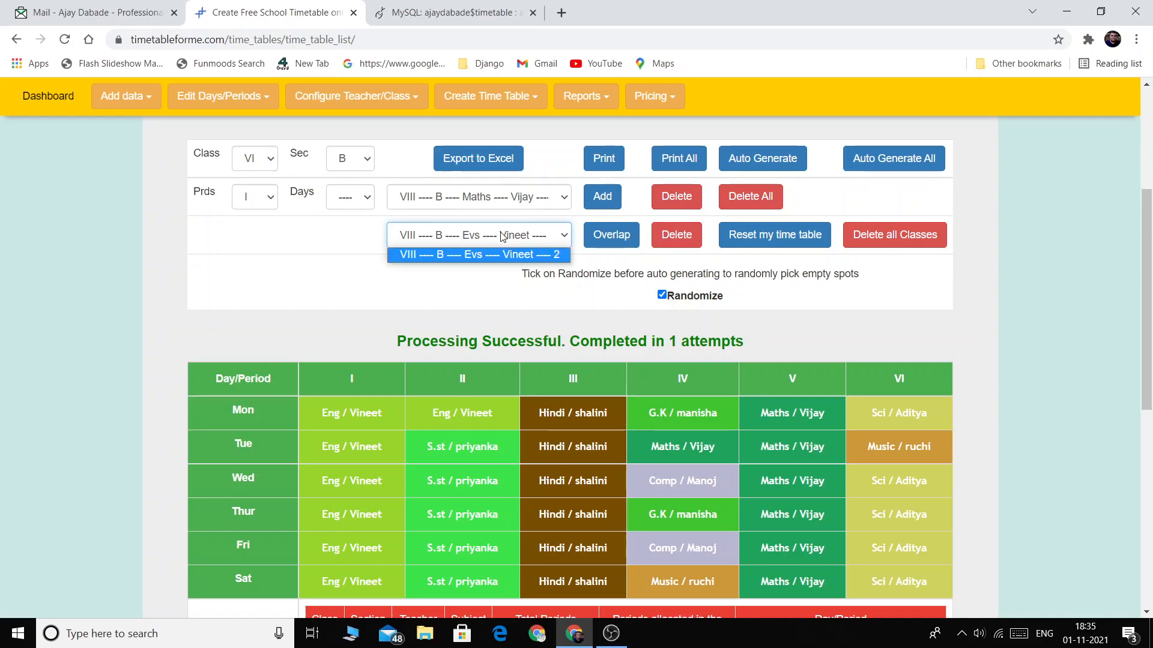
{"action": "left_click", "coordinate": [503, 236]}
{"action": "left_click", "coordinate": [262, 206]}
{"action": "left_click", "coordinate": [258, 275]}
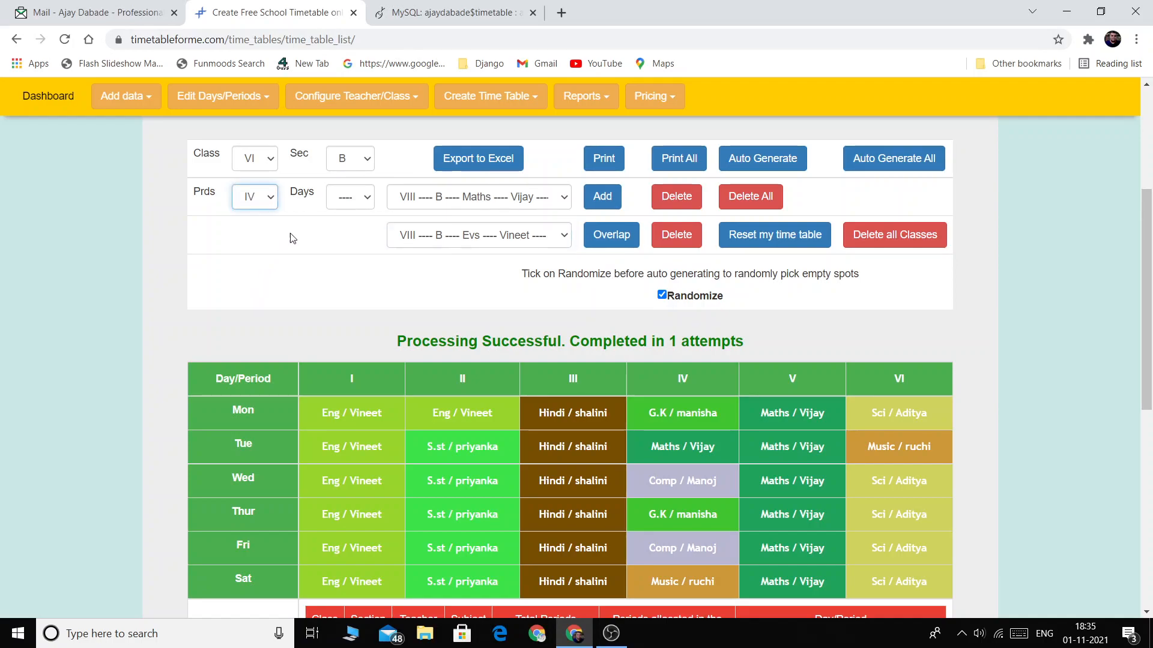
{"action": "left_click", "coordinate": [353, 202]}
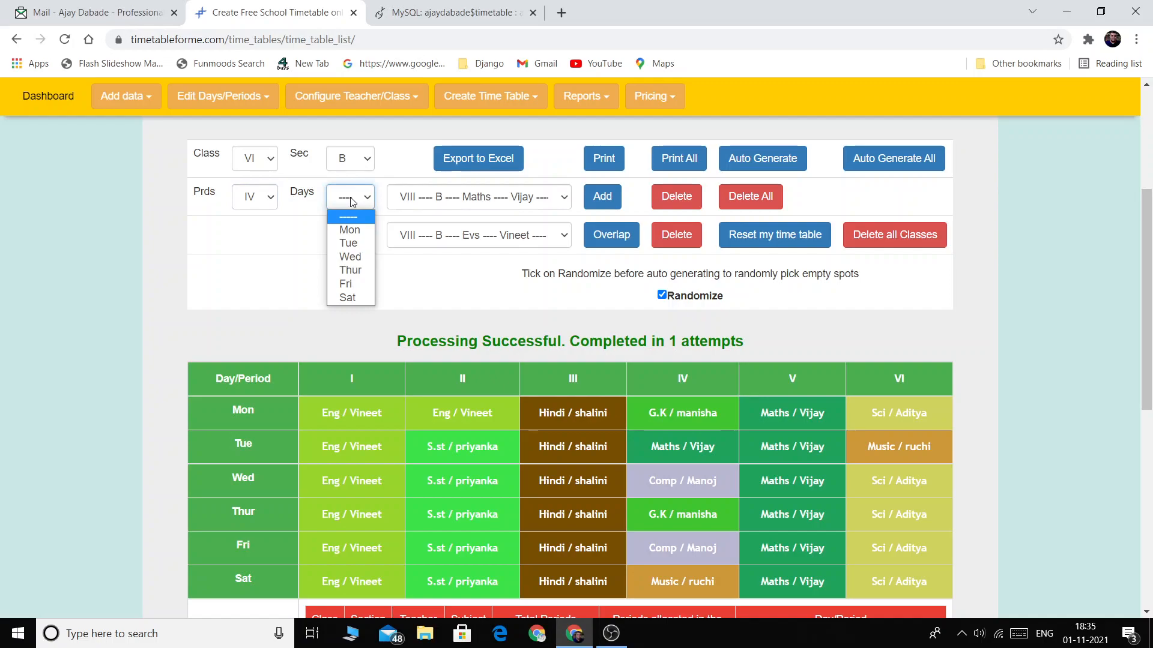
{"action": "left_click", "coordinate": [349, 230]}
{"action": "left_click", "coordinate": [616, 239]}
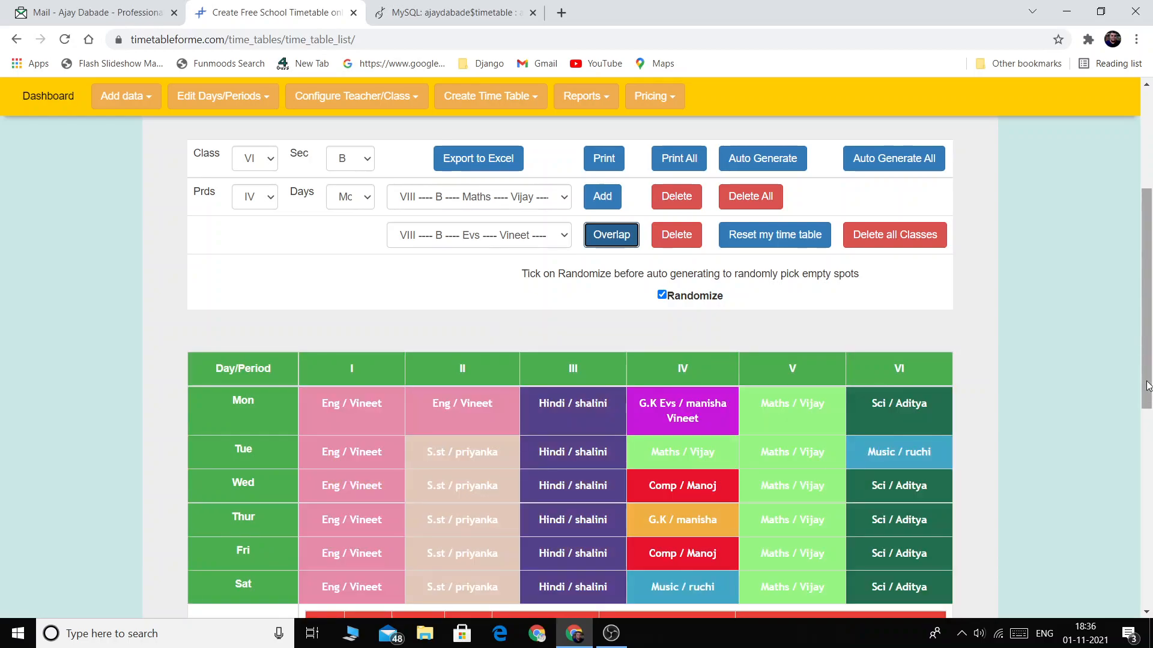
{"action": "scroll", "coordinate": [768, 390], "scroll_direction": "down", "scroll_amount": 1}
{"action": "left_click_drag", "start_coordinate": [639, 327], "coordinate": [708, 352]}
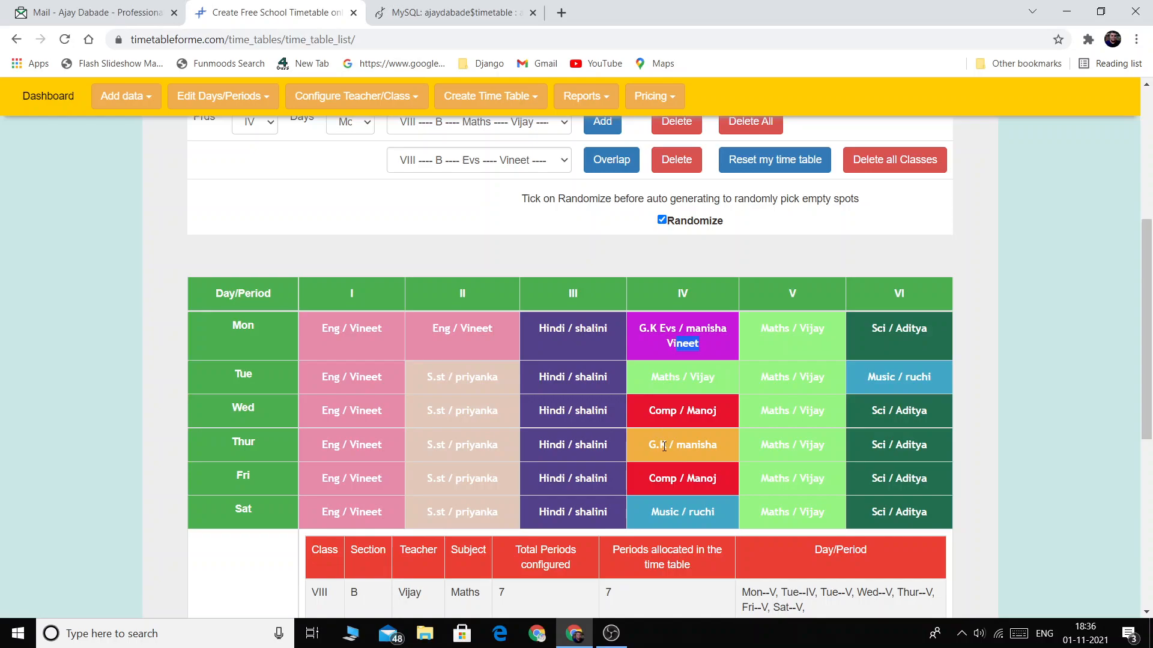
Step: Overlap the Evs record with the G.K entry in period IV on Thursday and check the grid
{"action": "scroll", "coordinate": [425, 319], "scroll_direction": "up", "scroll_amount": 2}
{"action": "left_click", "coordinate": [354, 273]}
{"action": "left_click", "coordinate": [353, 340]}
{"action": "left_click", "coordinate": [612, 310]}
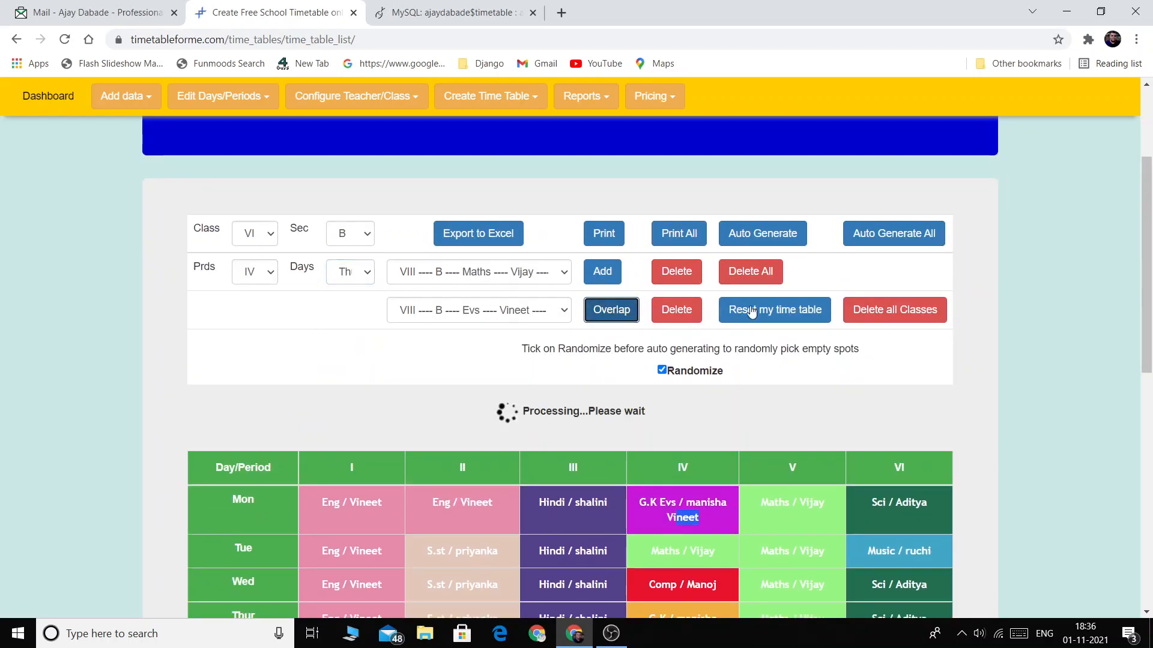
{"action": "scroll", "coordinate": [1045, 320], "scroll_direction": "down", "scroll_amount": 4}
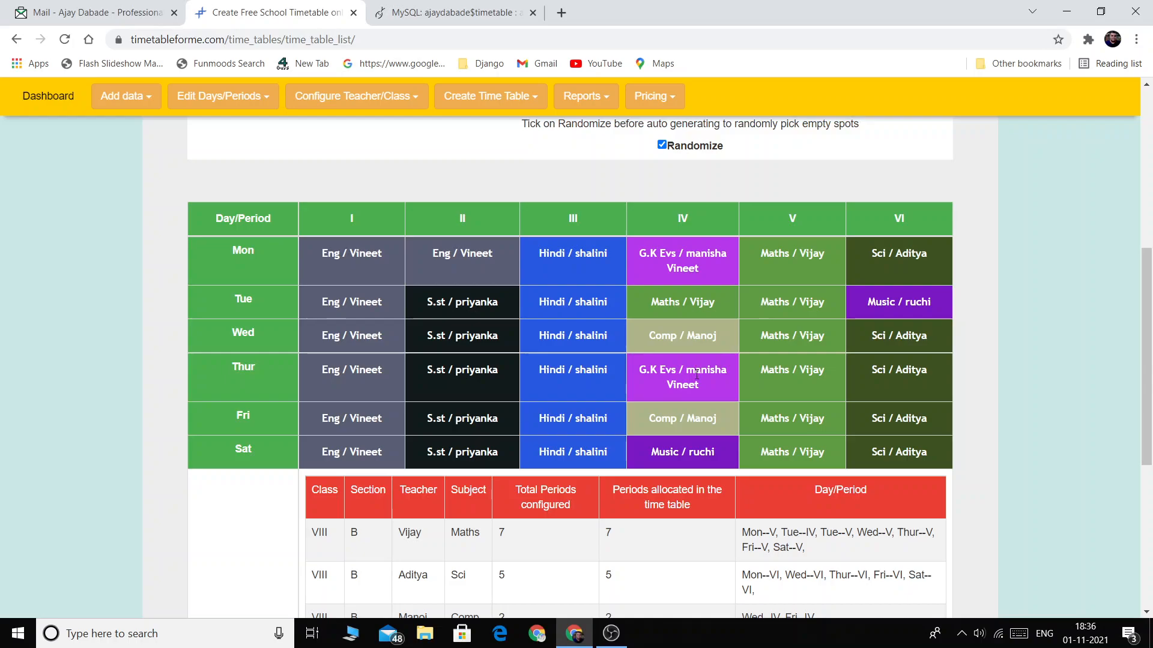
{"action": "scroll", "coordinate": [827, 443], "scroll_direction": "down", "scroll_amount": 1}
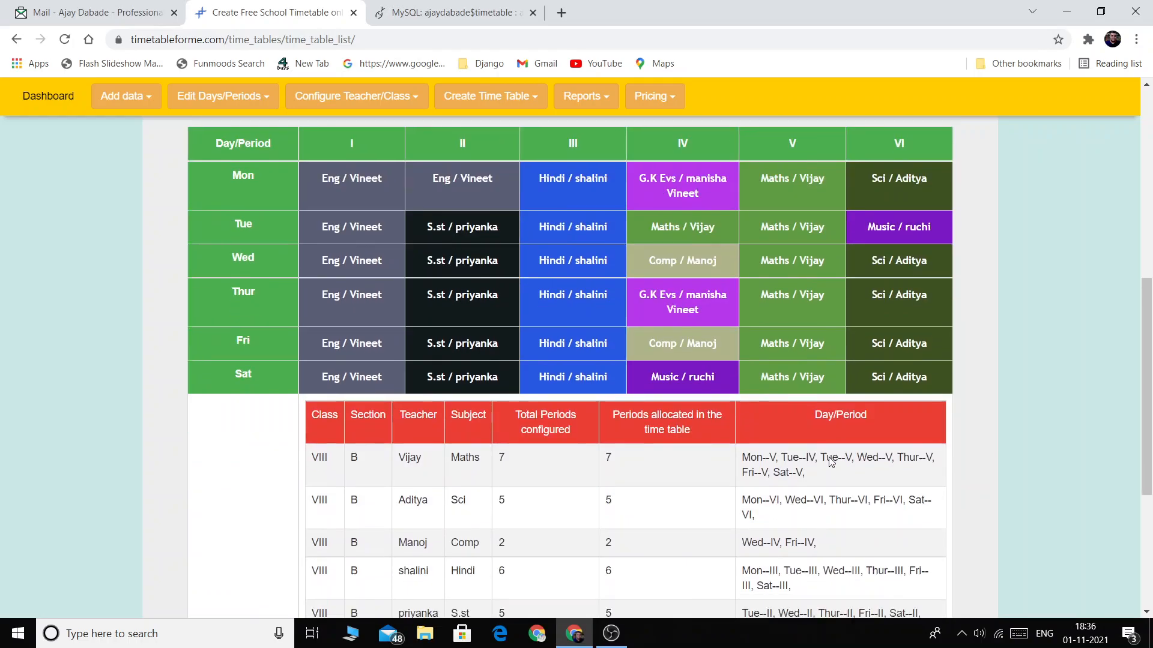
{"action": "scroll", "coordinate": [830, 461], "scroll_direction": "up", "scroll_amount": 4}
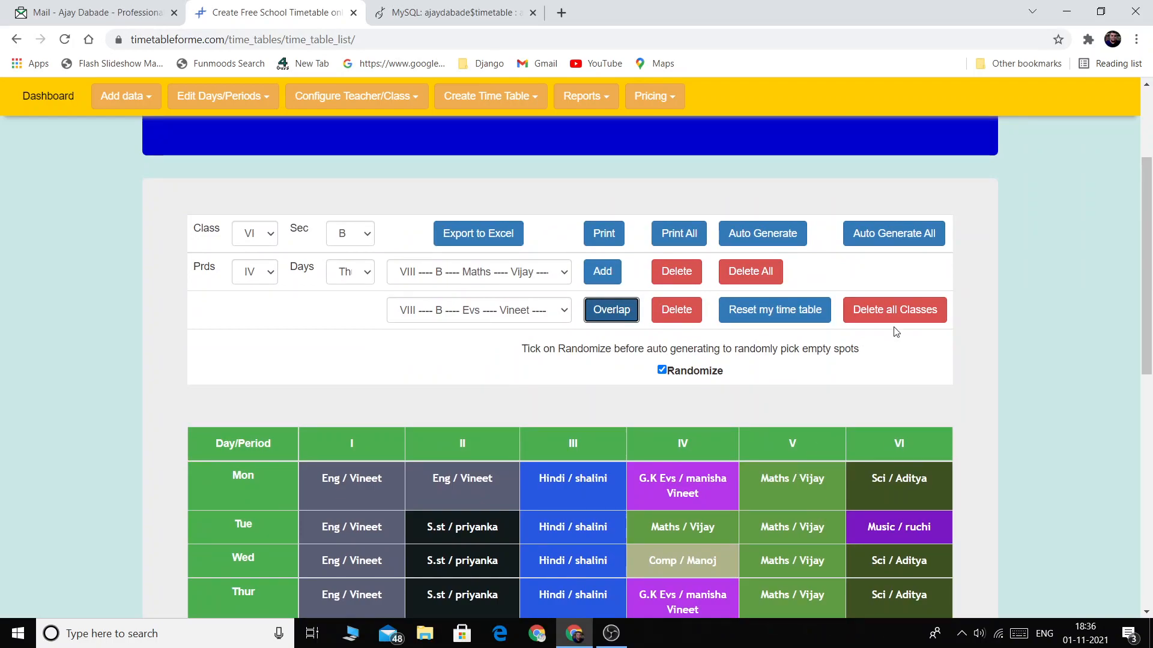
Step: Delete the timetables of all classes and auto-generate all of them again with Randomize on, confirming both actions
{"action": "left_click", "coordinate": [895, 311]}
{"action": "left_click", "coordinate": [729, 208]}
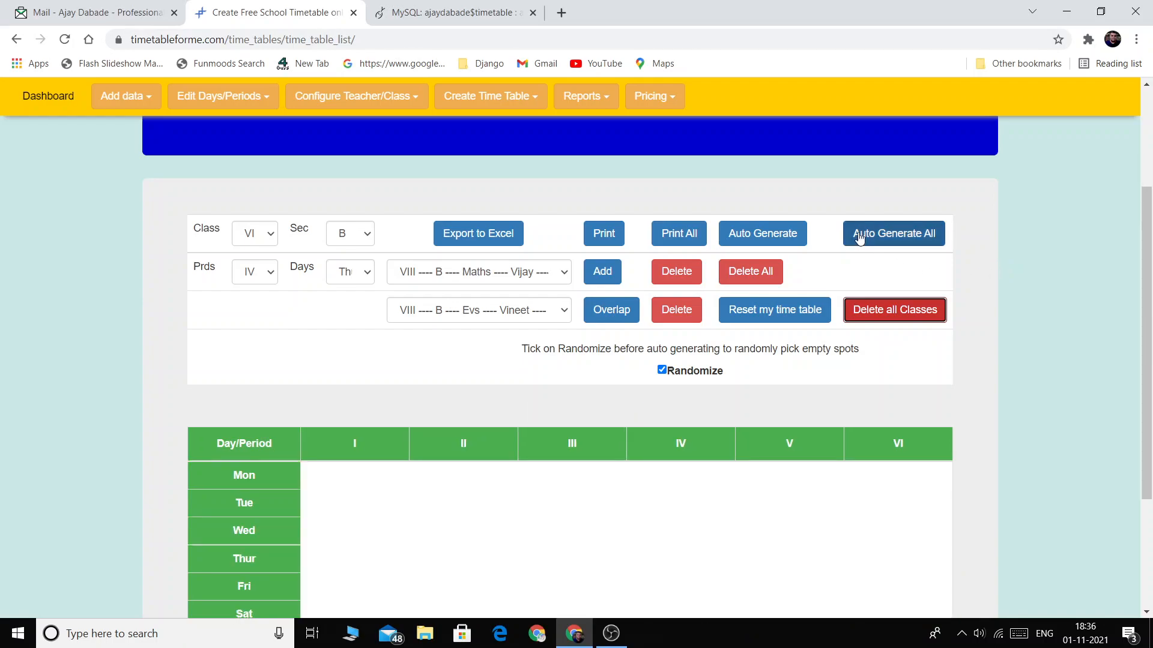
{"action": "left_click", "coordinate": [895, 240]}
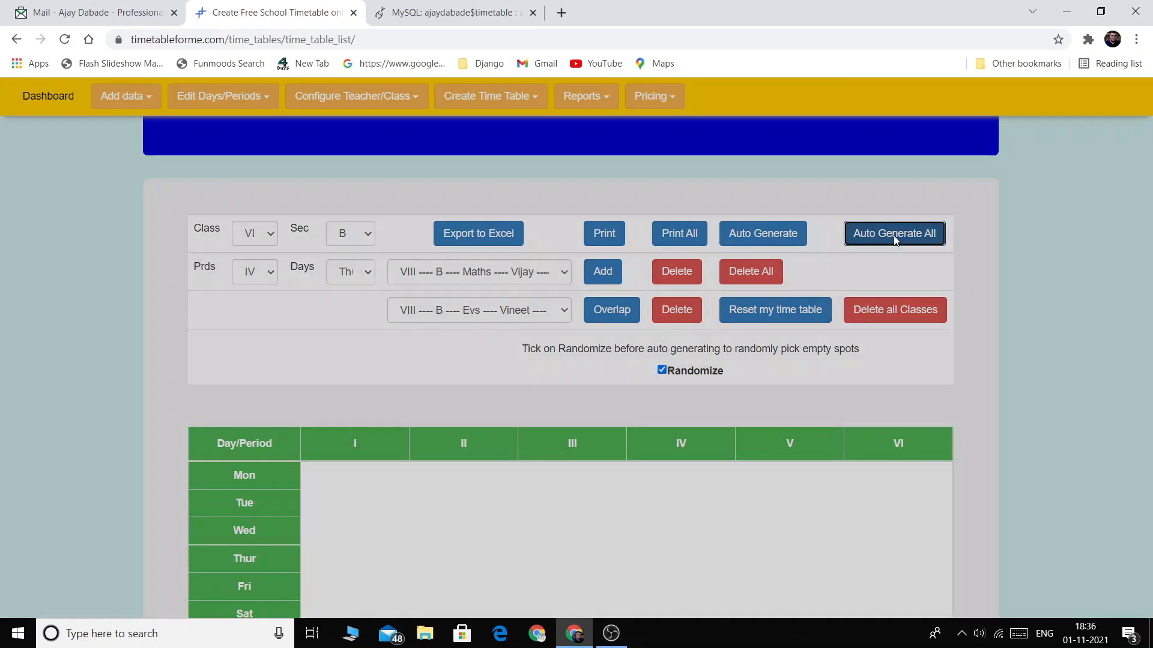
{"action": "left_click", "coordinate": [739, 214]}
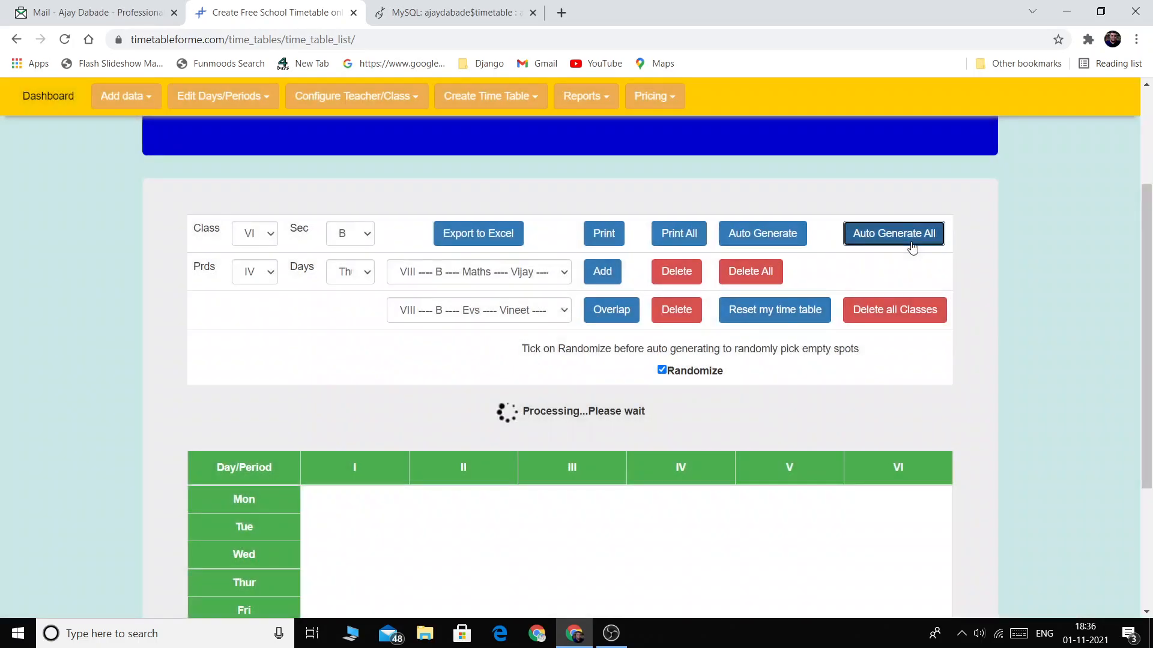
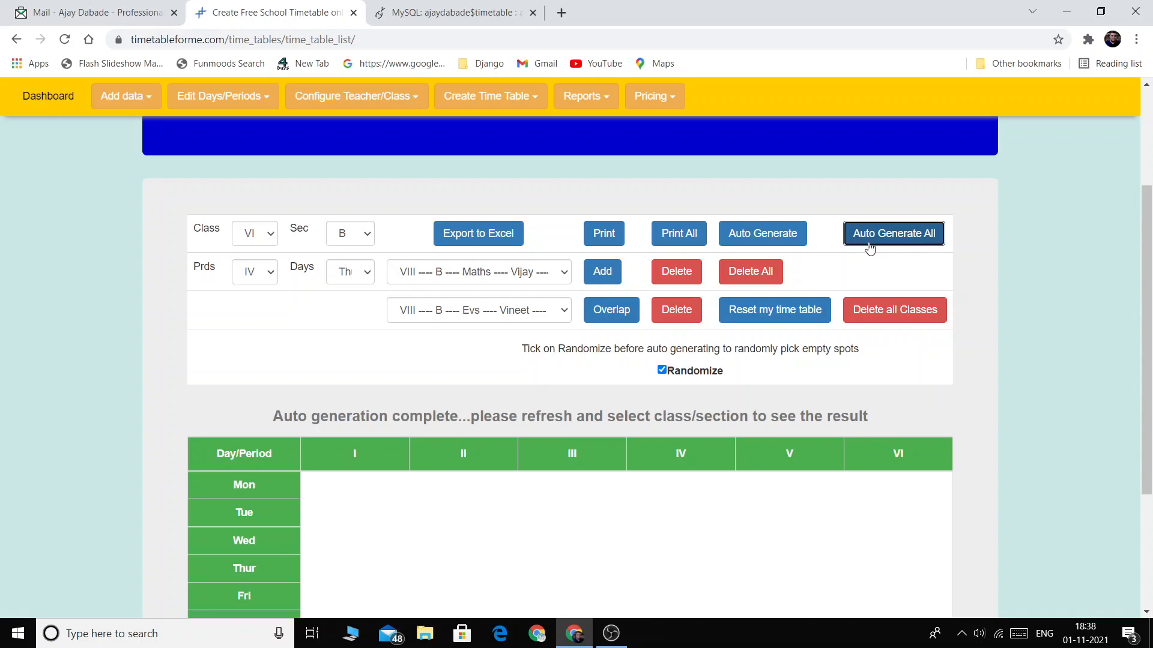
Step: Display the newly generated timetables of class VIII section A and section B and review their grids
{"action": "left_click", "coordinate": [364, 240]}
{"action": "left_click", "coordinate": [348, 280]}
{"action": "scroll", "coordinate": [582, 229], "scroll_direction": "down", "scroll_amount": 3}
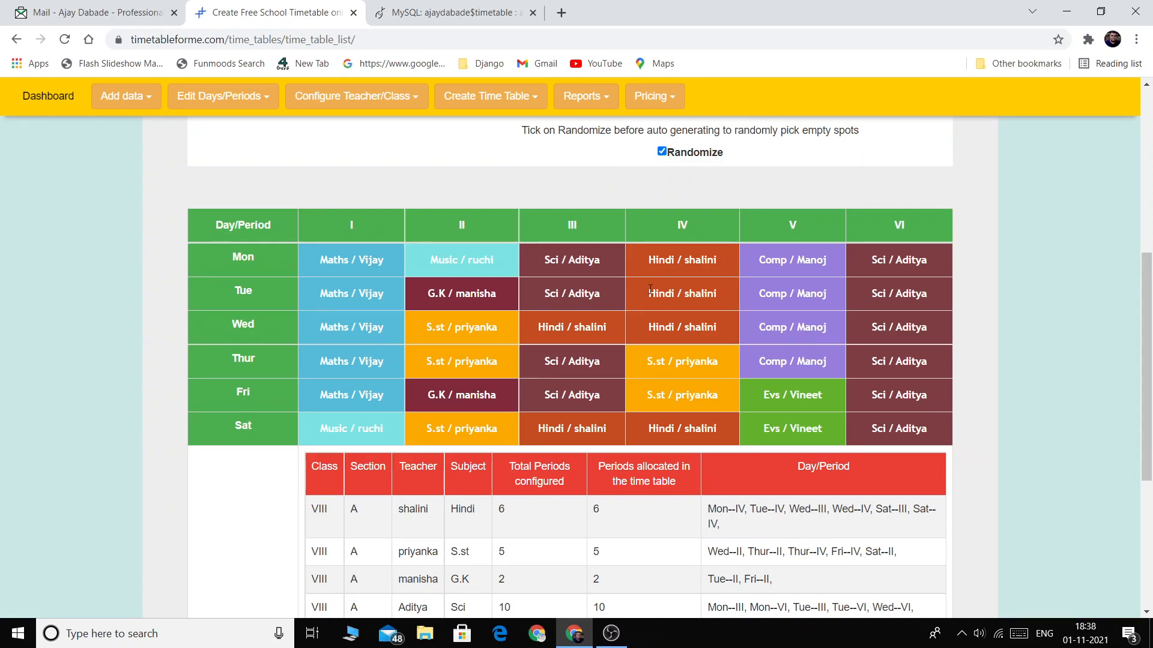
{"action": "scroll", "coordinate": [392, 255], "scroll_direction": "up", "scroll_amount": 4}
{"action": "left_click", "coordinate": [350, 241]}
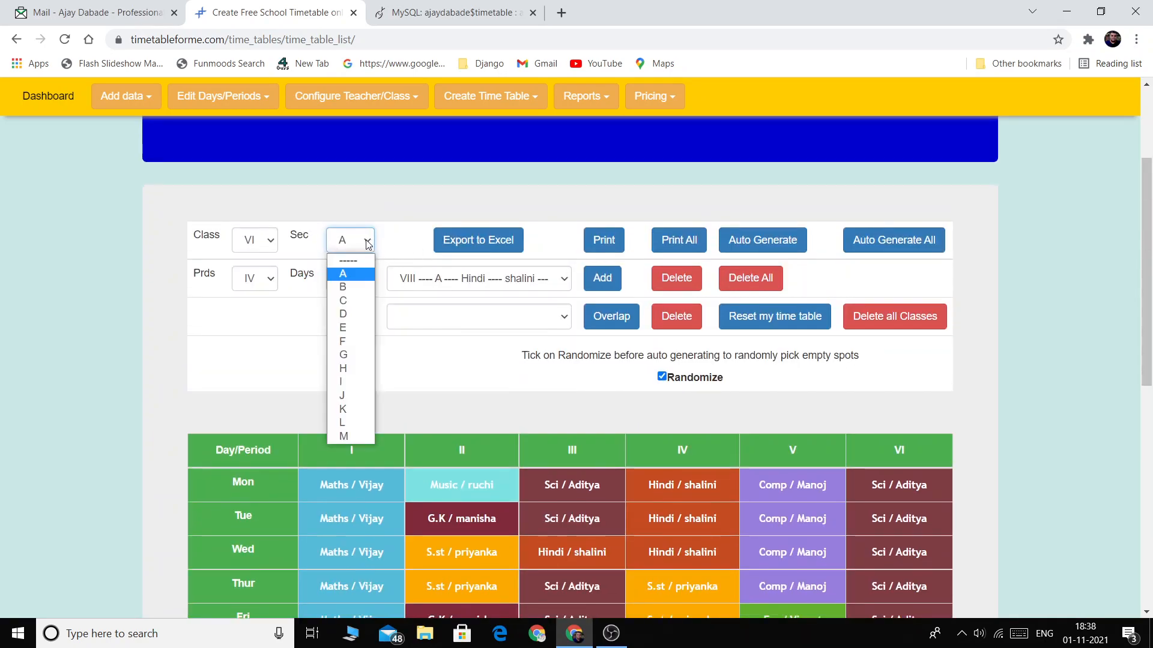
{"action": "left_click", "coordinate": [353, 287]}
{"action": "scroll", "coordinate": [716, 315], "scroll_direction": "down", "scroll_amount": 5}
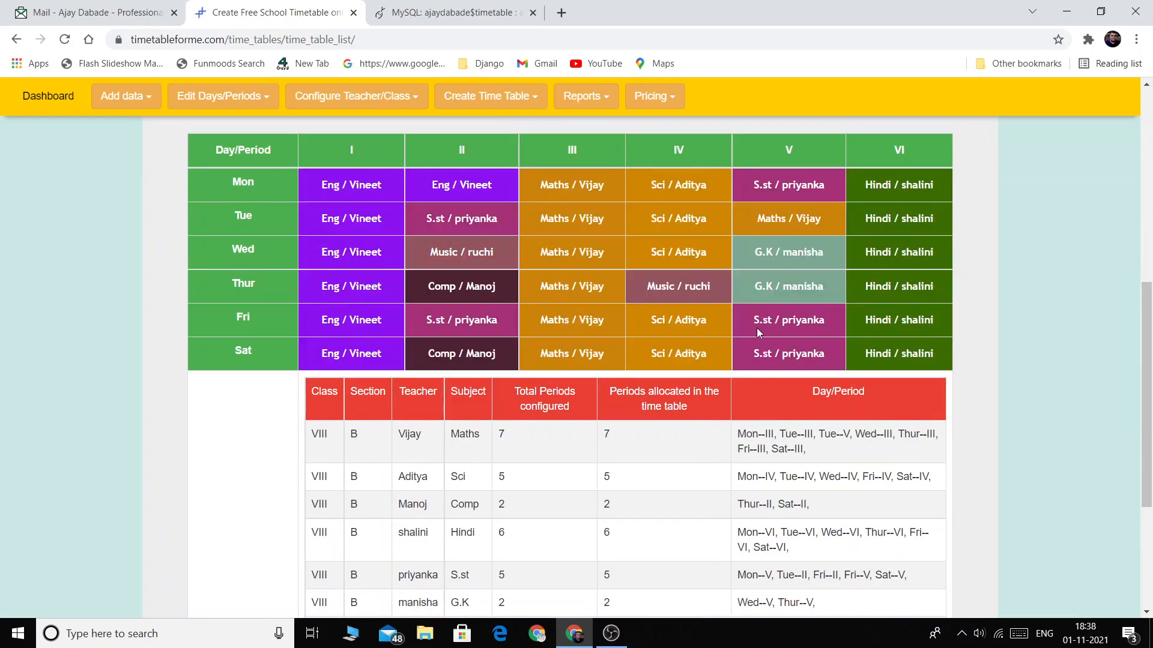
Step: Check which overlap records are available for class VIII section B
{"action": "scroll", "coordinate": [750, 330], "scroll_direction": "up", "scroll_amount": 2}
{"action": "scroll", "coordinate": [747, 332], "scroll_direction": "up", "scroll_amount": 2}
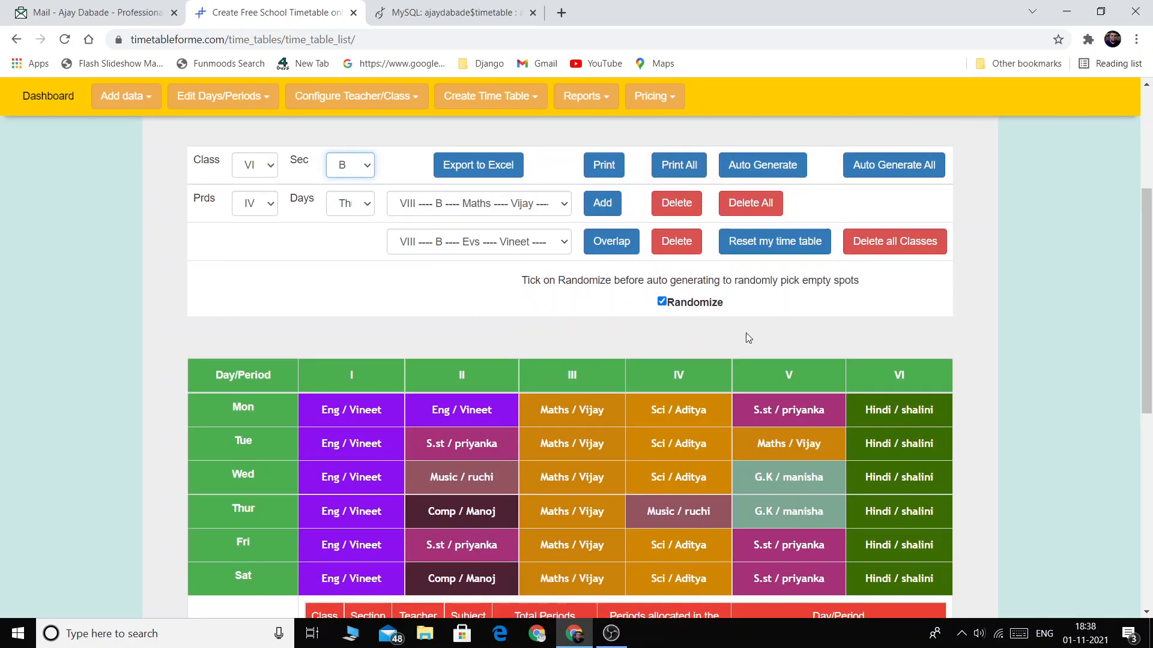
{"action": "left_click", "coordinate": [541, 249]}
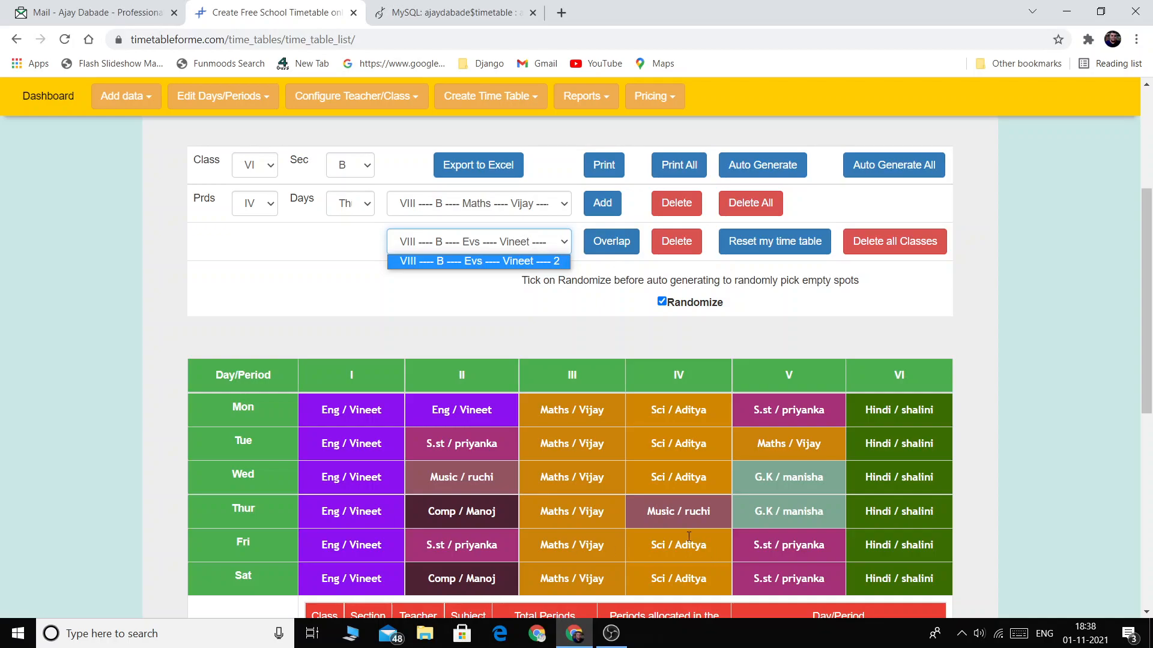
{"action": "scroll", "coordinate": [653, 490], "scroll_direction": "up", "scroll_amount": 4}
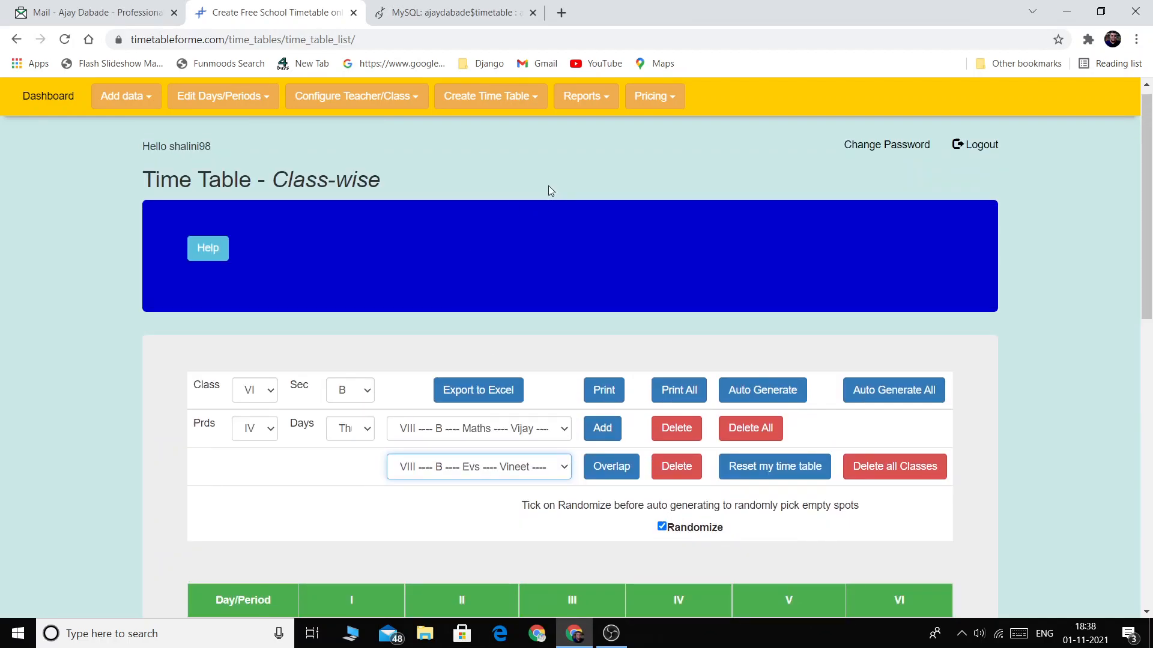
Step: Open the day-wise report and review the timetables of all sections for Mon and Thur
{"action": "left_click", "coordinate": [581, 96]}
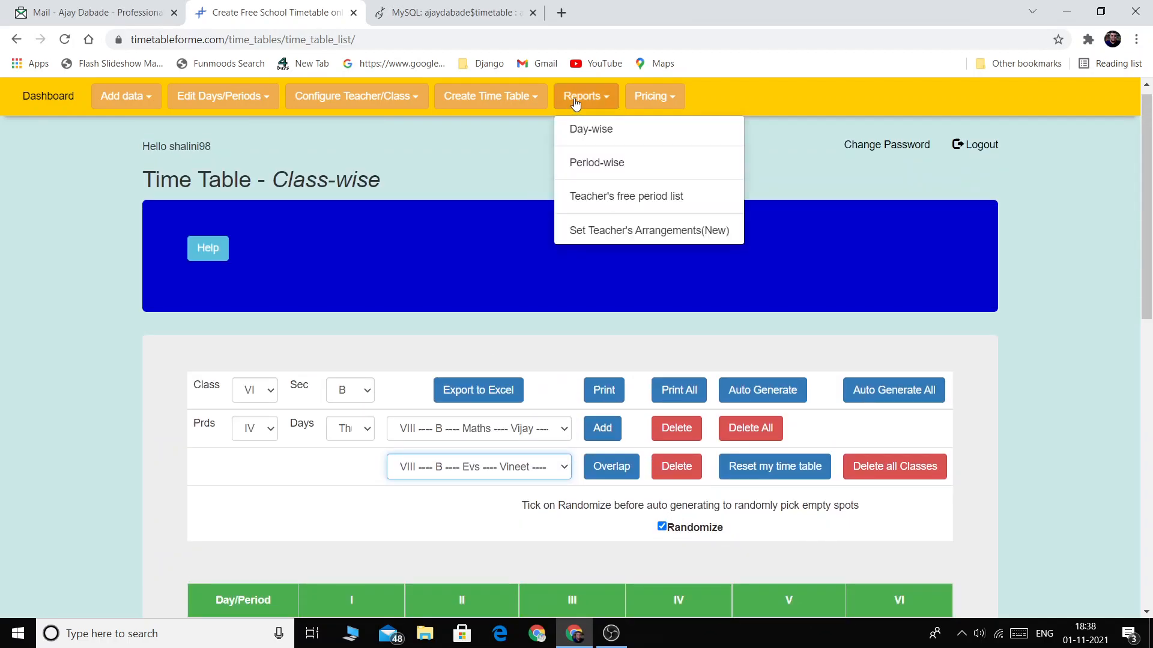
{"action": "left_click", "coordinate": [590, 128]}
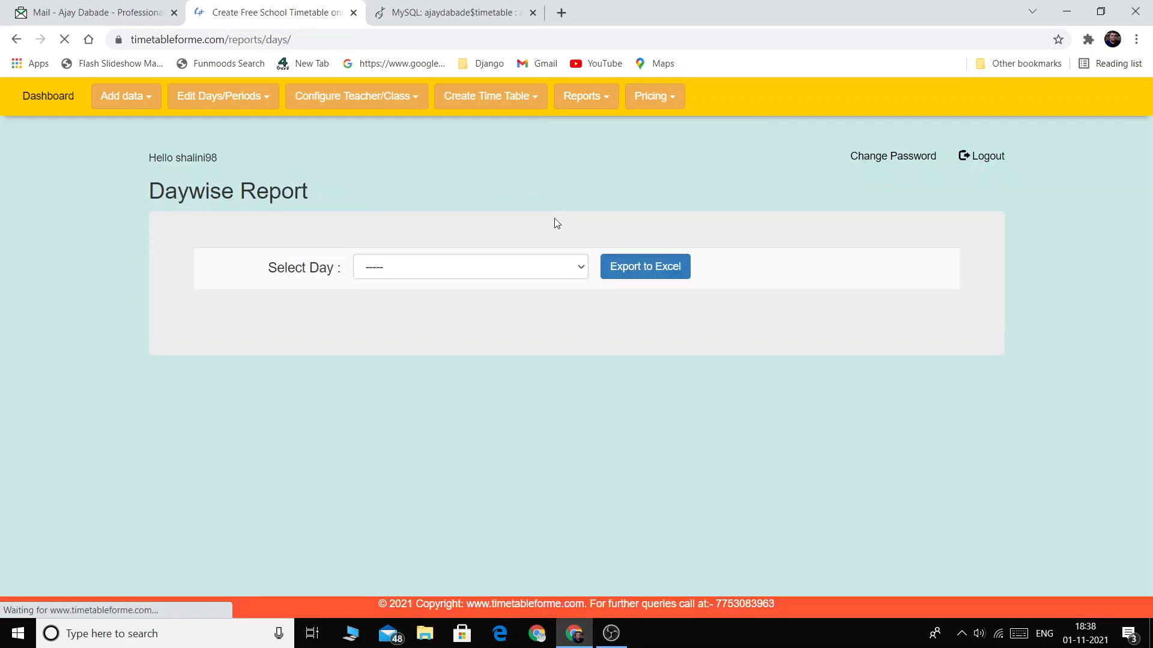
{"action": "left_click", "coordinate": [460, 275]}
{"action": "left_click", "coordinate": [445, 298]}
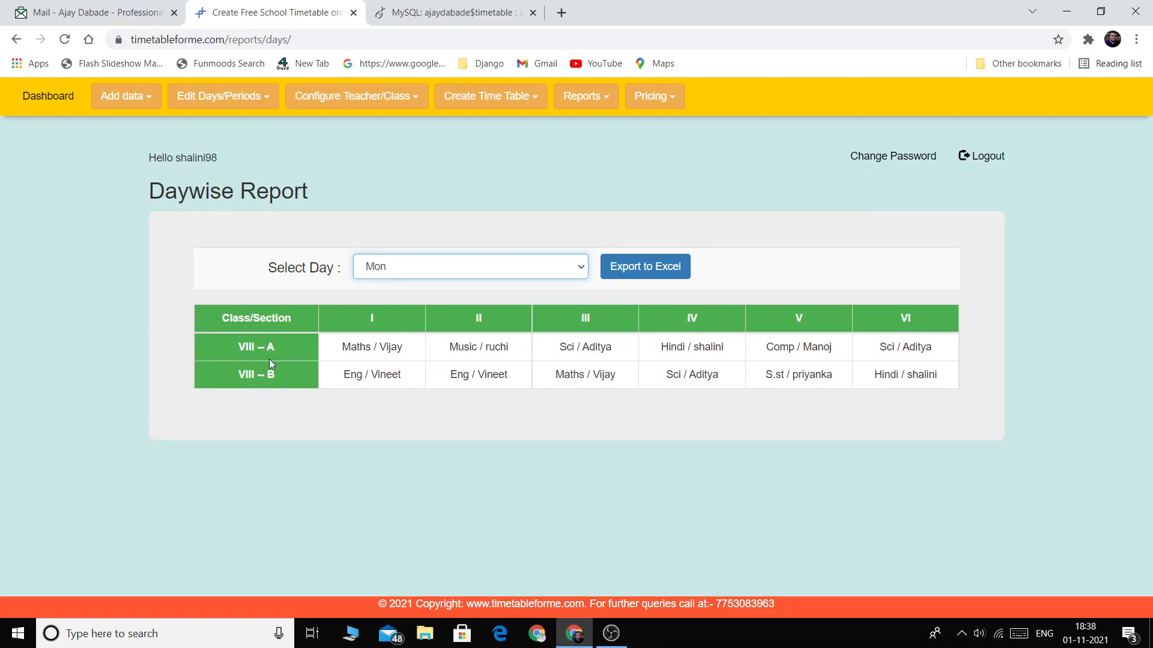
{"action": "left_click_drag", "start_coordinate": [355, 375], "coordinate": [899, 375]}
{"action": "left_click", "coordinate": [448, 268]}
{"action": "left_click", "coordinate": [427, 343]}
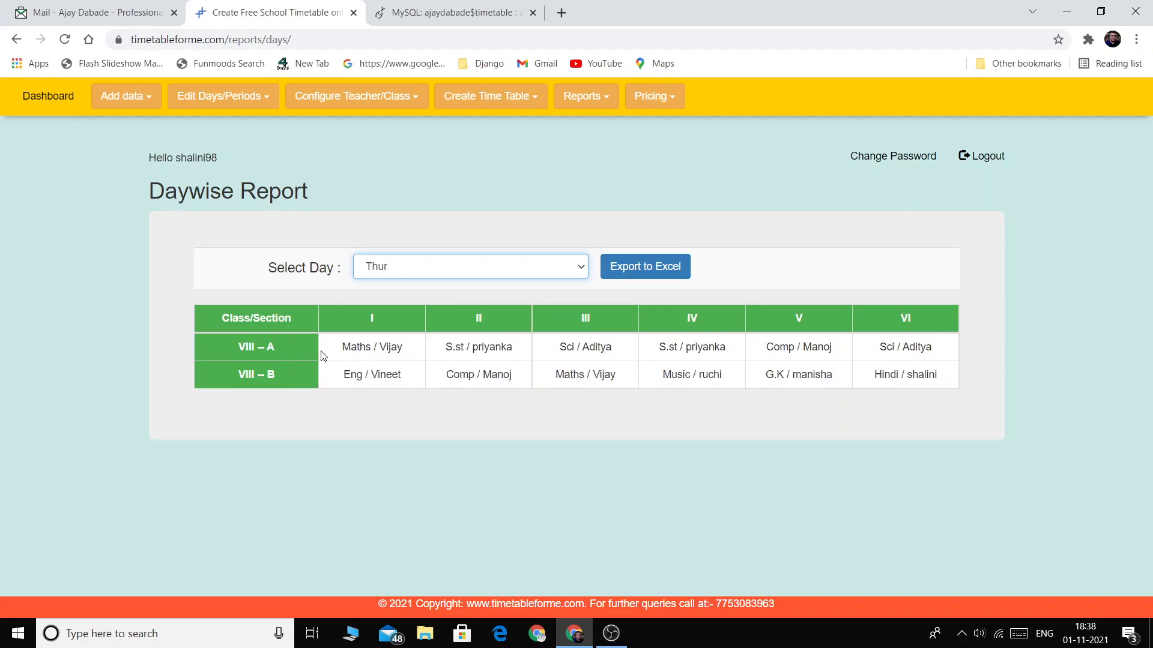
Step: Open the period-wise report for period I and review the entries of VIII A and VIII B across the week
{"action": "left_click", "coordinate": [597, 98]}
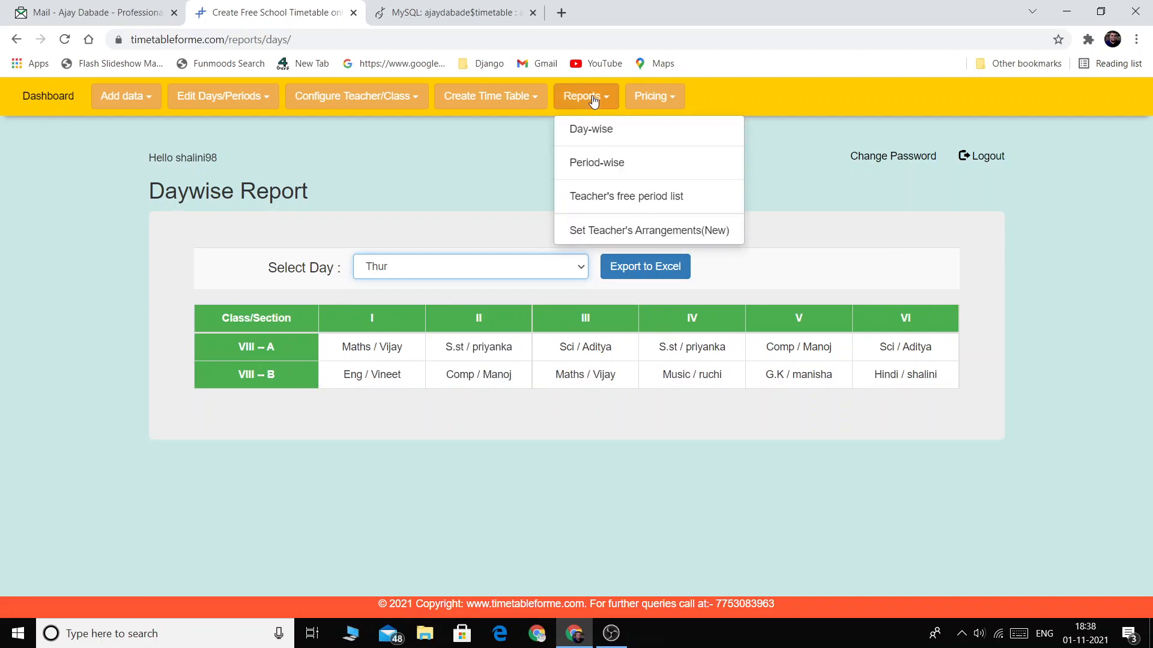
{"action": "left_click", "coordinate": [603, 164]}
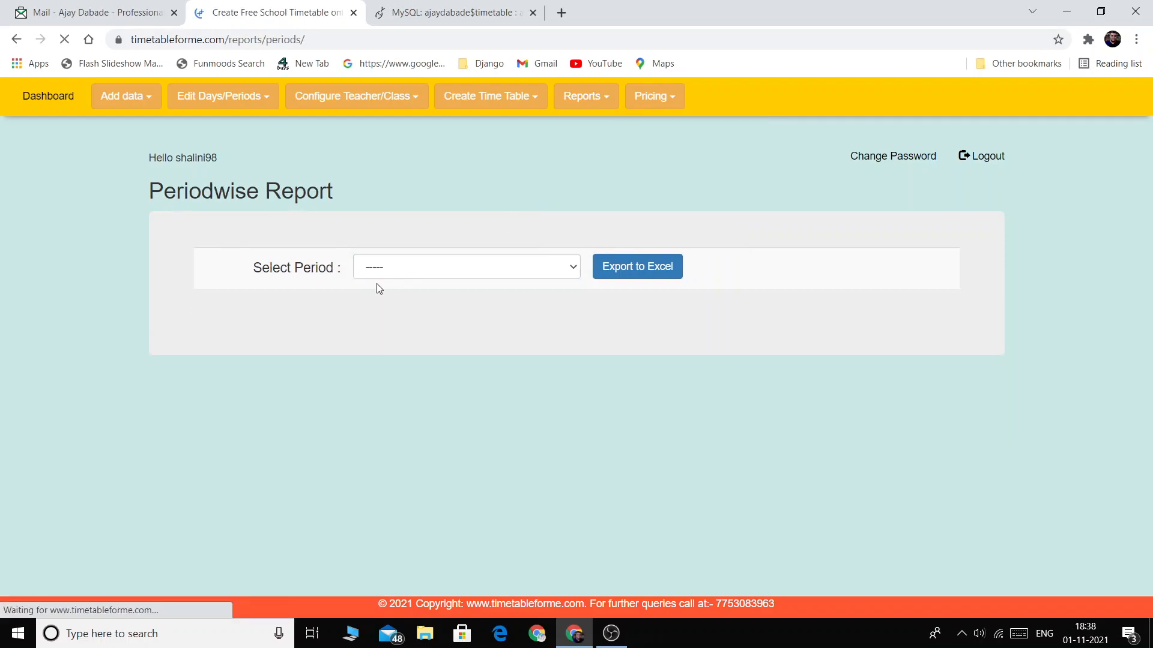
{"action": "left_click", "coordinate": [417, 271]}
{"action": "left_click", "coordinate": [408, 300]}
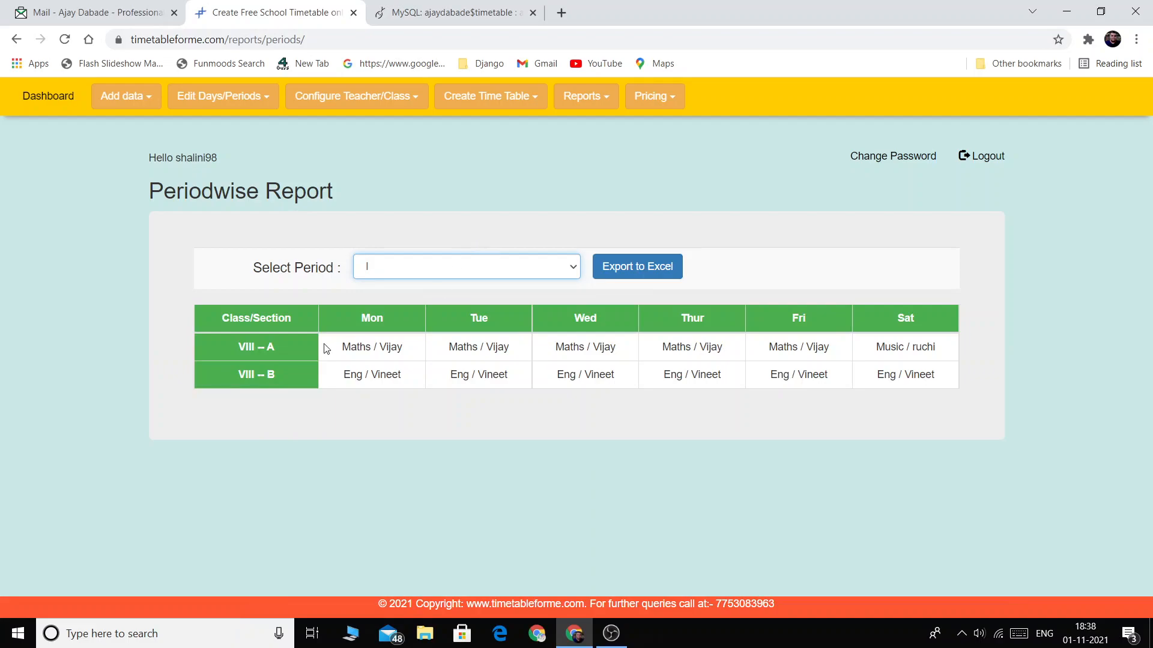
{"action": "left_click_drag", "start_coordinate": [340, 349], "coordinate": [482, 347]}
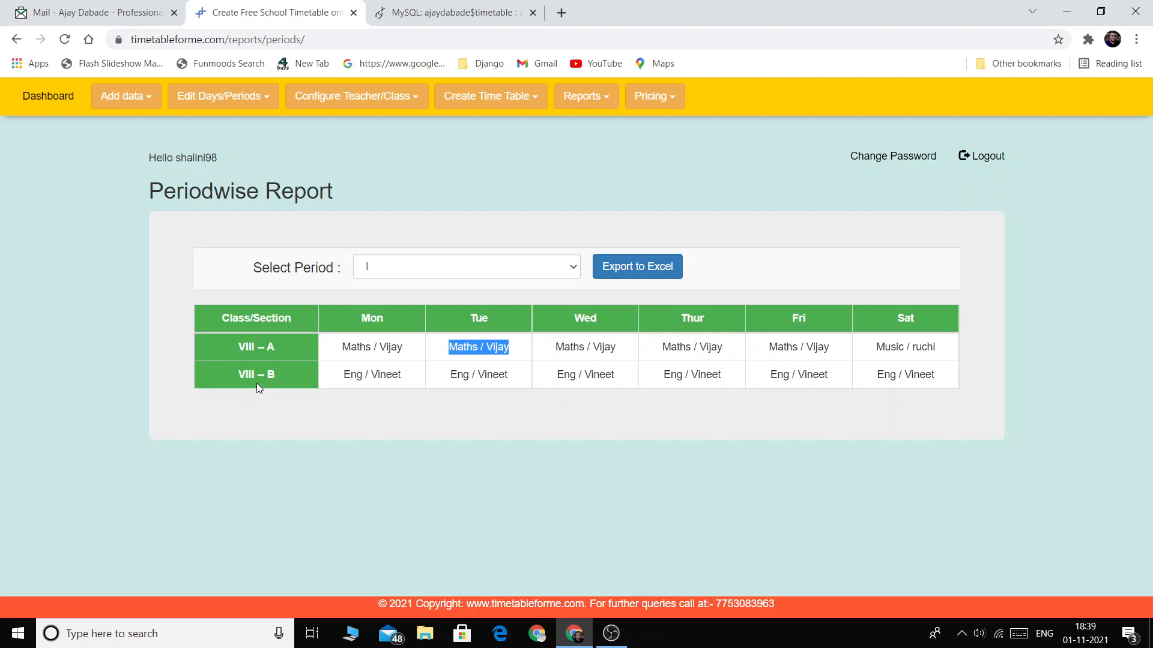
{"action": "left_click_drag", "start_coordinate": [344, 376], "coordinate": [397, 375]}
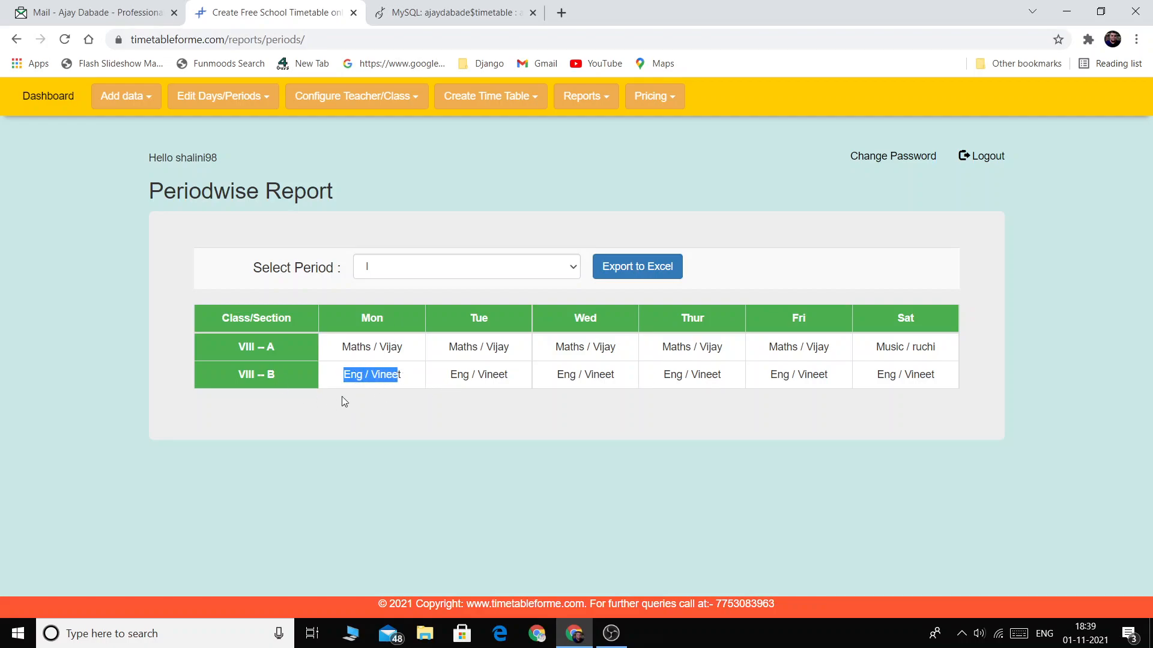
{"action": "left_click_drag", "start_coordinate": [451, 375], "coordinate": [629, 385]}
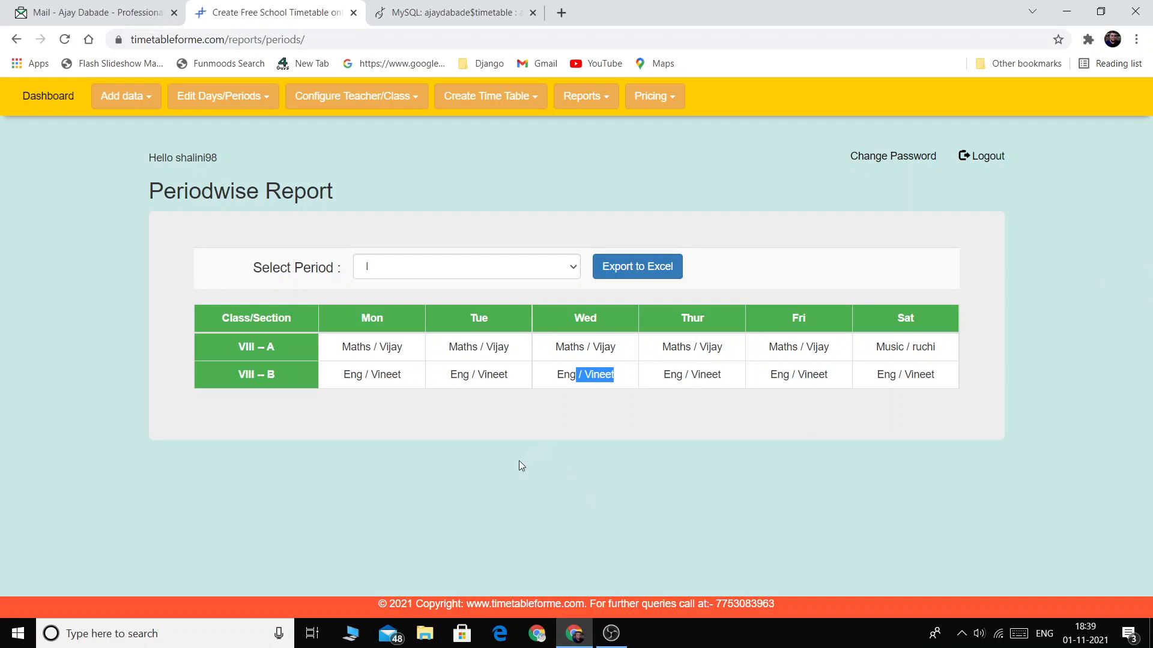
Step: Display the teachers' free period list for Mon and review the busy and free periods
{"action": "left_click", "coordinate": [585, 96]}
{"action": "left_click", "coordinate": [632, 201]}
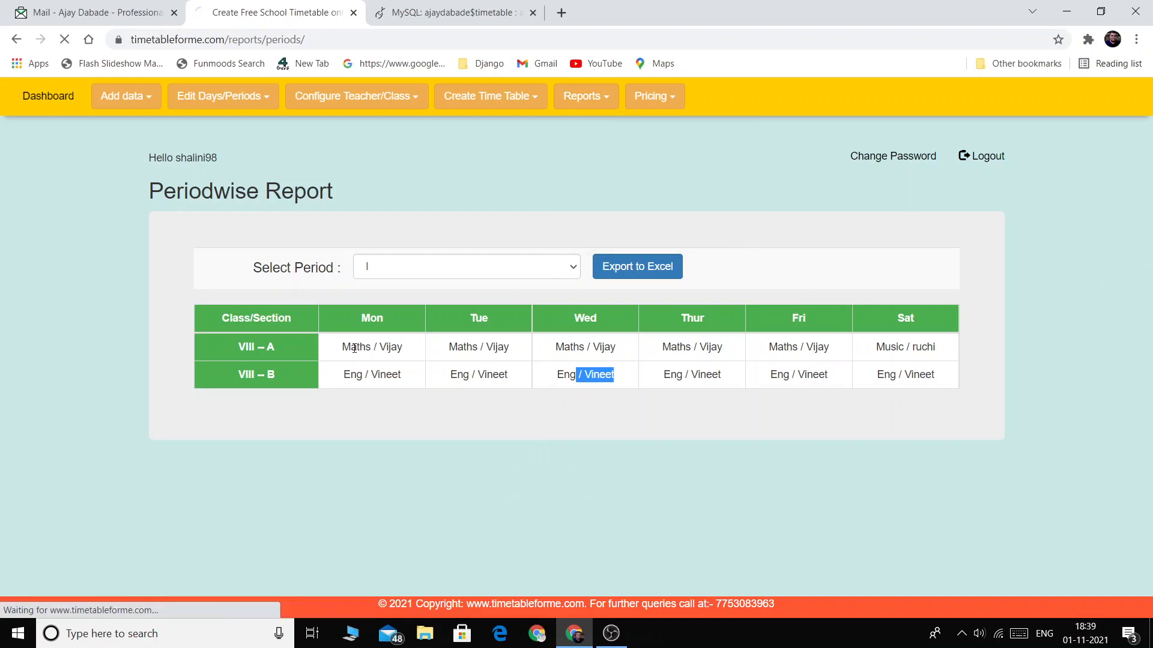
{"action": "left_click", "coordinate": [403, 276]}
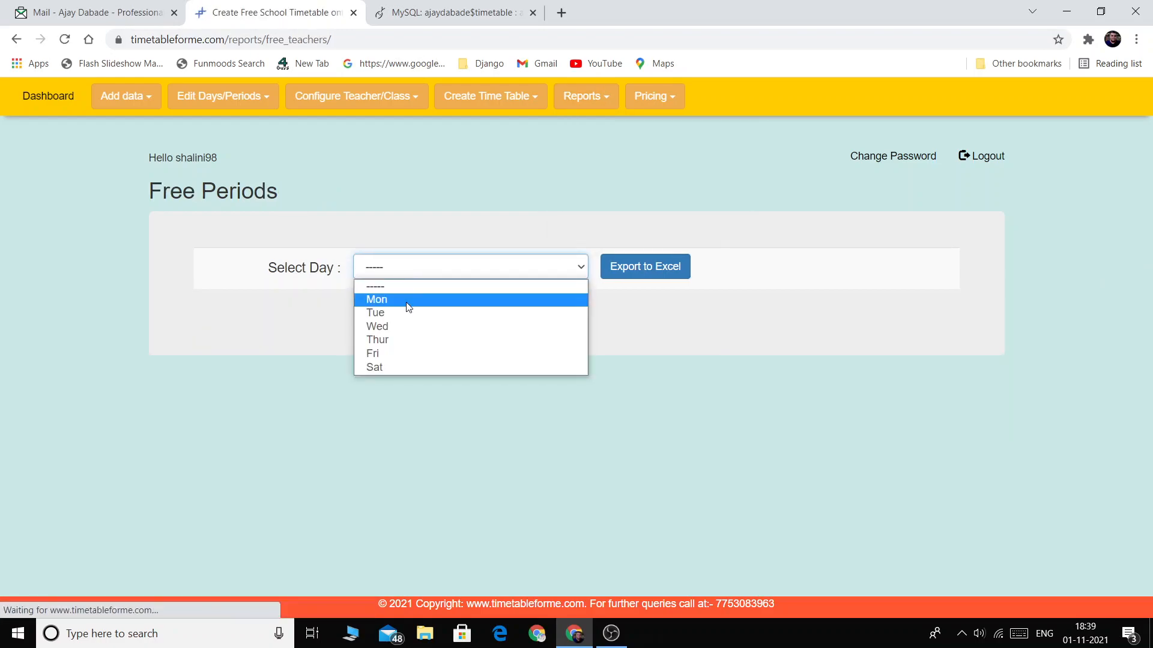
{"action": "left_click", "coordinate": [408, 300]}
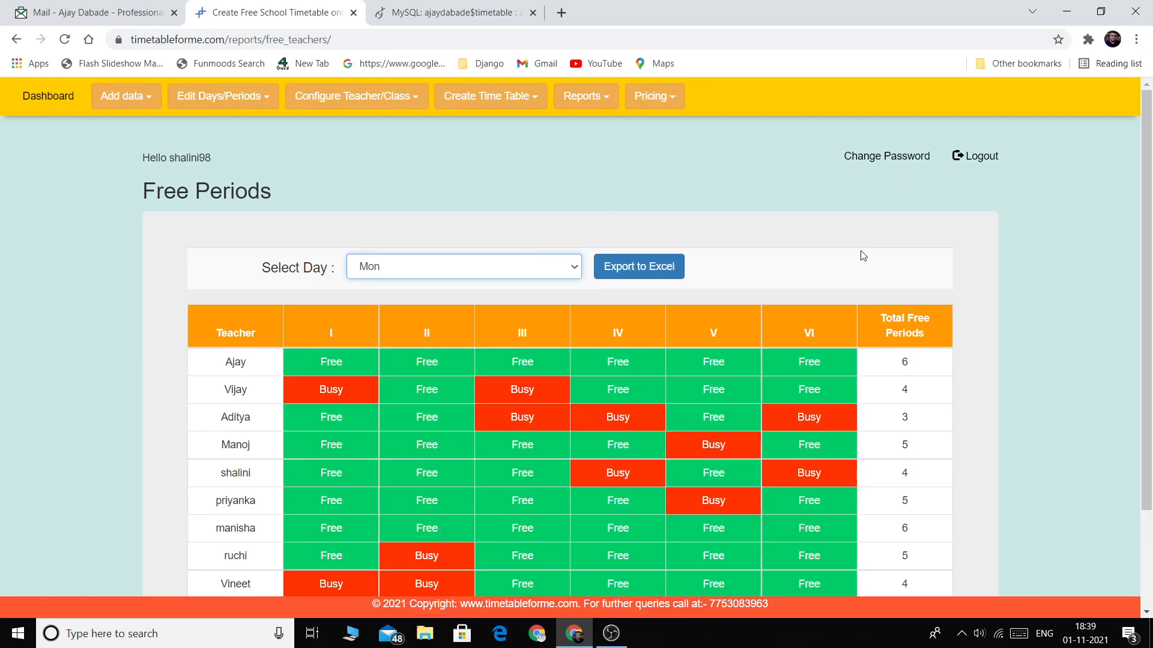
{"action": "scroll", "coordinate": [919, 291], "scroll_direction": "down", "scroll_amount": 2}
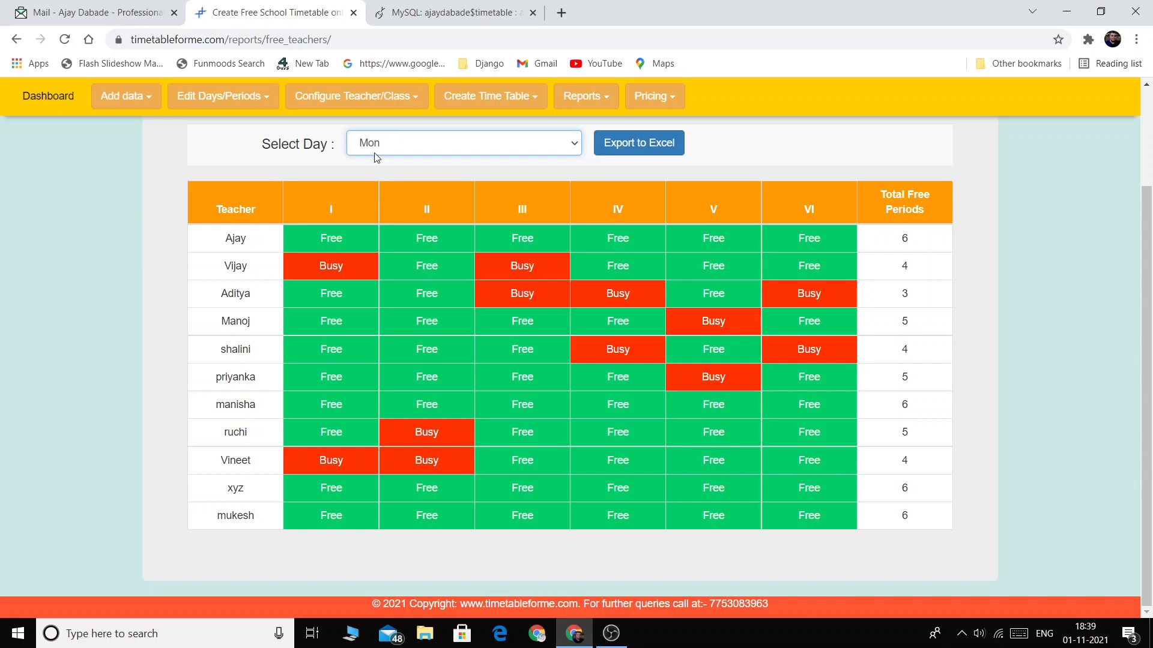
Step: Open the teacher arrangements page and choose Mon as the day
{"action": "left_click", "coordinate": [569, 102]}
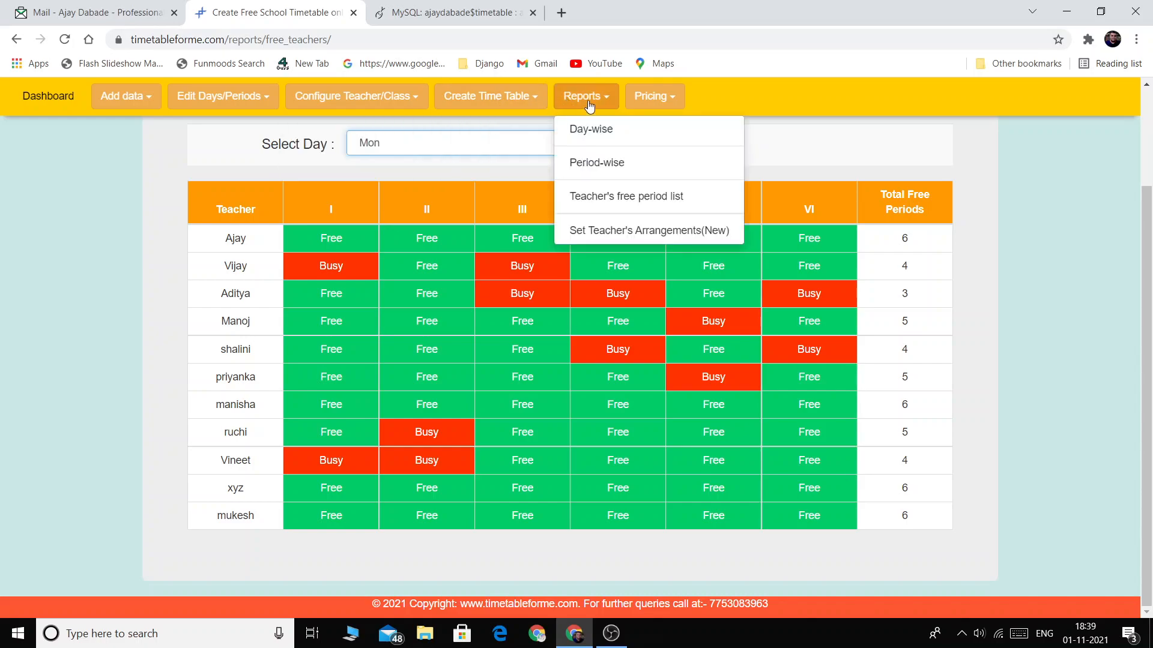
{"action": "left_click", "coordinate": [633, 232]}
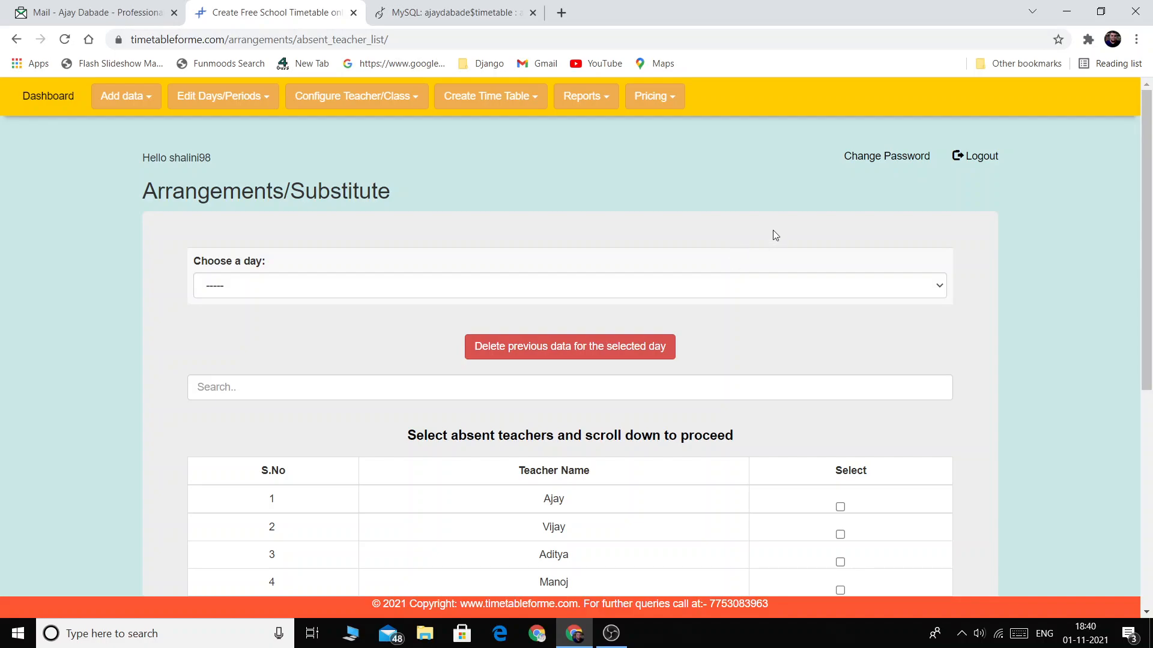
{"action": "left_click", "coordinate": [723, 292]}
{"action": "left_click", "coordinate": [735, 319]}
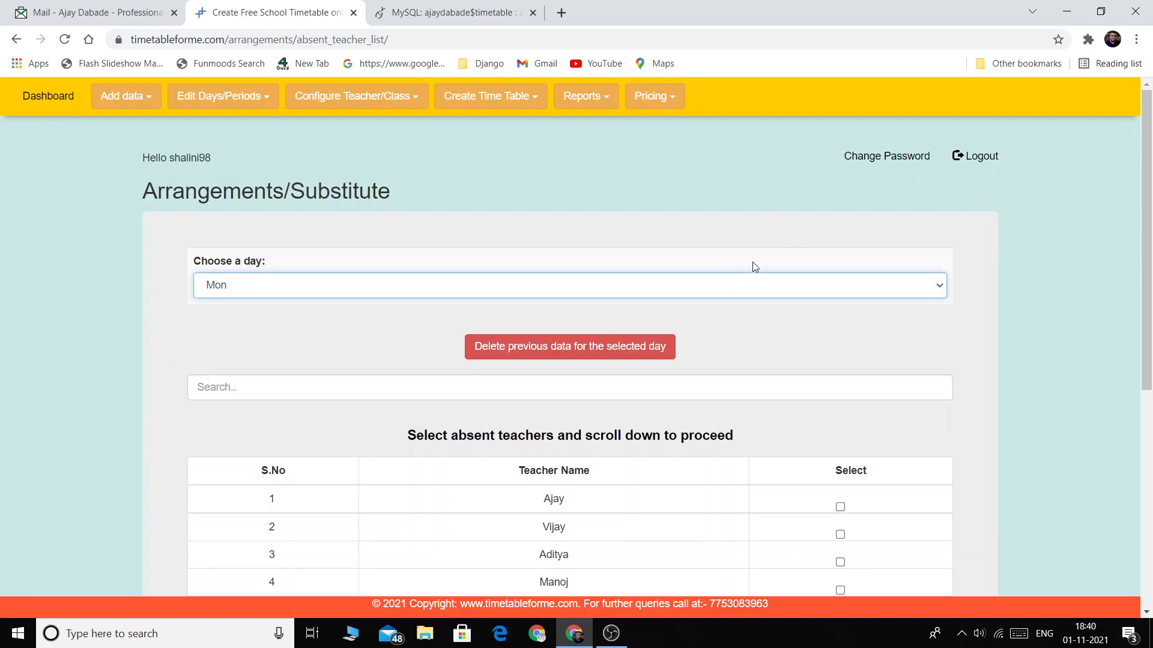
Step: Mark teachers no. 3 and 5 as absent, proceeding to the substitute setup to review their periods needing cover
{"action": "scroll", "coordinate": [720, 316], "scroll_direction": "down", "scroll_amount": 4}
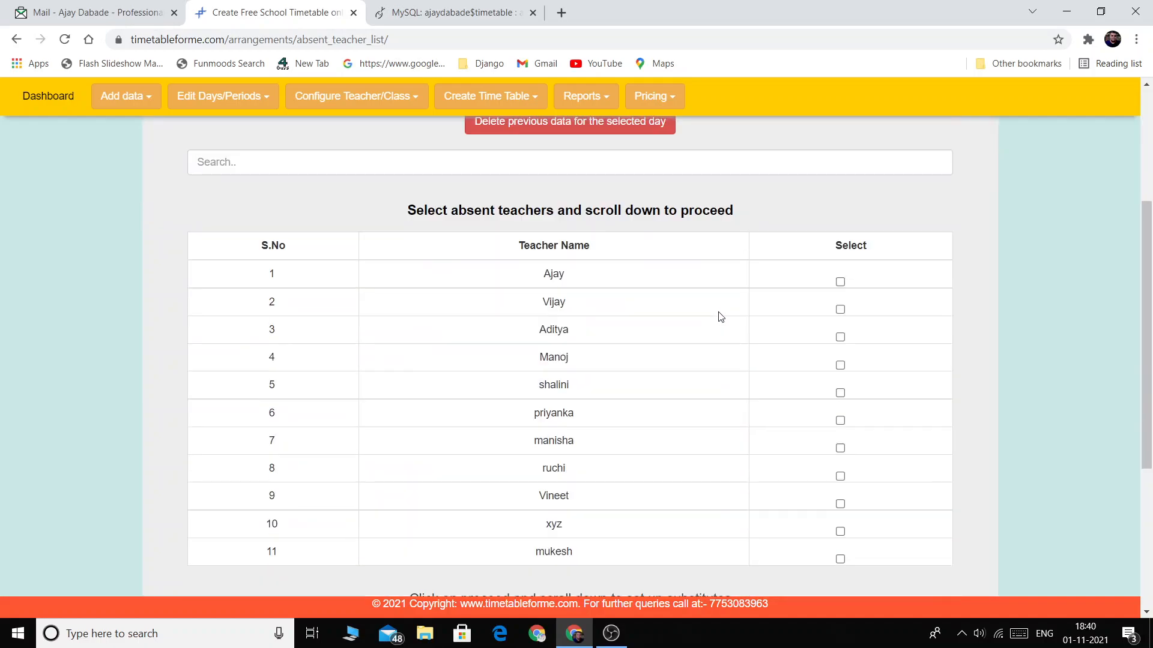
{"action": "left_click", "coordinate": [840, 337]}
{"action": "left_click", "coordinate": [841, 393]}
{"action": "scroll", "coordinate": [911, 380], "scroll_direction": "down", "scroll_amount": 5}
{"action": "left_click", "coordinate": [570, 352]}
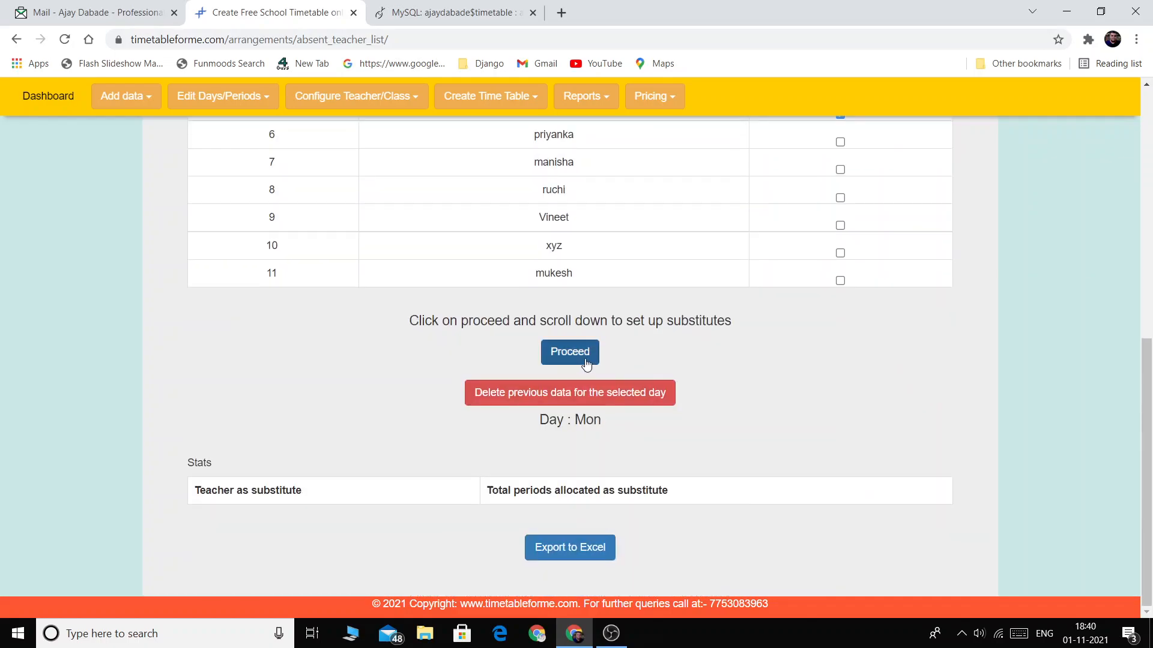
{"action": "left_click", "coordinate": [660, 125]}
{"action": "scroll", "coordinate": [720, 239], "scroll_direction": "down", "scroll_amount": 3}
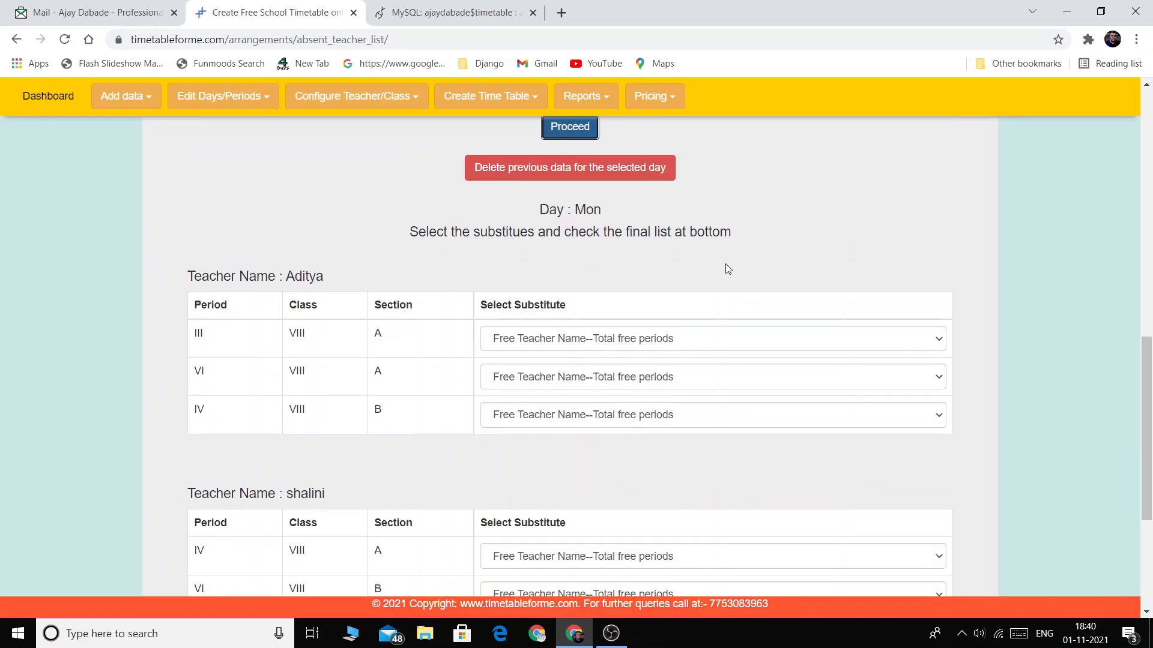
{"action": "scroll", "coordinate": [725, 264], "scroll_direction": "down", "scroll_amount": 2}
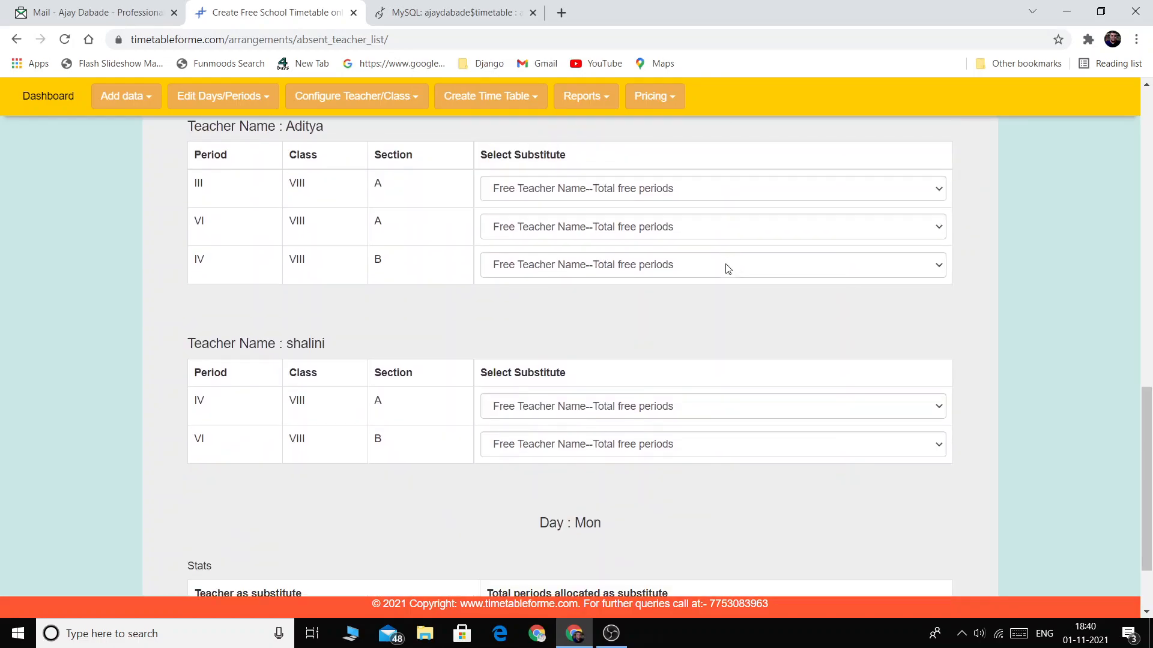
{"action": "scroll", "coordinate": [728, 269], "scroll_direction": "up", "scroll_amount": 1}
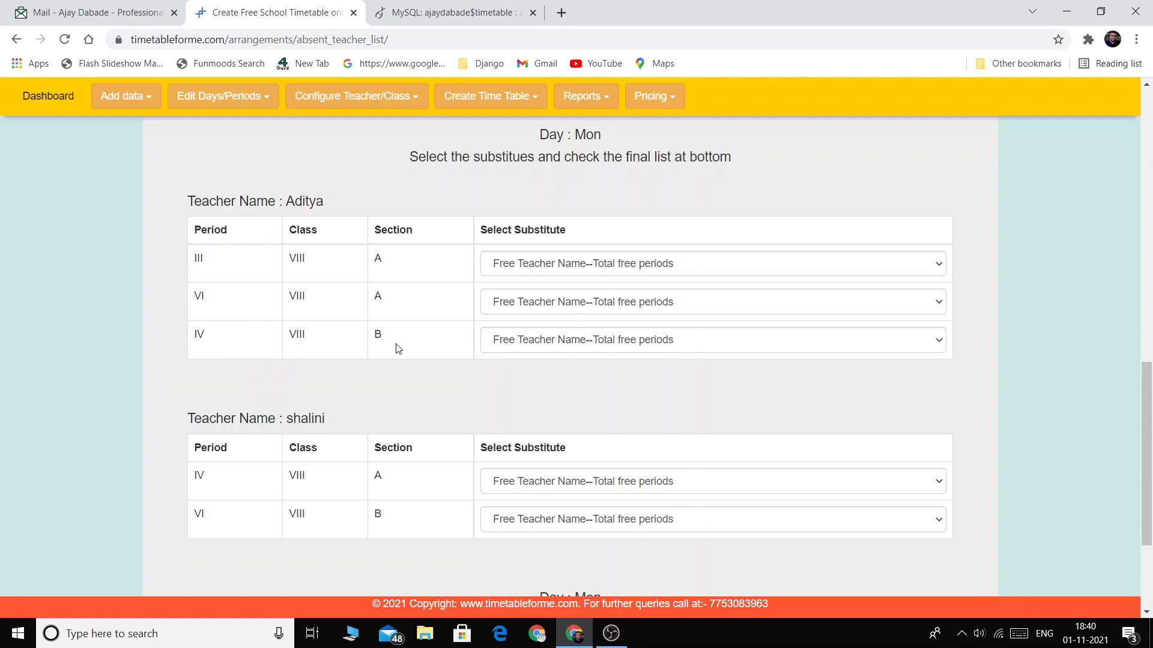
{"action": "scroll", "coordinate": [340, 419], "scroll_direction": "down", "scroll_amount": 1}
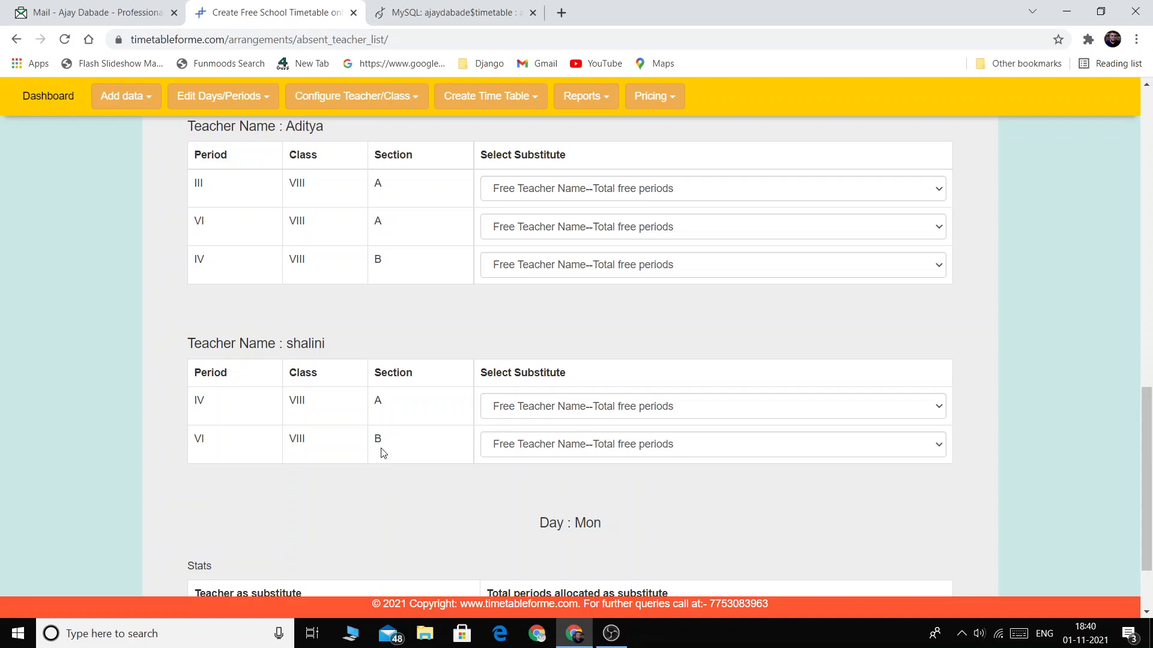
{"action": "scroll", "coordinate": [372, 455], "scroll_direction": "up", "scroll_amount": 2}
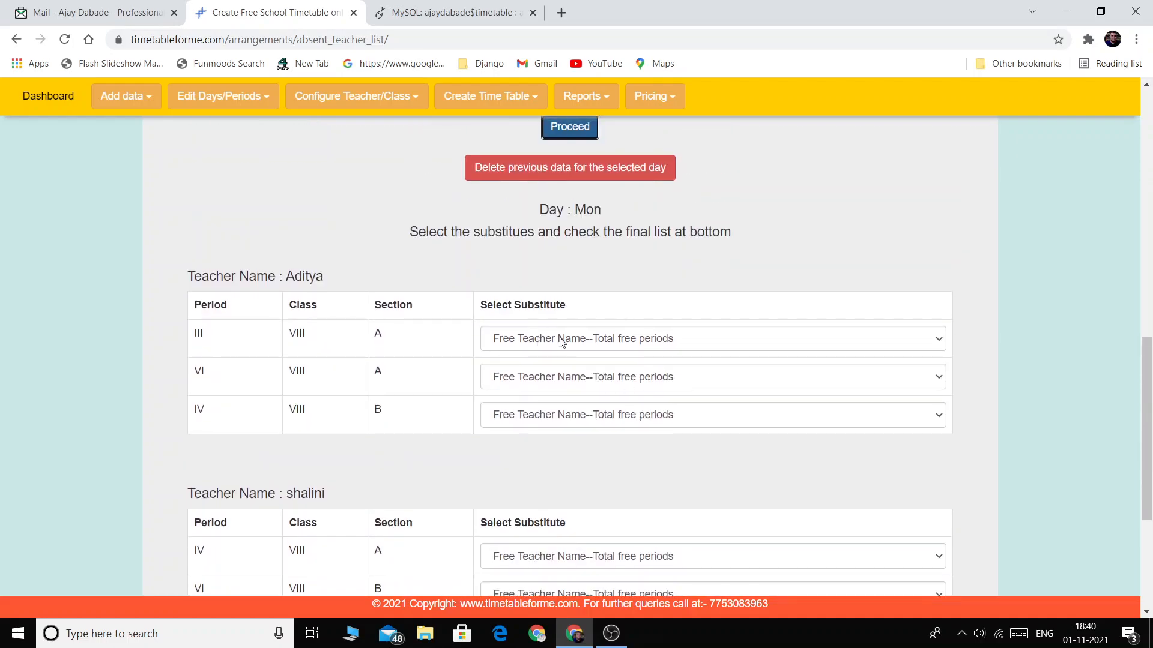
Step: Assign teachers no. 7, 8 and 4 as substitutes for absent teacher no. 3's periods III, VI and IV, and check the final list
{"action": "left_click", "coordinate": [628, 341]}
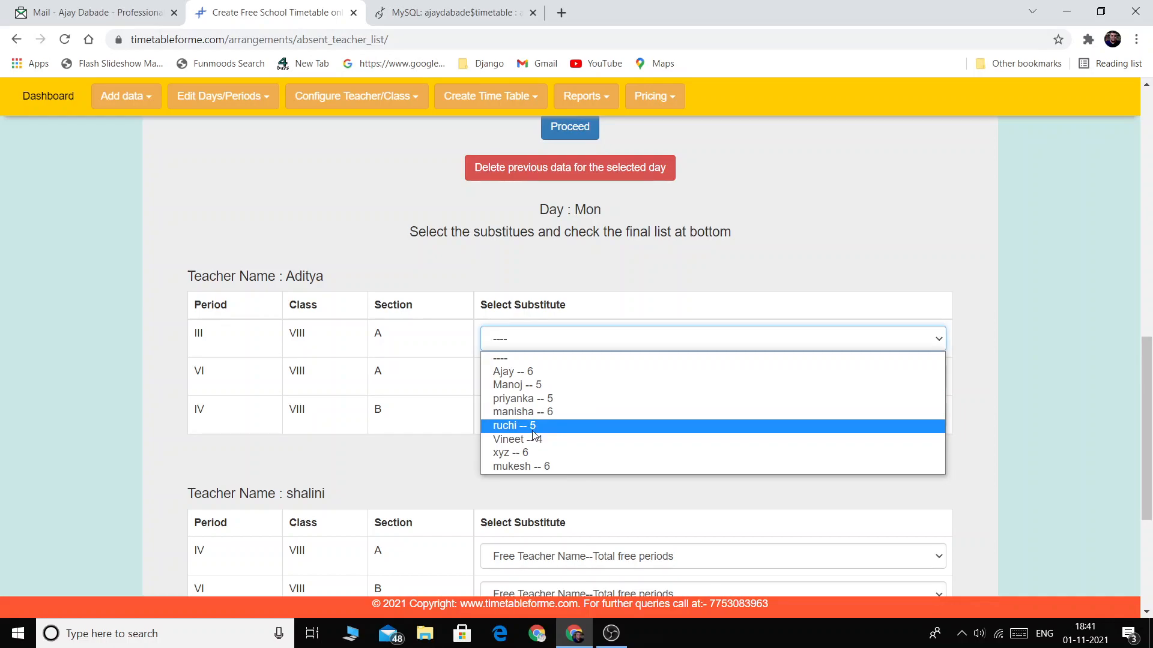
{"action": "left_click", "coordinate": [557, 411]}
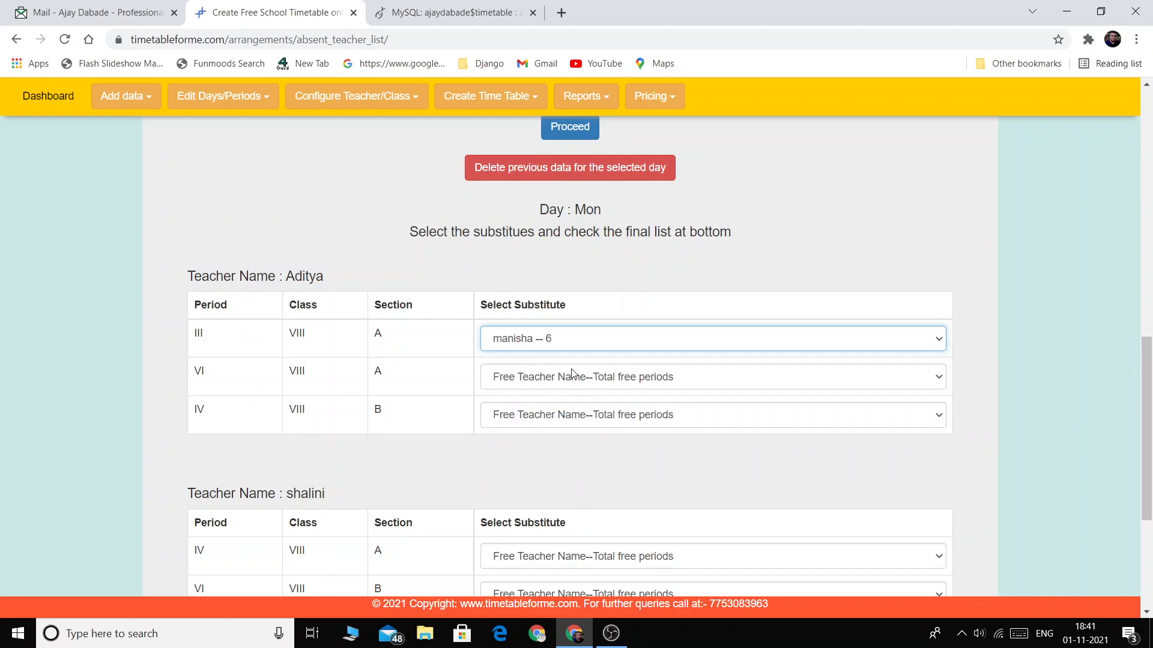
{"action": "left_click", "coordinate": [574, 379]}
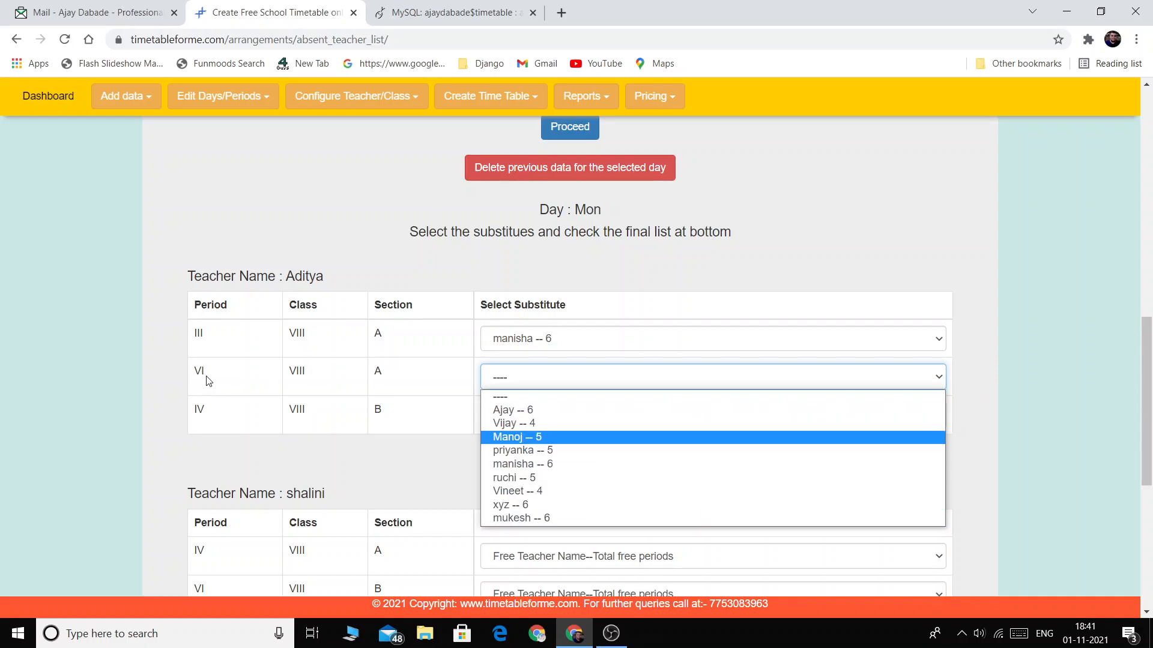
{"action": "left_click", "coordinate": [634, 485]}
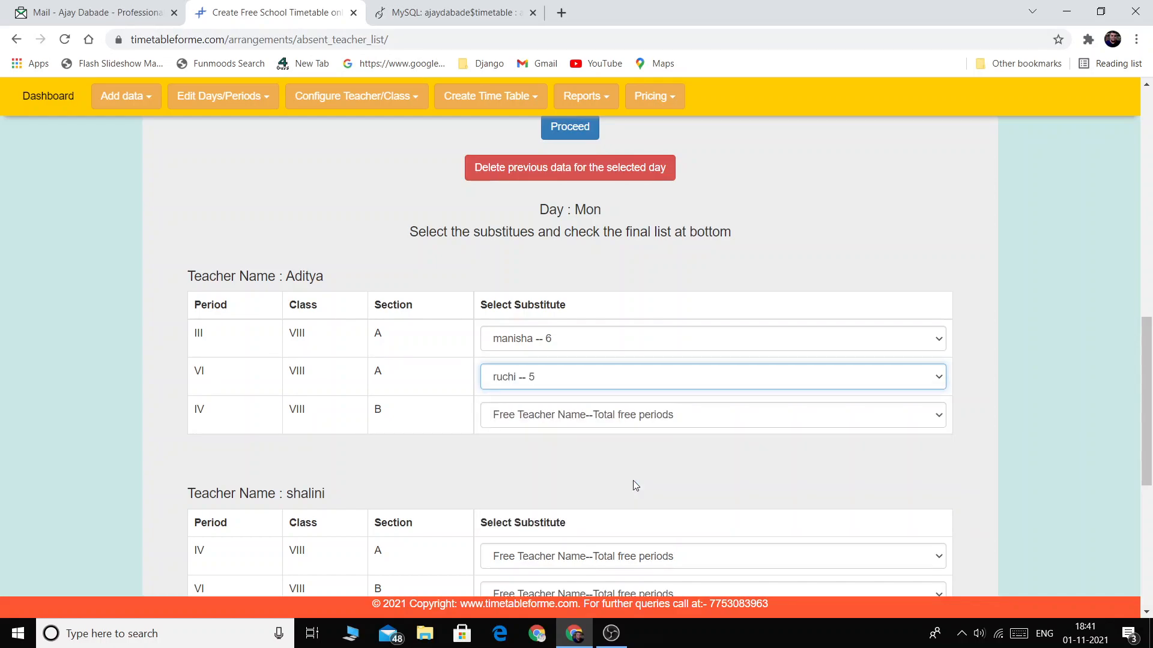
{"action": "left_click", "coordinate": [627, 418]}
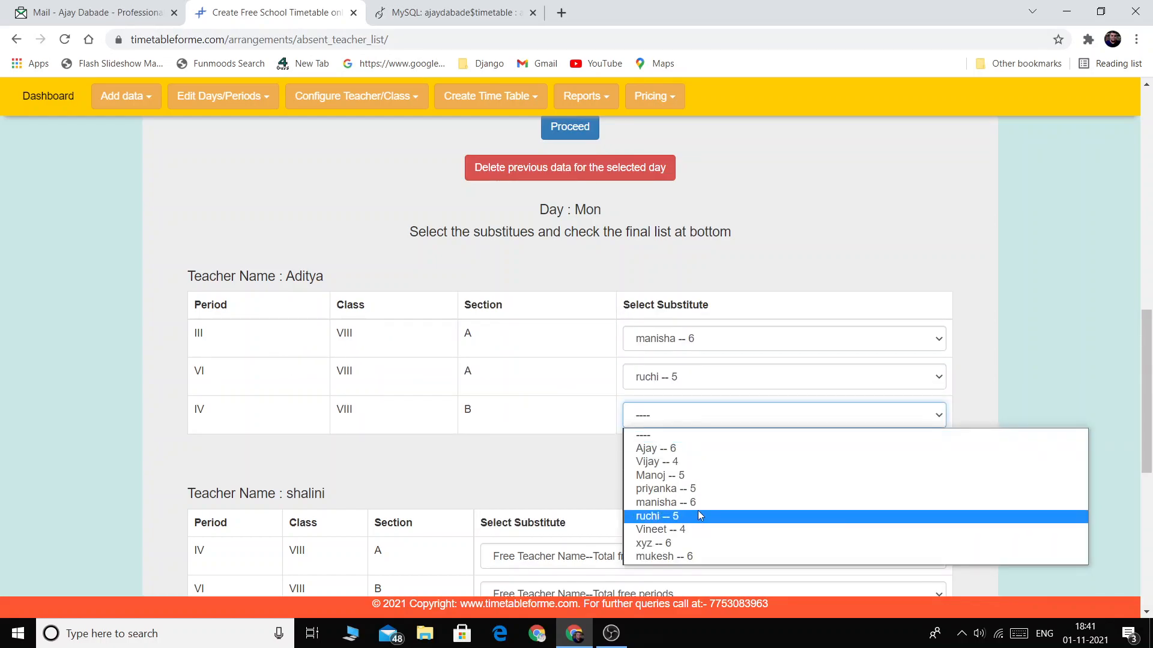
{"action": "left_click", "coordinate": [685, 474]}
{"action": "scroll", "coordinate": [625, 458], "scroll_direction": "down", "scroll_amount": 4}
{"action": "scroll", "coordinate": [661, 343], "scroll_direction": "down", "scroll_amount": 4}
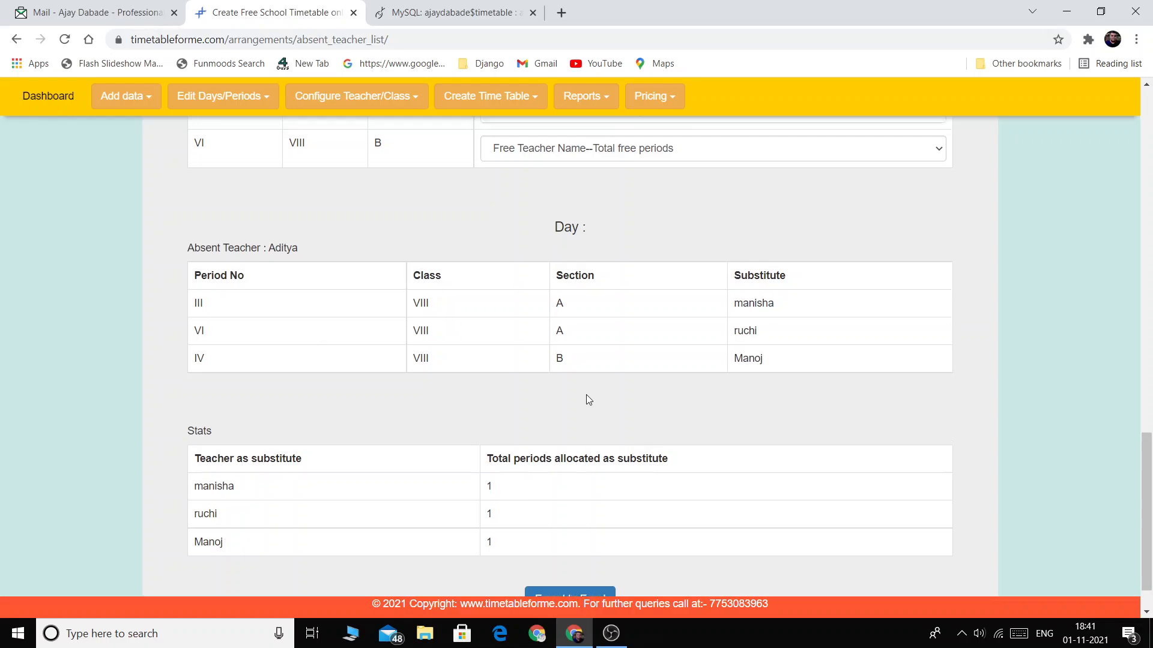
Step: Assign teachers no. 8 and 4 as substitutes for absent teacher no. 5's periods IV and VI, and check the substitute list and stats
{"action": "scroll", "coordinate": [588, 399], "scroll_direction": "up", "scroll_amount": 5}
{"action": "left_click", "coordinate": [596, 407]}
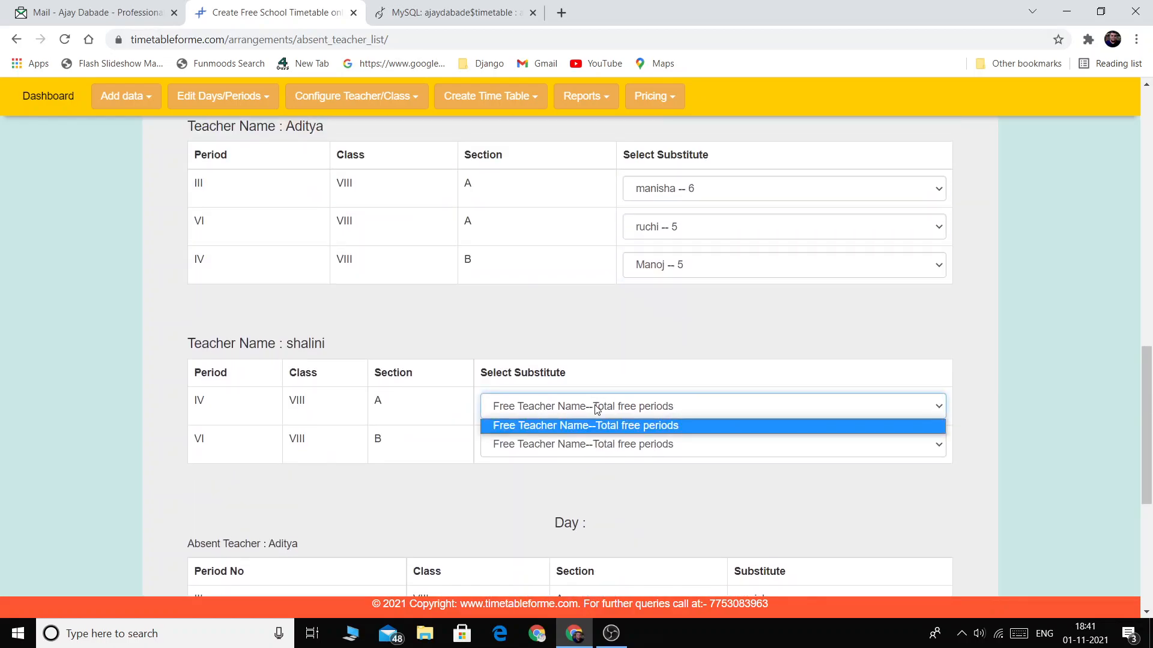
{"action": "left_click", "coordinate": [587, 489]}
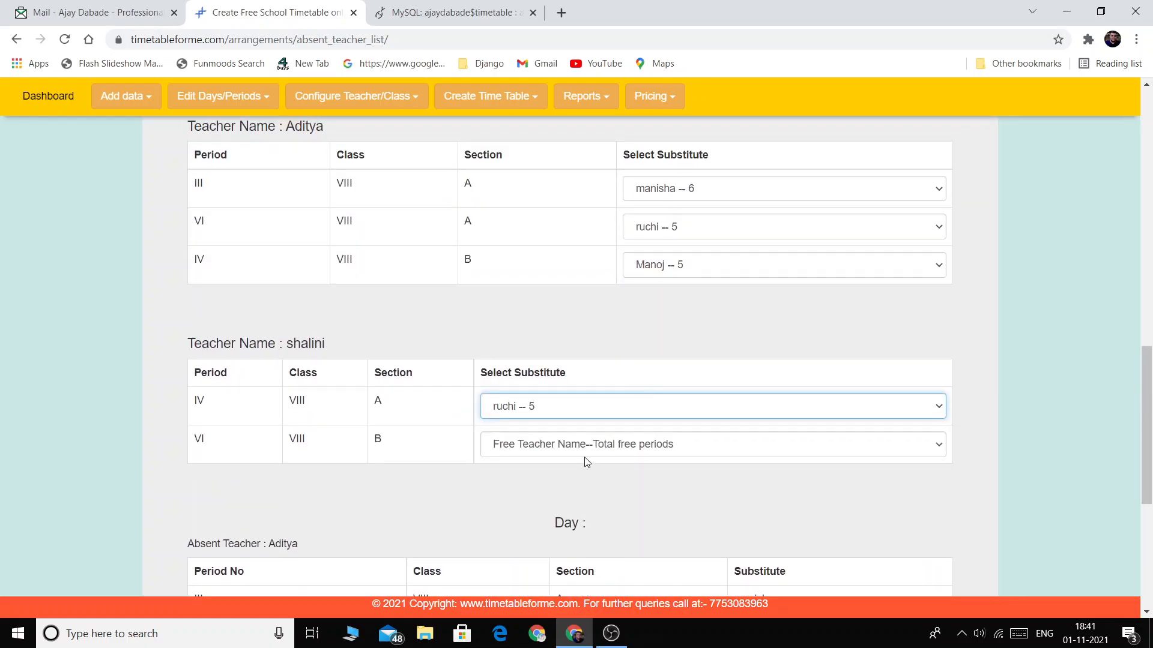
{"action": "left_click", "coordinate": [585, 449]}
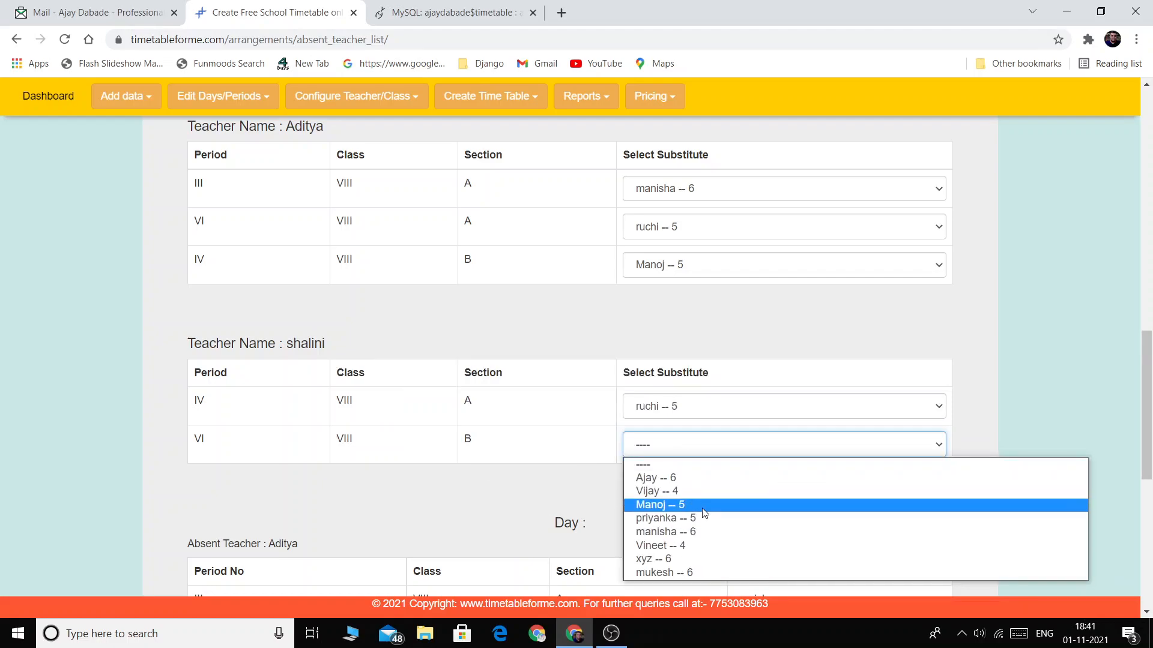
{"action": "left_click", "coordinate": [700, 505]}
{"action": "scroll", "coordinate": [703, 455], "scroll_direction": "down", "scroll_amount": 7}
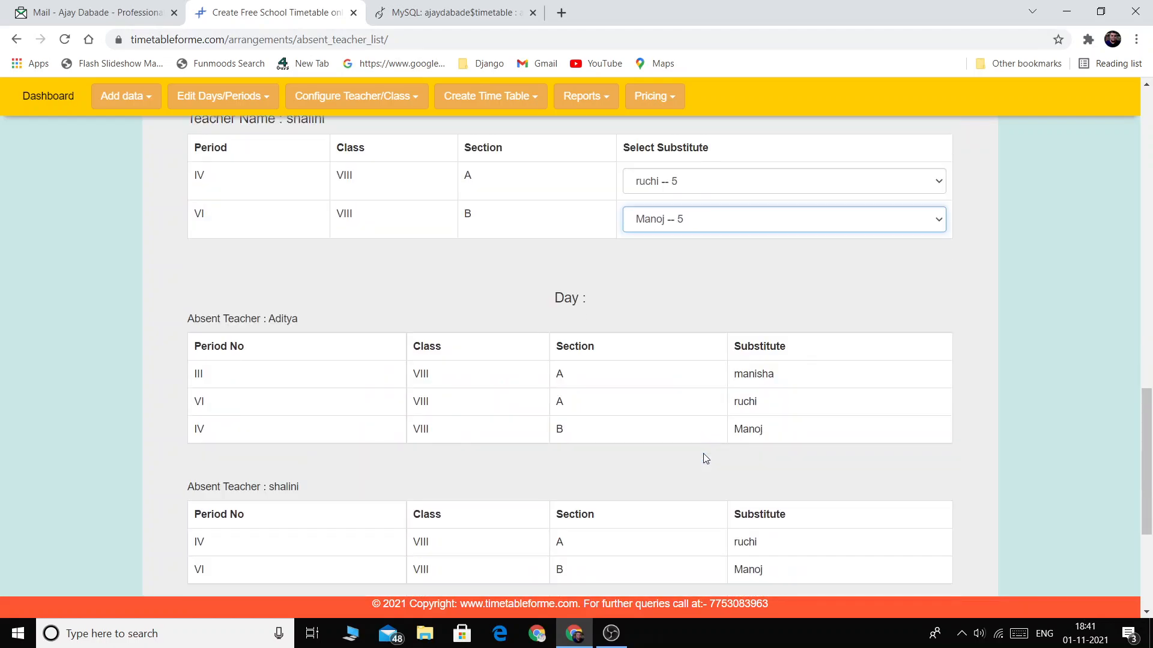
{"action": "scroll", "coordinate": [649, 386], "scroll_direction": "down", "scroll_amount": 1}
Step: Export the substitute arrangements to Excel and open the downloaded timetableforme (55).xlsx, dismissing the tip of the day
{"action": "left_click", "coordinate": [588, 546]}
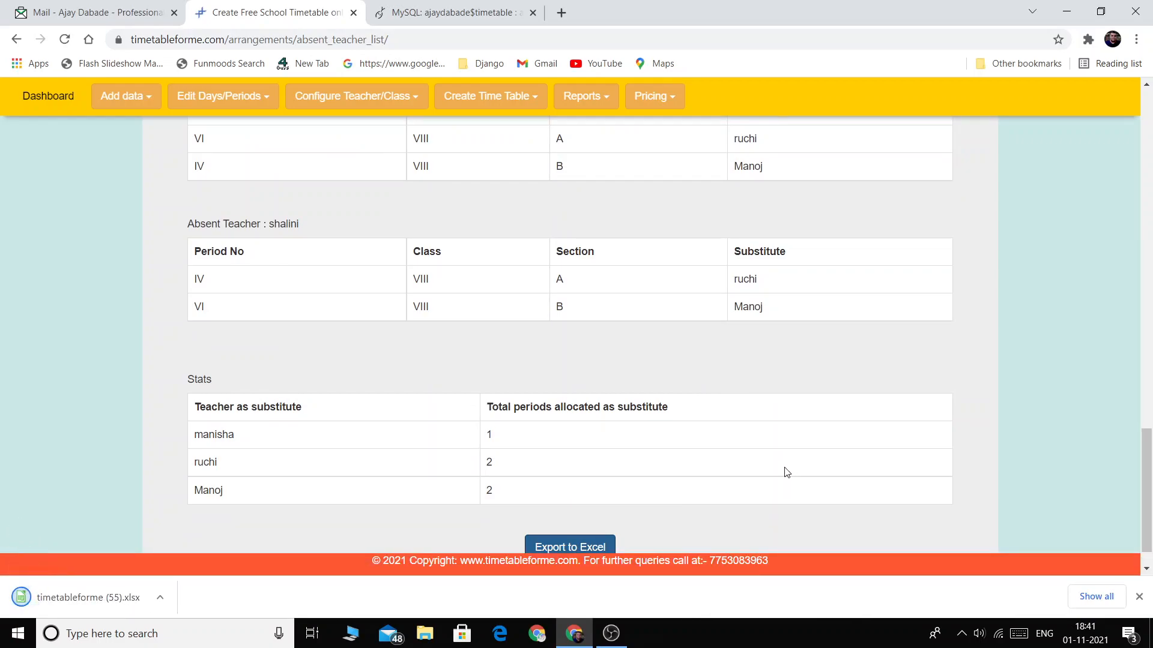
{"action": "left_click", "coordinate": [75, 598]}
{"action": "left_click", "coordinate": [490, 96]}
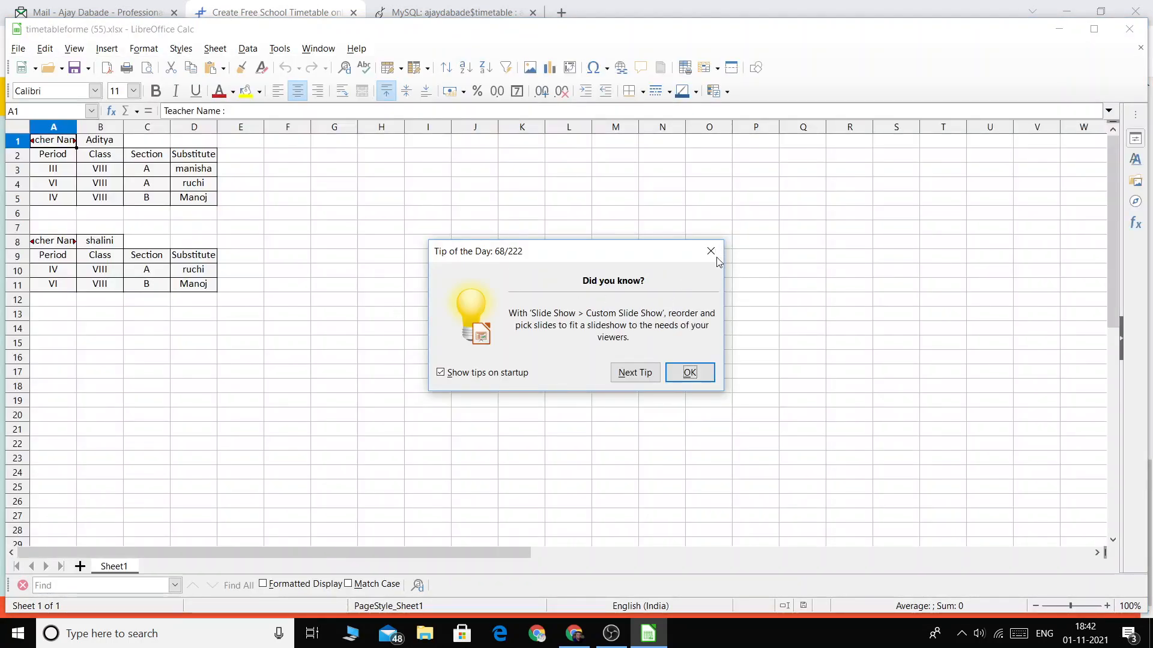
{"action": "left_click", "coordinate": [690, 373]}
Step: Fit columns A and B to their contents to review the substitute sheet, and close the spreadsheet without saving
{"action": "left_click_drag", "start_coordinate": [700, 373], "coordinate": [282, 259]}
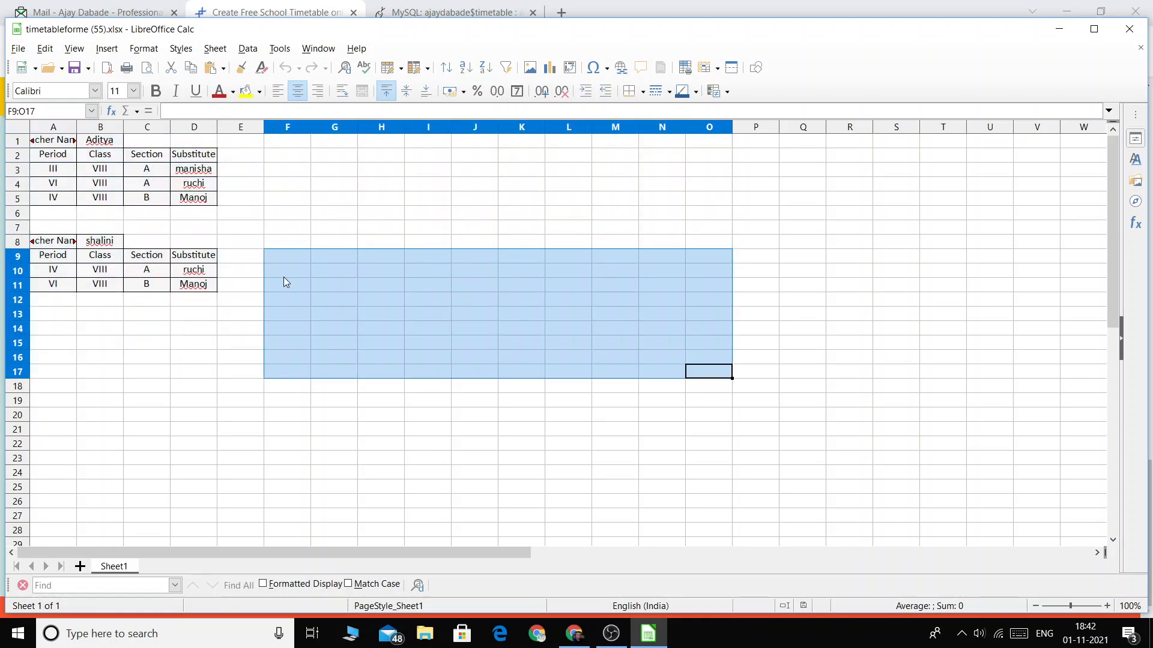
{"action": "double_click", "coordinate": [76, 128]}
{"action": "left_click", "coordinate": [163, 143]}
{"action": "double_click", "coordinate": [139, 127]}
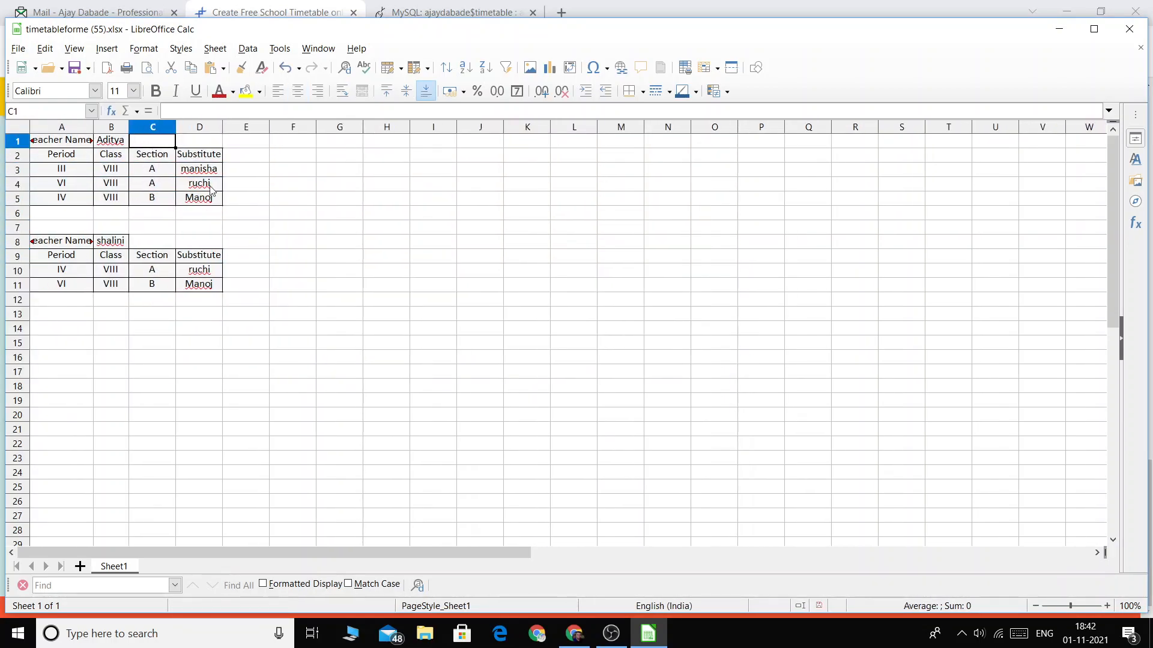
{"action": "left_click", "coordinate": [1129, 29]}
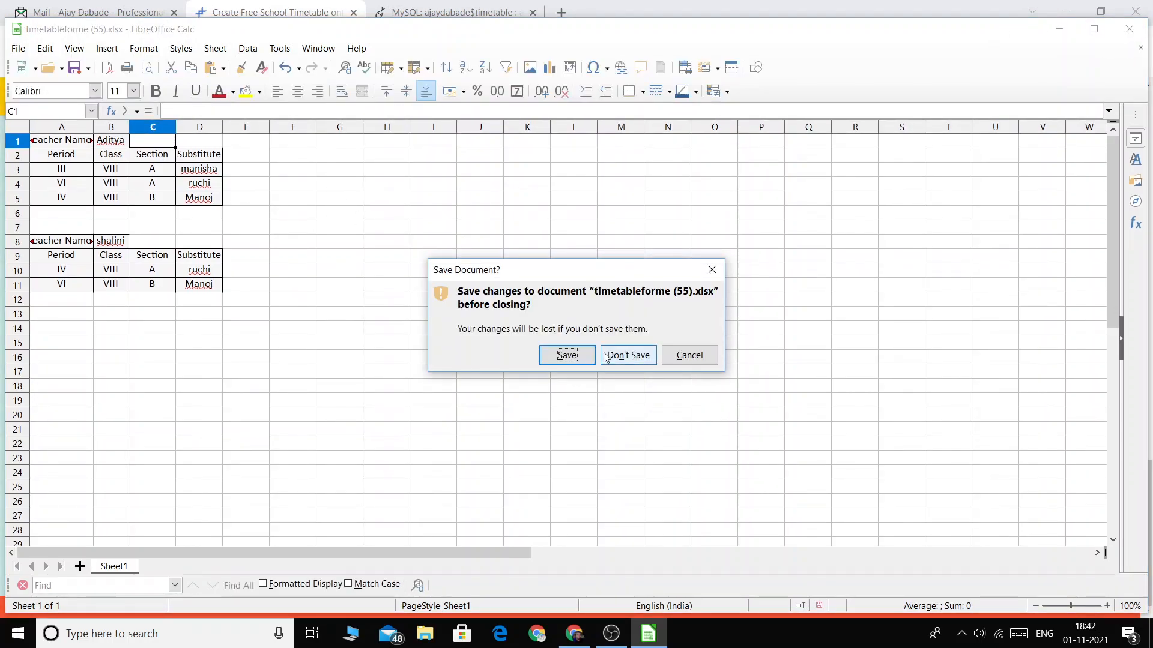
{"action": "left_click", "coordinate": [624, 355]}
Step: Export the timetables of all classes to Excel from the class-wise timetable page and open timetableforme (56).xlsx
{"action": "left_click", "coordinate": [490, 96]}
{"action": "left_click", "coordinate": [498, 127]}
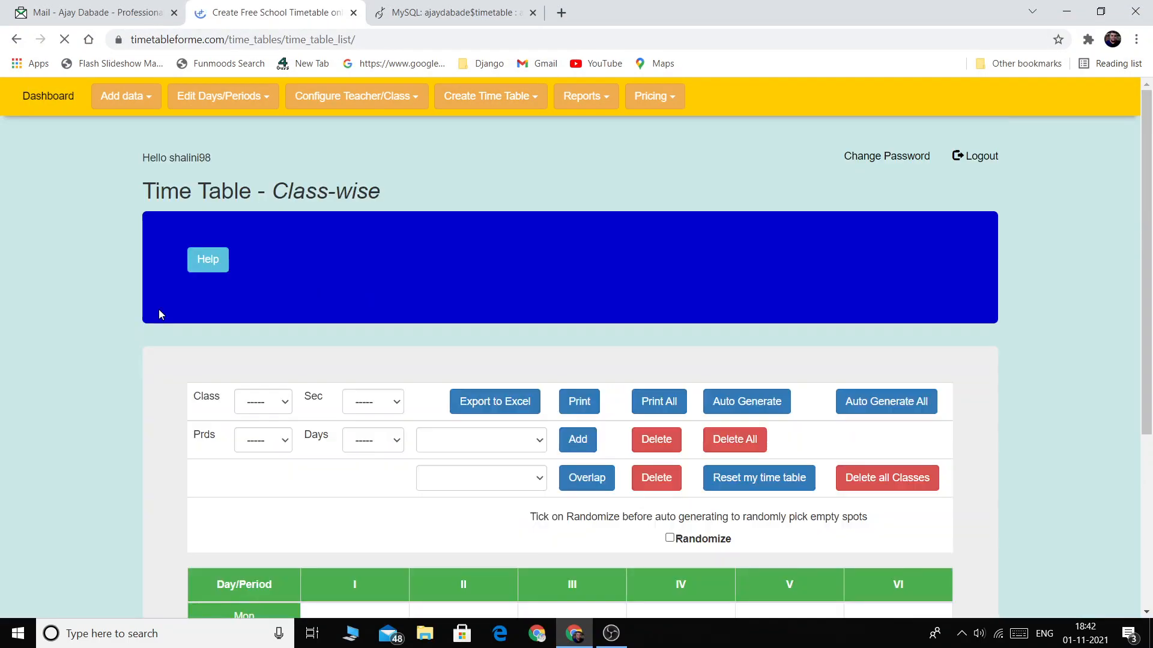
{"action": "scroll", "coordinate": [381, 321], "scroll_direction": "down", "scroll_amount": 3}
{"action": "left_click", "coordinate": [263, 176]}
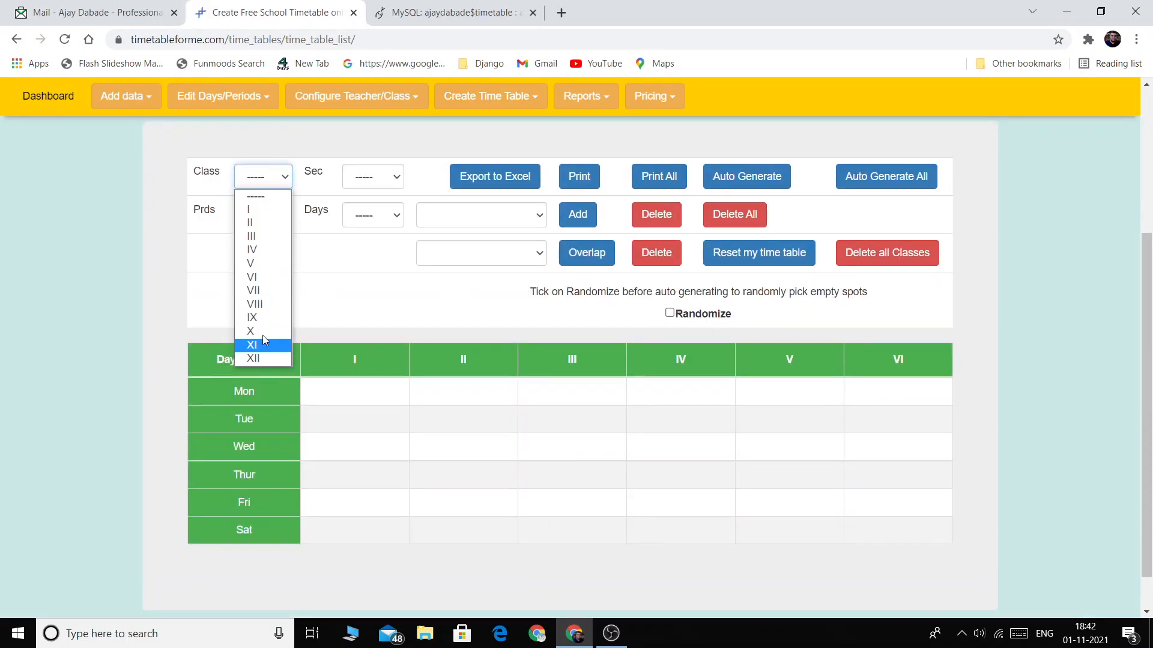
{"action": "left_click", "coordinate": [523, 147]}
{"action": "left_click", "coordinate": [517, 178]}
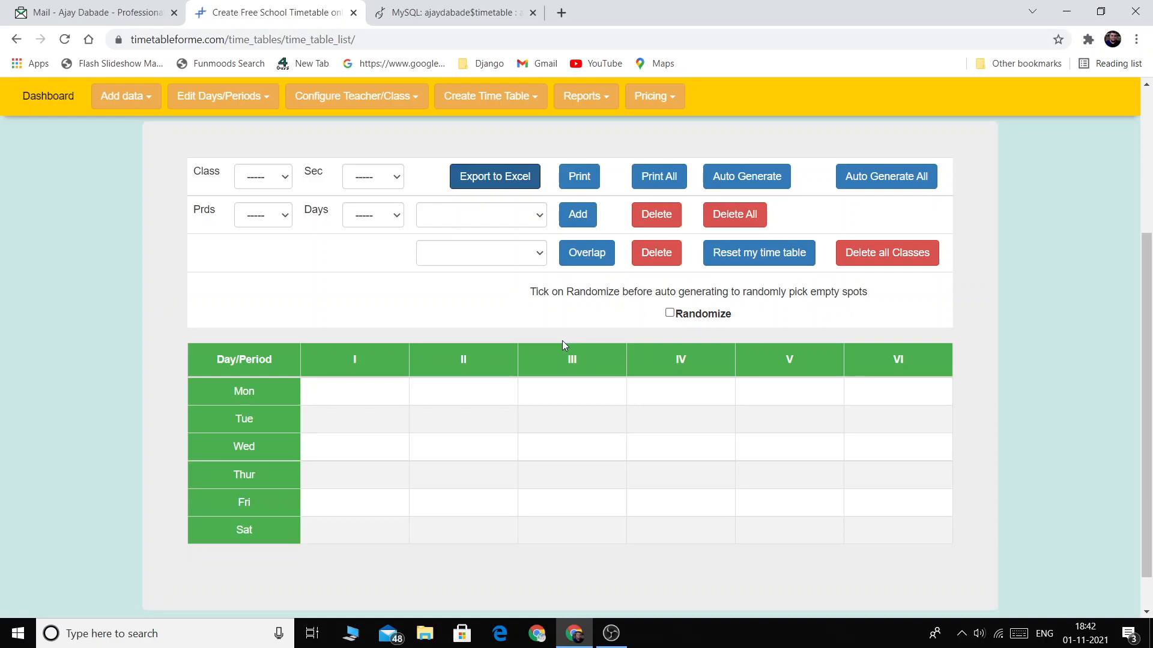
{"action": "left_click", "coordinate": [127, 610]}
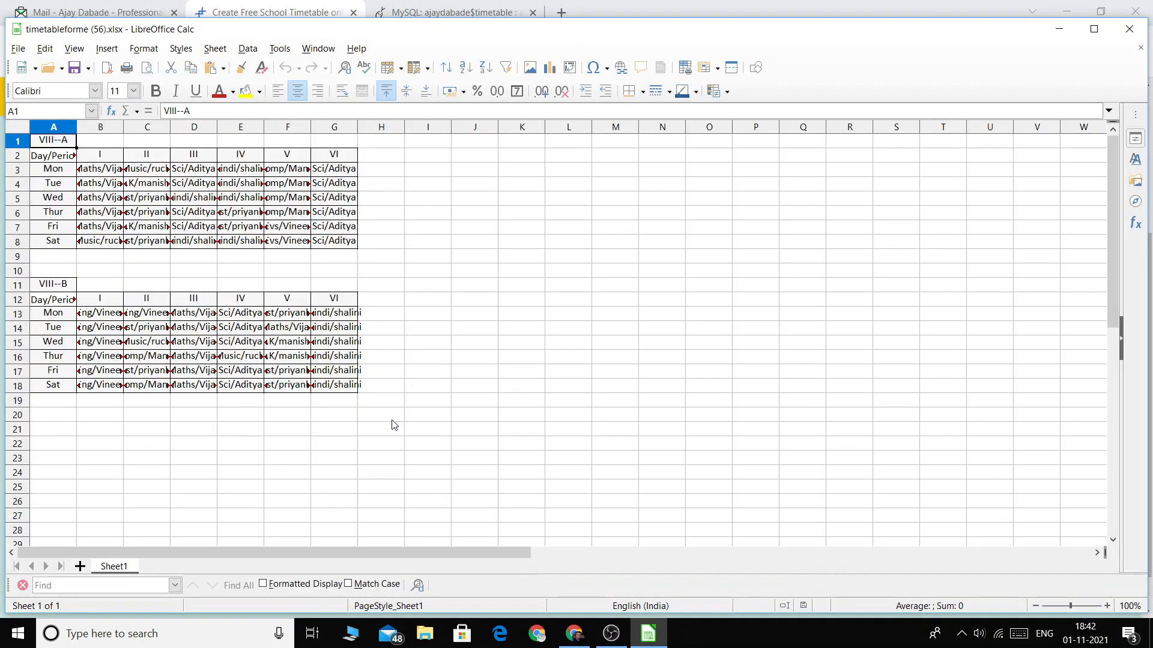
Step: Fit columns B to F to their contents to read the class timetables, and close the spreadsheet without saving
{"action": "left_click", "coordinate": [126, 126]}
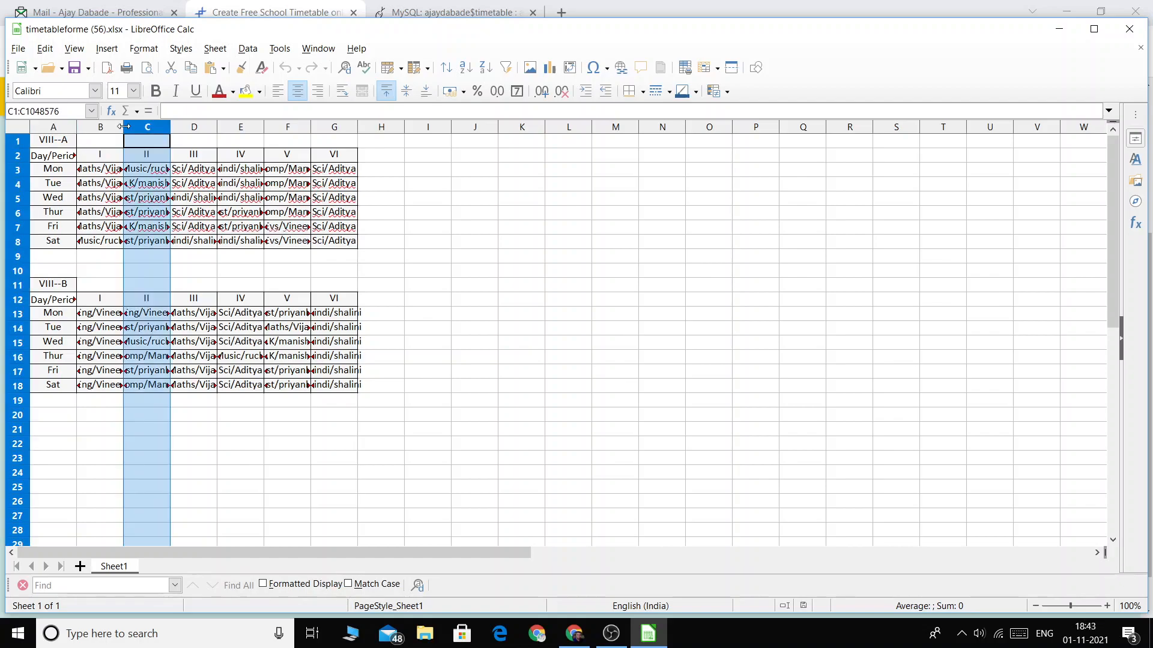
{"action": "double_click", "coordinate": [124, 126]}
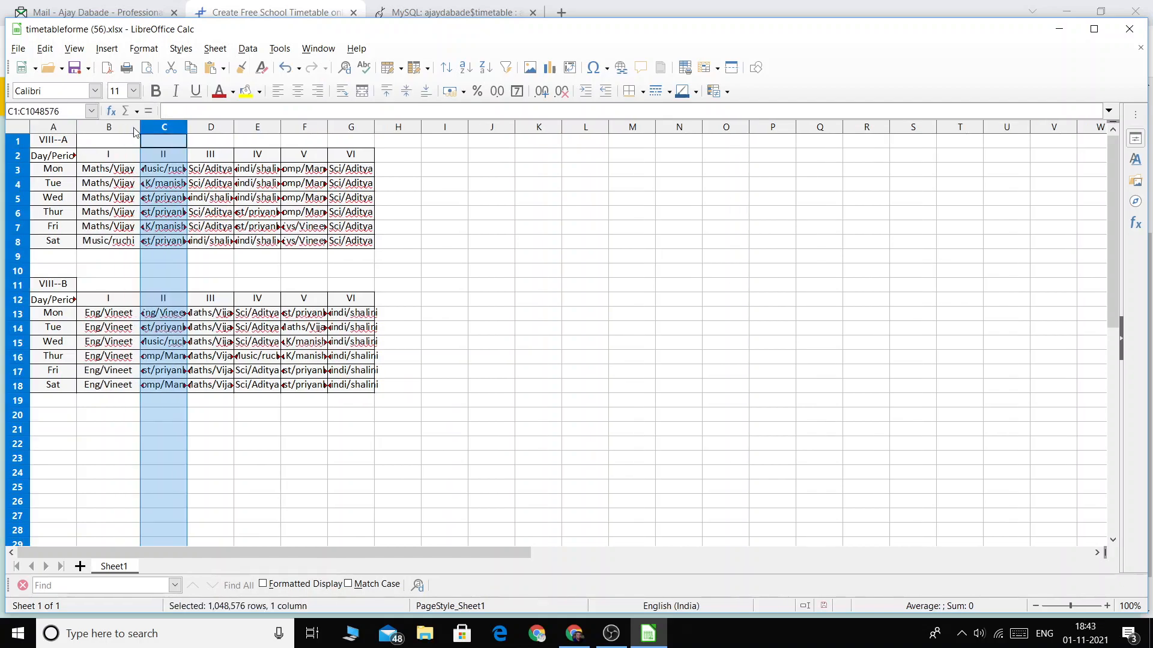
{"action": "double_click", "coordinate": [186, 127]}
{"action": "left_click_drag", "start_coordinate": [282, 257], "coordinate": [304, 263]}
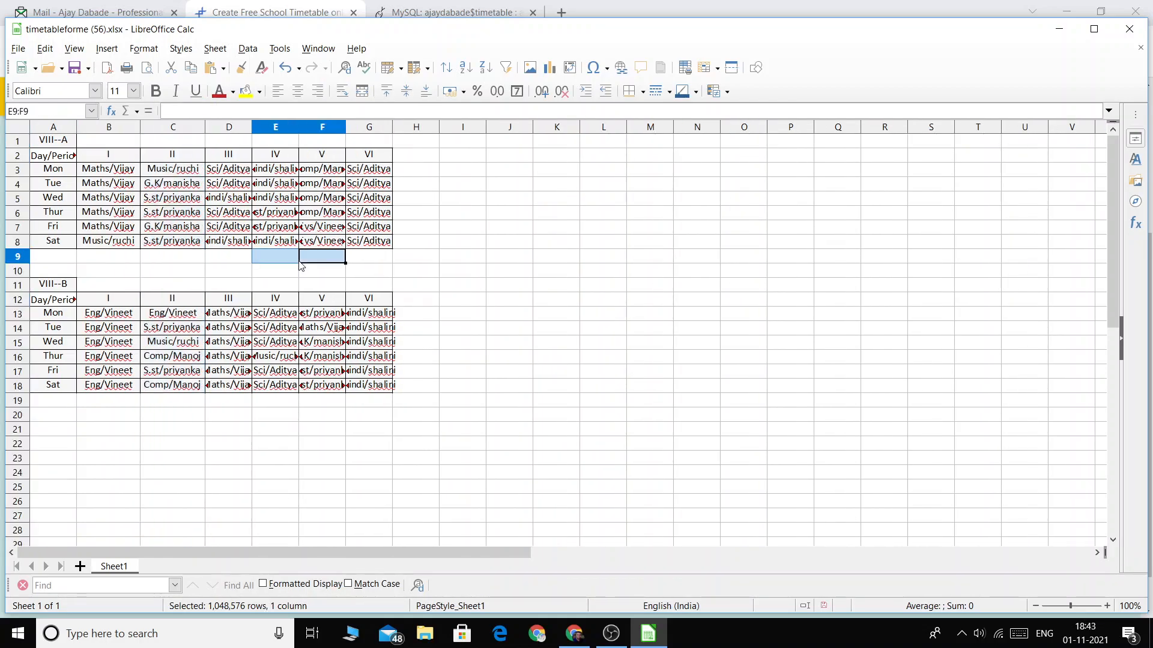
{"action": "double_click", "coordinate": [253, 126]}
{"action": "double_click", "coordinate": [315, 127]}
{"action": "double_click", "coordinate": [379, 127]}
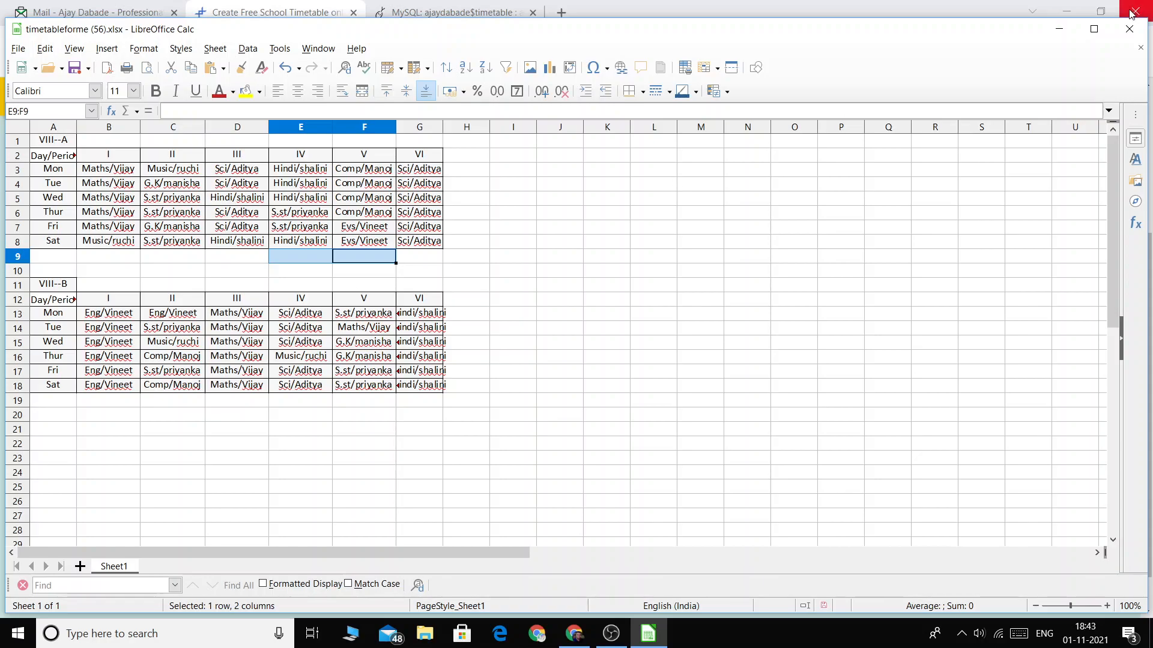
{"action": "left_click", "coordinate": [1128, 29]}
{"action": "left_click", "coordinate": [628, 355]}
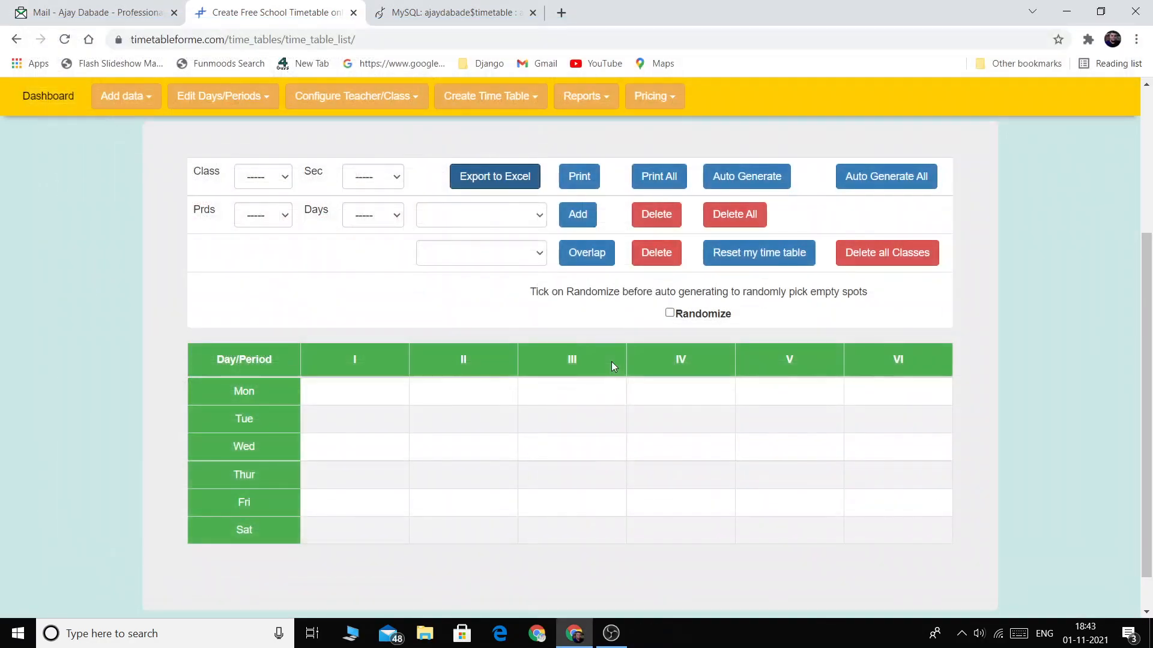
Step: Display the class-wise timetable for class VIII, section A
{"action": "left_click", "coordinate": [283, 176]}
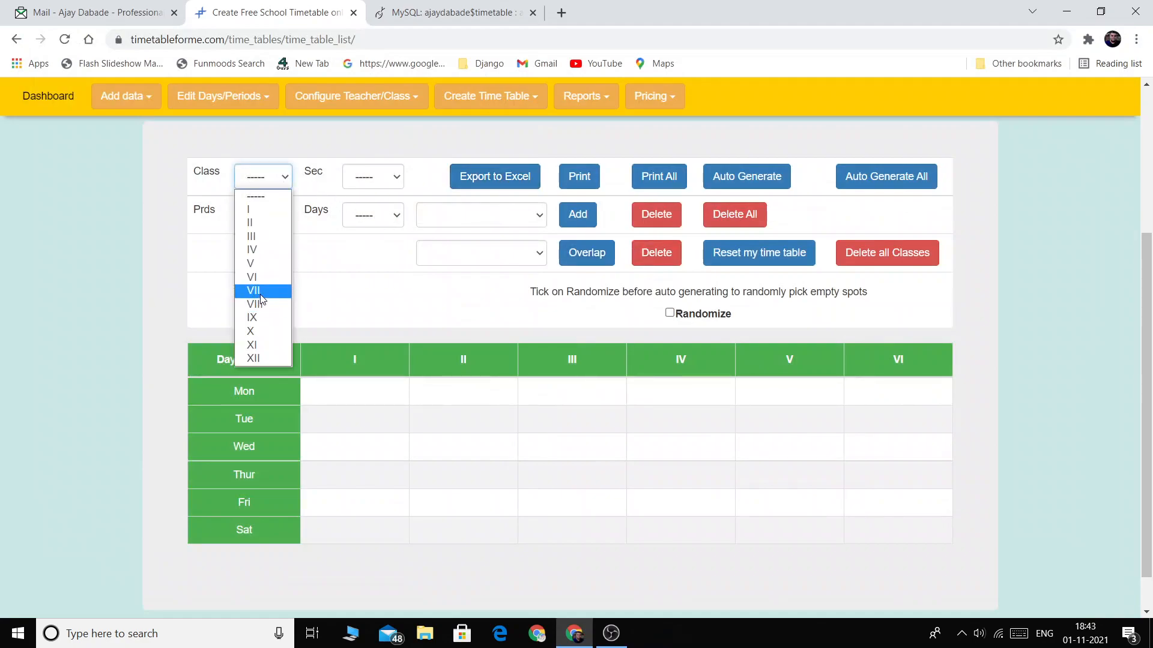
{"action": "left_click", "coordinate": [259, 293]}
{"action": "left_click", "coordinate": [265, 178]}
{"action": "left_click", "coordinate": [259, 304]}
{"action": "left_click", "coordinate": [373, 177]}
{"action": "left_click", "coordinate": [364, 205]}
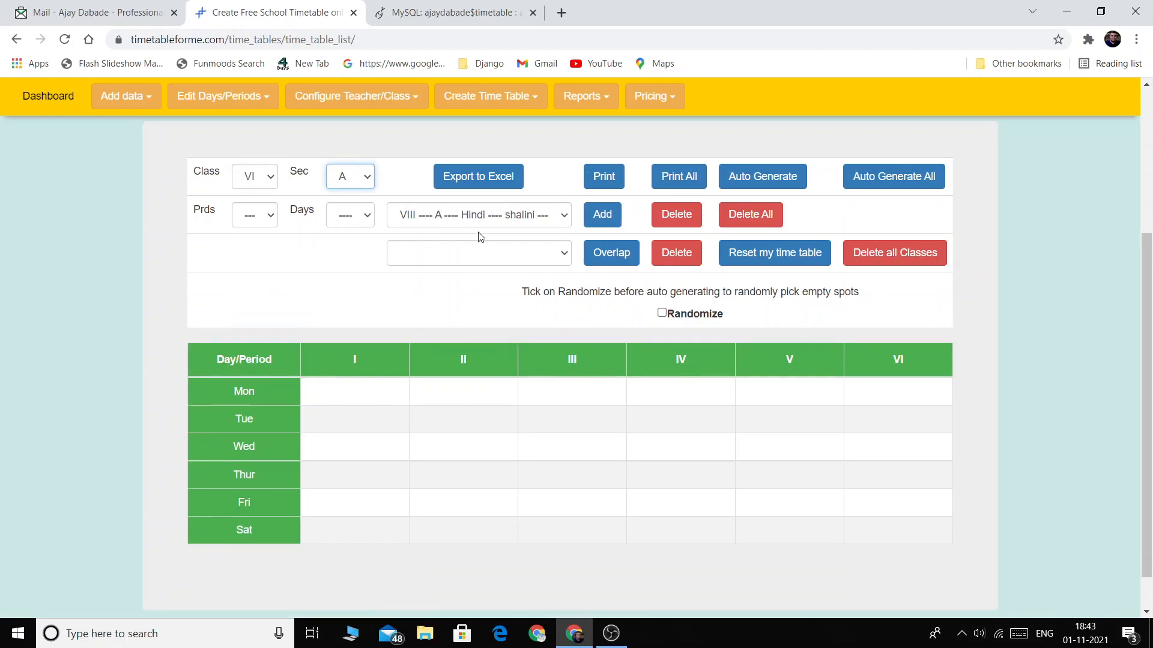
Step: Print the class VIII section A timetable to PDF, view the downloaded file, and close it
{"action": "left_click", "coordinate": [615, 182]}
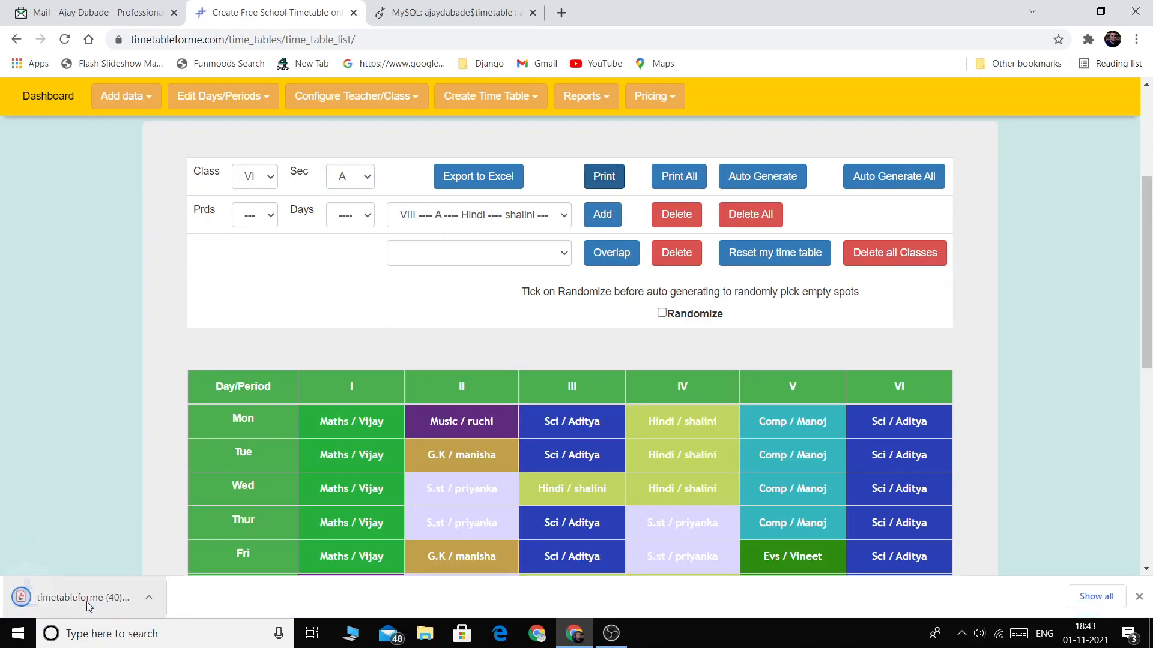
{"action": "left_click", "coordinate": [86, 600]}
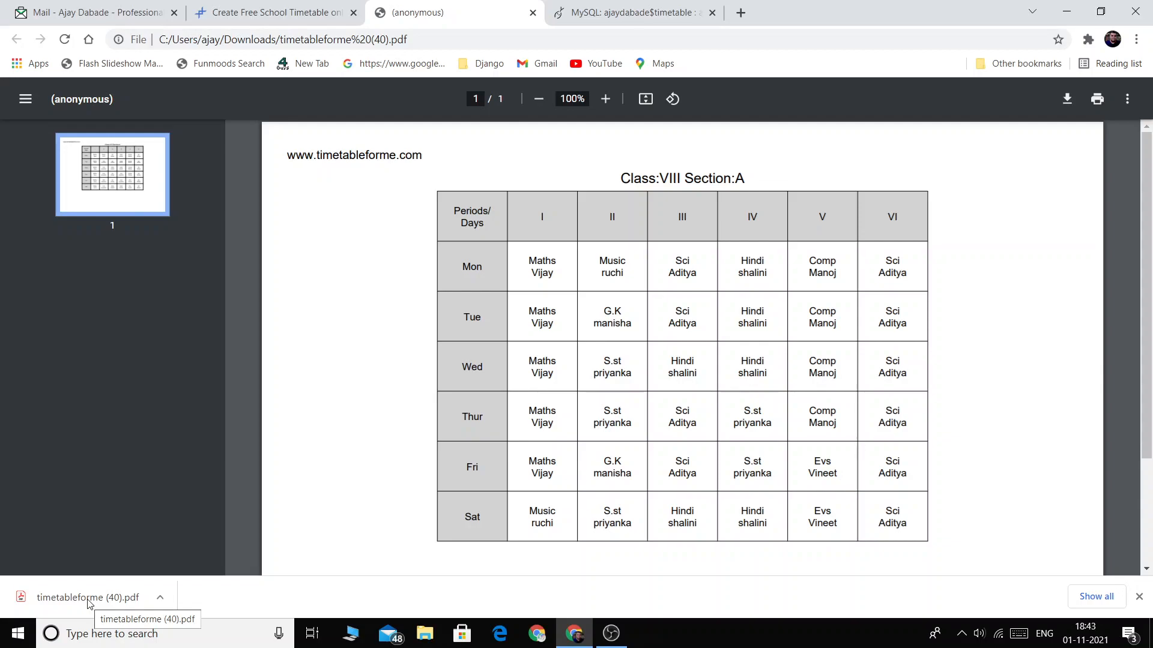
{"action": "left_click", "coordinate": [533, 12]}
Step: Open the teacher-wise timetable page, display teacher no. 3's timetable, and review the weekly grid and period allocation summary
{"action": "left_click", "coordinate": [502, 105]}
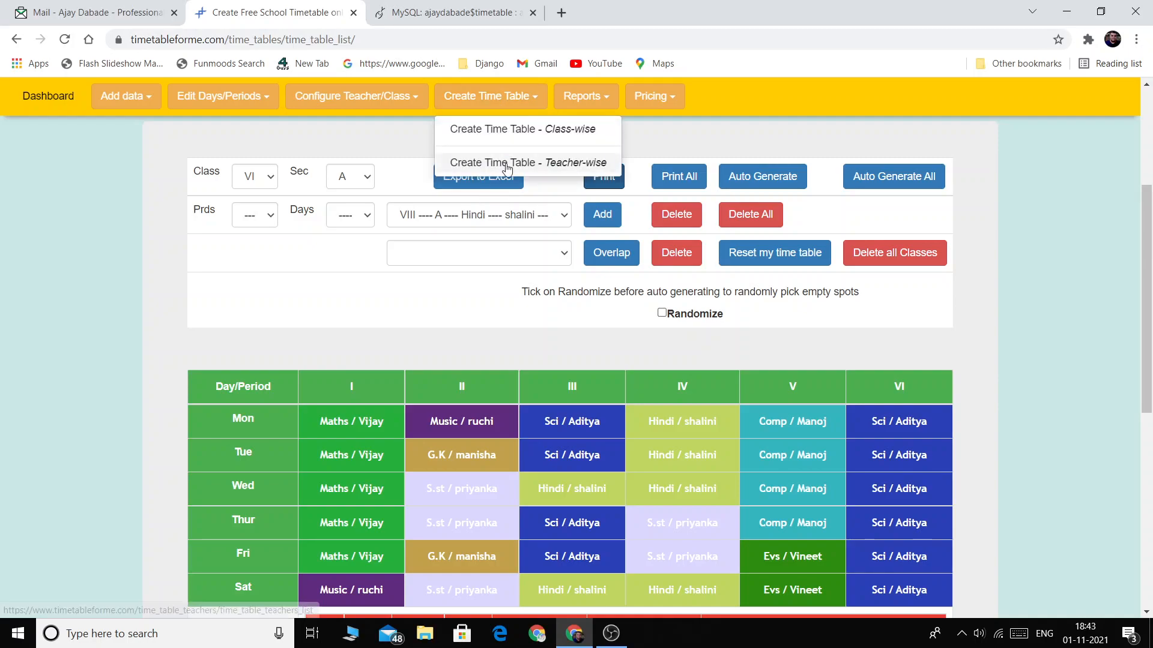
{"action": "left_click", "coordinate": [507, 162]}
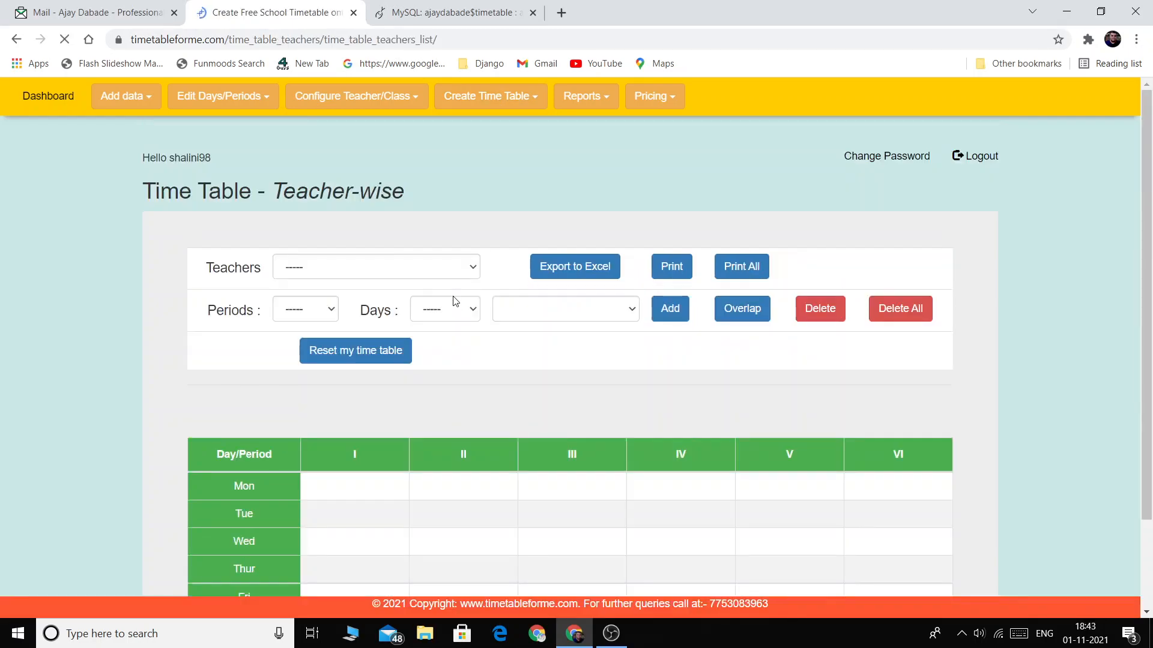
{"action": "left_click", "coordinate": [362, 267]}
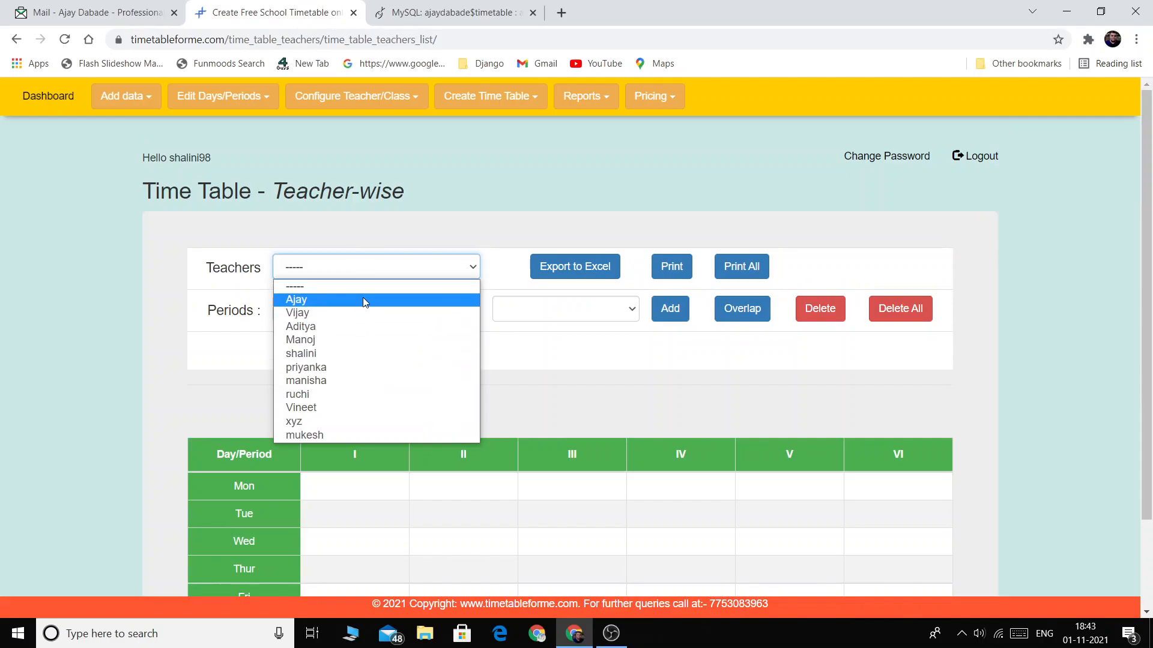
{"action": "left_click", "coordinate": [354, 328]}
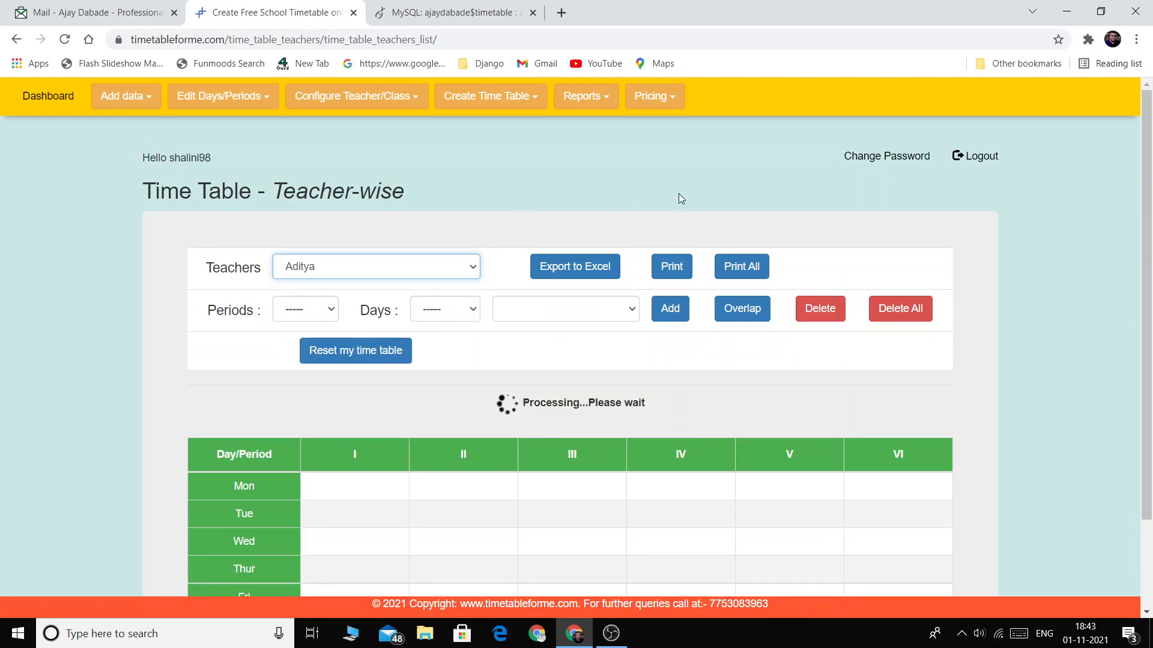
{"action": "scroll", "coordinate": [678, 194], "scroll_direction": "down", "scroll_amount": 1}
{"action": "scroll", "coordinate": [907, 350], "scroll_direction": "down", "scroll_amount": 2}
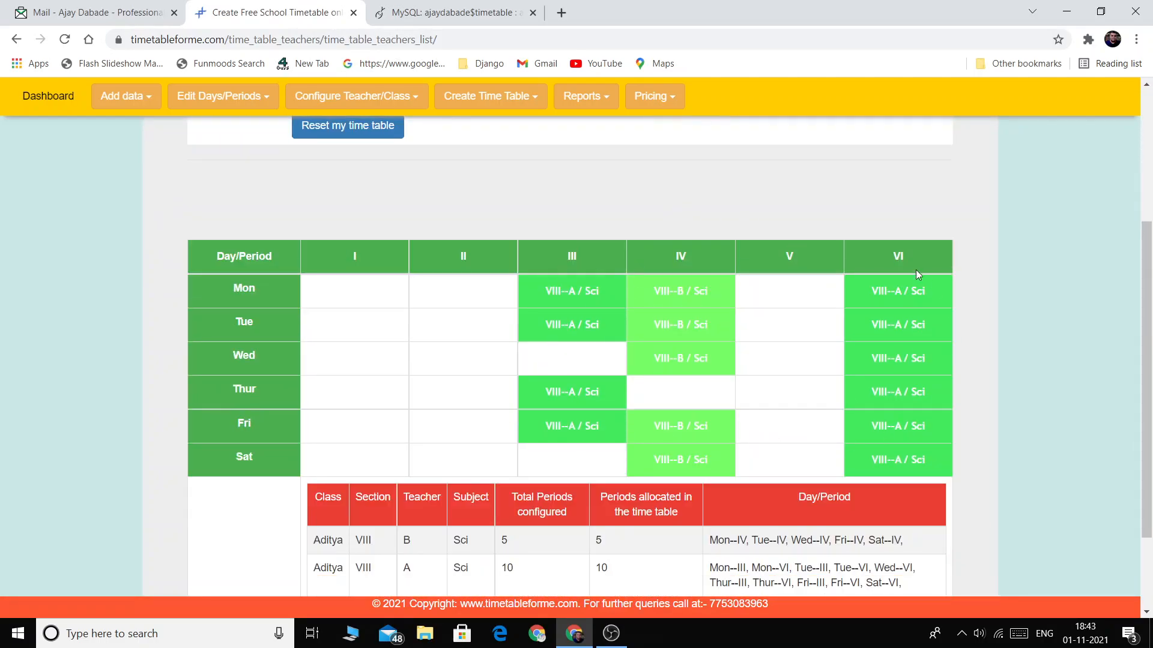
{"action": "scroll", "coordinate": [913, 268], "scroll_direction": "down", "scroll_amount": 2}
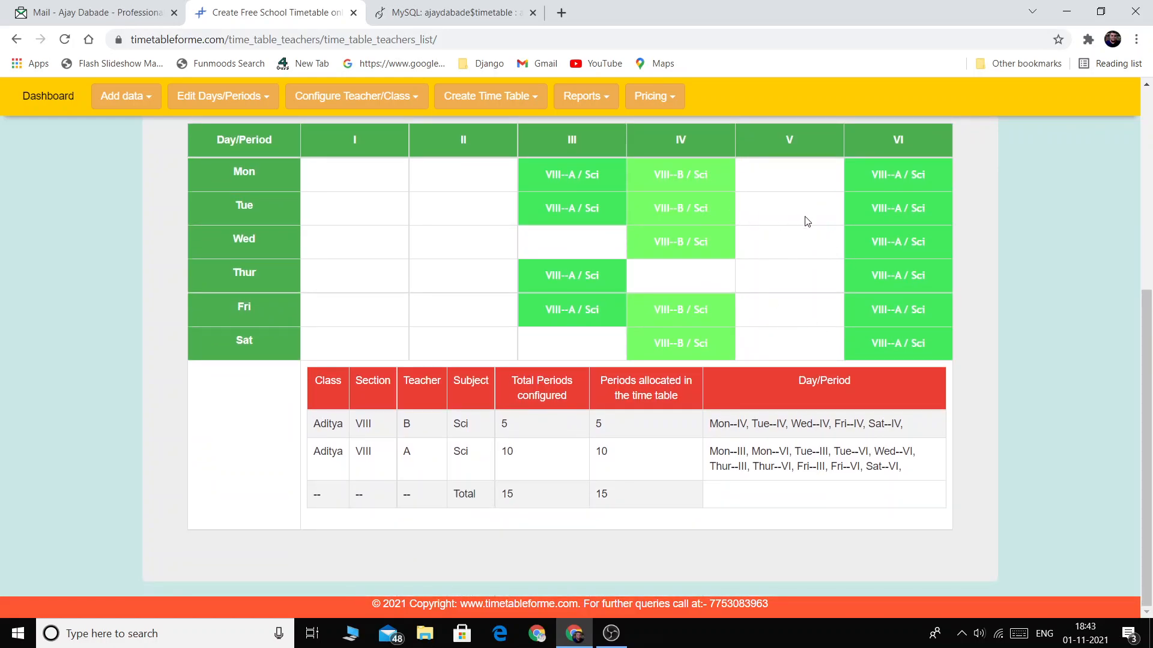
{"action": "scroll", "coordinate": [807, 222], "scroll_direction": "up", "scroll_amount": 5}
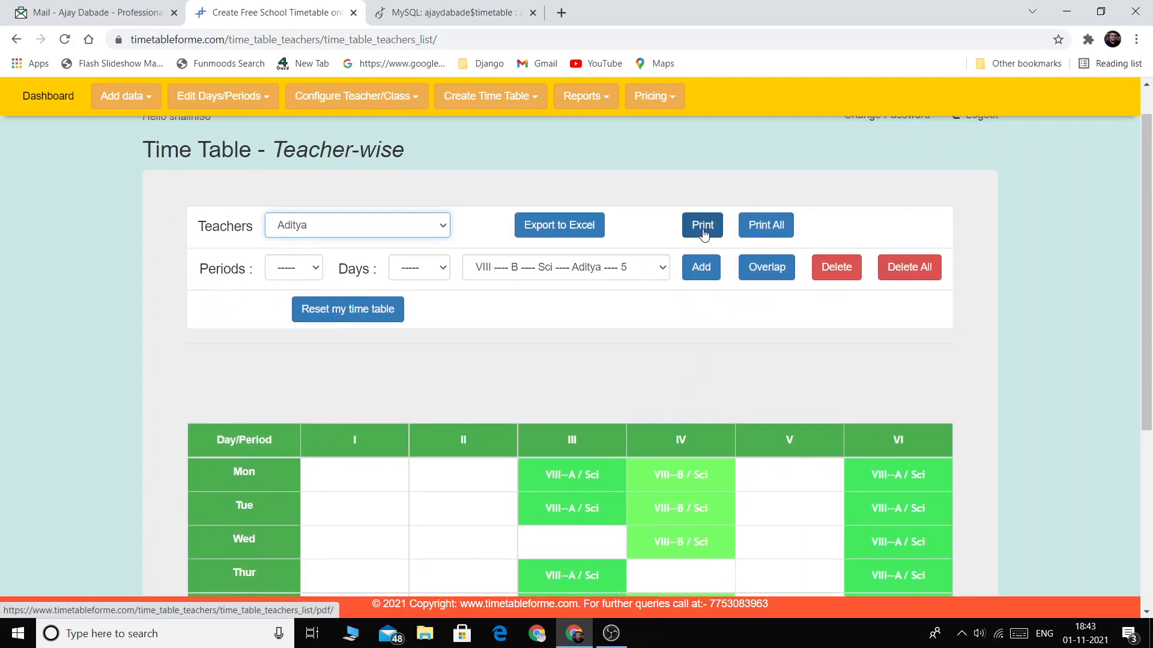
Step: Print teacher no. 3's timetable to PDF, view the downloaded file, and close it
{"action": "left_click", "coordinate": [704, 233]}
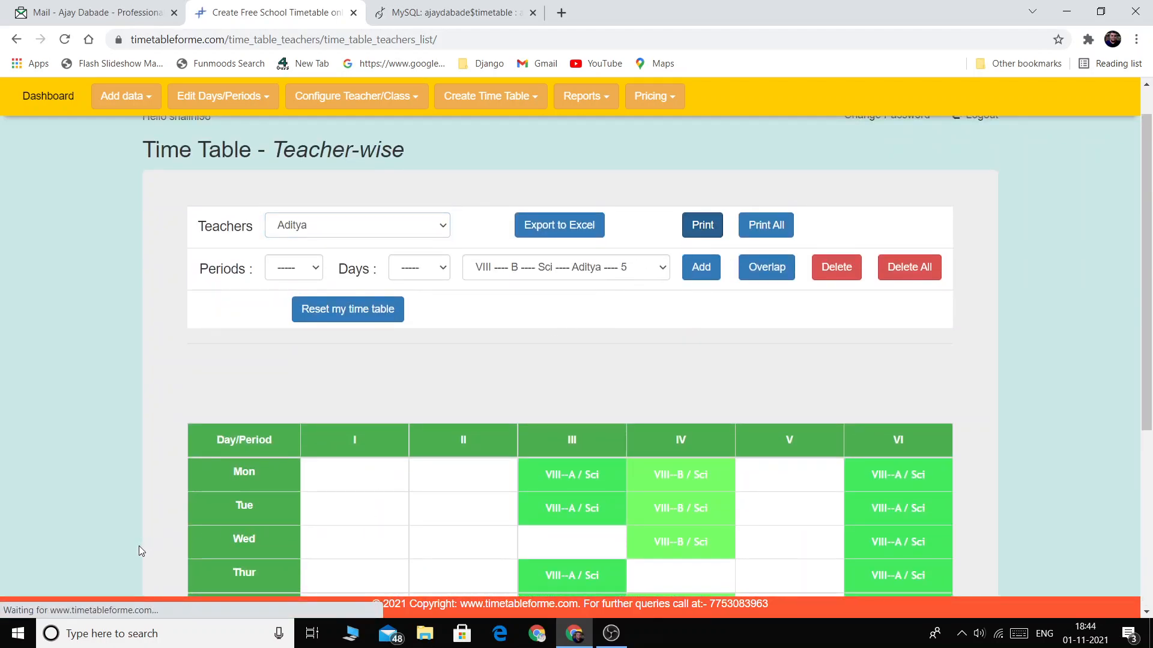
{"action": "left_click", "coordinate": [75, 596]}
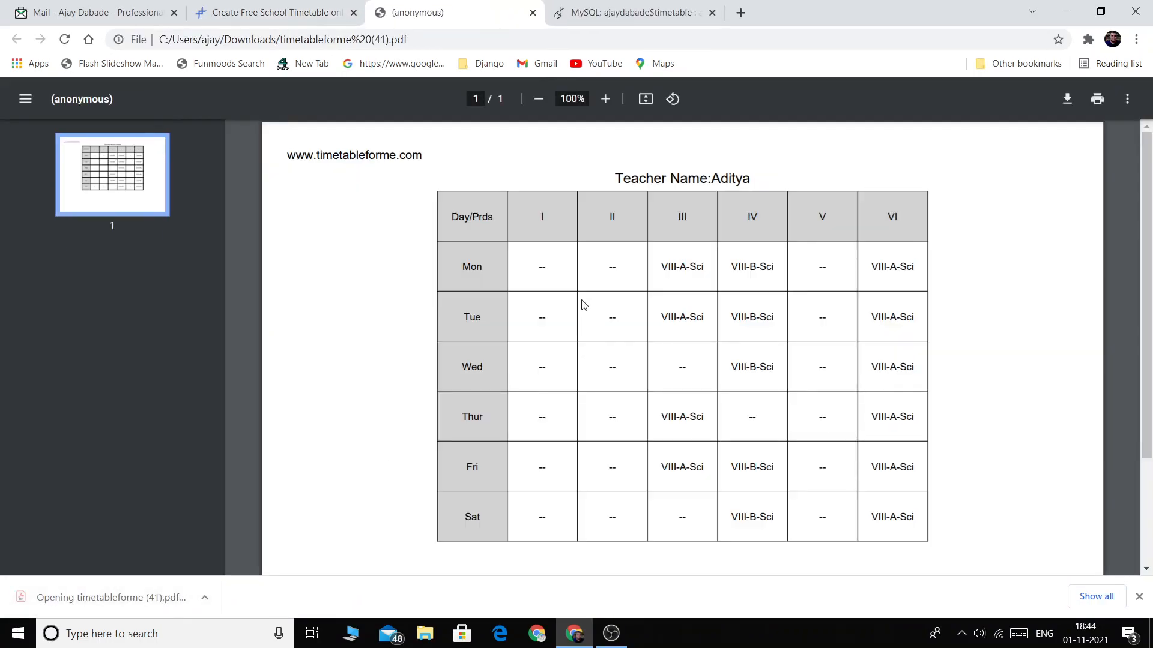
{"action": "left_click", "coordinate": [533, 12]}
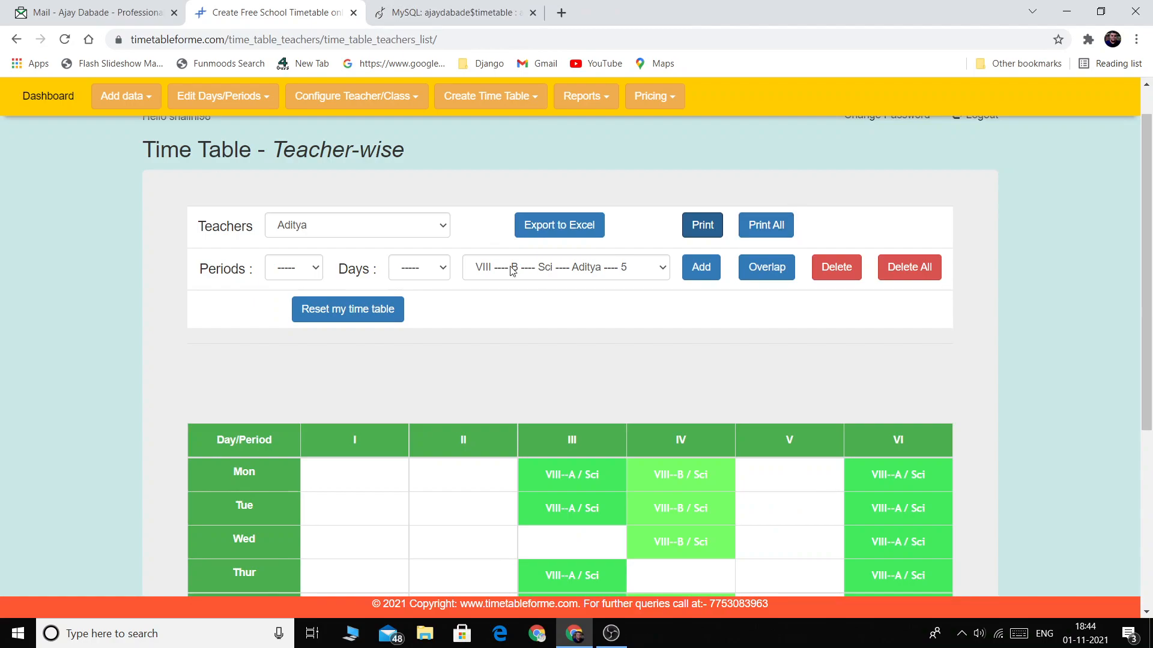
Step: Export the teacher-wise timetables to Excel and open timetableforme (57).xlsx to review each teacher's schedule
{"action": "left_click", "coordinate": [540, 226]}
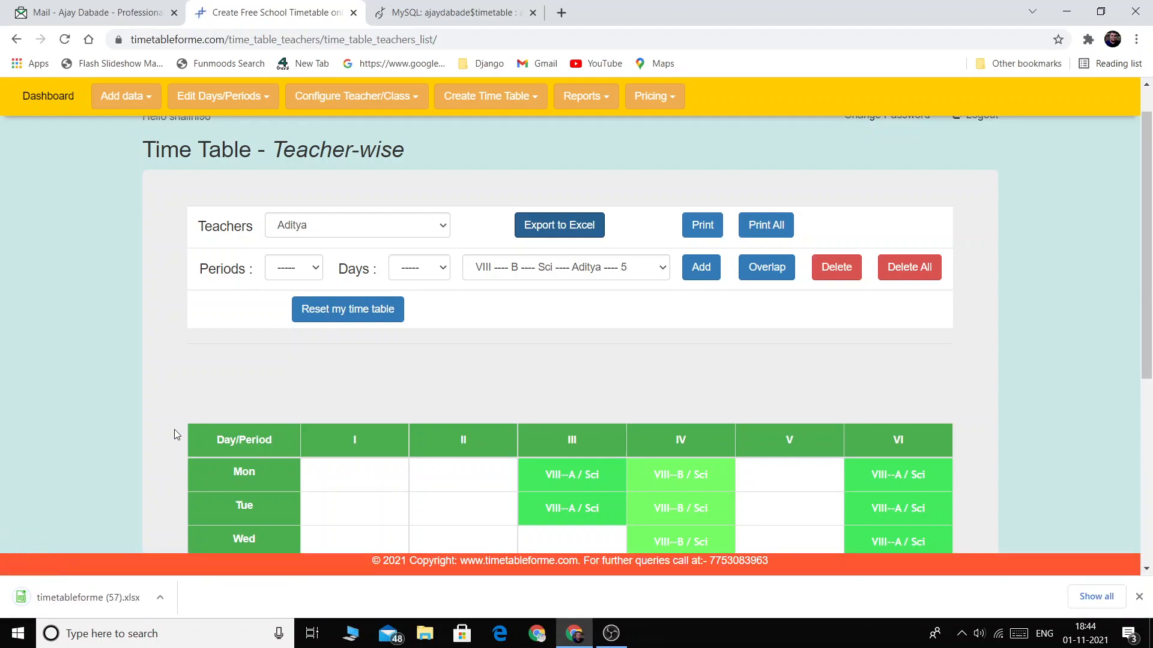
{"action": "left_click", "coordinate": [87, 597]}
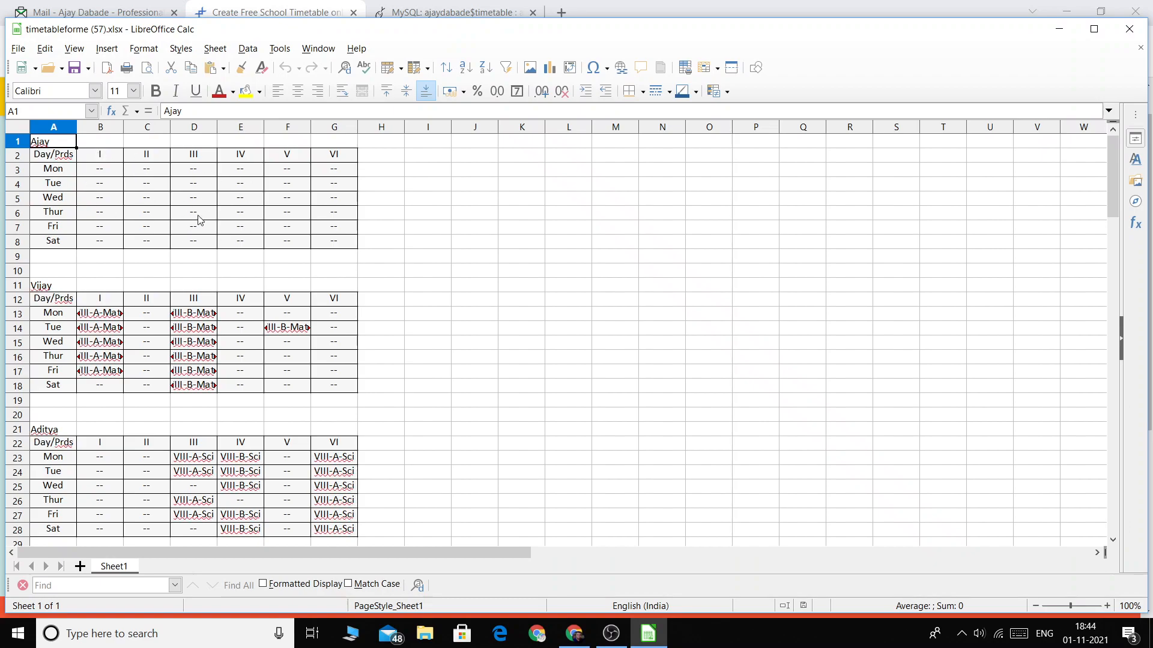
{"action": "scroll", "coordinate": [198, 210], "scroll_direction": "down", "scroll_amount": 1}
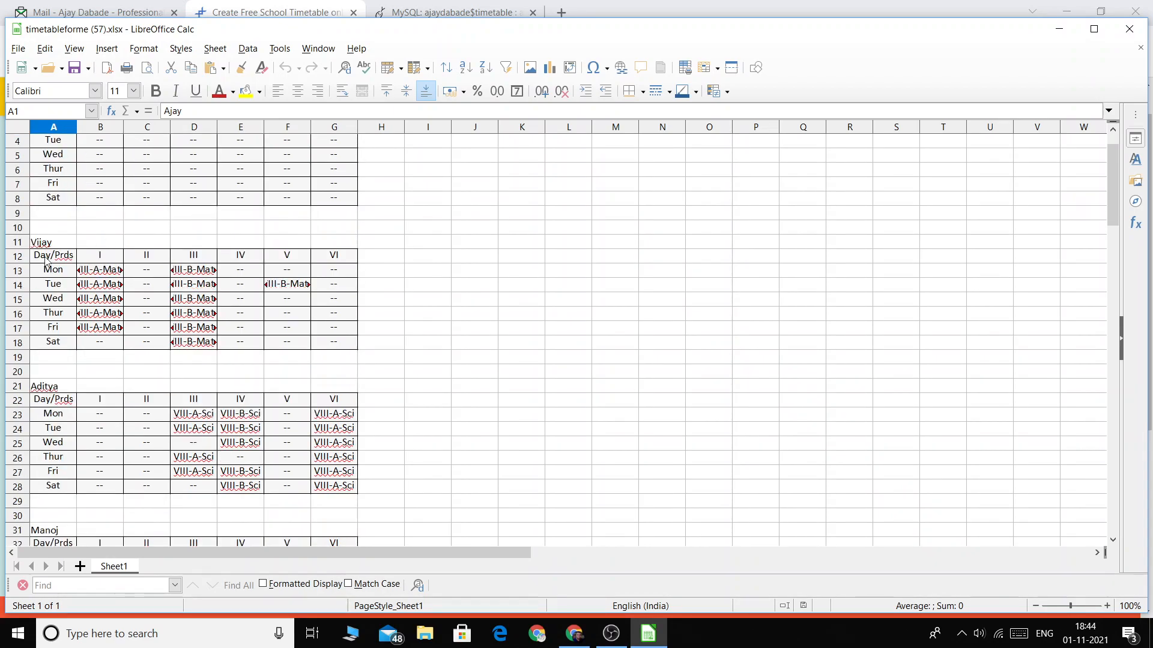
Step: Enlarge the teacher-wise sheet view and widen column B to fit the period I entries
{"action": "left_click", "coordinate": [159, 285]}
{"action": "left_click", "coordinate": [254, 329]}
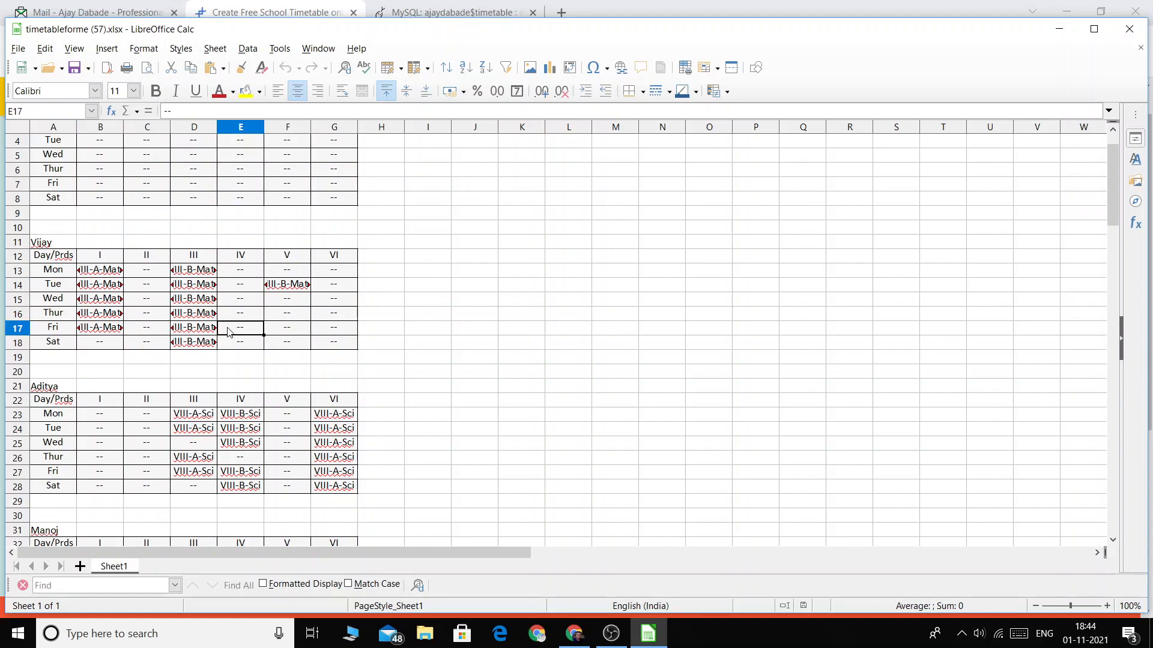
{"action": "scroll", "coordinate": [267, 314], "scroll_direction": "up", "scroll_amount": 5}
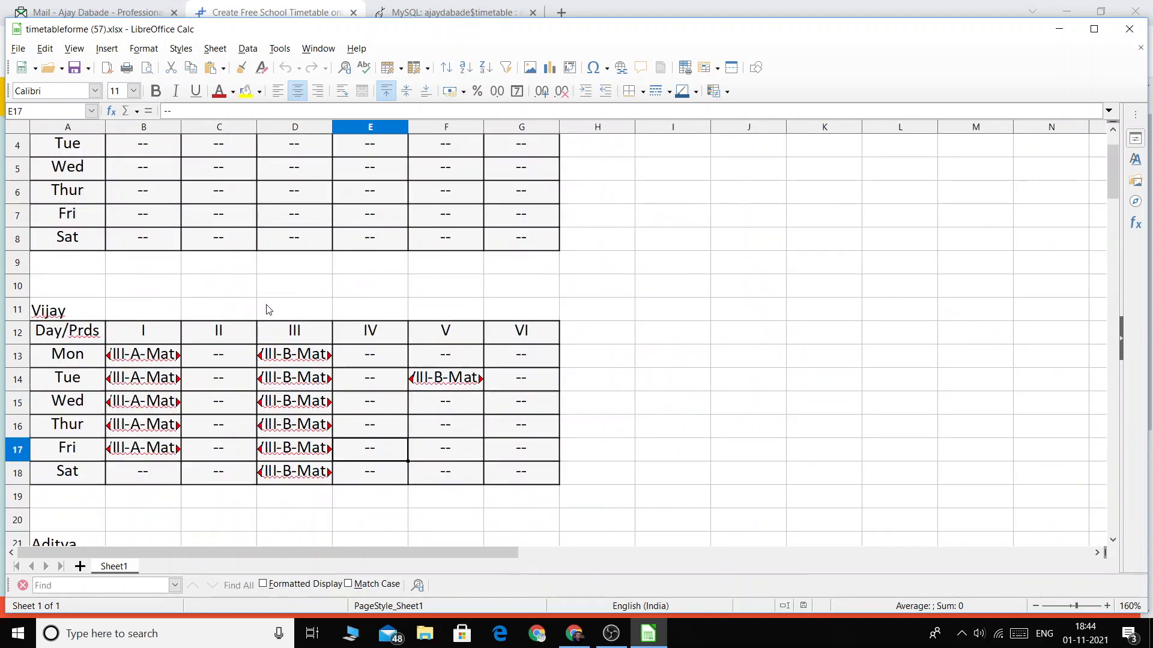
{"action": "scroll", "coordinate": [267, 309], "scroll_direction": "down", "scroll_amount": 2}
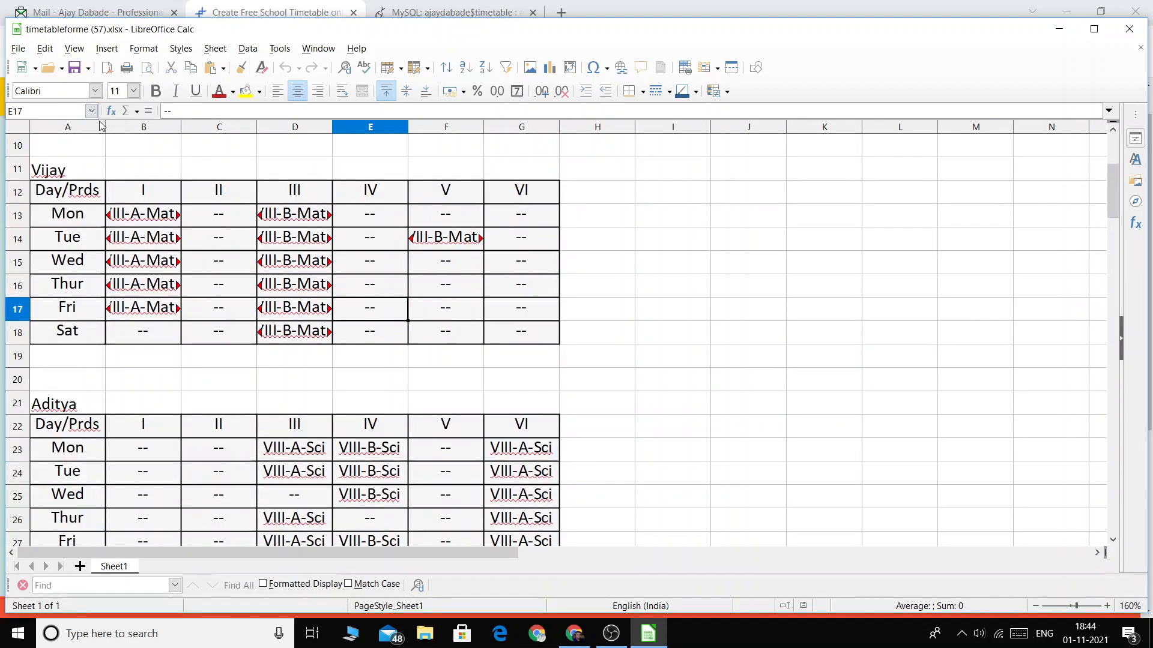
{"action": "double_click", "coordinate": [181, 127]}
Step: Review the remaining teachers' timetables through the last one in the sheet, and close the workbook without saving
{"action": "scroll", "coordinate": [122, 193], "scroll_direction": "down", "scroll_amount": 3}
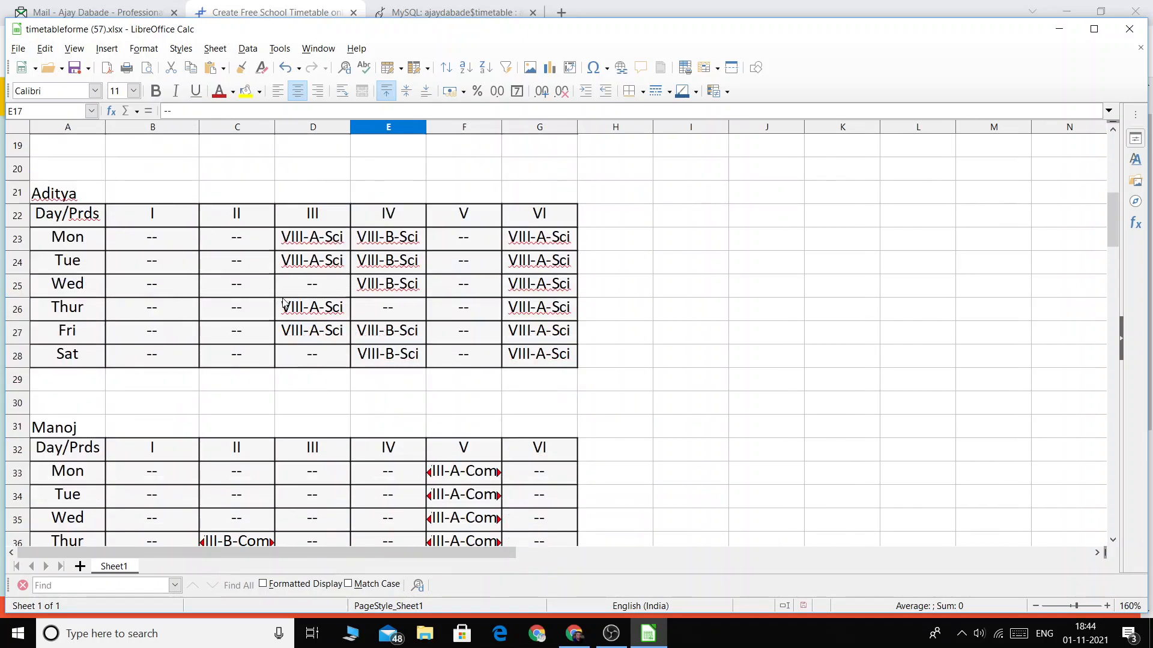
{"action": "scroll", "coordinate": [358, 256], "scroll_direction": "down", "scroll_amount": 6}
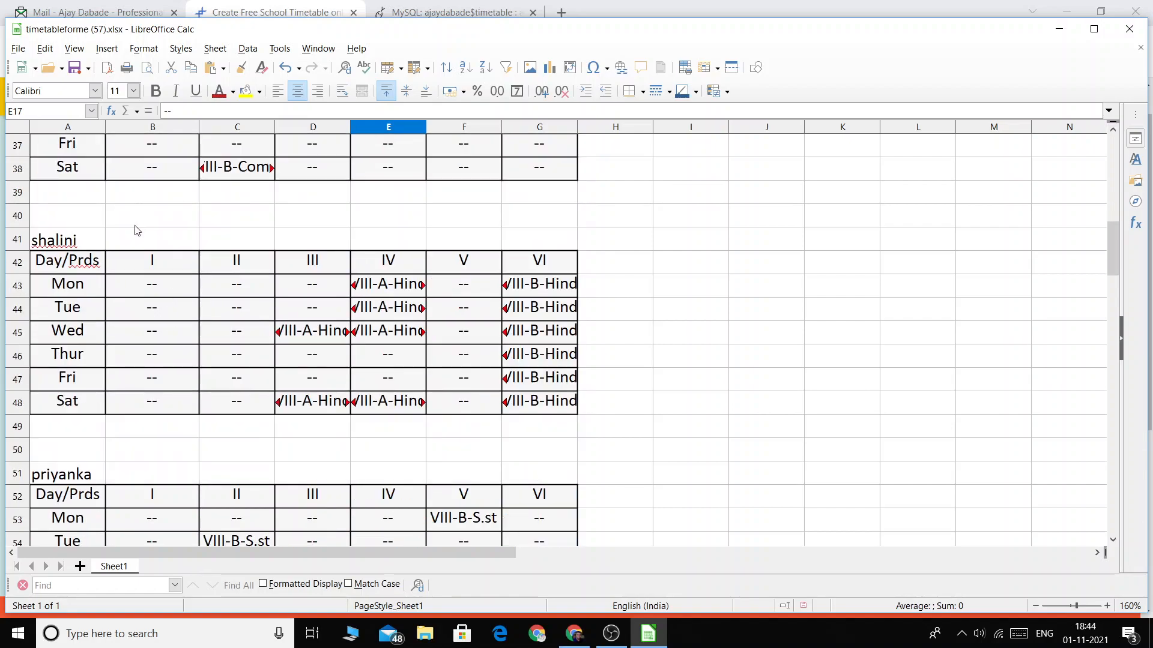
{"action": "scroll", "coordinate": [129, 282], "scroll_direction": "down", "scroll_amount": 3}
{"action": "scroll", "coordinate": [174, 329], "scroll_direction": "down", "scroll_amount": 5}
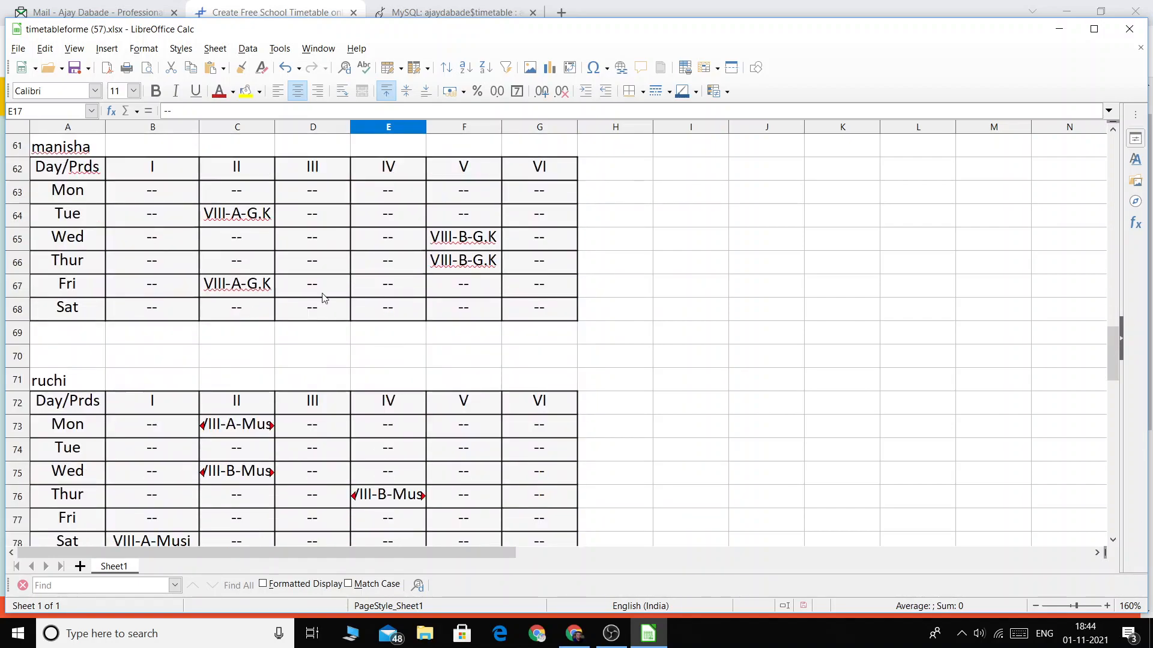
{"action": "scroll", "coordinate": [202, 360], "scroll_direction": "down", "scroll_amount": 11}
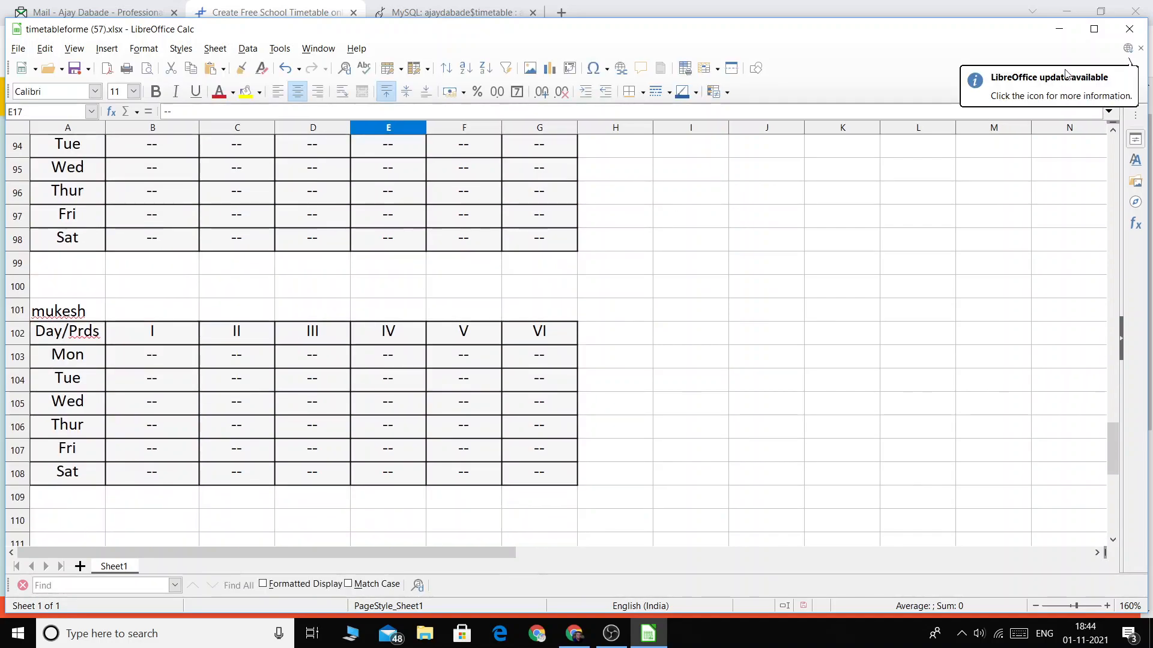
{"action": "left_click", "coordinate": [1131, 29]}
{"action": "left_click", "coordinate": [625, 353]}
Step: Display teacher no. 5's timetable and review the weekly grid and period allocation summary
{"action": "left_click", "coordinate": [342, 237]}
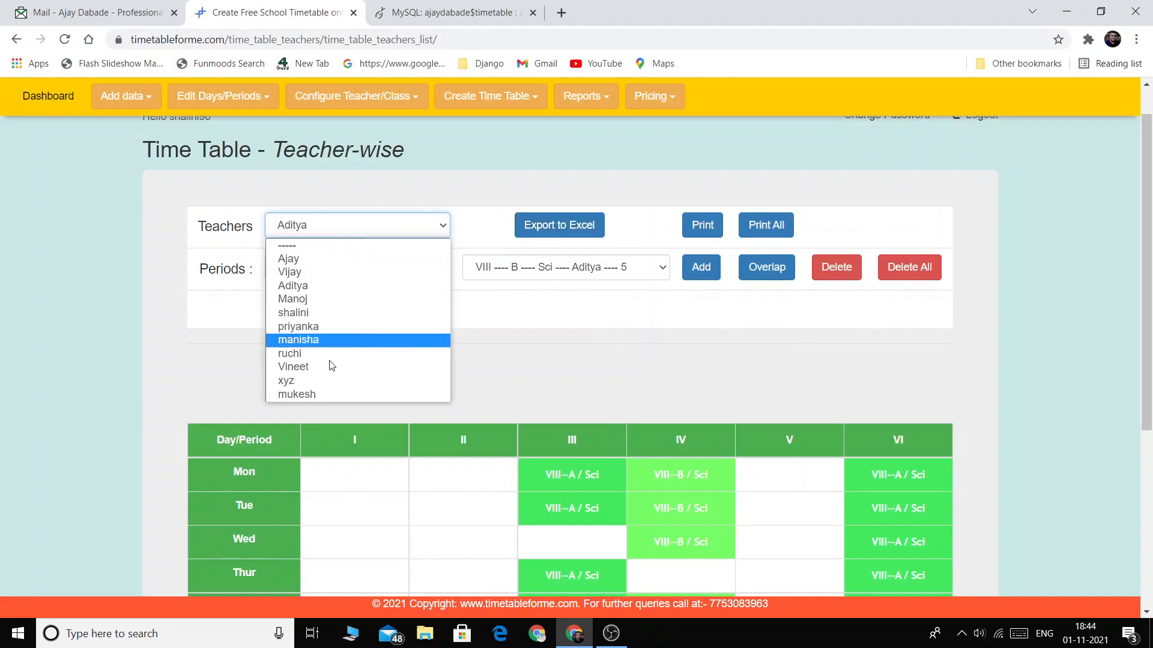
{"action": "left_click", "coordinate": [326, 309]}
{"action": "scroll", "coordinate": [671, 314], "scroll_direction": "down", "scroll_amount": 4}
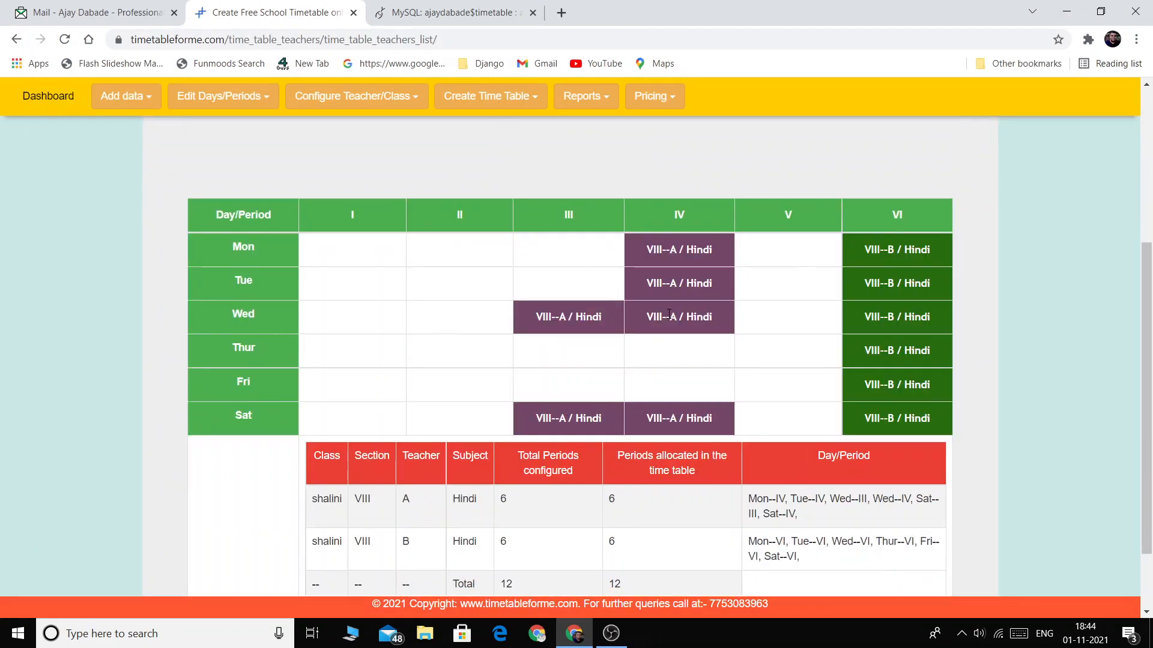
{"action": "scroll", "coordinate": [829, 307], "scroll_direction": "up", "scroll_amount": 3}
Step: Display teacher no. 7's timetable and review the weekly grid and period allocation summary
{"action": "left_click", "coordinate": [362, 156]}
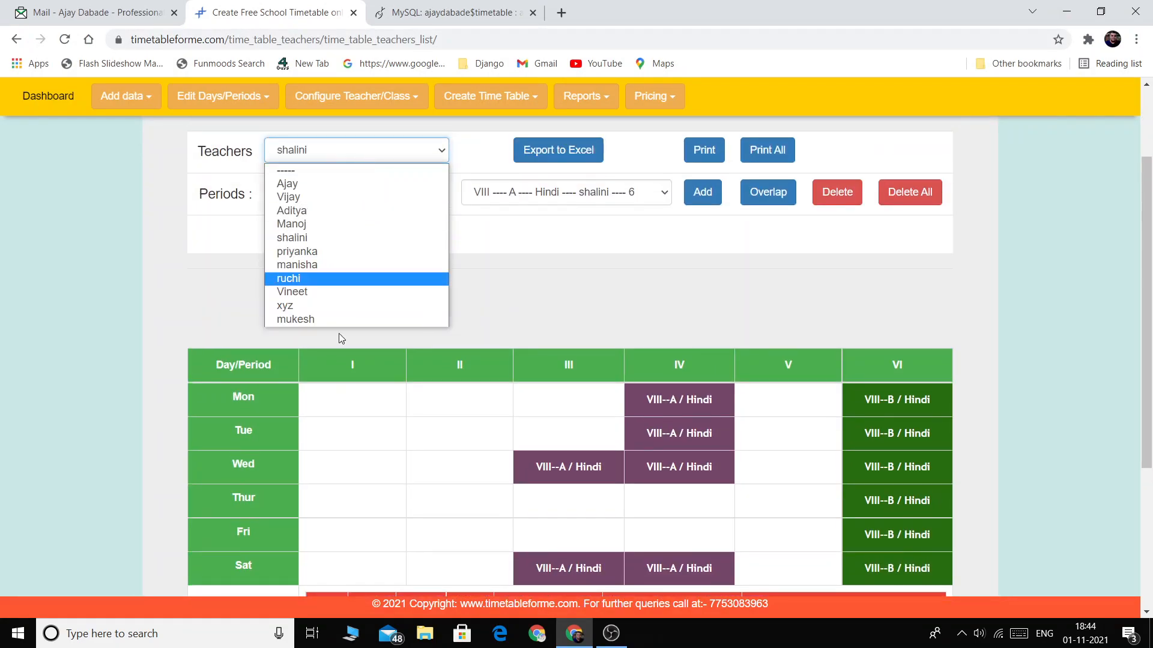
{"action": "left_click", "coordinate": [342, 262]}
{"action": "scroll", "coordinate": [1007, 281], "scroll_direction": "down", "scroll_amount": 1}
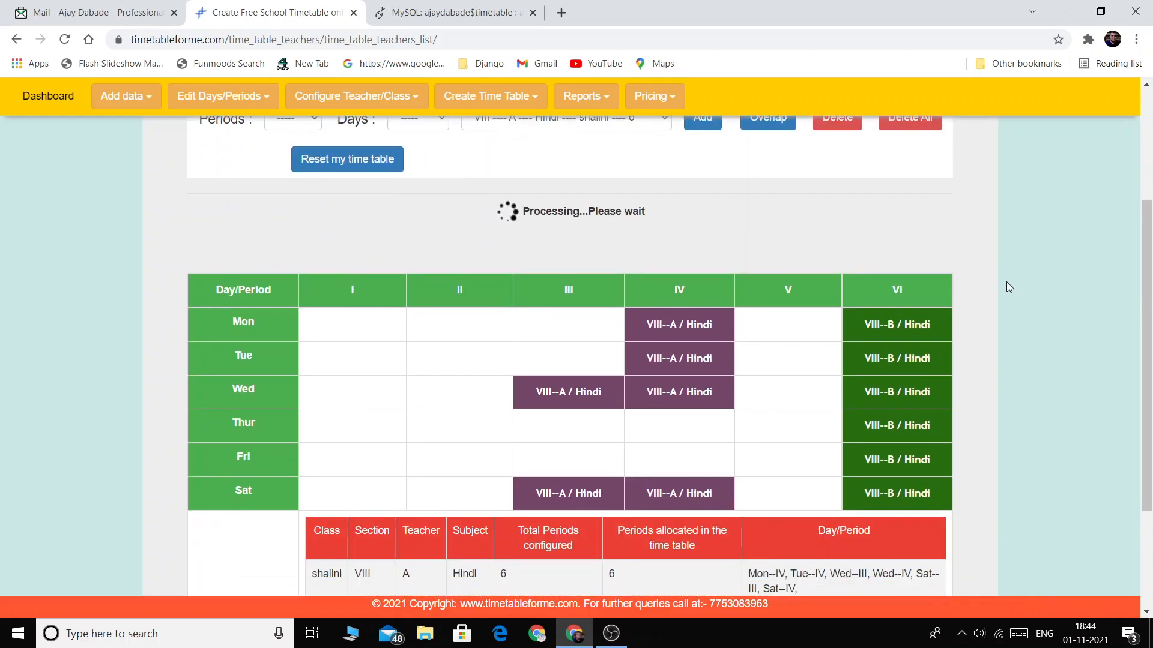
{"action": "scroll", "coordinate": [1032, 300], "scroll_direction": "down", "scroll_amount": 2}
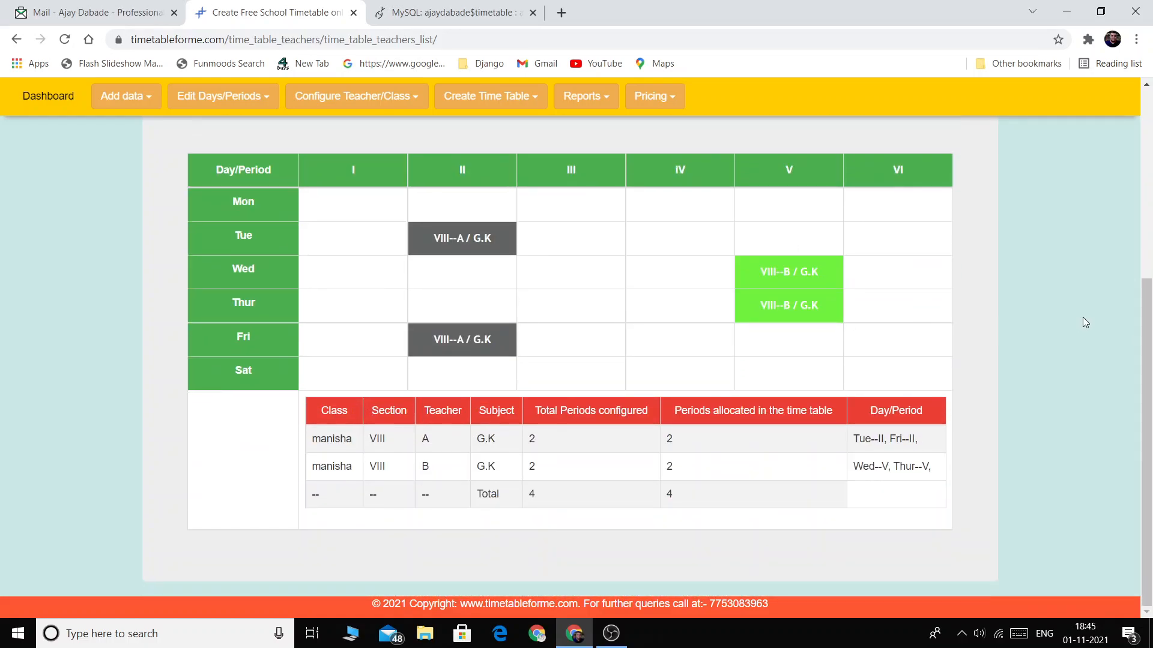
{"action": "scroll", "coordinate": [1035, 335], "scroll_direction": "up", "scroll_amount": 5}
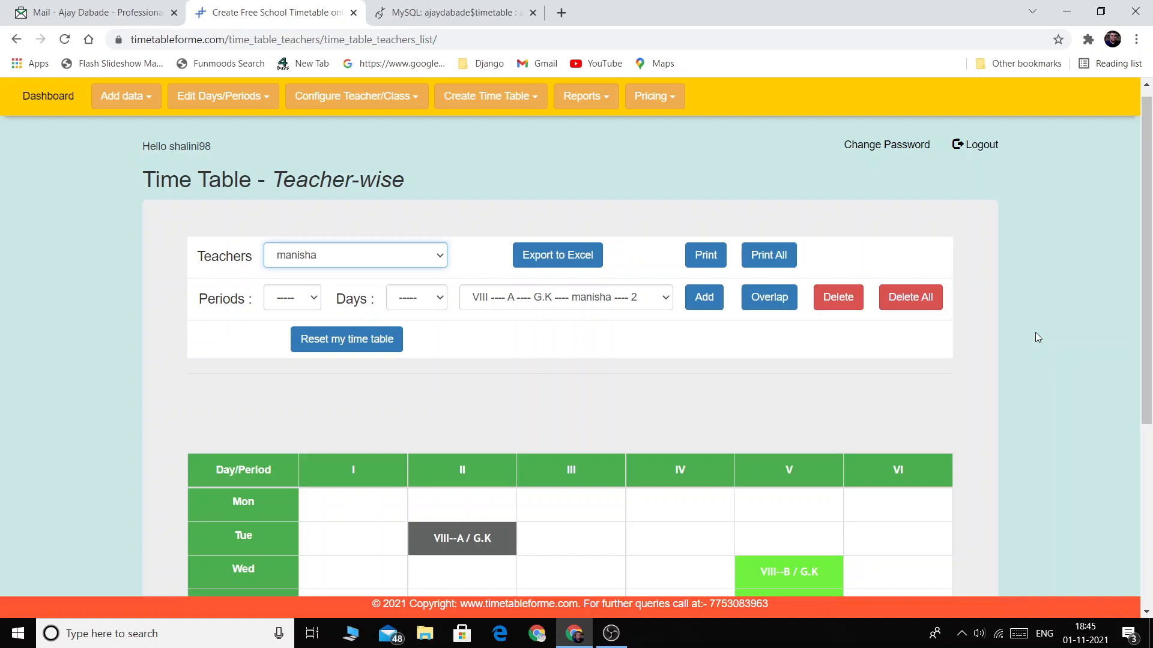